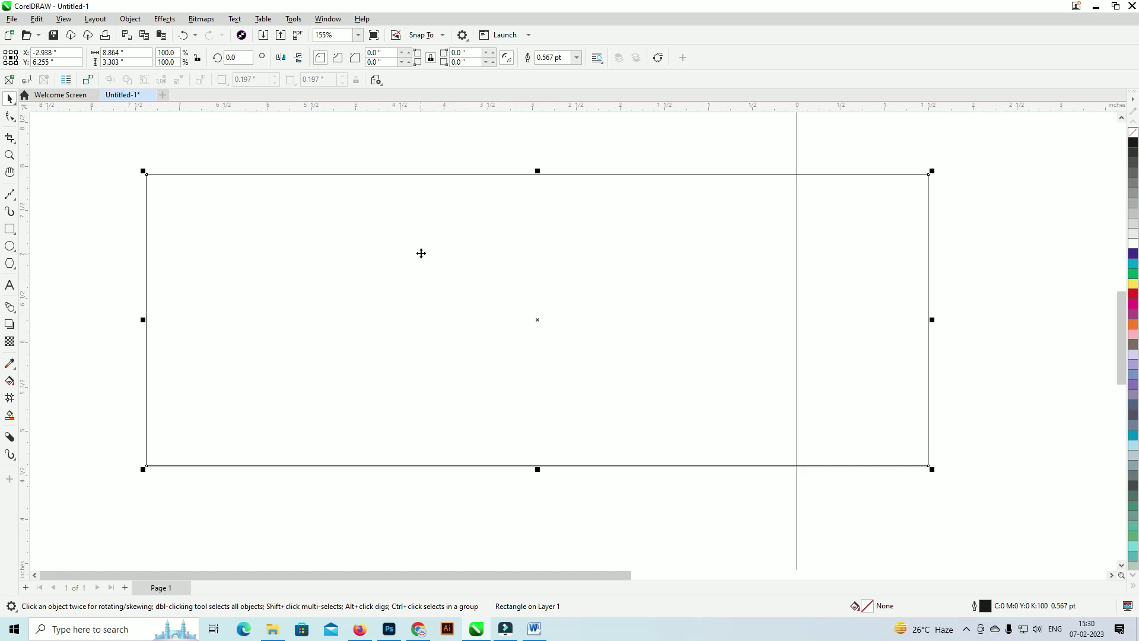
# Step: Delete the existing rectangle and set the page size to 7 by 3 inches
pyautogui.scroll(-3, 421, 254)
pyautogui.press('Delete')
pyautogui.scroll(-2, 461, 247)
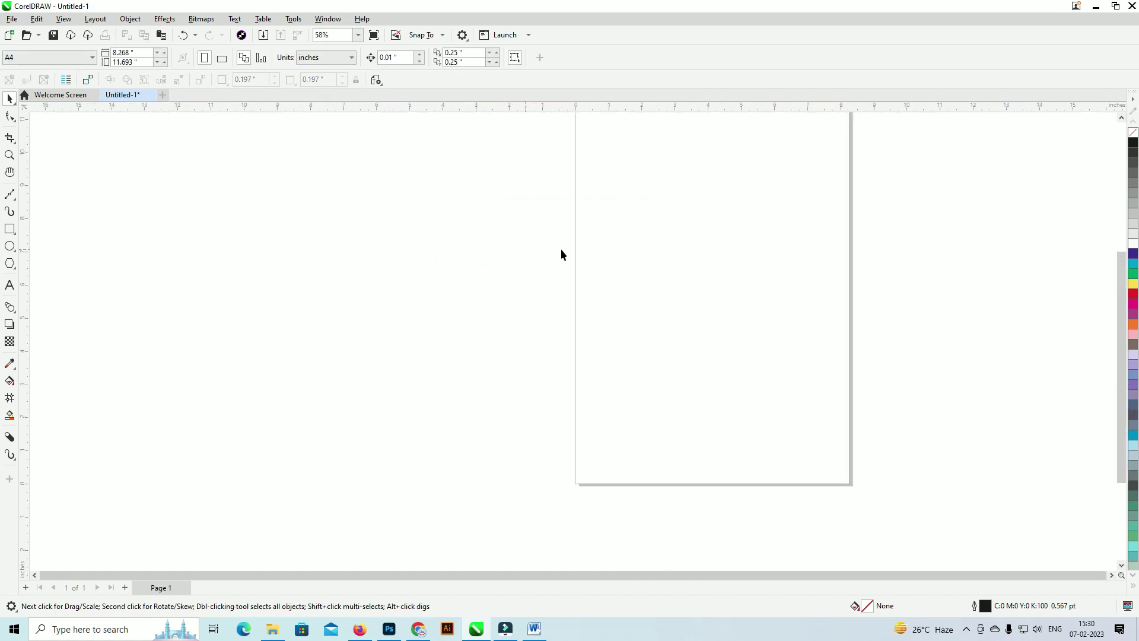
pyautogui.scroll(-2, 561, 254)
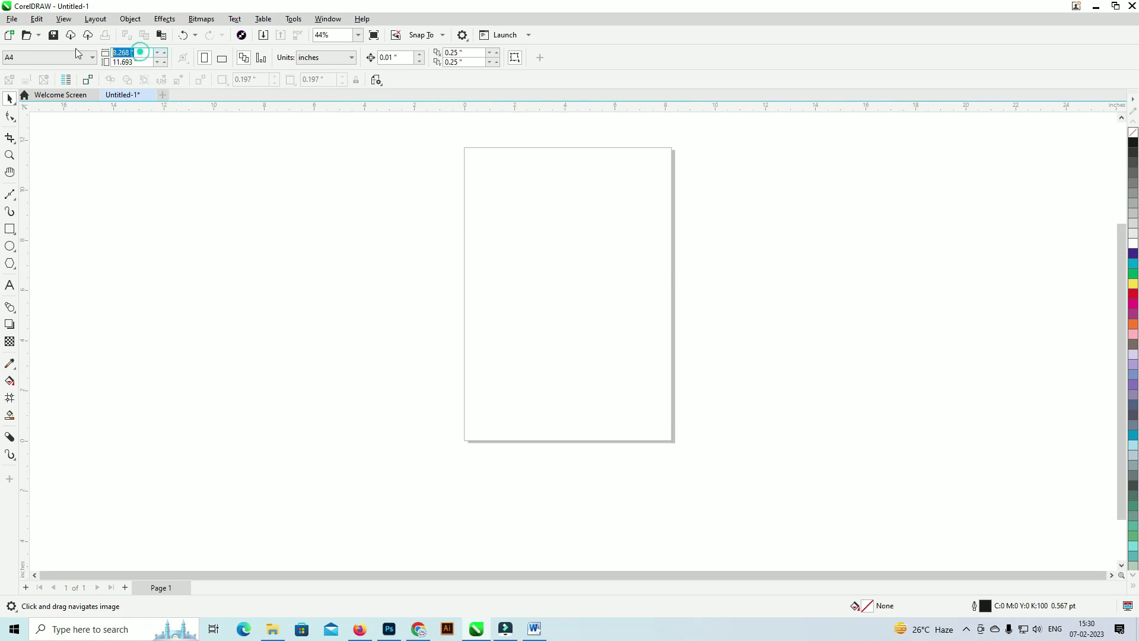
pyautogui.write('3')
pyautogui.press('Return')
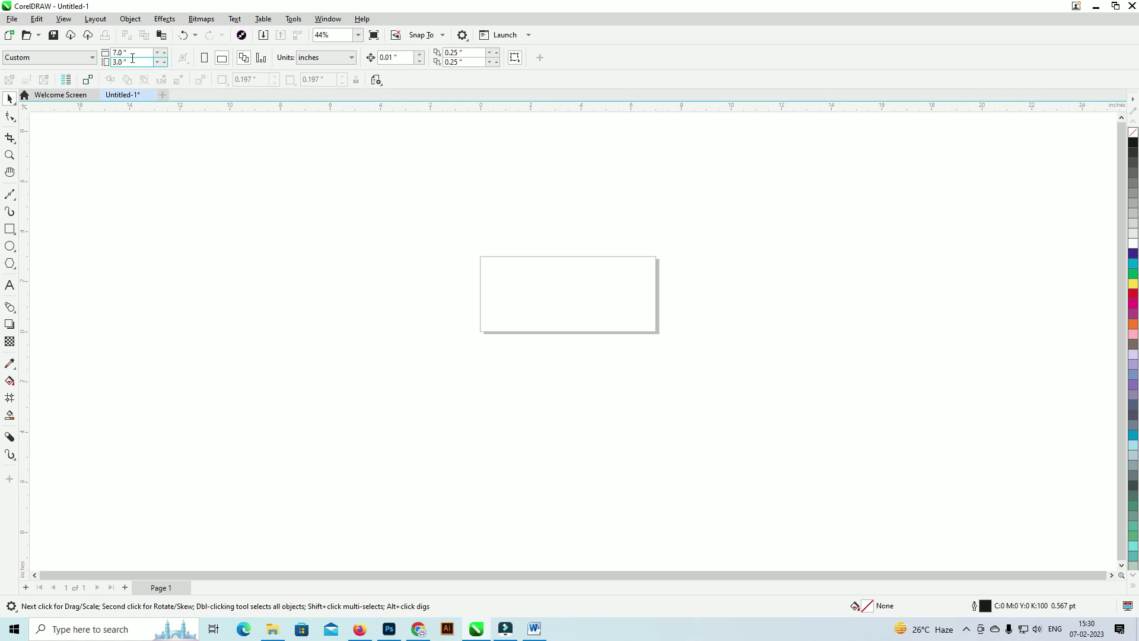
# Step: Create a page-frame rectangle matching the full 7 by 3 inch page
pyautogui.doubleClick(8, 230)
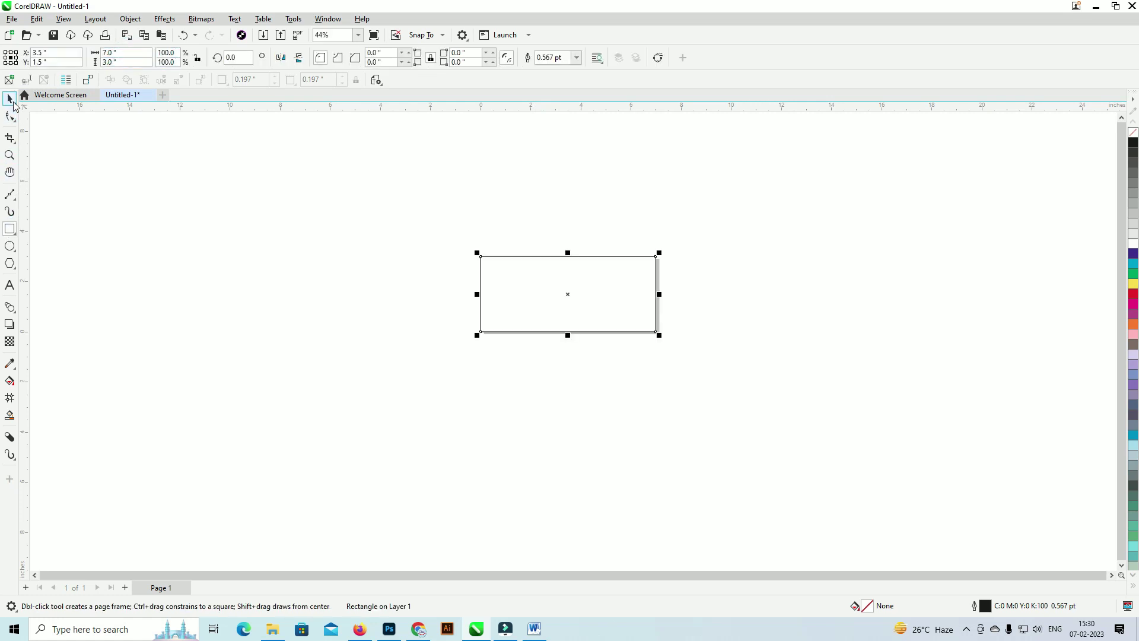
pyautogui.click(380, 217)
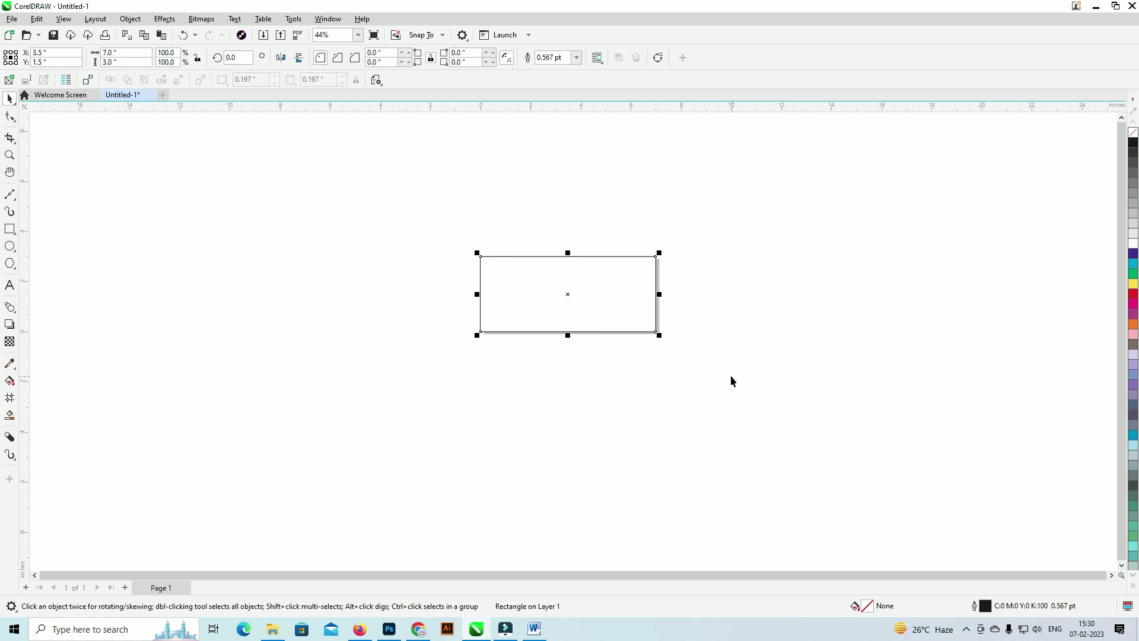
pyautogui.hotkey('shift', 'F2')
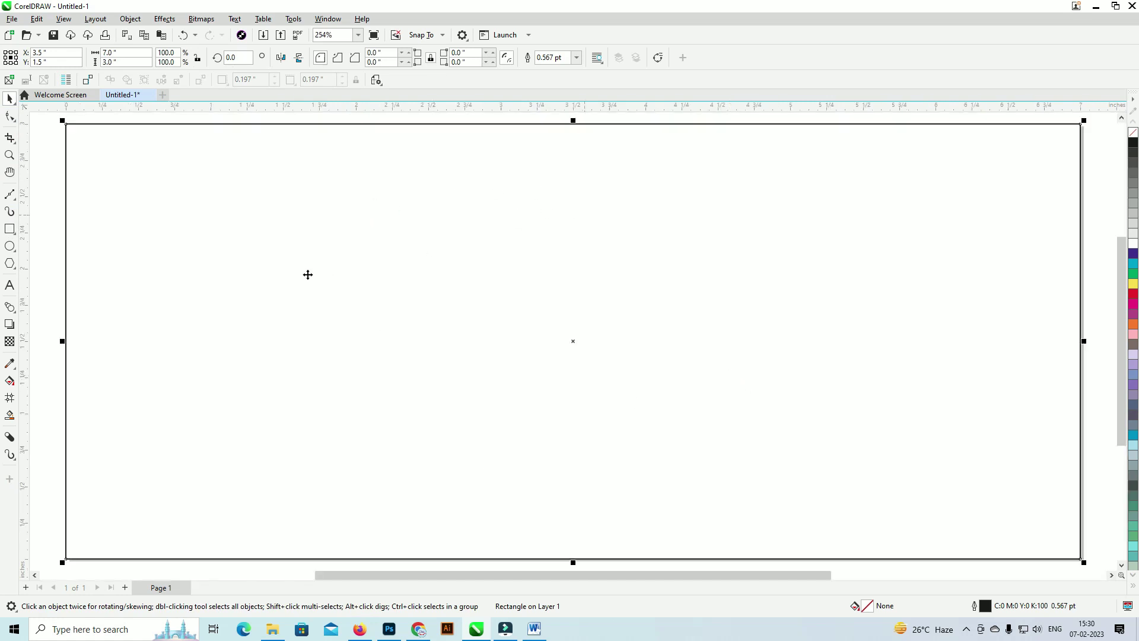
# Step: Look through the Downloads folder in File Explorer and return to CorelDRAW
pyautogui.click(275, 631)
pyautogui.click(98, 39)
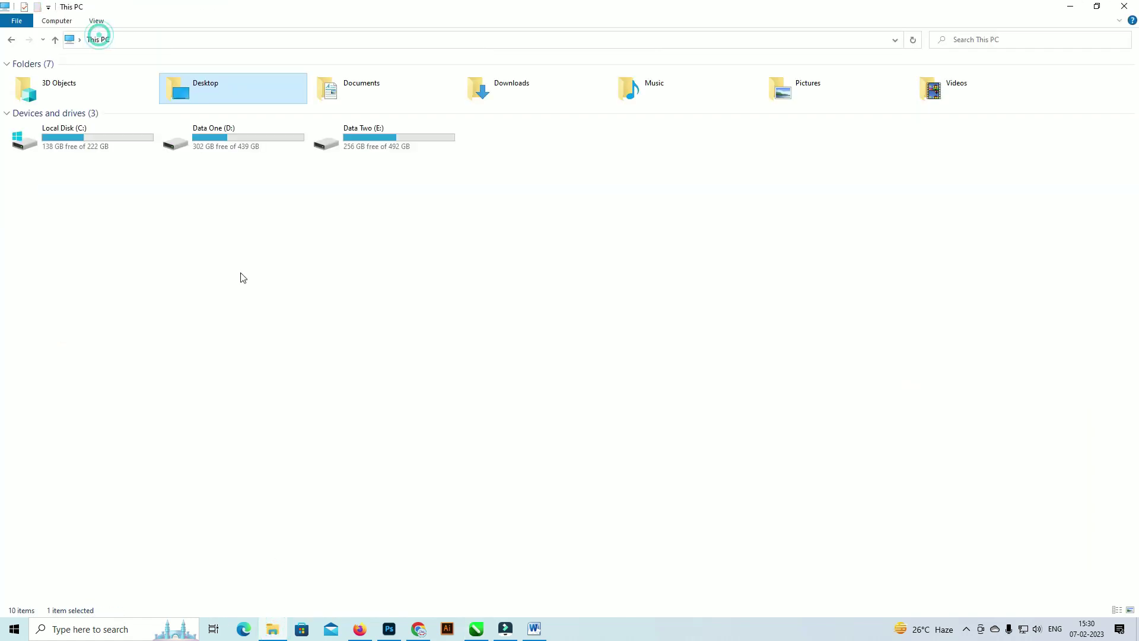
pyautogui.doubleClick(525, 87)
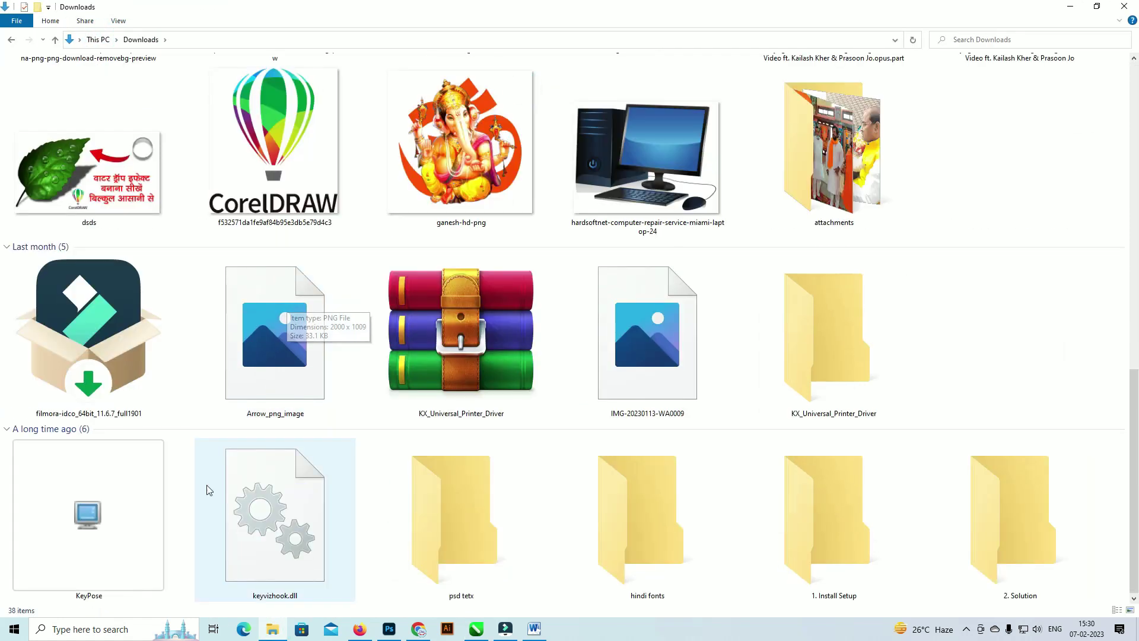
pyautogui.click(108, 505)
pyautogui.hotkey('alt', 'Tab')
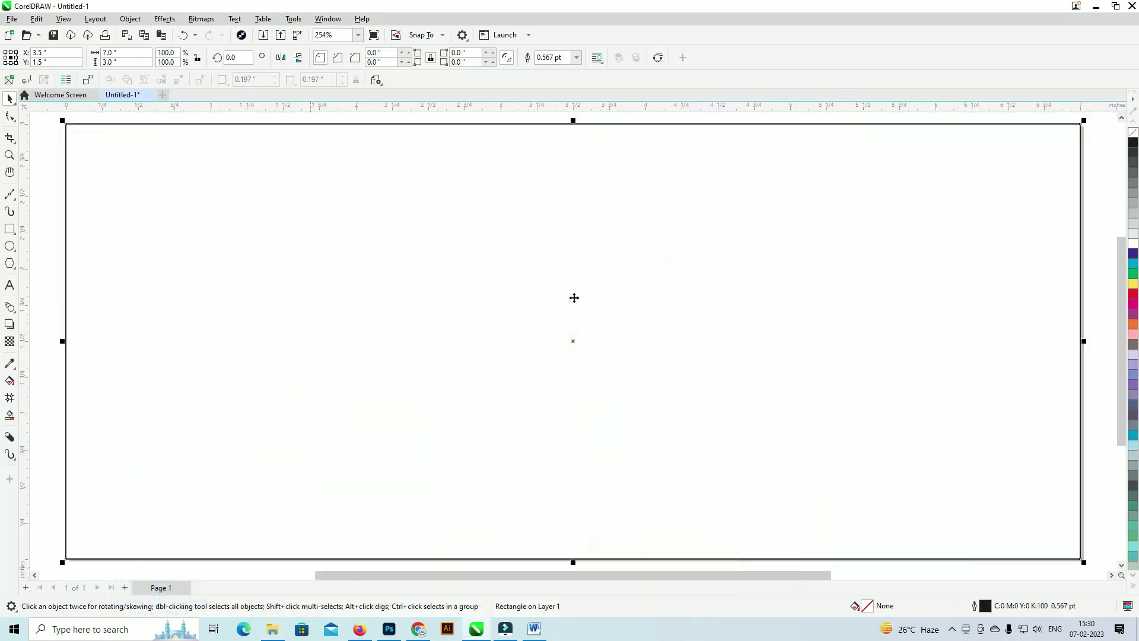
pyautogui.scroll(-1, 526, 300)
pyautogui.click(604, 150)
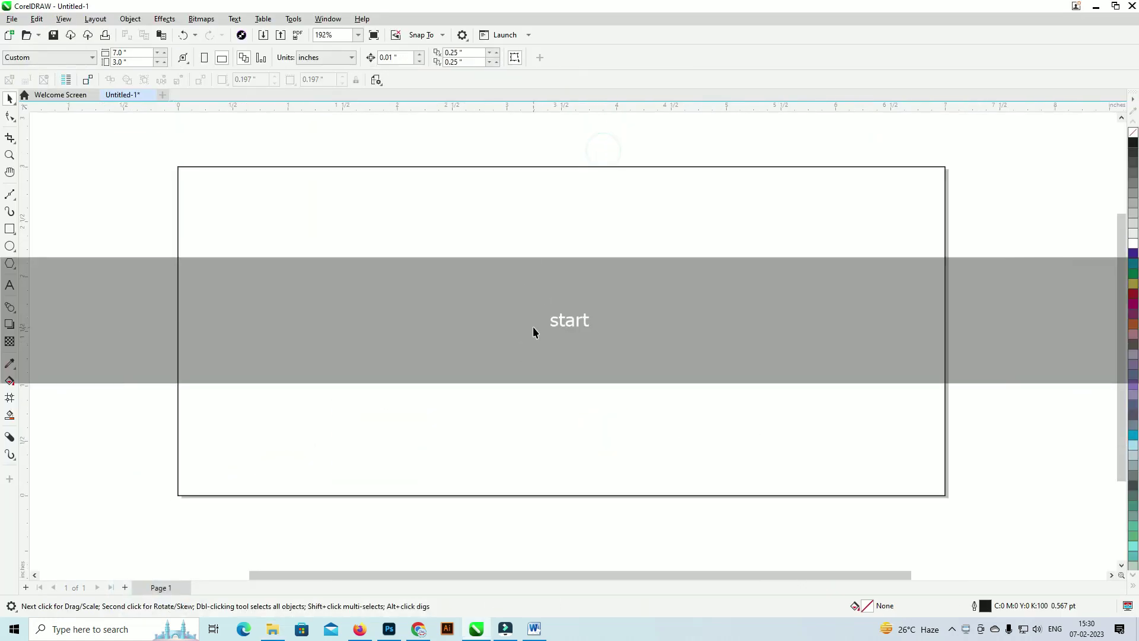
pyautogui.scroll(1, 533, 327)
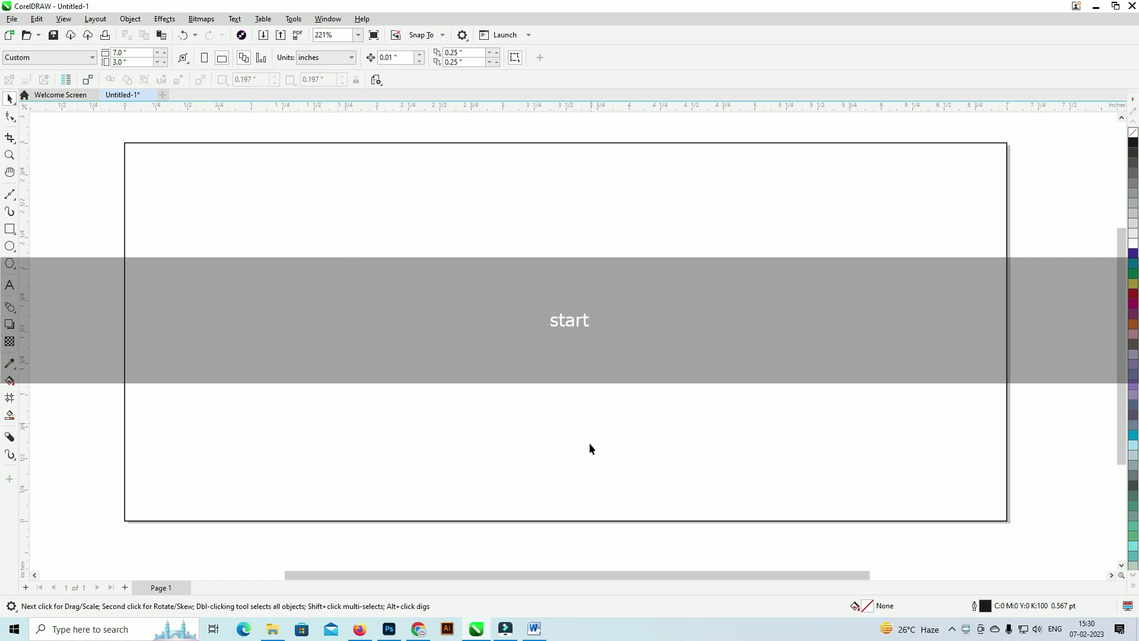
# Step: Switch to Chrome and search Google Images for "sneh nimantran vector" in a new tab
pyautogui.click(422, 628)
pyautogui.click(585, 10)
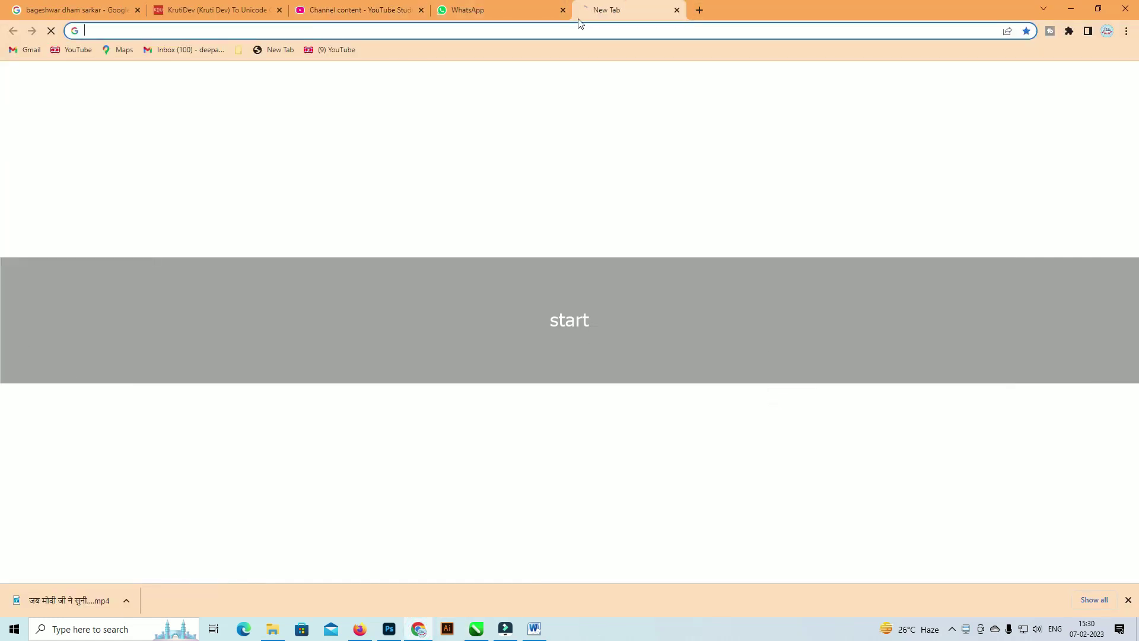
pyautogui.click(573, 30)
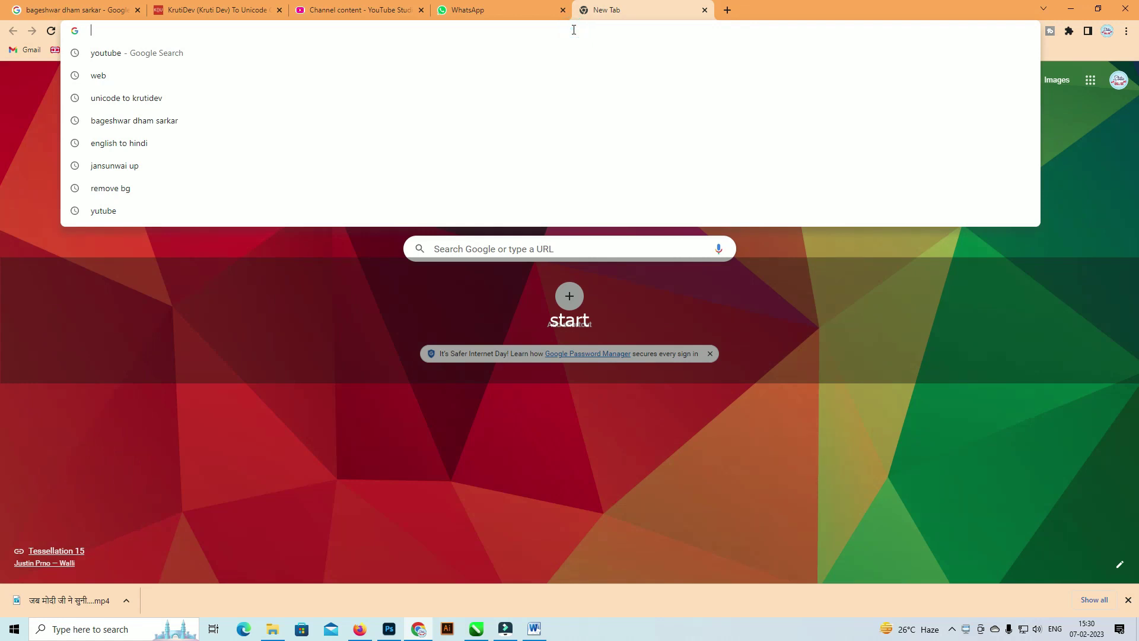
pyautogui.write('sneh ni')
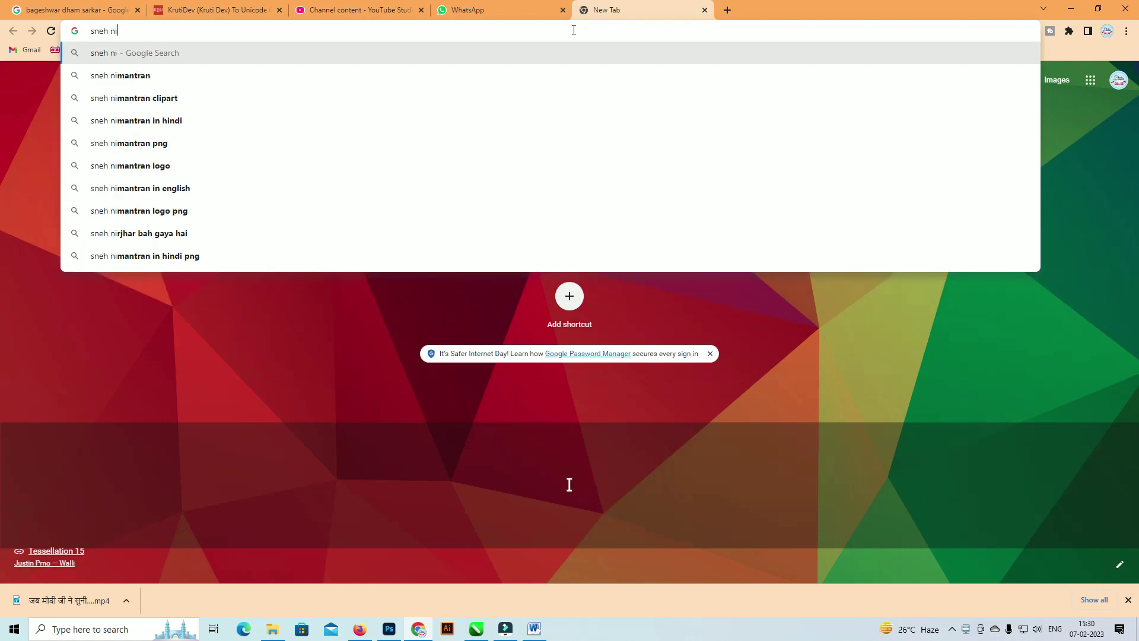
pyautogui.write('mantran vector')
pyautogui.press('Return')
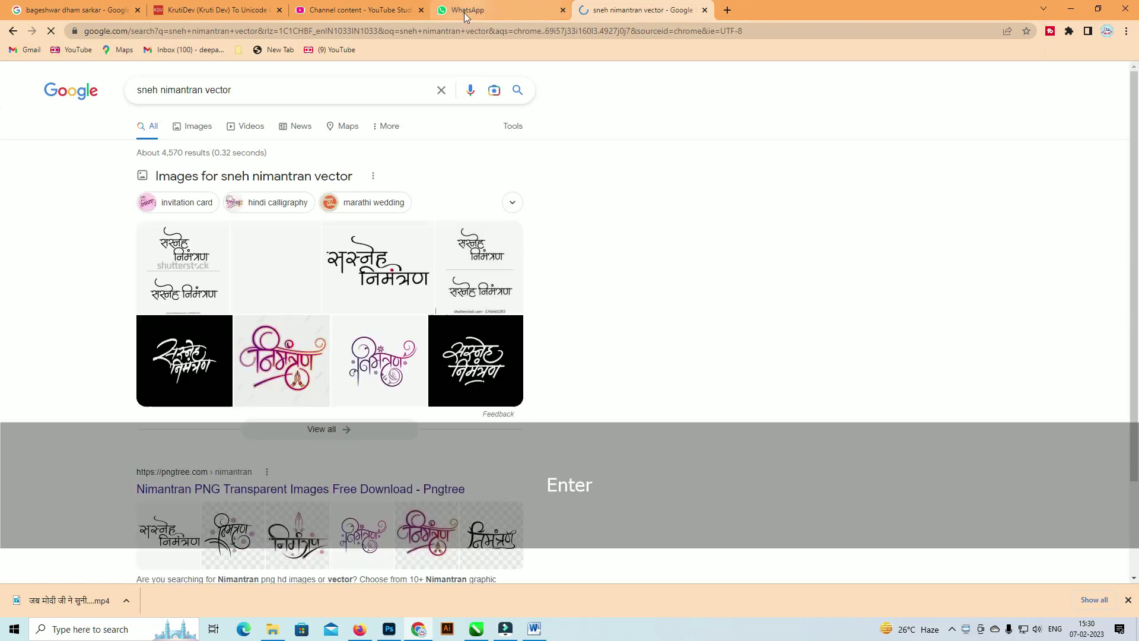
pyautogui.click(195, 125)
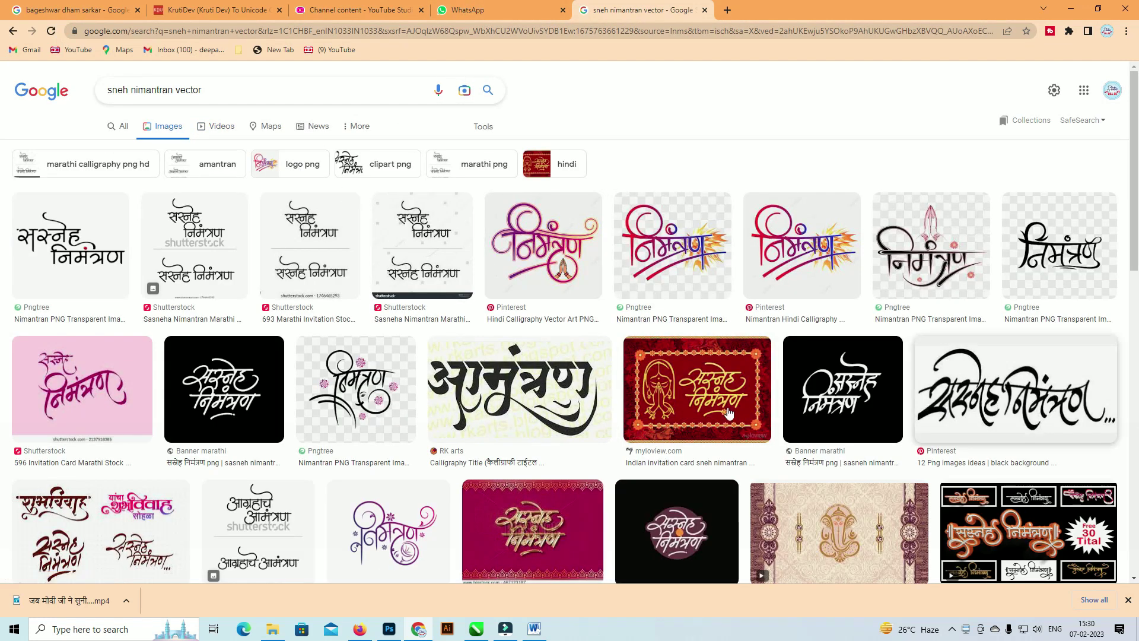
# Step: Open the black "सस्नेह निमंत्रण" wedding card calligraphy from Editz Stock among the related images and copy the image
pyautogui.scroll(-3, 177, 368)
pyautogui.scroll(-2, 177, 368)
pyautogui.click(82, 276)
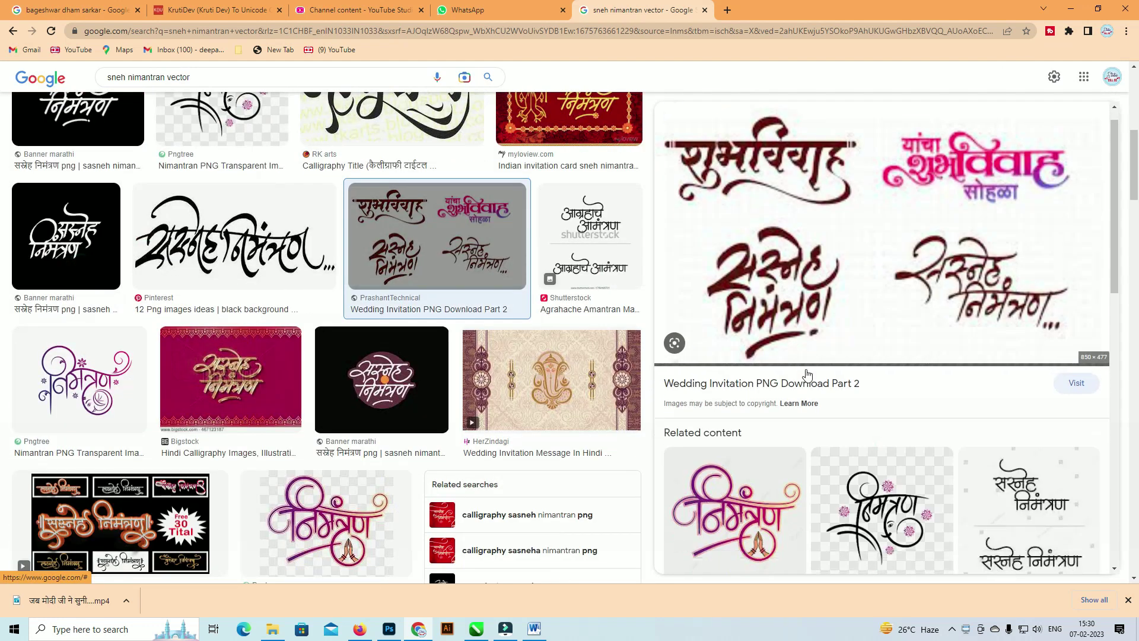
pyautogui.scroll(-7, 807, 373)
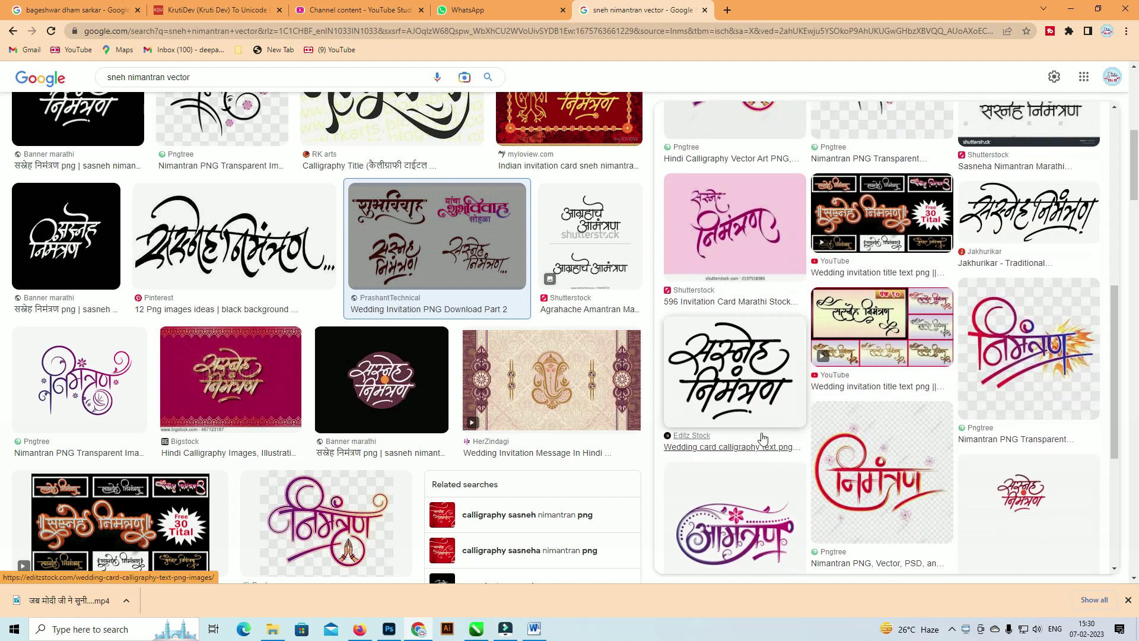
pyautogui.click(735, 389)
pyautogui.scroll(-1, 855, 298)
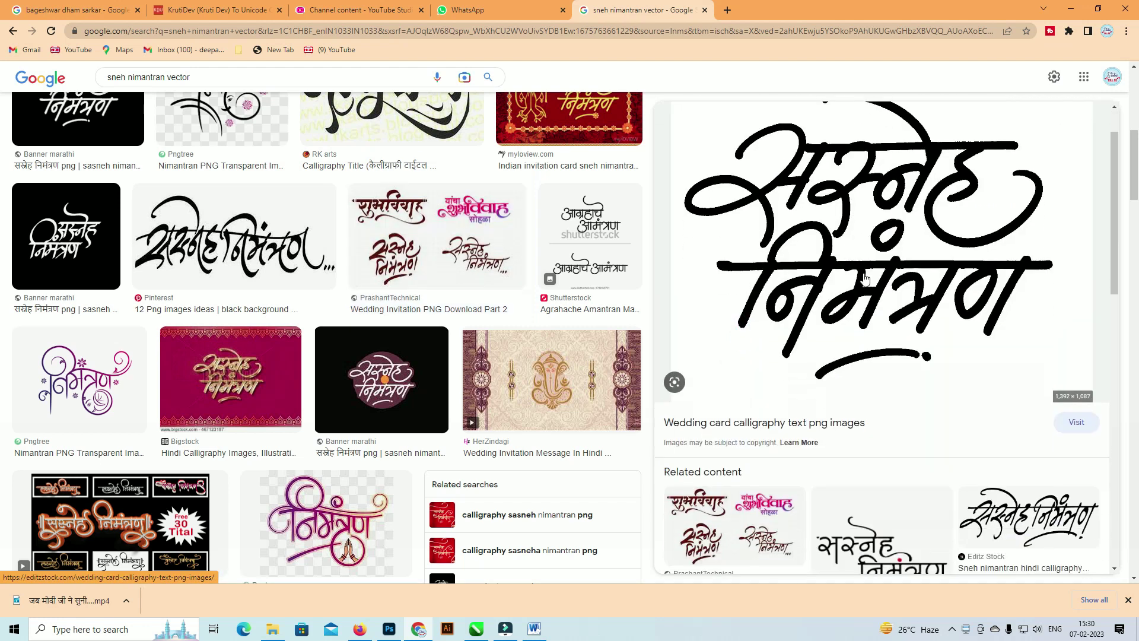
pyautogui.rightClick(872, 211)
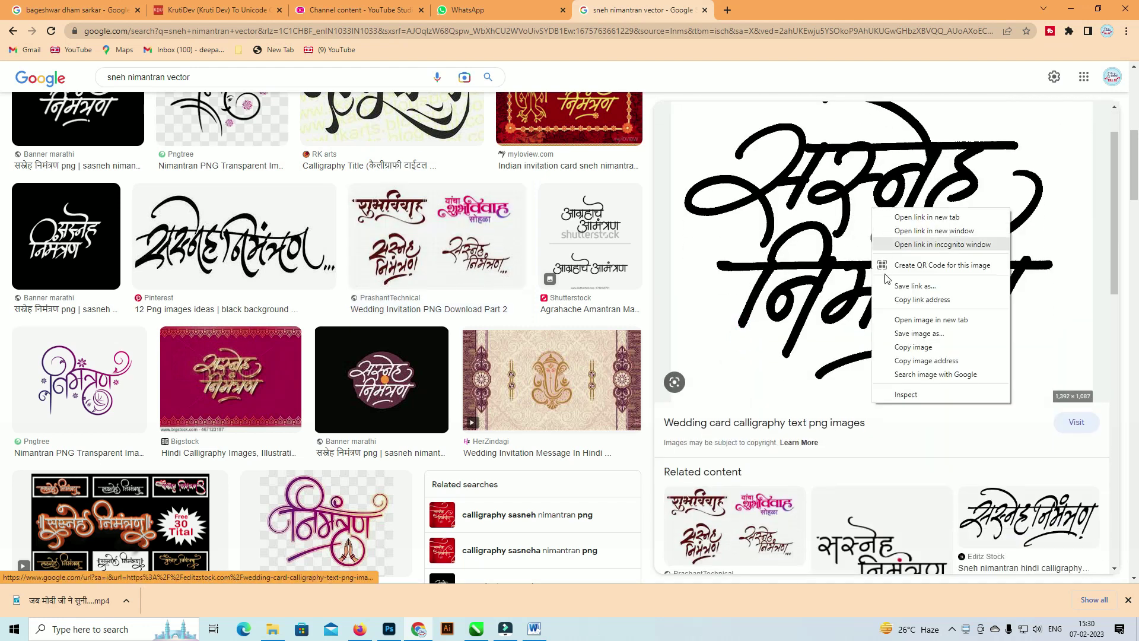
pyautogui.click(913, 349)
# Step: Switch to CorelDRAW, paste the calligraphy image and scale it down to about 2.5 by 2 inches on the page
pyautogui.hotkey('alt', 'Tab')
pyautogui.hotkey('ctrl', 'v')
pyautogui.scroll(-5, 510, 302)
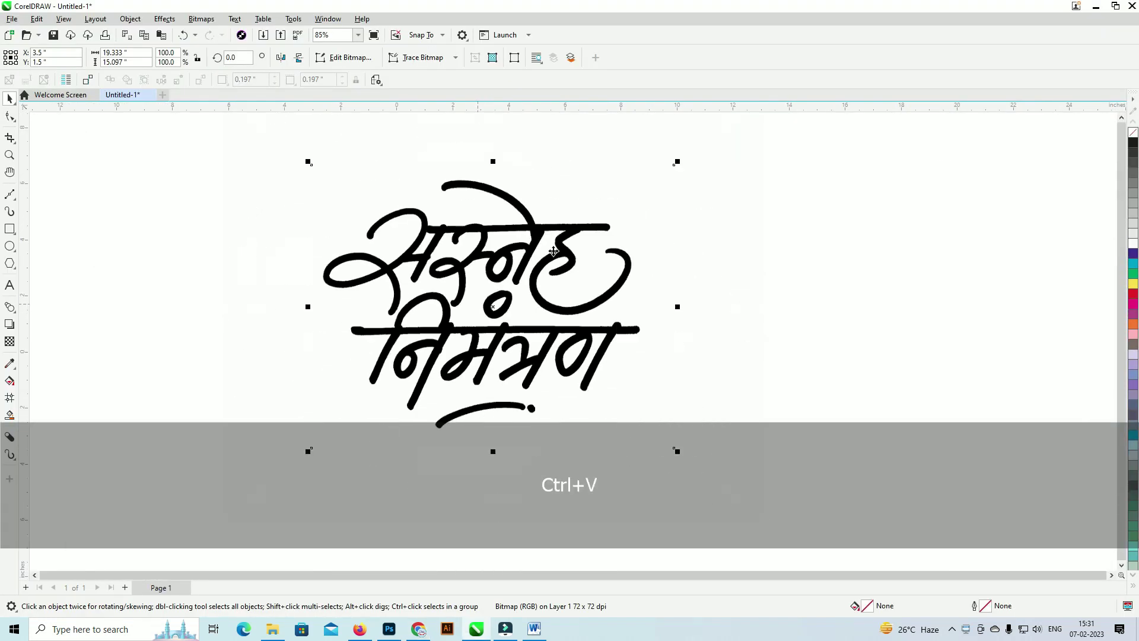
pyautogui.moveTo(677, 161); pyautogui.dragTo(559, 254)
pyautogui.scroll(2, 511, 295)
pyautogui.hotkey('ctrl', 'r')
pyautogui.scroll(3, 497, 316)
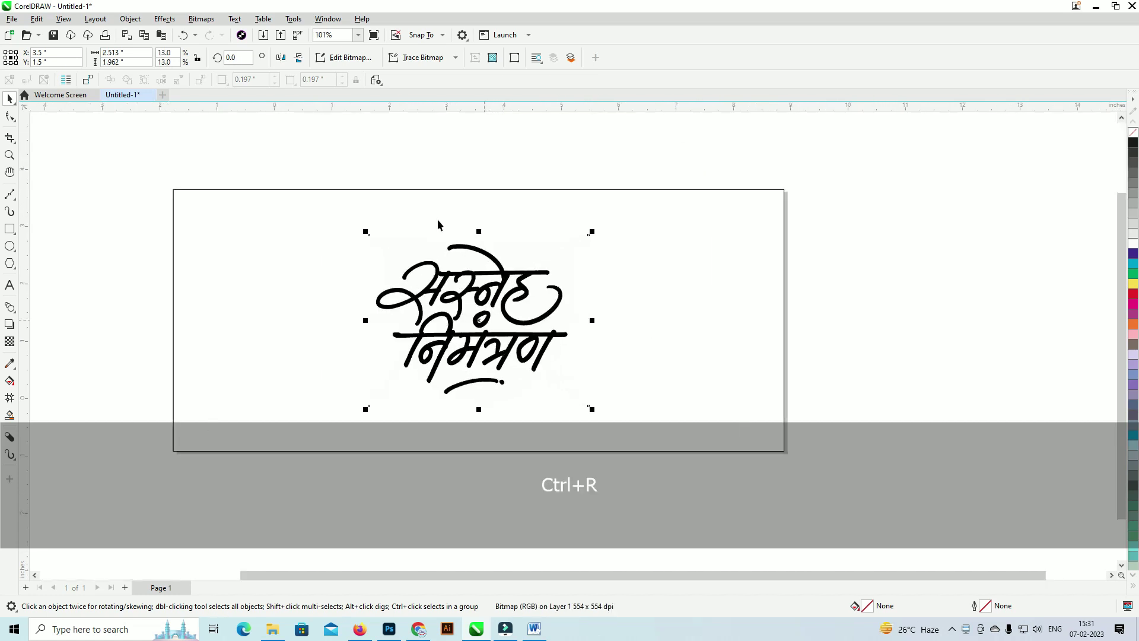
# Step: Trace the calligraphy bitmap as an outline with the High Quality Image preset, keeping the default trace settings
pyautogui.click(456, 58)
pyautogui.moveTo(474, 105)
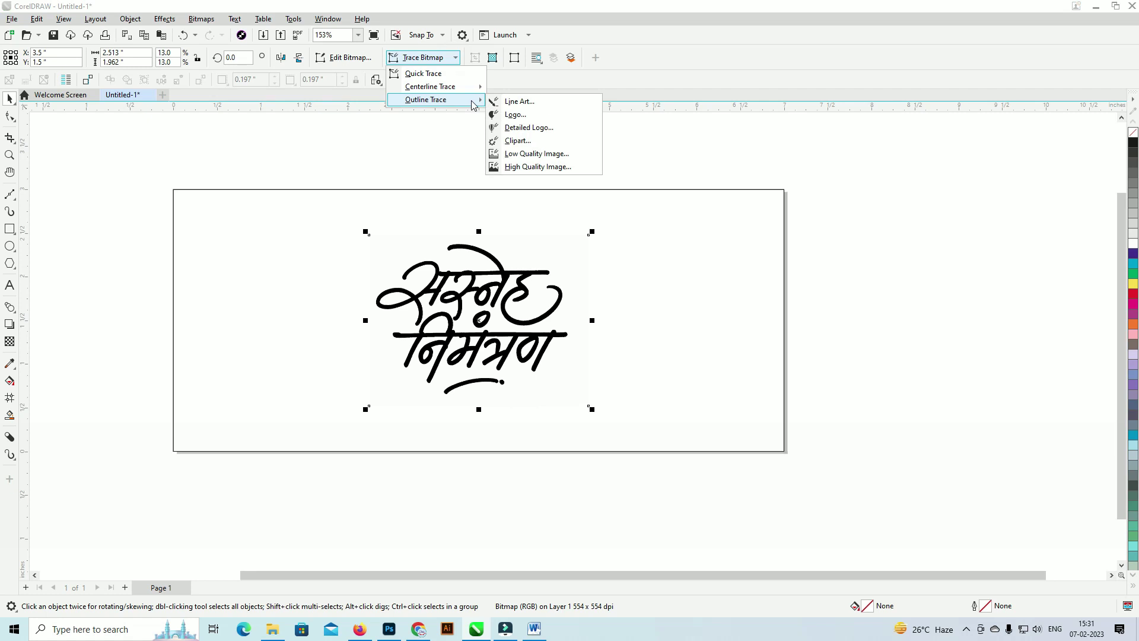
pyautogui.click(531, 168)
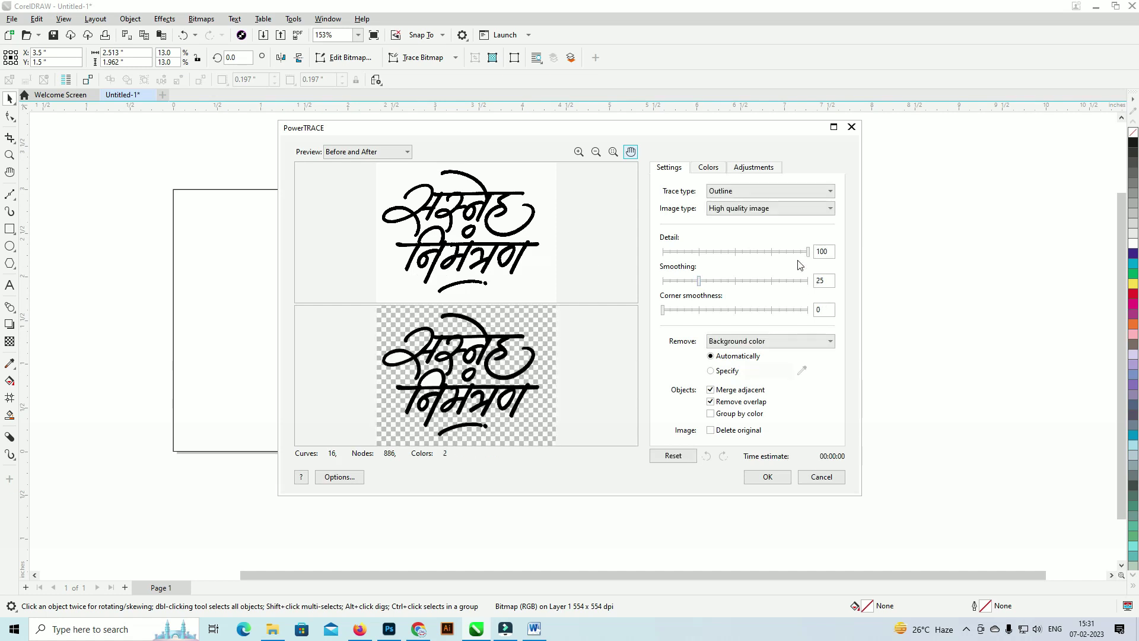
pyautogui.click(778, 480)
# Step: Delete the original bitmap behind the traced lettering and place the traced lettering in the page's right half
pyautogui.click(845, 298)
pyautogui.hscroll(1, 845, 298)
pyautogui.moveTo(488, 277); pyautogui.dragTo(806, 265)
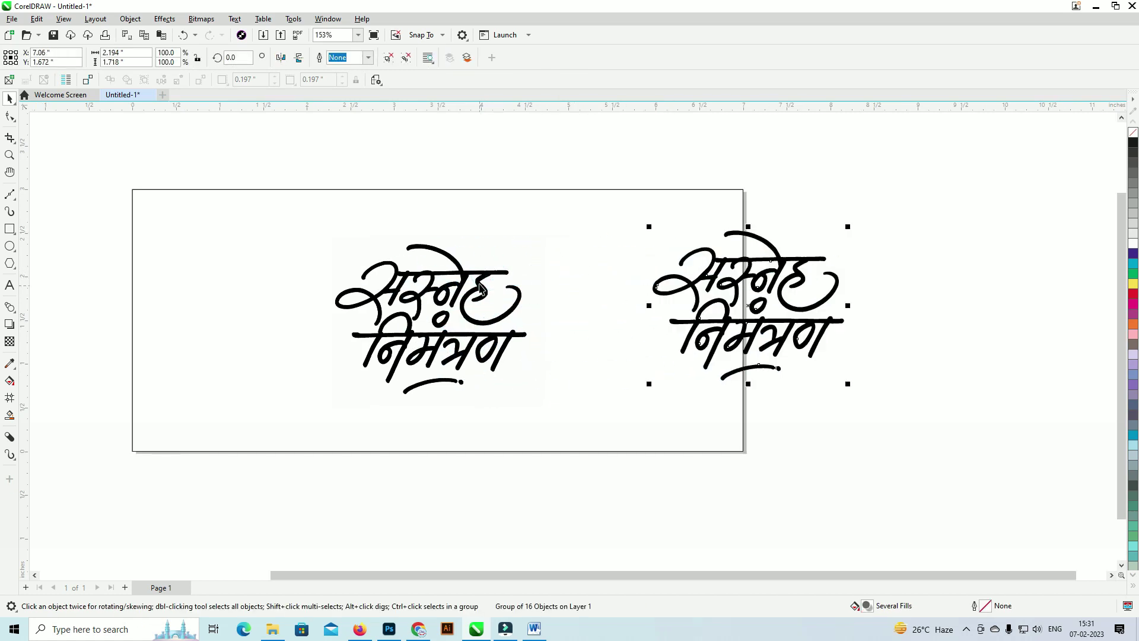
pyautogui.click(480, 289)
pyautogui.scroll(3, 478, 299)
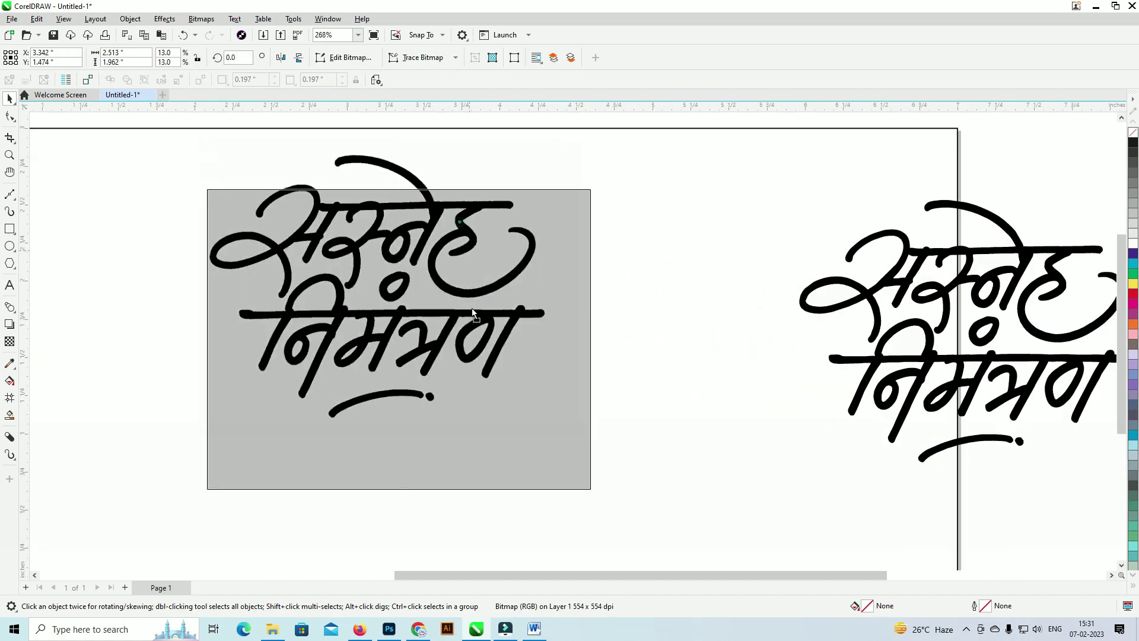
pyautogui.scroll(-4, 472, 313)
pyautogui.press('Delete')
pyautogui.moveTo(659, 290); pyautogui.dragTo(506, 298)
pyautogui.scroll(2, 575, 294)
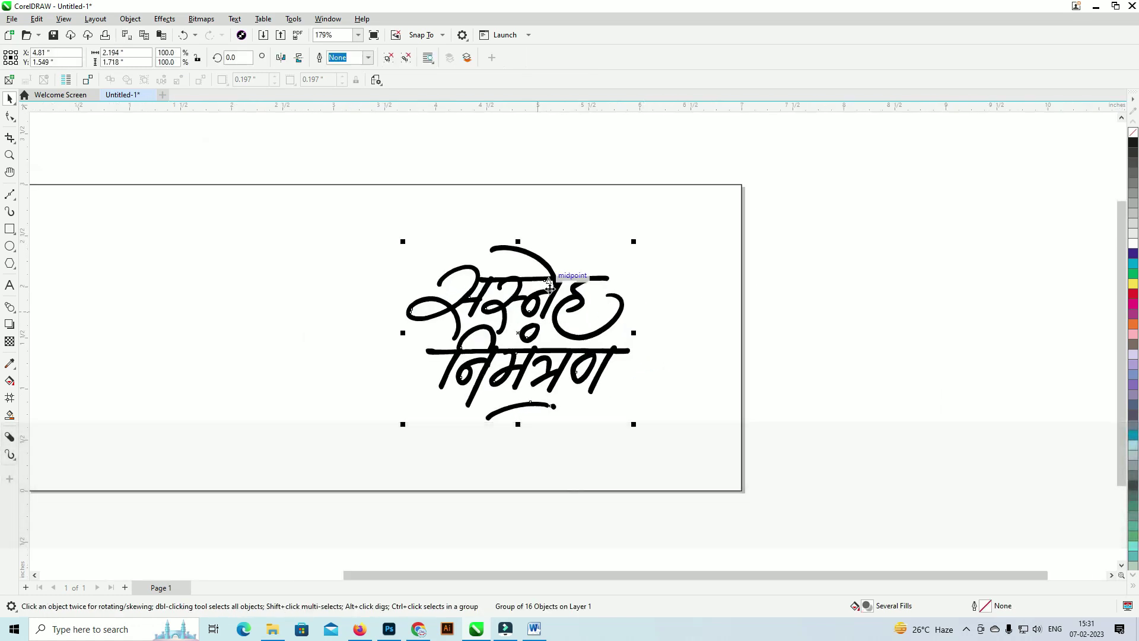
# Step: Fill the page-frame rectangle with blue-violet (C:100 M:100 Y:0 K:0)
pyautogui.scroll(-2, 550, 289)
pyautogui.click(601, 226)
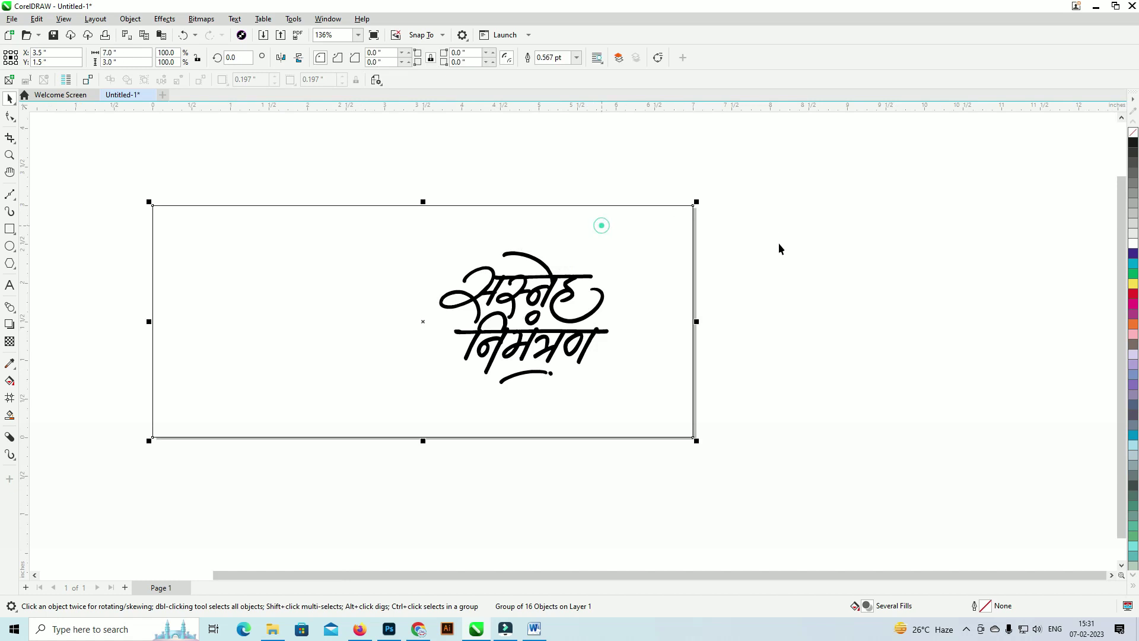
pyautogui.click(1133, 256)
# Step: Delete all the white shapes enclosed by the letters of the traced calligraphy so the background colour fills them
pyautogui.scroll(2, 539, 291)
pyautogui.scroll(1, 518, 292)
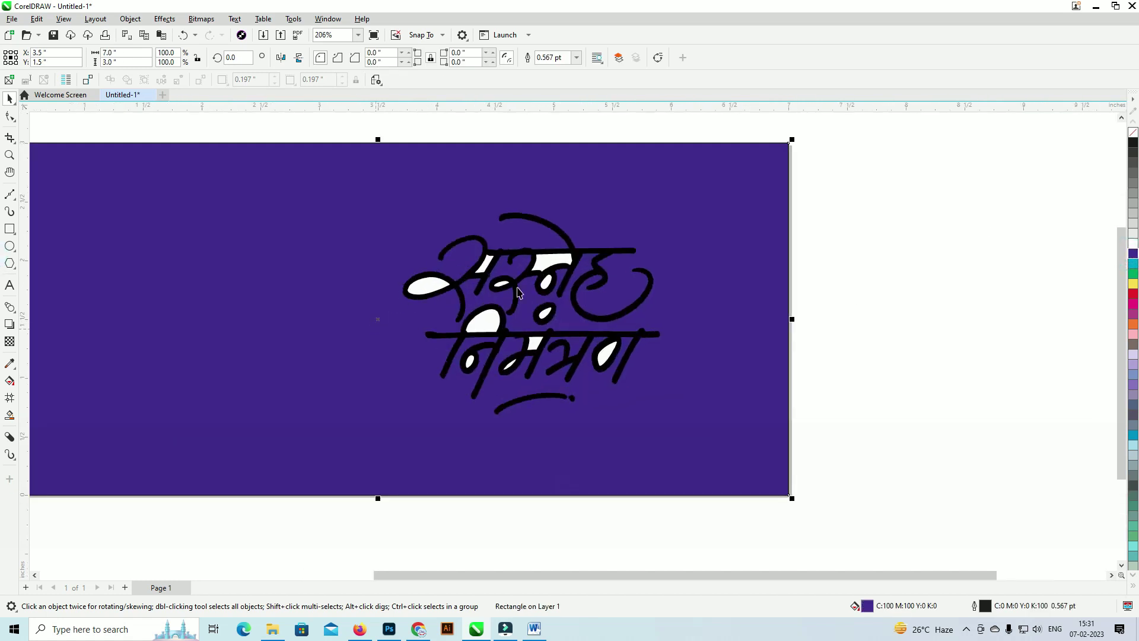
pyautogui.keyDown('ctrl'); pyautogui.click(545, 270); pyautogui.keyUp('ctrl')
pyautogui.press('Delete')
pyautogui.keyDown('ctrl'); pyautogui.click(484, 264); pyautogui.keyUp('ctrl')
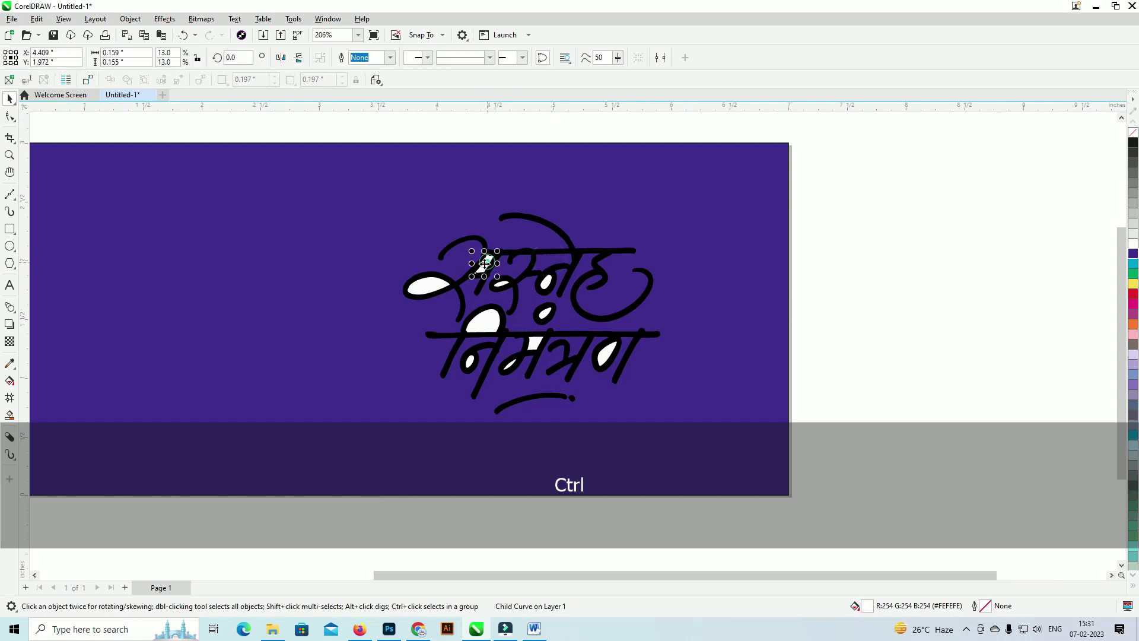
pyautogui.hotkey('ctrl', 'r')
pyautogui.keyDown('ctrl'); pyautogui.click(438, 288); pyautogui.keyUp('ctrl')
pyautogui.hotkey('ctrl', 'r')
pyautogui.keyDown('ctrl'); pyautogui.click(479, 320); pyautogui.keyUp('ctrl')
pyautogui.hotkey('ctrl', 'r')
pyautogui.keyDown('ctrl'); pyautogui.click(500, 282); pyautogui.keyUp('ctrl')
pyautogui.hotkey('ctrl', 'r')
pyautogui.keyDown('ctrl'); pyautogui.click(550, 315); pyautogui.keyUp('ctrl')
pyautogui.press('Delete')
pyautogui.keyDown('ctrl'); pyautogui.click(546, 278); pyautogui.keyUp('ctrl')
pyautogui.press('Delete')
pyautogui.keyDown('ctrl'); pyautogui.click(470, 364); pyautogui.keyUp('ctrl')
pyautogui.press('Delete')
pyautogui.keyDown('ctrl'); pyautogui.click(512, 368); pyautogui.keyUp('ctrl')
pyautogui.press('Delete')
pyautogui.keyDown('ctrl'); pyautogui.click(535, 341); pyautogui.keyUp('ctrl')
pyautogui.press('Delete')
pyautogui.keyDown('ctrl'); pyautogui.click(609, 356); pyautogui.keyUp('ctrl')
pyautogui.press('Delete')
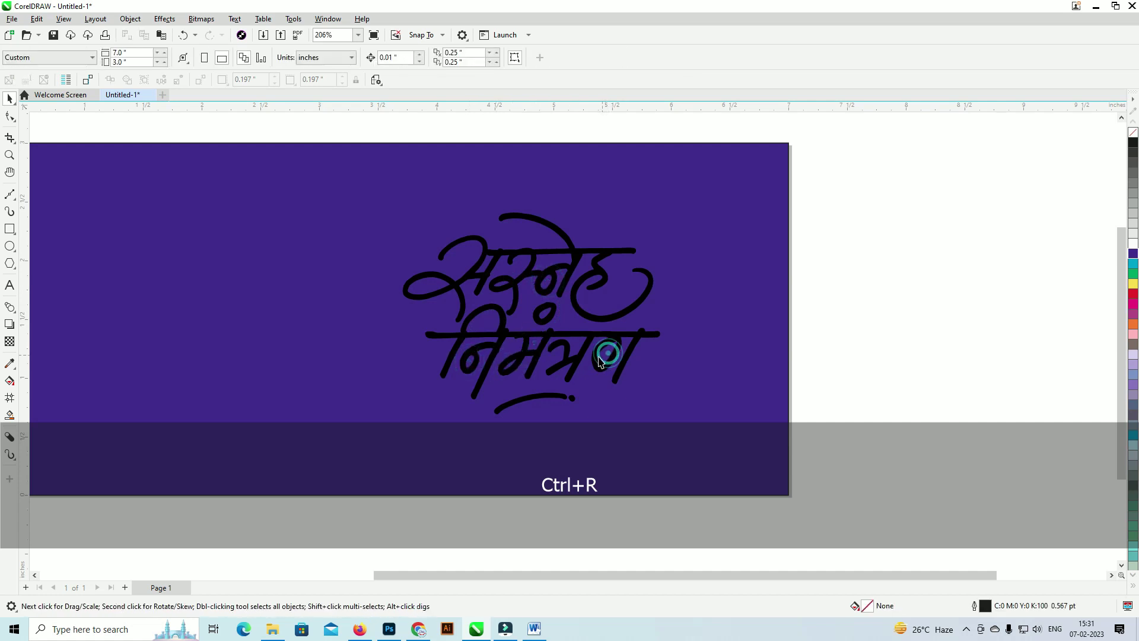
# Step: Try a white fill on the calligraphy lettering and undo it
pyautogui.moveTo(382, 378); pyautogui.dragTo(310, 464)
pyautogui.scroll(-1, 526, 341)
pyautogui.moveTo(830, 228); pyautogui.dragTo(342, 408)
pyautogui.click(1134, 243)
pyautogui.hotkey('ctrl', 'z')
# Step: Move the calligraphy lettering to the upper-right area of the page and scale it down proportionally
pyautogui.moveTo(545, 295); pyautogui.dragTo(674, 343)
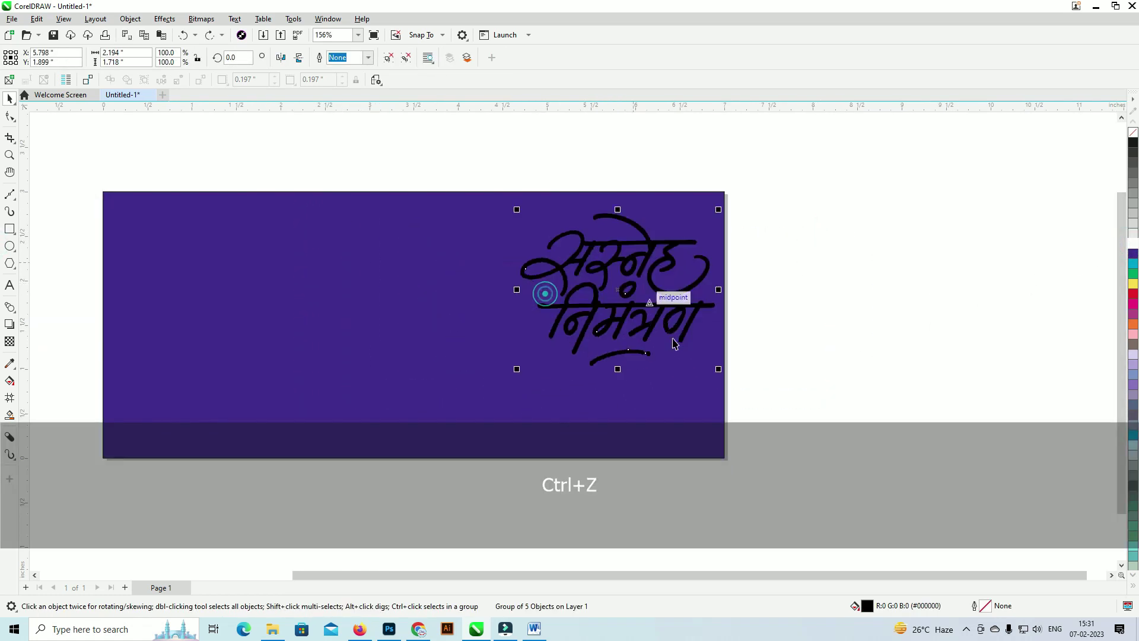
pyautogui.moveTo(720, 373); pyautogui.dragTo(681, 341)
pyautogui.moveTo(633, 243); pyautogui.dragTo(633, 244)
# Step: Switch to Chrome, search Google Images for "ganesh ji vector" and open the black Ganesha artwork from Adobe Stock
pyautogui.hotkey('alt', 'Tab')
pyautogui.click(225, 77)
pyautogui.write('ganesh ji')
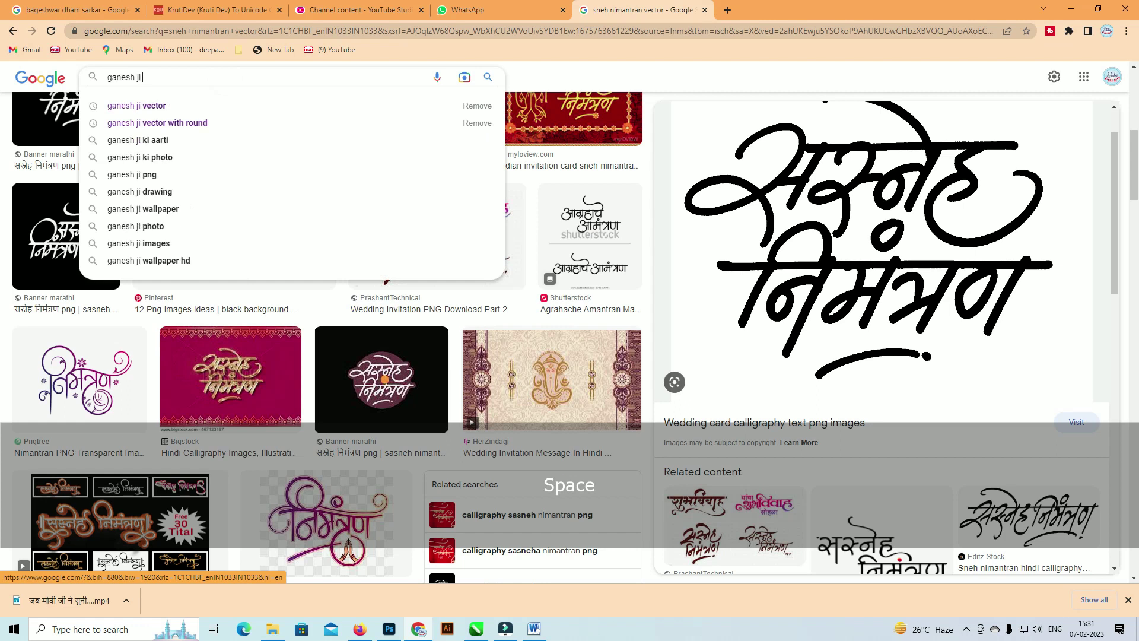
pyautogui.press('Down')
pyautogui.press('Return')
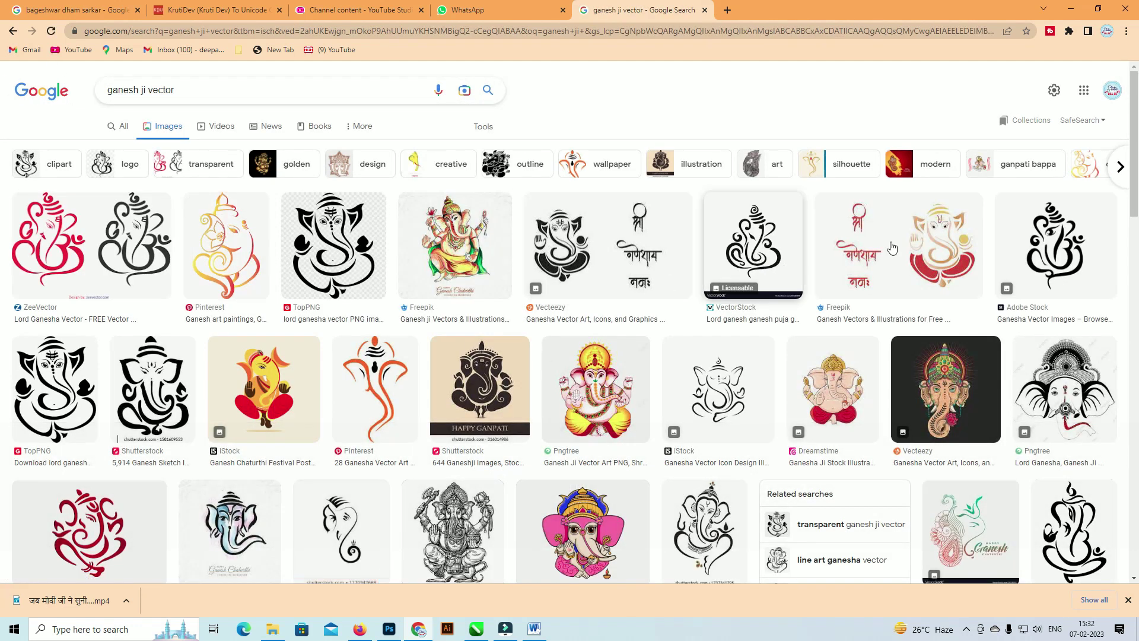
pyautogui.click(1051, 246)
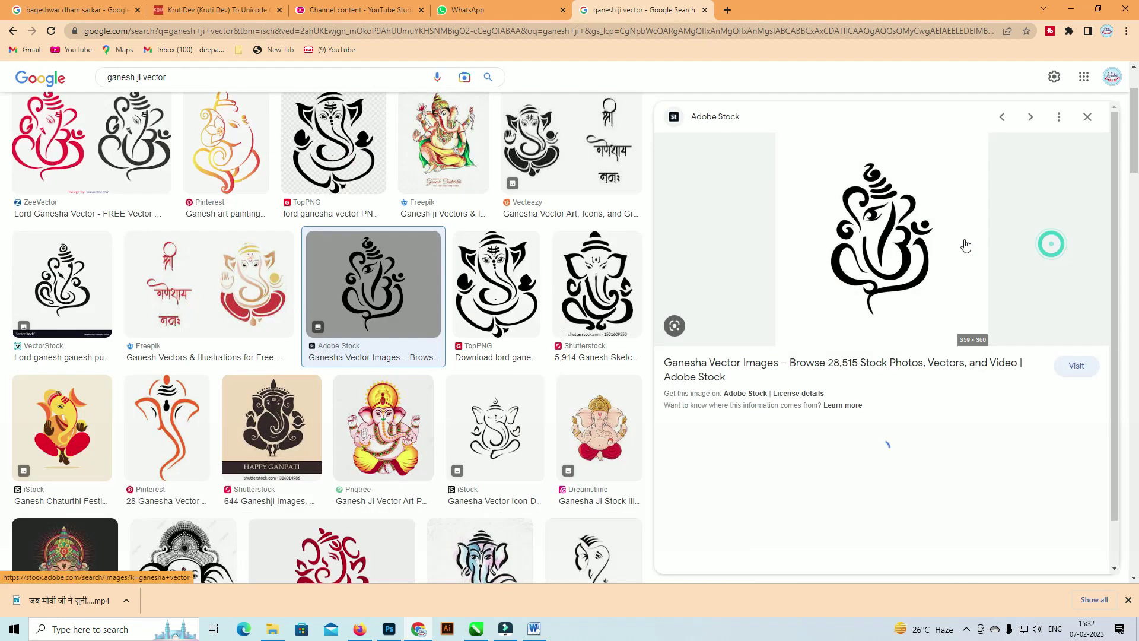
# Step: Copy the Adobe Stock Ganesha image, paste it into the CorelDRAW page and scale it down proportionally to about 54.8%
pyautogui.rightClick(892, 225)
pyautogui.click(928, 358)
pyautogui.hotkey('alt', 'Tab')
pyautogui.hotkey('ctrl', 'v')
pyautogui.moveTo(646, 152); pyautogui.dragTo(571, 228)
# Step: Outline-trace the Ganesha bitmap as a high quality image and delete the original bitmap
pyautogui.click(422, 58)
pyautogui.moveTo(448, 101)
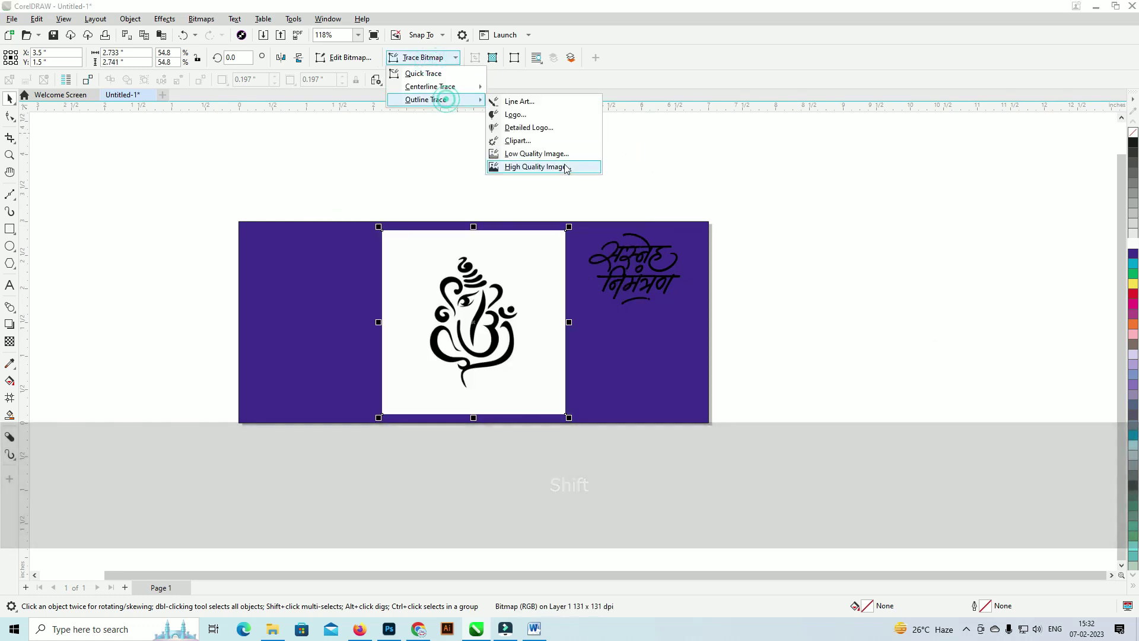
pyautogui.click(551, 166)
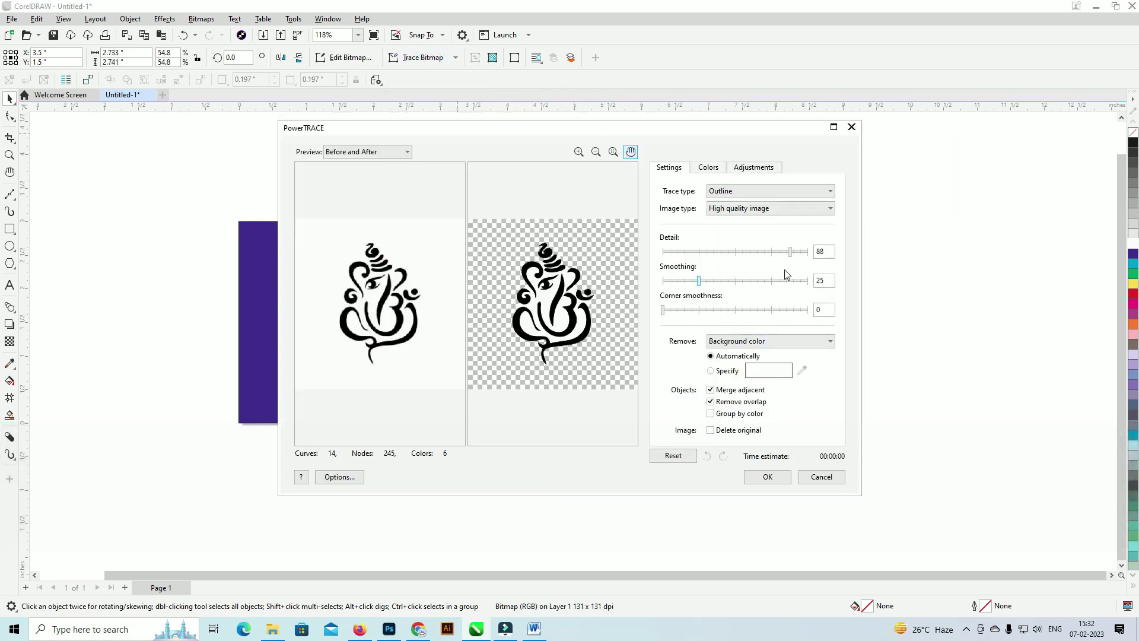
pyautogui.click(771, 477)
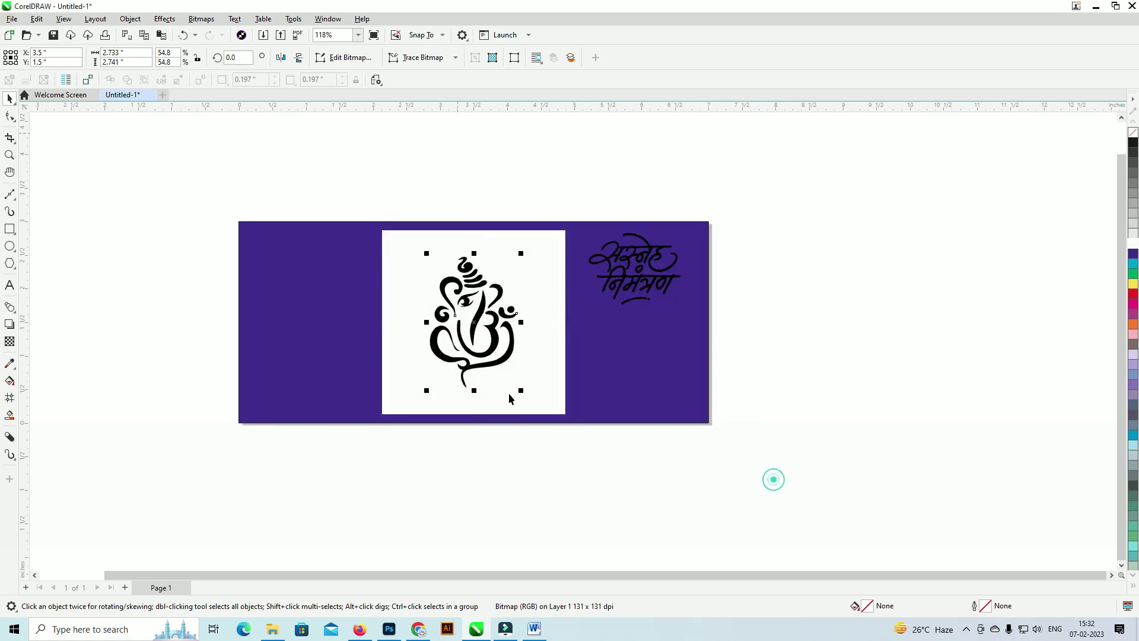
pyautogui.click(603, 362)
pyautogui.click(546, 255)
pyautogui.press('Delete')
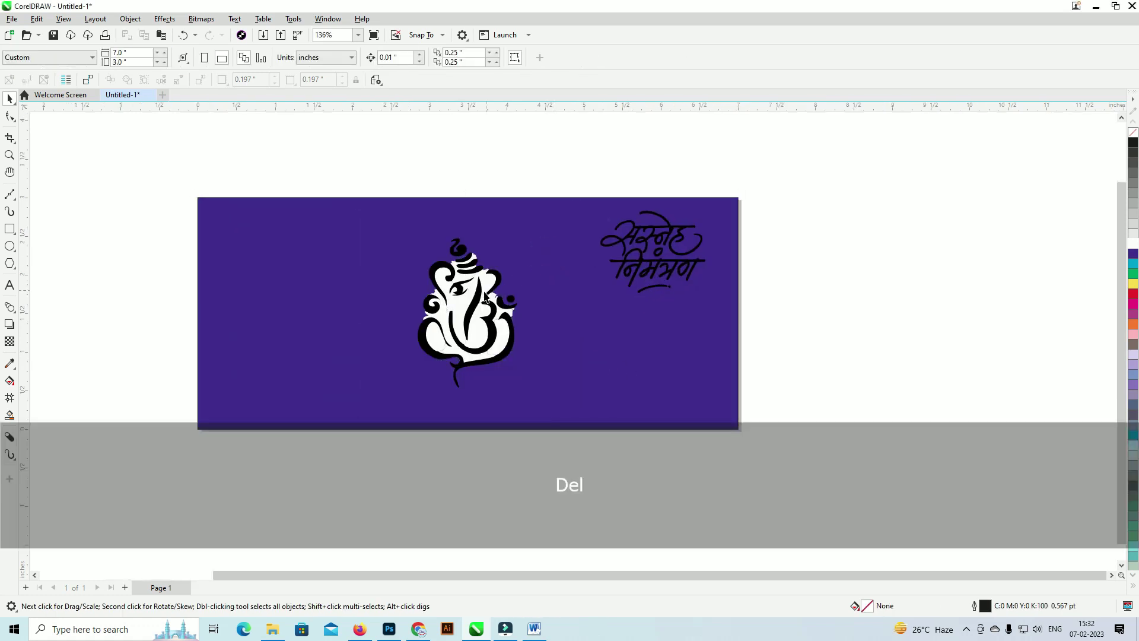
# Step: Delete all the white shapes enclosed by the traced Ganesha's black strokes
pyautogui.scroll(3, 485, 291)
pyautogui.keyDown('ctrl'); pyautogui.click(485, 265); pyautogui.keyUp('ctrl')
pyautogui.press('Delete')
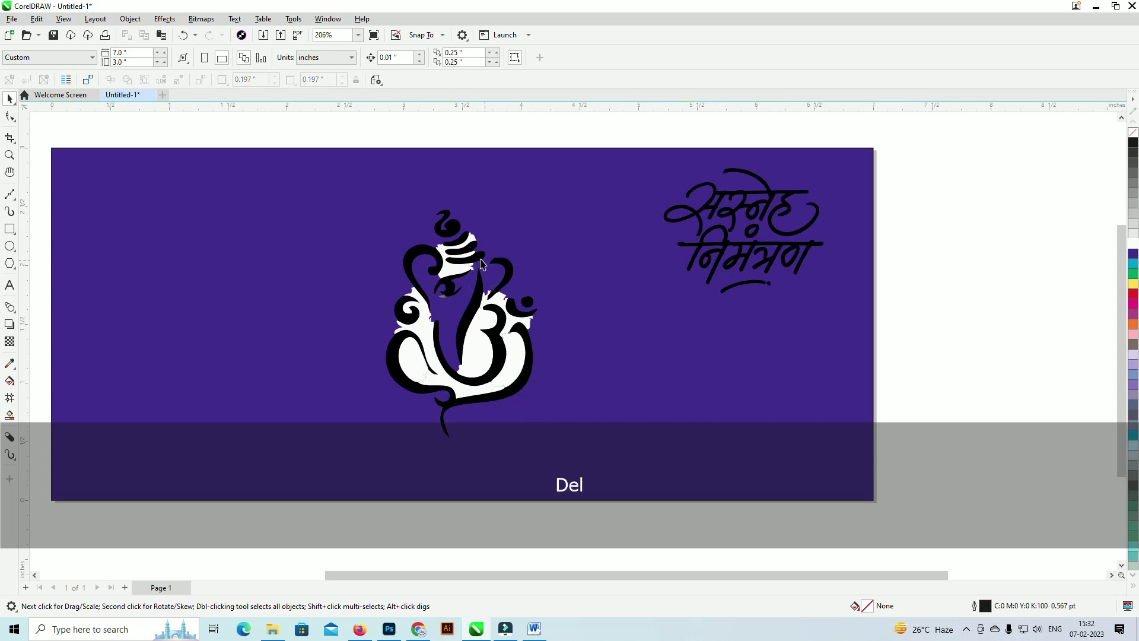
pyautogui.hotkey('ctrl', 'r')
pyautogui.keyDown('ctrl'); pyautogui.click(483, 325); pyautogui.keyUp('ctrl')
pyautogui.hotkey('ctrl', 'r')
pyautogui.keyDown('ctrl'); pyautogui.click(527, 322); pyautogui.keyUp('ctrl')
pyautogui.hotkey('ctrl', 'r')
pyautogui.keyDown('ctrl'); pyautogui.click(515, 350); pyautogui.keyUp('ctrl')
pyautogui.hotkey('ctrl', 'r')
pyautogui.keyDown('ctrl'); pyautogui.click(428, 357); pyautogui.keyUp('ctrl')
pyautogui.hotkey('ctrl', 'r')
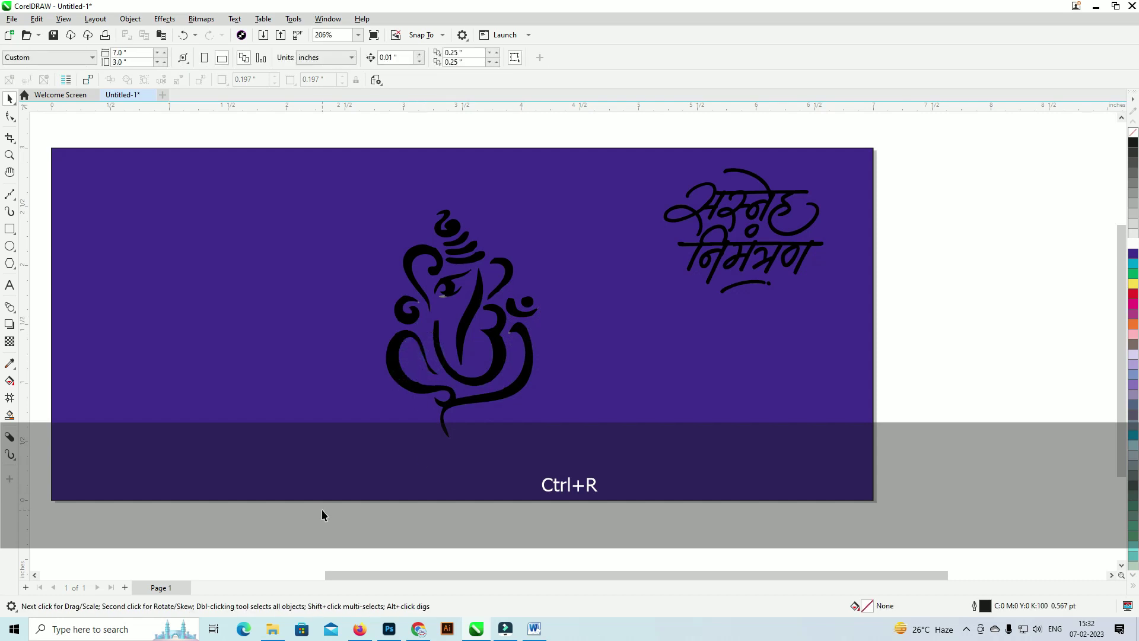
# Step: Ungroup the traced Ganesha and weld its pieces into a single curve
pyautogui.moveTo(561, 161); pyautogui.dragTo(561, 162)
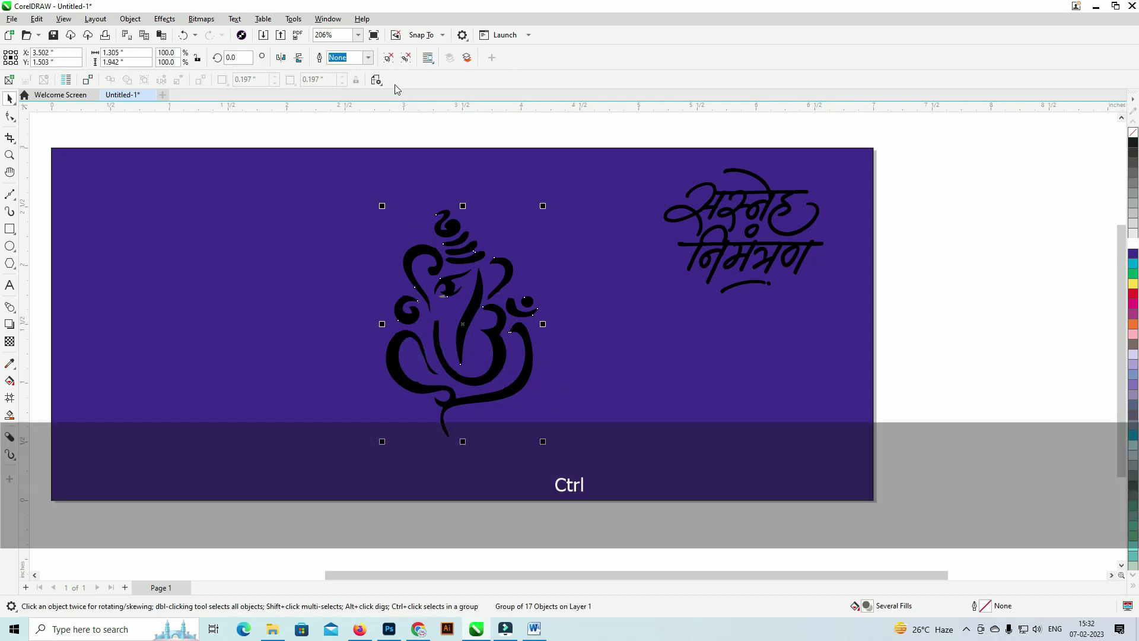
pyautogui.hotkey('ctrl', 'u')
pyautogui.scroll(5, 445, 291)
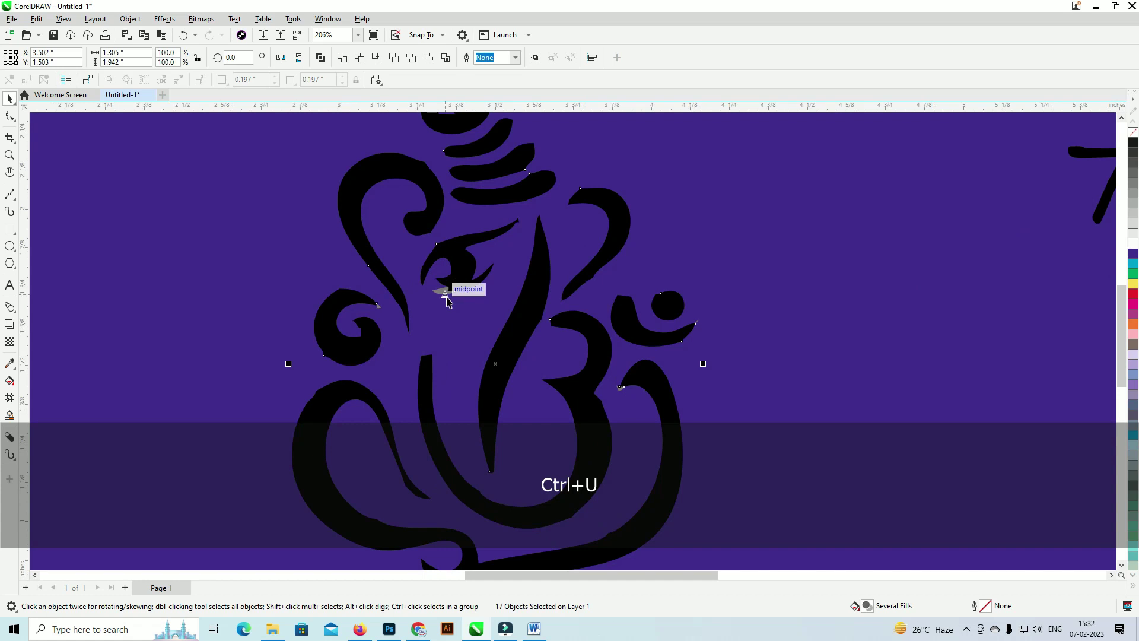
pyautogui.scroll(-8, 524, 277)
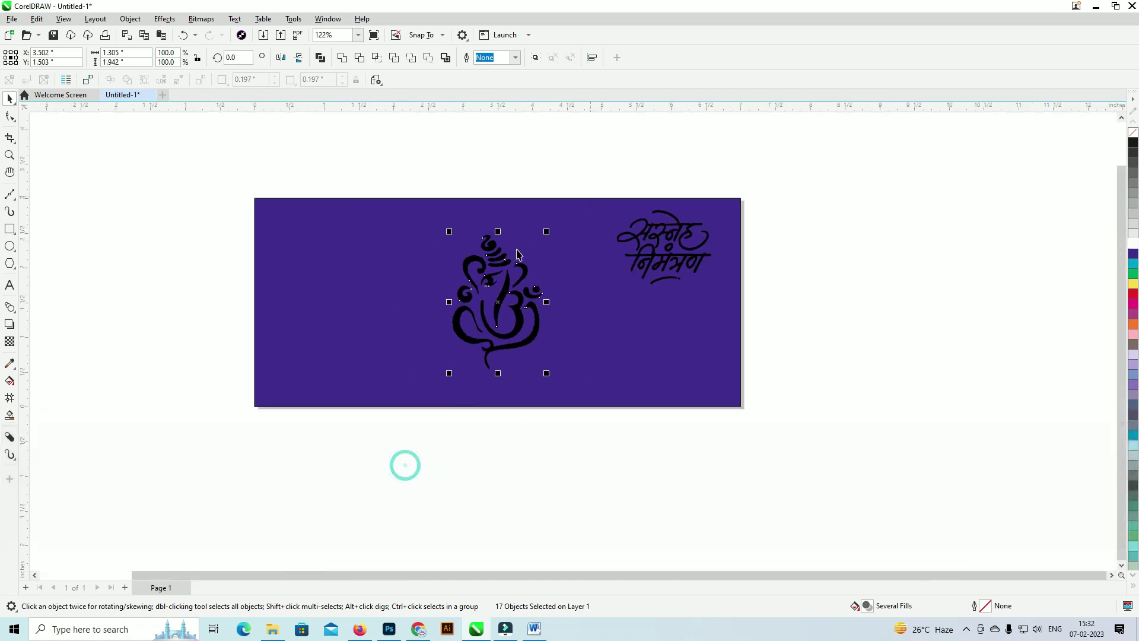
pyautogui.scroll(2, 501, 260)
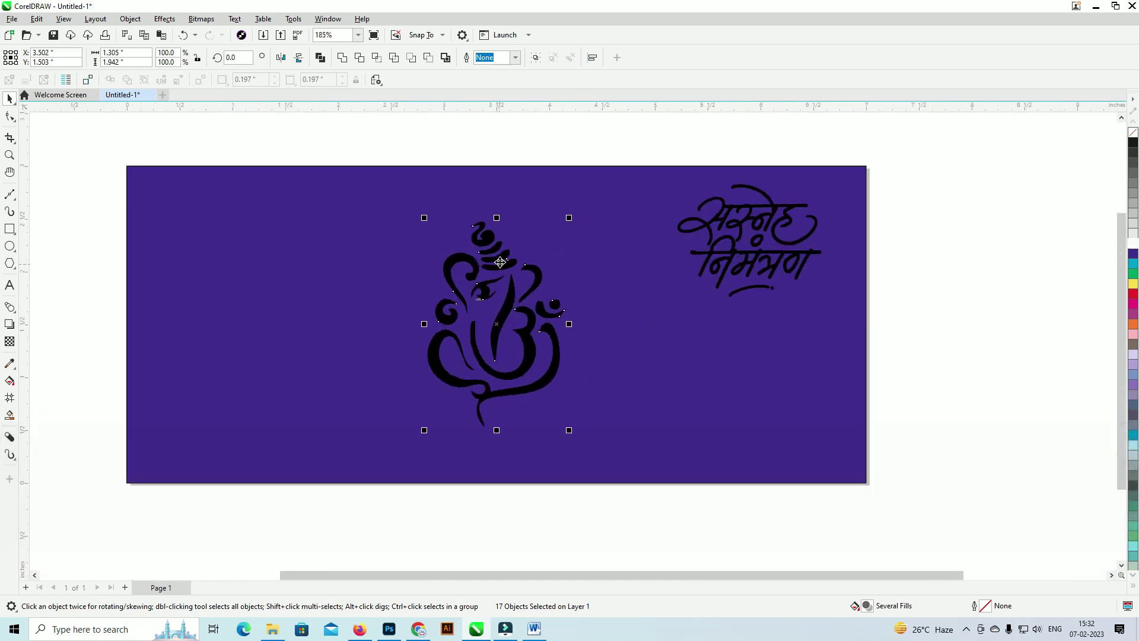
pyautogui.click(343, 58)
pyautogui.moveTo(615, 486); pyautogui.dragTo(615, 486)
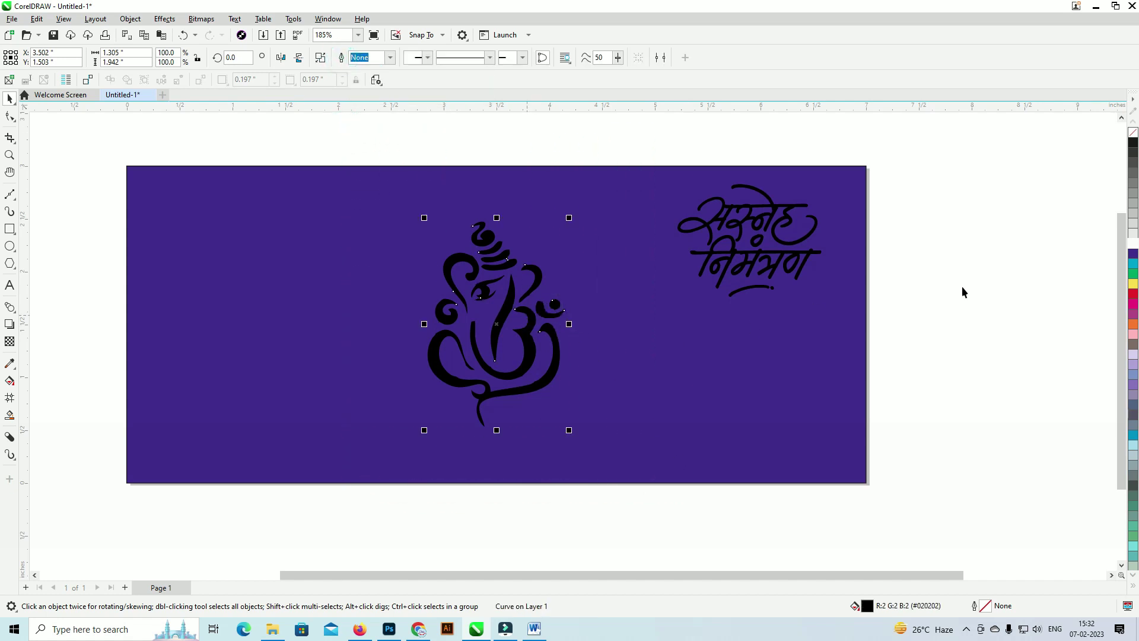
# Step: Scale the Ganesha to about 64.5%, place it below and beside the calligraphy, and fill the background rectangle white
pyautogui.click(1129, 244)
pyautogui.hotkey('ctrl', 'z')
pyautogui.moveTo(555, 243); pyautogui.dragTo(655, 266)
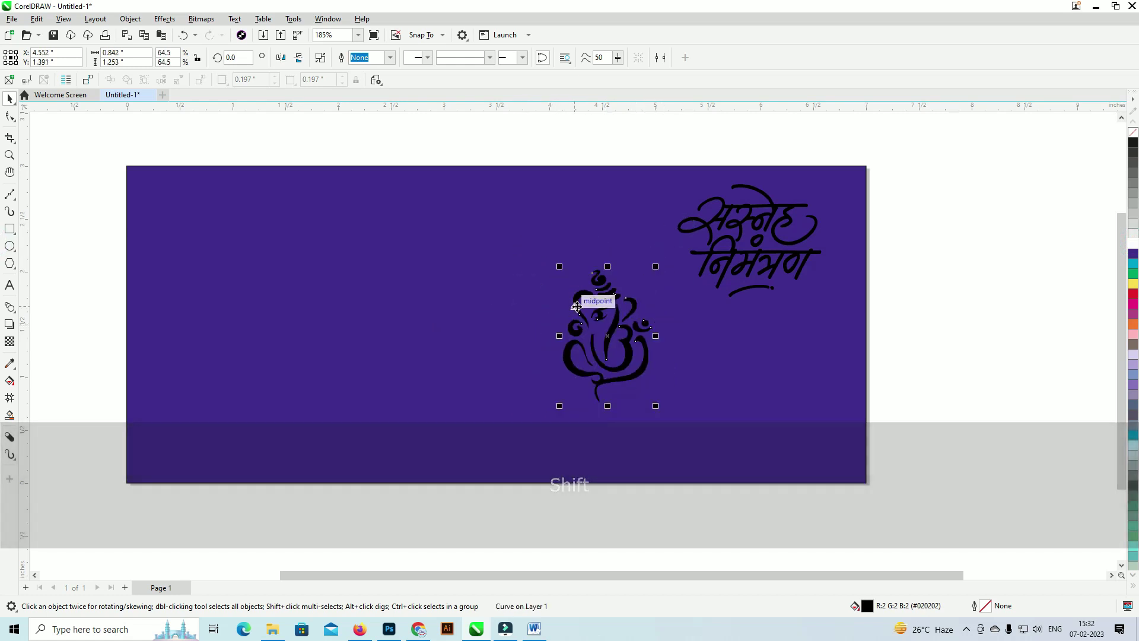
pyautogui.click(405, 245)
pyautogui.click(1132, 246)
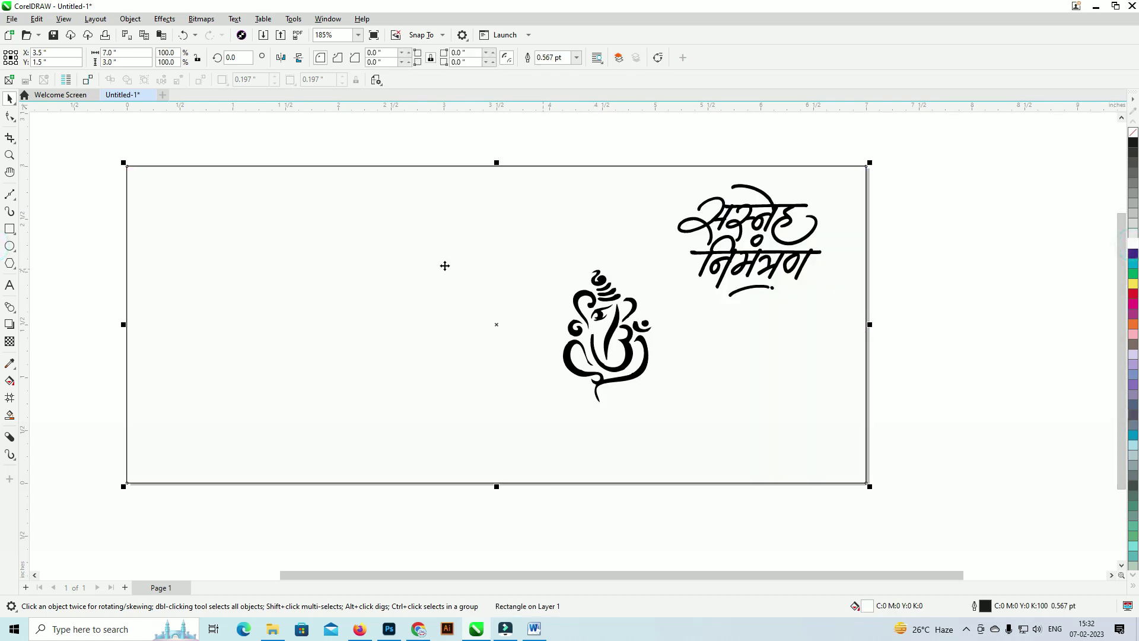
# Step: Switch to Chrome and search Google Images for "design vector"
pyautogui.hotkey('alt', 'Tab')
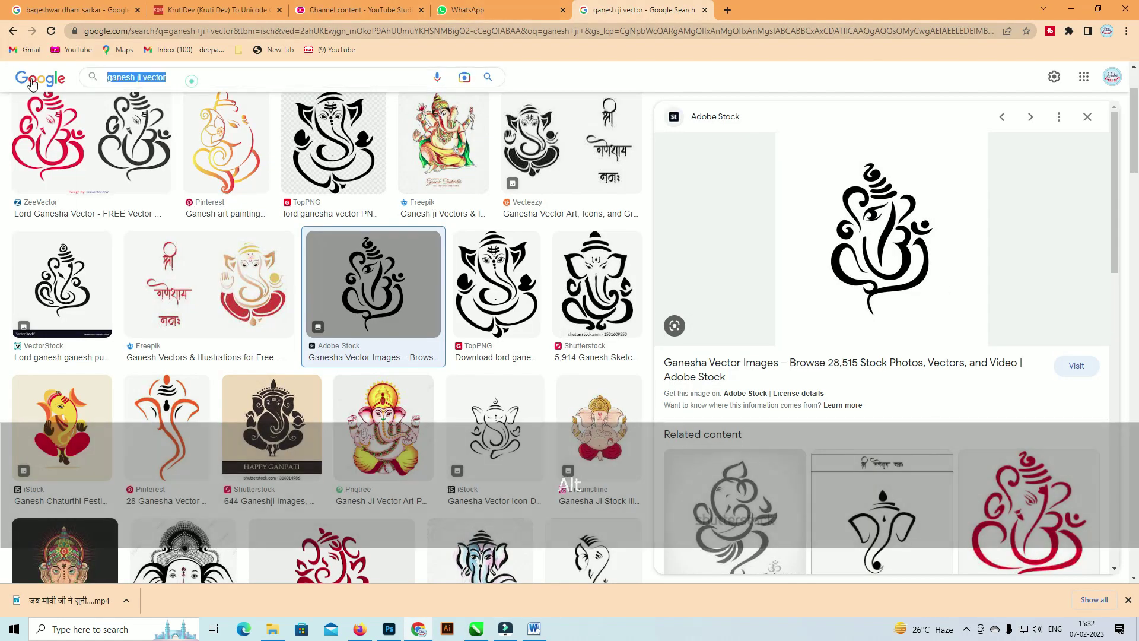
pyautogui.write('design ')
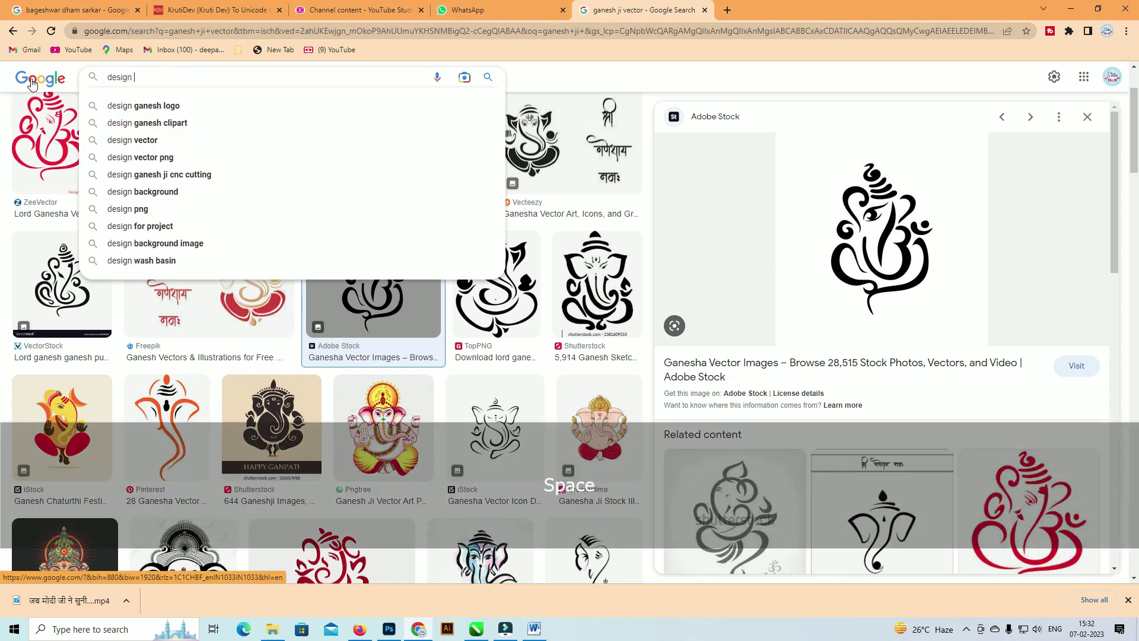
pyautogui.write('vector')
pyautogui.press('Return')
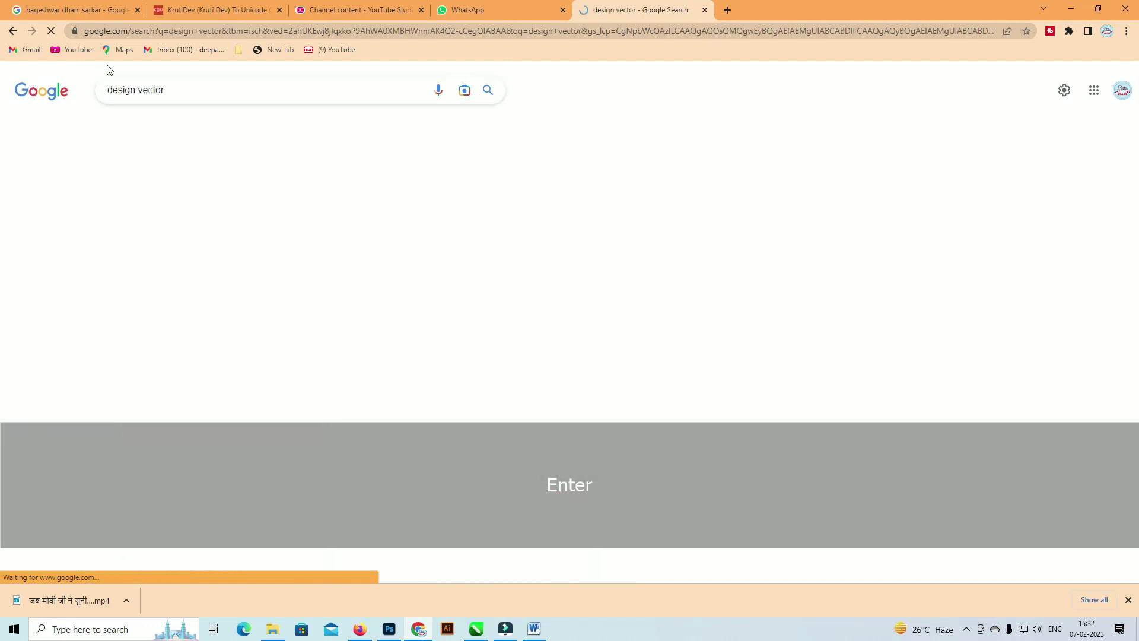
# Step: Examine the image results and related content for black ornamental border designs that suit the card
pyautogui.scroll(-2, 505, 388)
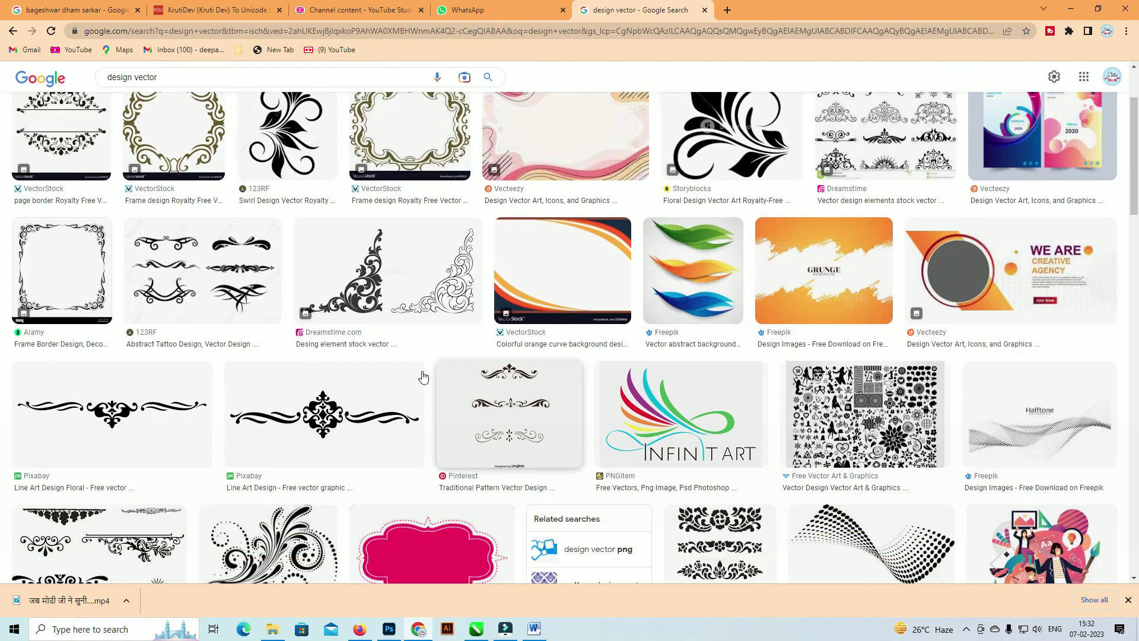
pyautogui.scroll(-2, 268, 357)
pyautogui.scroll(-2, 729, 343)
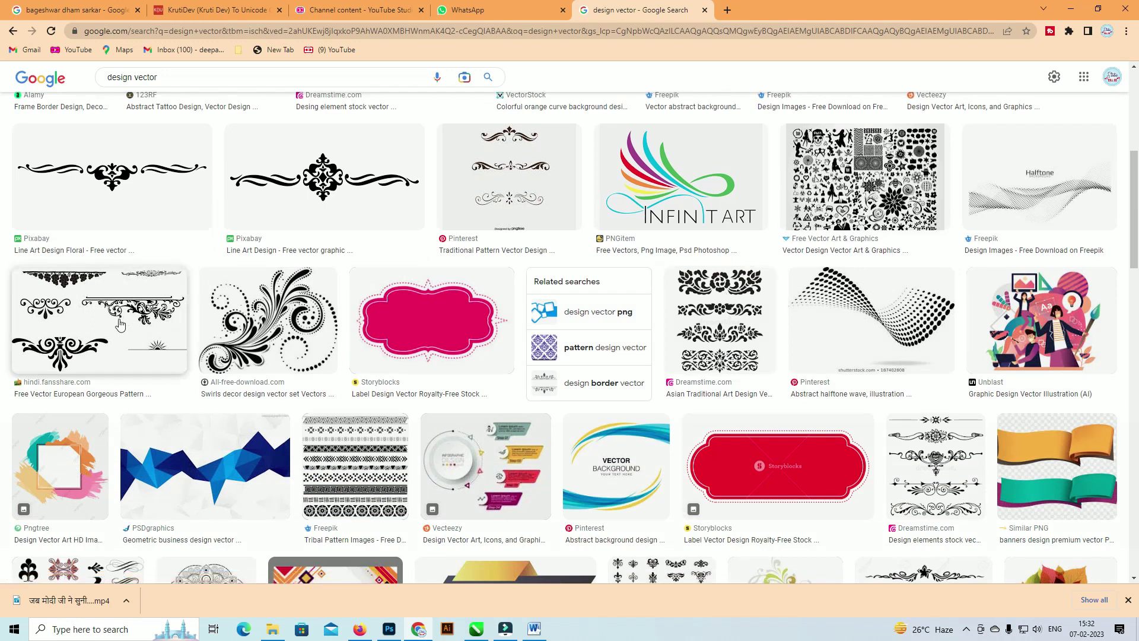
pyautogui.scroll(-2, 829, 333)
pyautogui.scroll(-6, 848, 356)
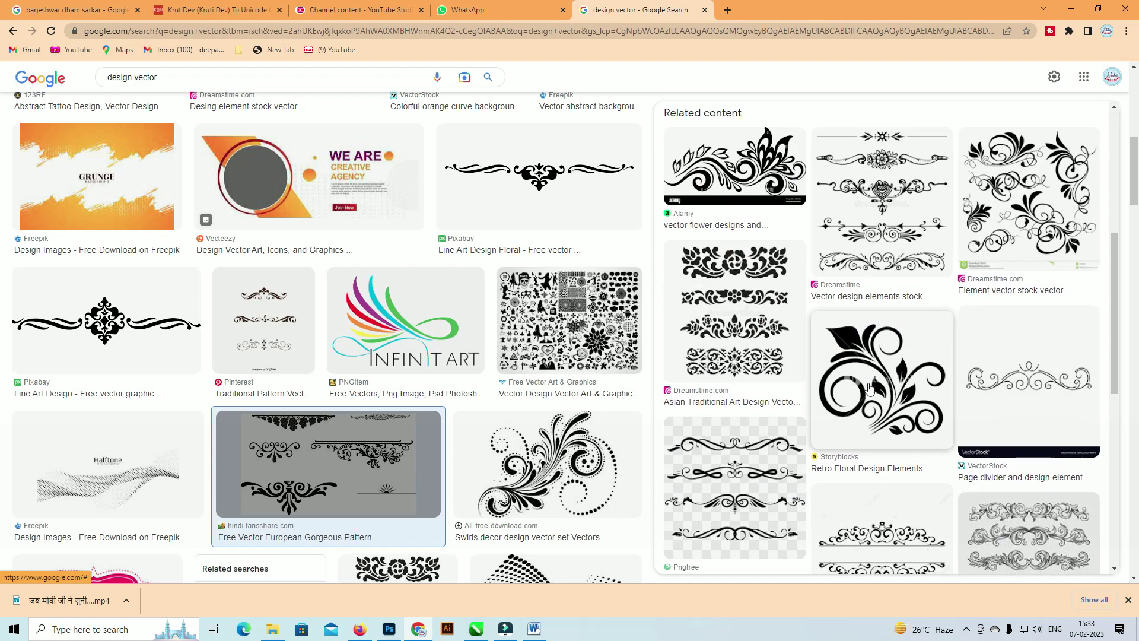
pyautogui.scroll(-5, 873, 380)
pyautogui.scroll(-5, 415, 410)
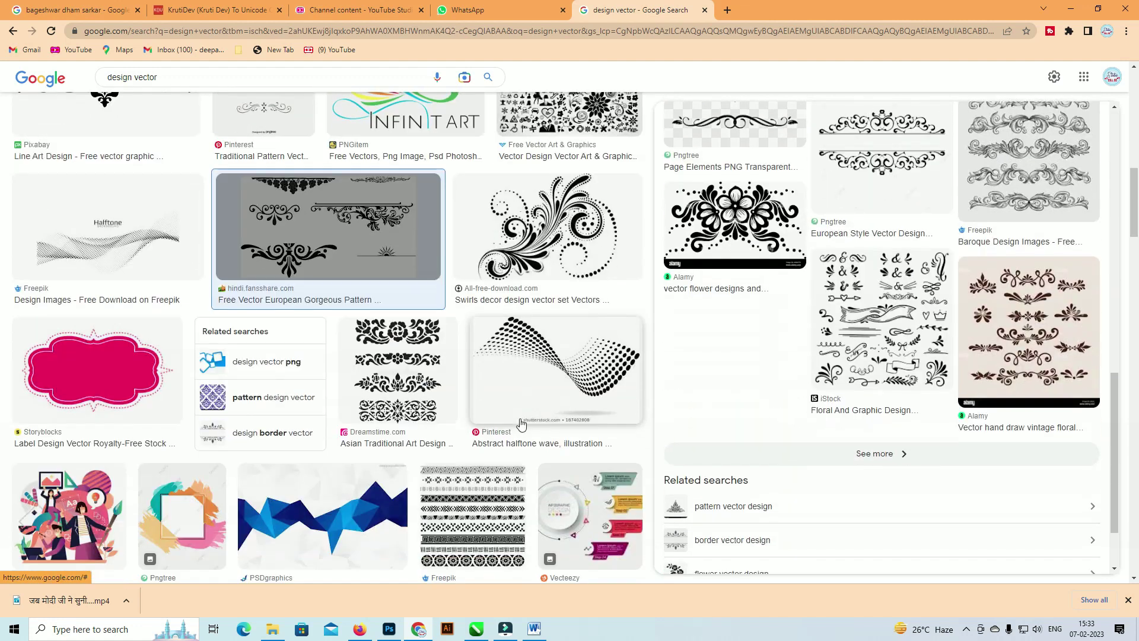
pyautogui.scroll(5, 368, 410)
pyautogui.scroll(-4, 380, 409)
# Step: Open the Dreamstime Asian Traditional Art Design result and copy its related image of stacked black floral border strips
pyautogui.click(389, 412)
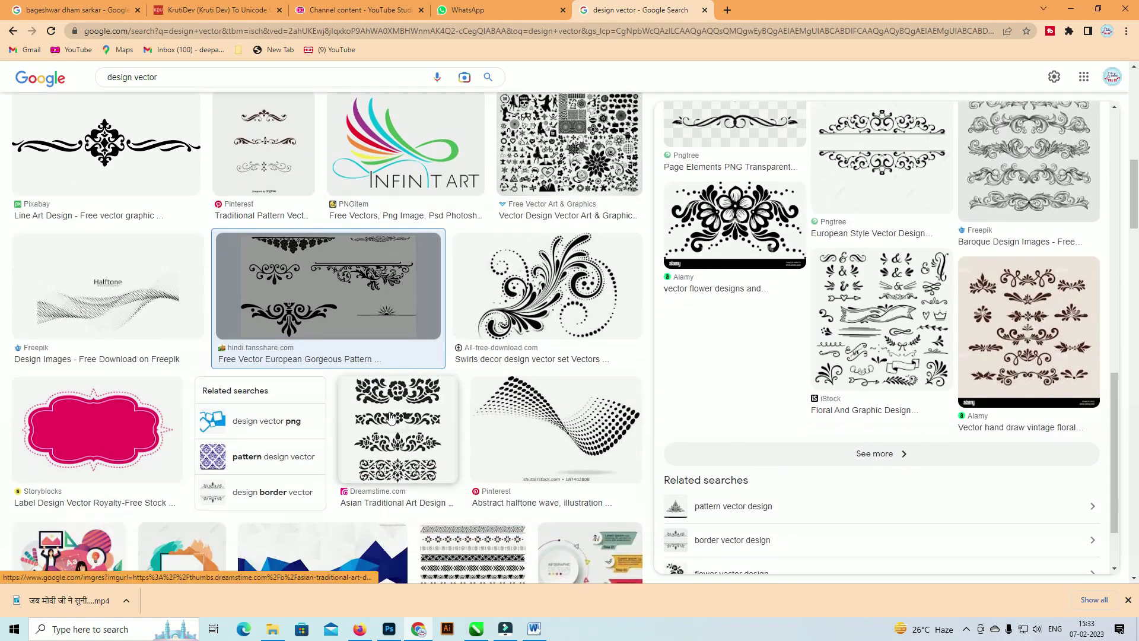
pyautogui.rightClick(843, 223)
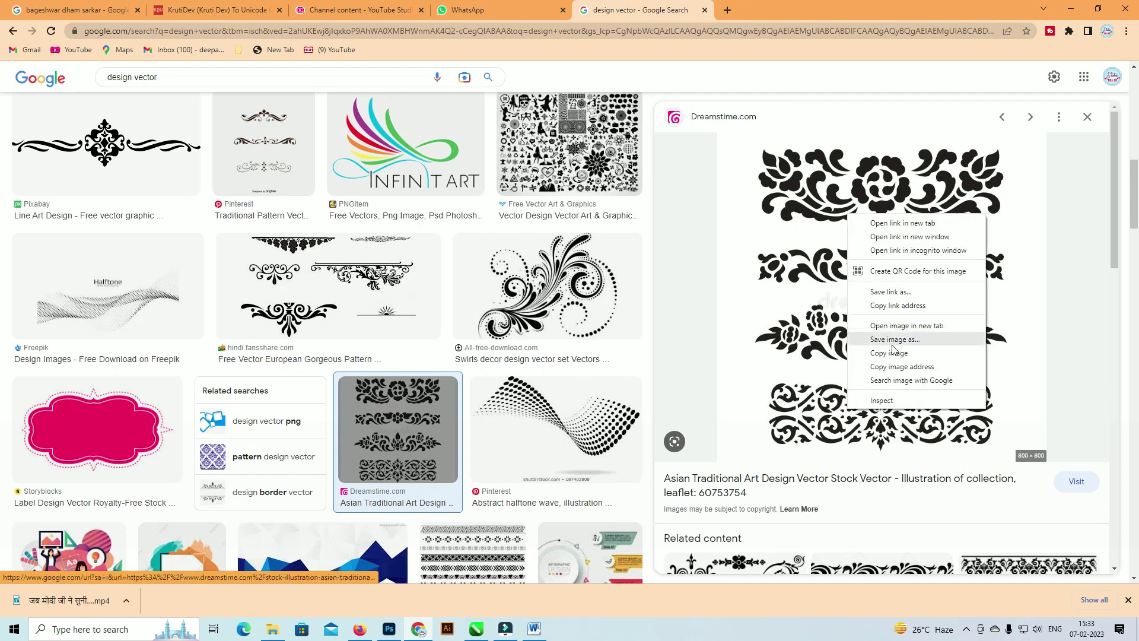
pyautogui.click(872, 352)
pyautogui.scroll(-3, 981, 426)
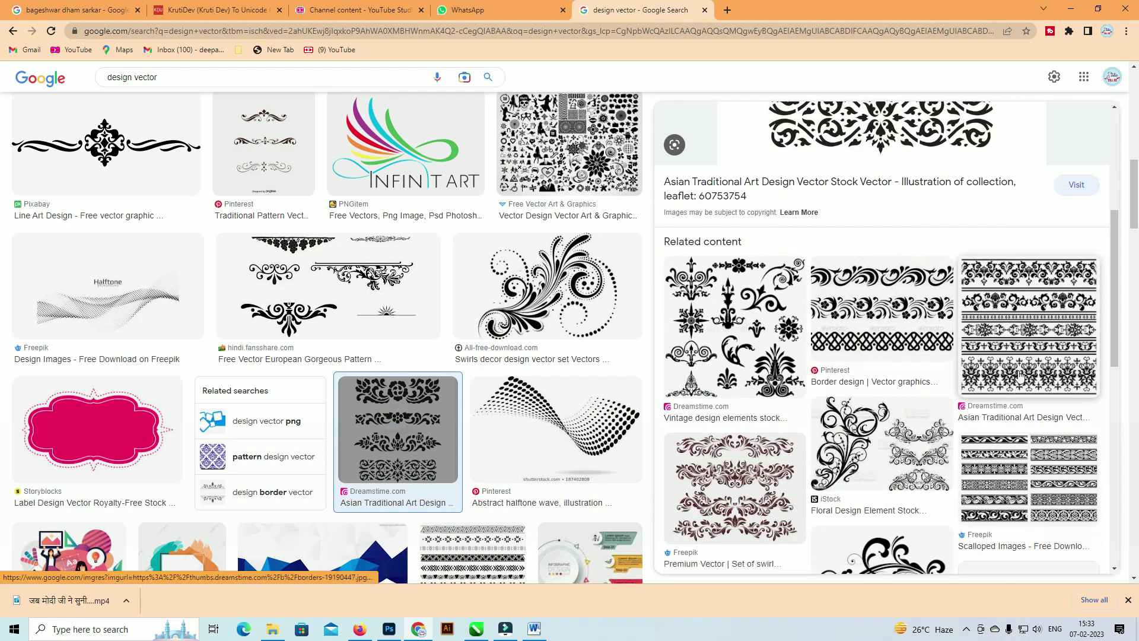
pyautogui.click(1016, 371)
pyautogui.rightClick(890, 250)
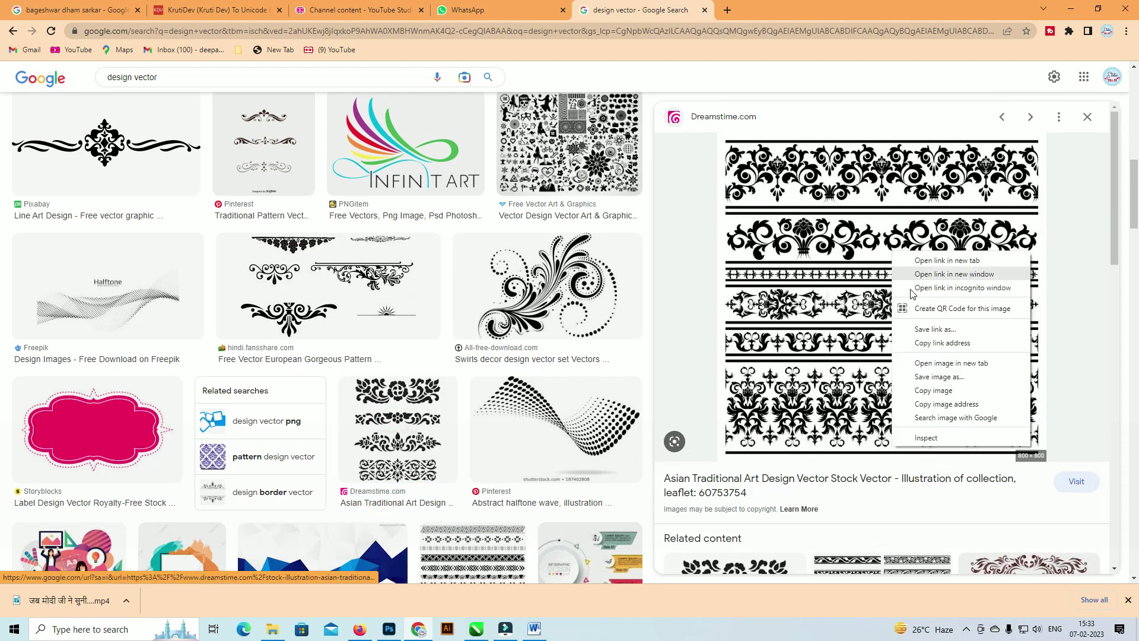
pyautogui.click(937, 396)
# Step: Switch to CorelDRAW, paste the border pattern image and move it off the page, beside the card
pyautogui.hotkey('alt', 'Tab')
pyautogui.scroll(-2, 550, 296)
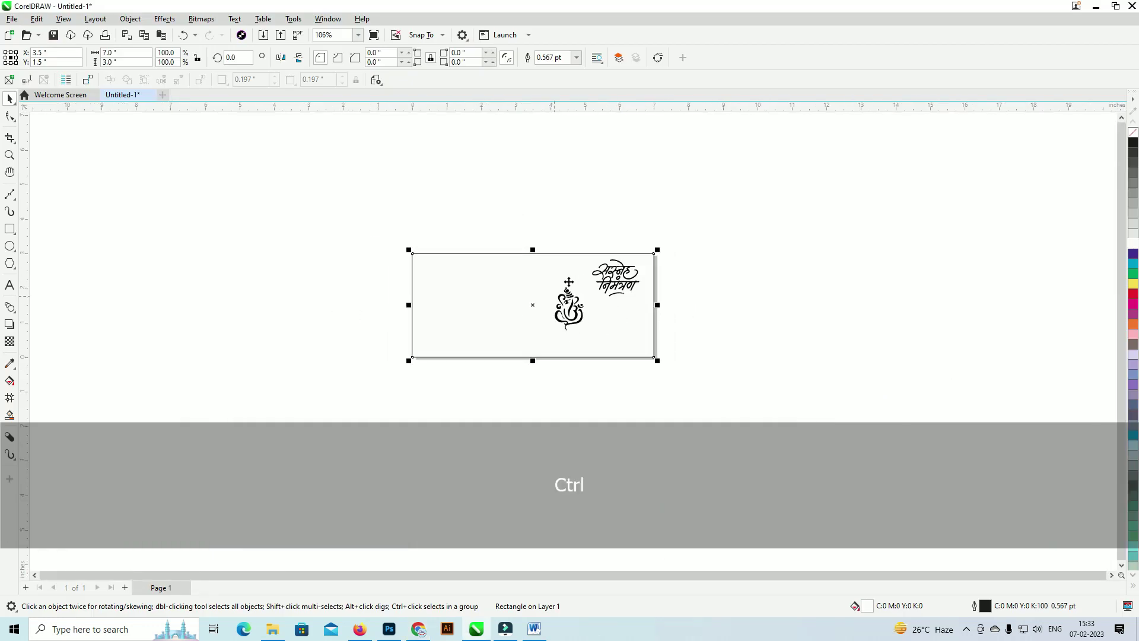
pyautogui.hotkey('ctrl', 'v')
pyautogui.moveTo(572, 275)
pyautogui.mouseDown()
pyautogui.moveTo(303, 318)
pyautogui.moveTo(568, 271)
pyautogui.mouseUp()
pyautogui.moveTo(525, 288); pyautogui.dragTo(376, 286)
# Step: Outline-trace the border pattern bitmap as a high quality image, move the traced group off it and delete the bitmap
pyautogui.click(442, 60)
pyautogui.moveTo(455, 101)
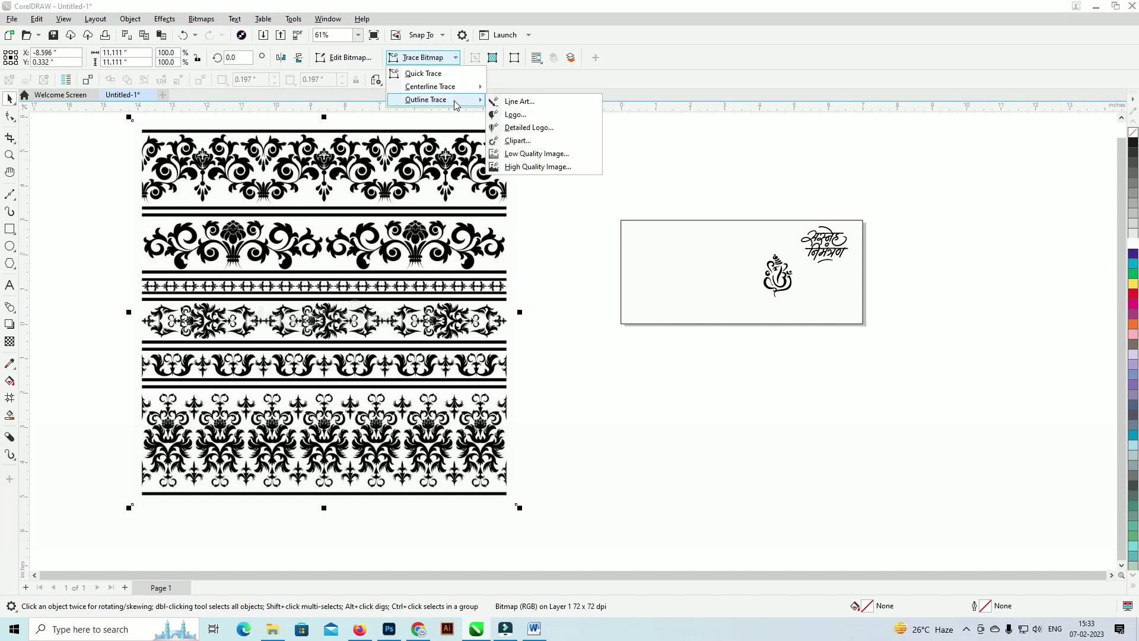
pyautogui.click(530, 166)
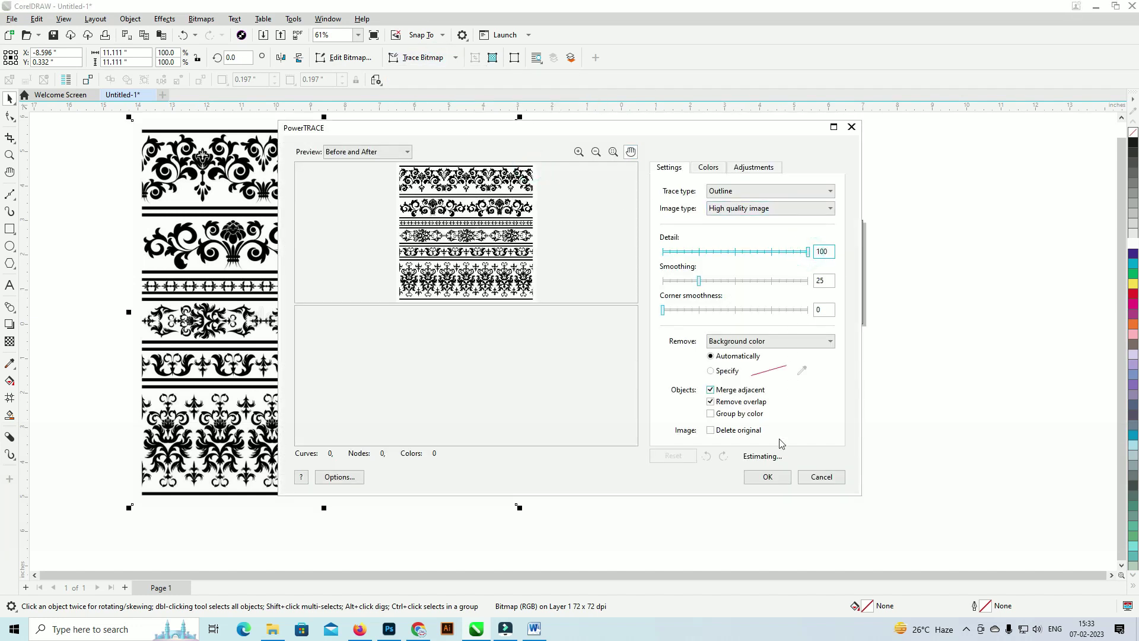
pyautogui.click(768, 476)
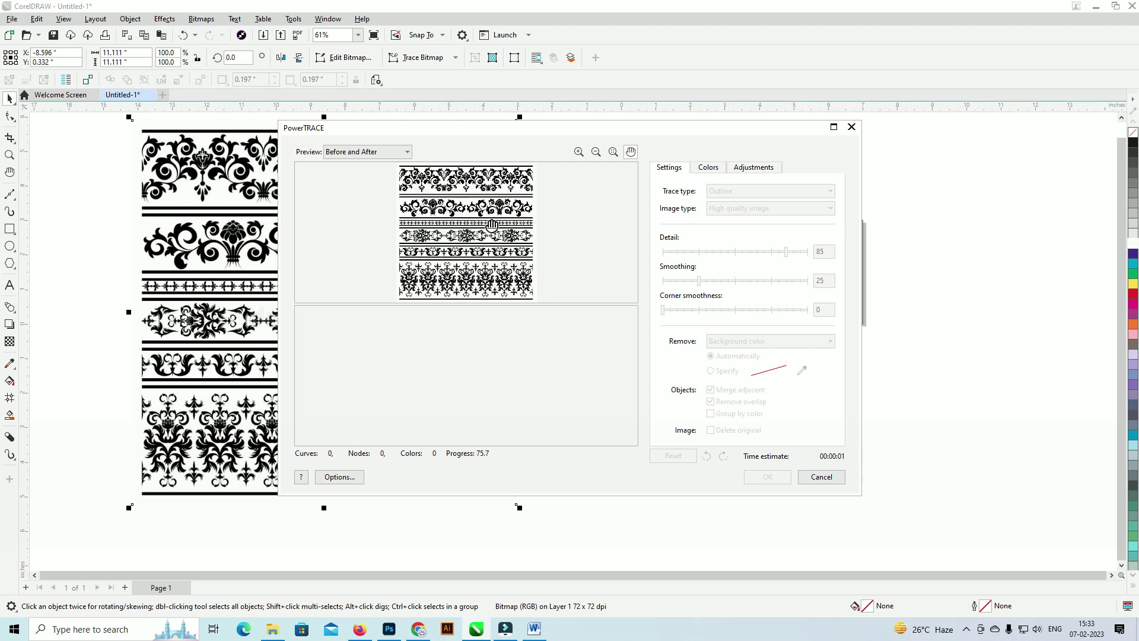
pyautogui.moveTo(458, 173)
pyautogui.mouseDown()
pyautogui.moveTo(669, 299)
pyautogui.moveTo(547, 251)
pyautogui.moveTo(384, 218)
pyautogui.moveTo(404, 215)
pyautogui.mouseUp()
pyautogui.click(435, 173)
pyautogui.press('Delete')
pyautogui.hotkey('ctrl', 'z')
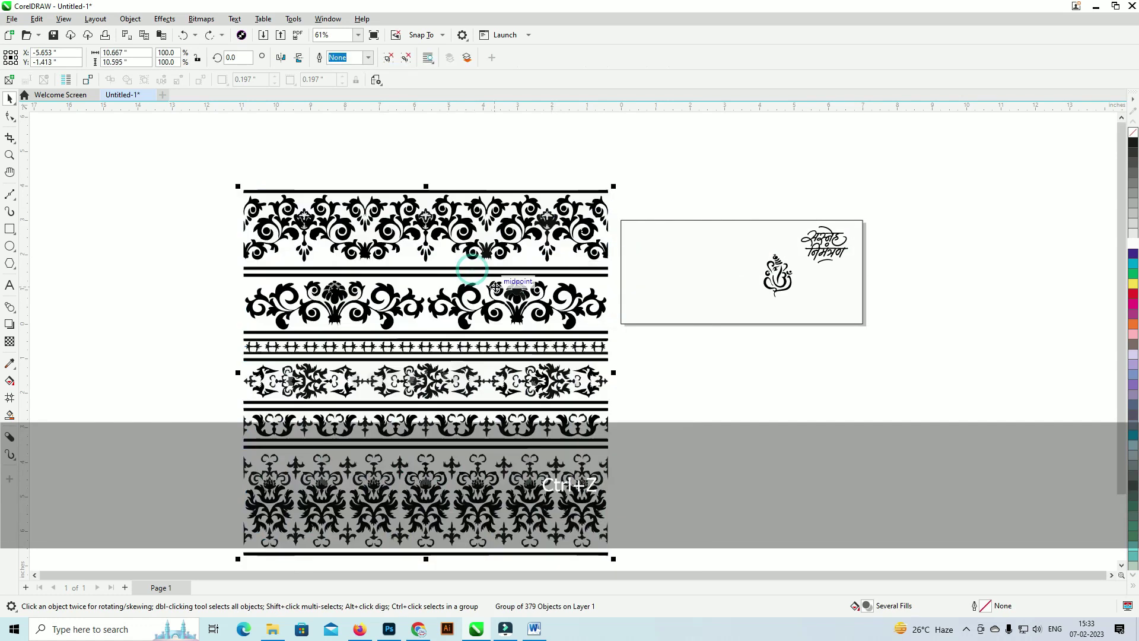
# Step: Scale the traced border pattern group down proportionally beside the card and deselect it
pyautogui.scroll(2, 511, 380)
pyautogui.scroll(1, 491, 262)
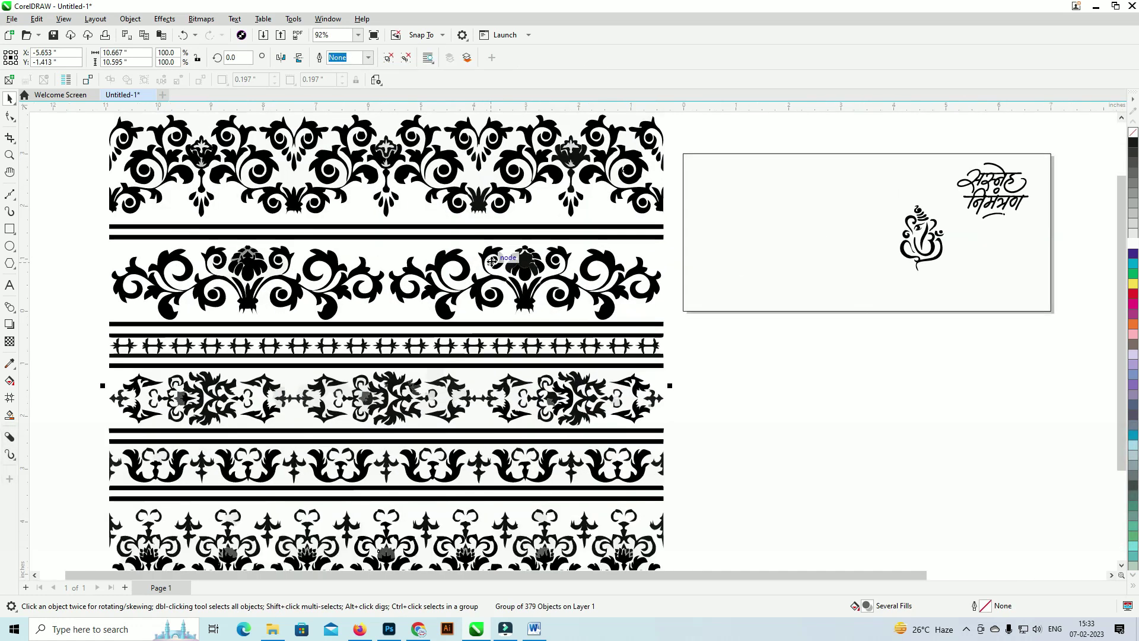
pyautogui.scroll(-3, 492, 262)
pyautogui.press('shift')
pyautogui.moveTo(540, 227); pyautogui.dragTo(537, 229)
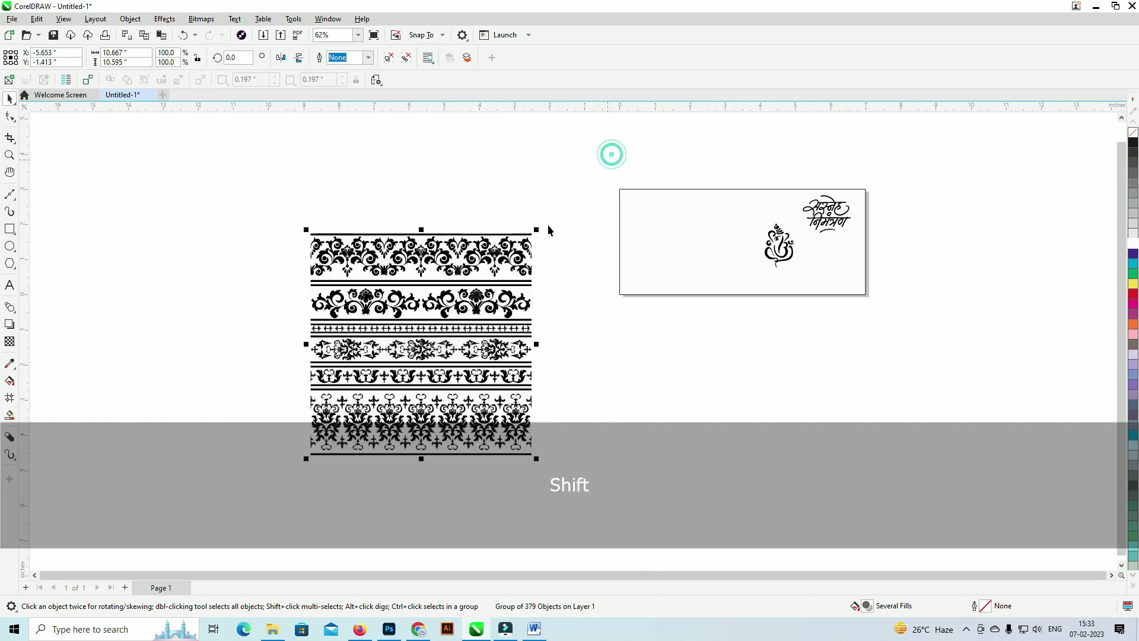
pyautogui.click(615, 148)
# Step: Switch to Chrome and copy the Dreamstime Asian Traditional Art Design image with four separate floral ornaments
pyautogui.hotkey('alt', 'Tab')
pyautogui.scroll(-5, 873, 397)
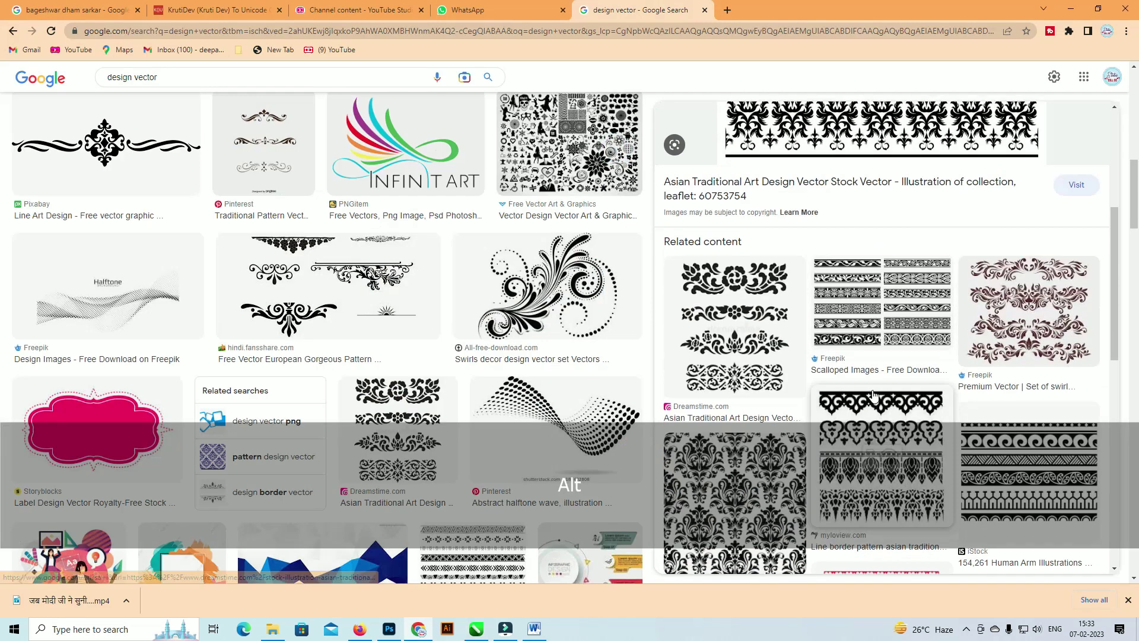
pyautogui.click(873, 292)
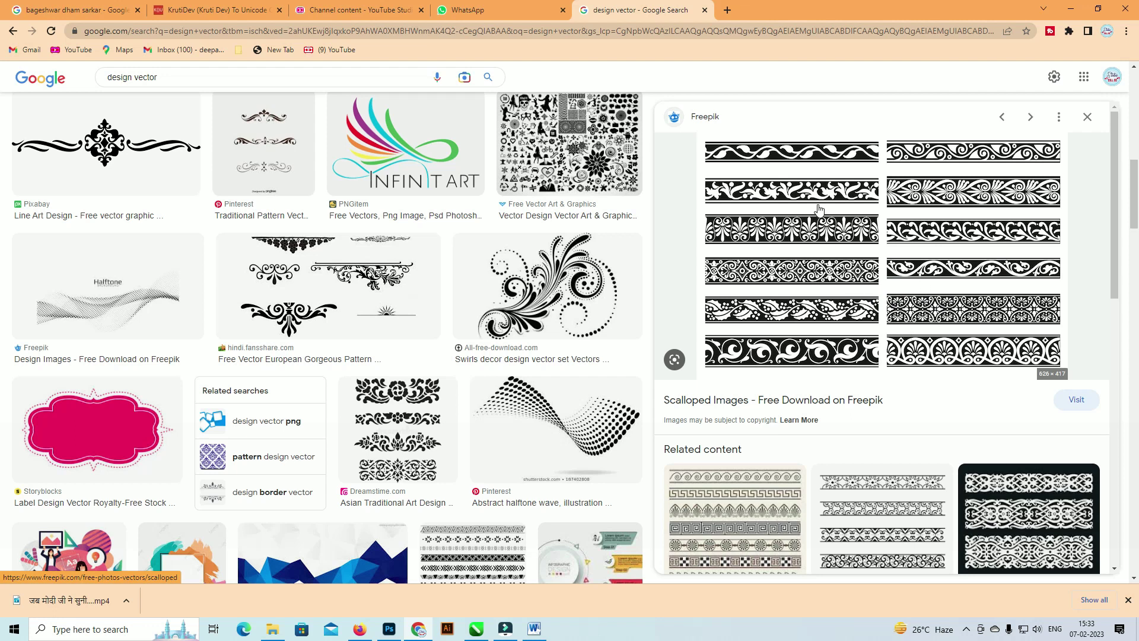
pyautogui.click(12, 35)
pyautogui.scroll(-6, 709, 310)
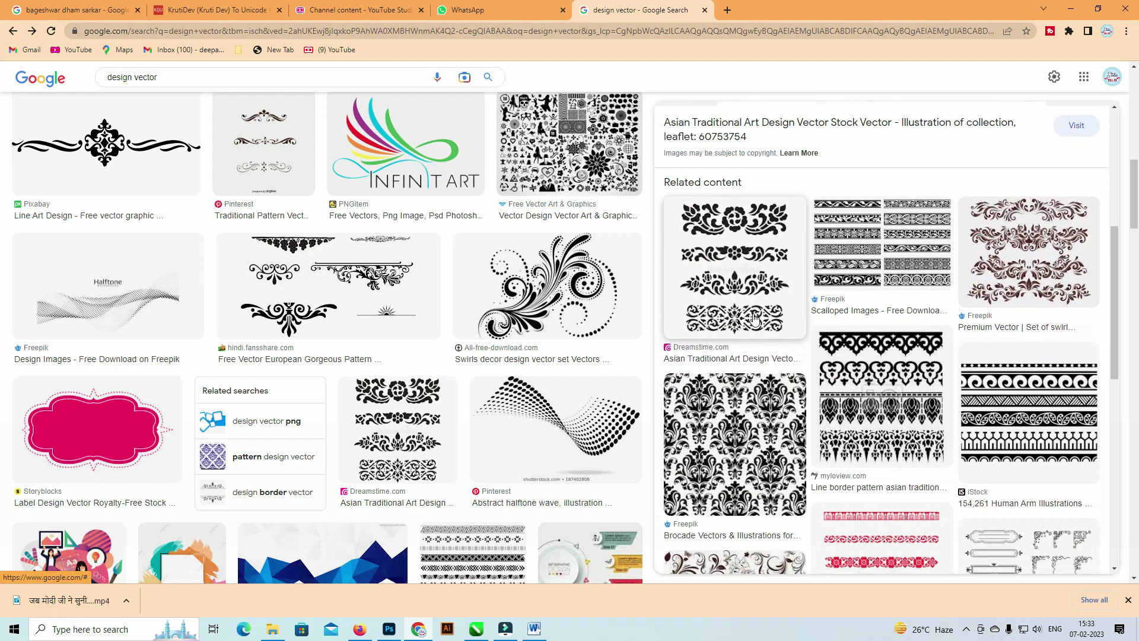
pyautogui.click(752, 289)
pyautogui.rightClick(866, 221)
pyautogui.click(927, 358)
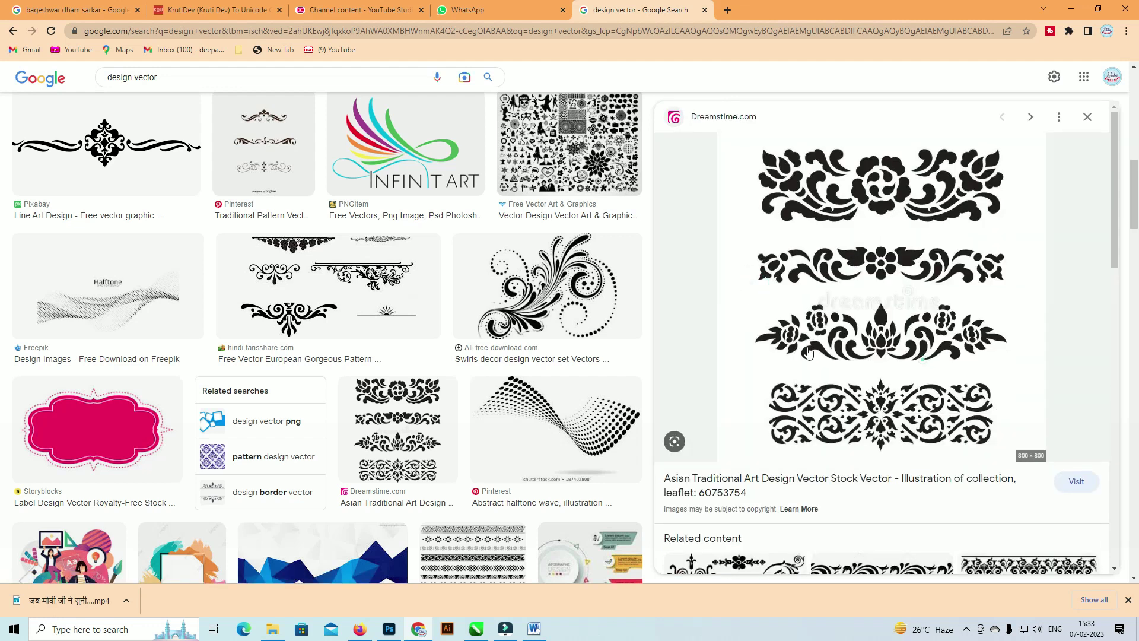
# Step: Switch to CorelDRAW and paste the floral ornaments image onto the page
pyautogui.hotkey('alt', 'Tab')
pyautogui.scroll(-2, 467, 271)
pyautogui.moveTo(501, 329); pyautogui.dragTo(297, 294)
pyautogui.hotkey('ctrl', 'v')
# Step: Outline-trace the floral ornaments bitmap as a high quality image with detail set to 95
pyautogui.click(452, 58)
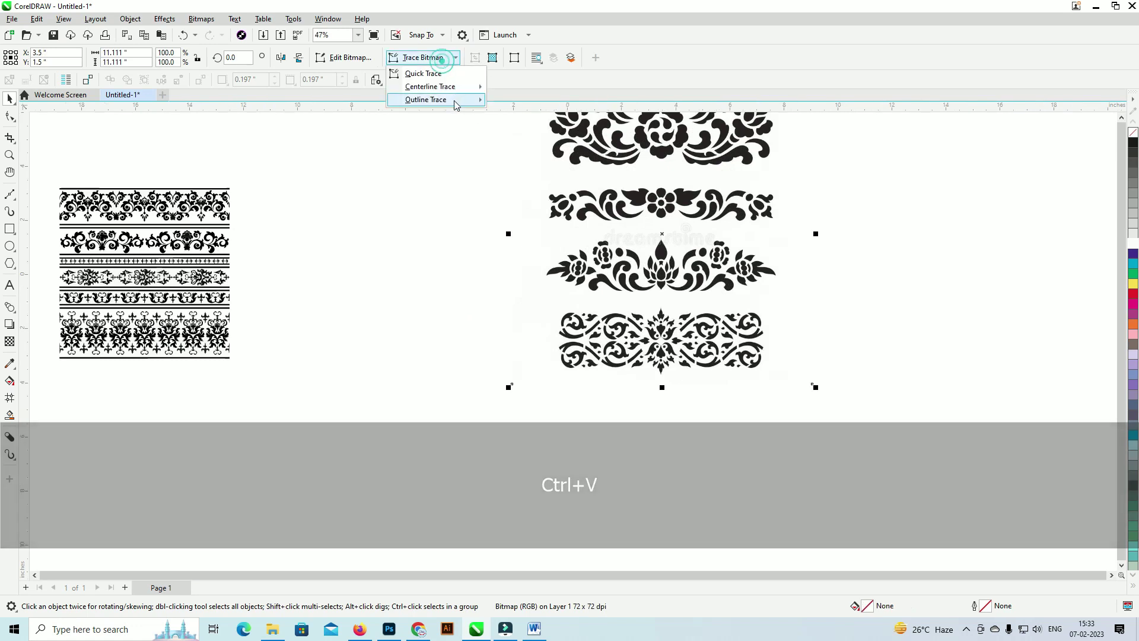
pyautogui.moveTo(451, 99)
pyautogui.click(550, 167)
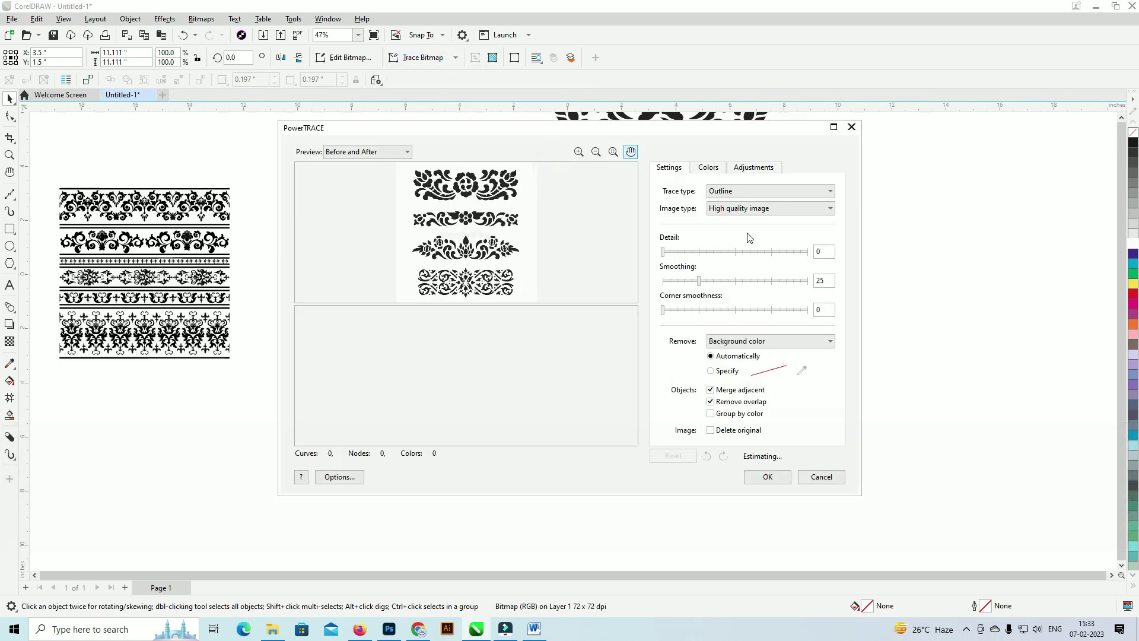
pyautogui.click(805, 251)
pyautogui.click(768, 478)
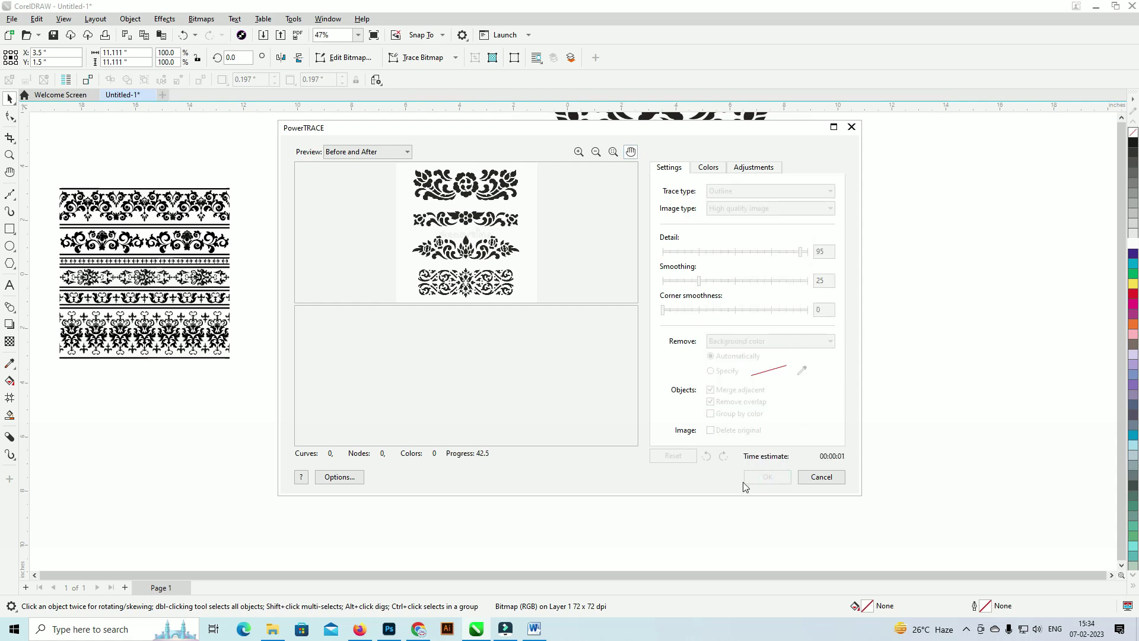
# Step: Move the traced ornaments off the page beside the card and delete the original bitmap
pyautogui.moveTo(658, 201); pyautogui.dragTo(401, 375)
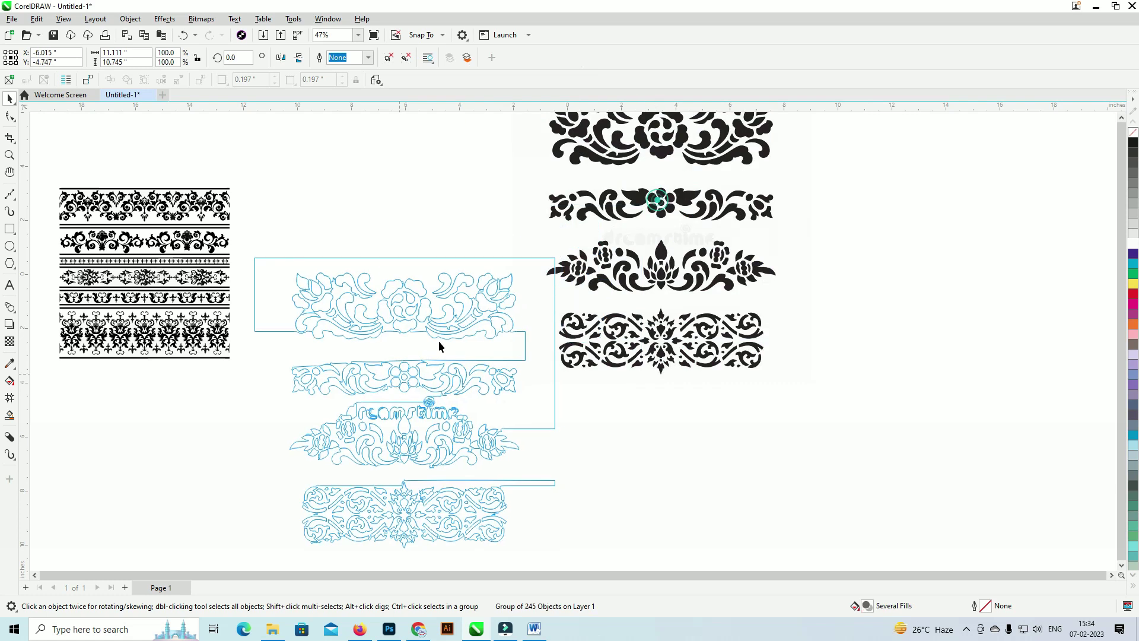
pyautogui.moveTo(643, 201); pyautogui.dragTo(858, 253)
pyautogui.press('Delete')
pyautogui.moveTo(424, 347); pyautogui.dragTo(443, 345)
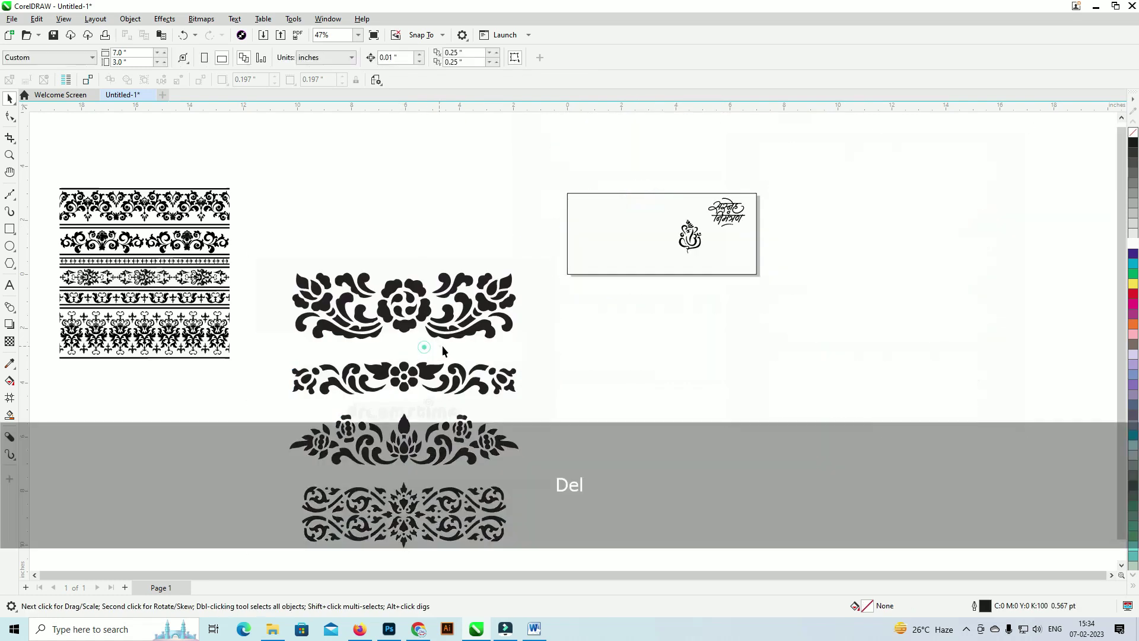
# Step: Ungroup the traced ornaments and delete the pale background shapes around and behind the uppermost floral ornament
pyautogui.click(447, 390)
pyautogui.hotkey('ctrl', 'u')
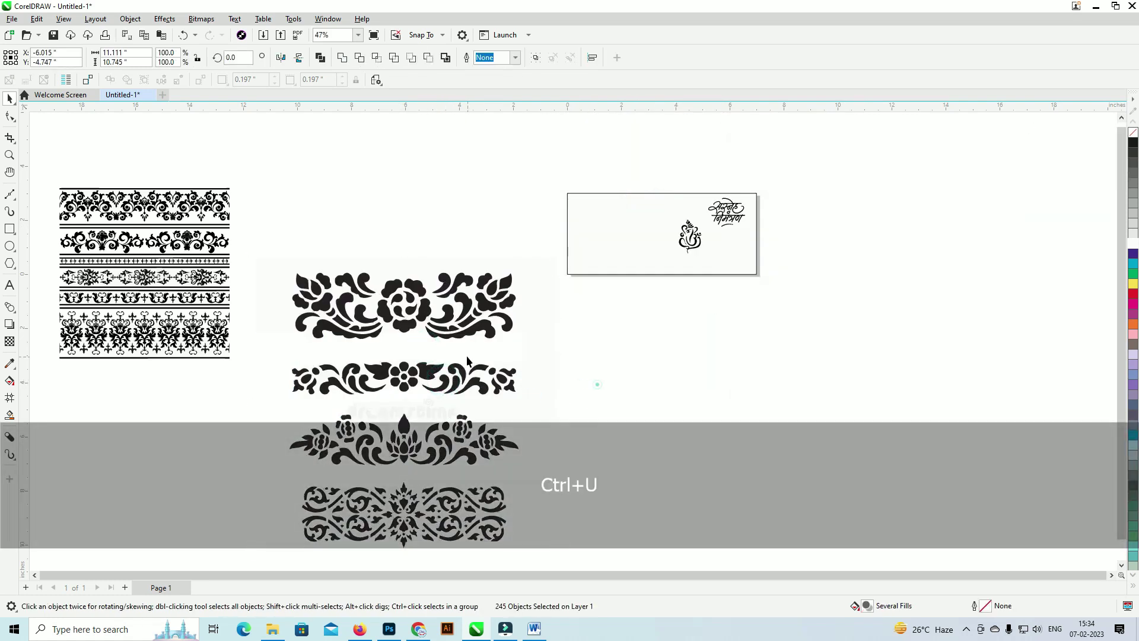
pyautogui.click(465, 354)
pyautogui.press('Delete')
pyautogui.click(410, 307)
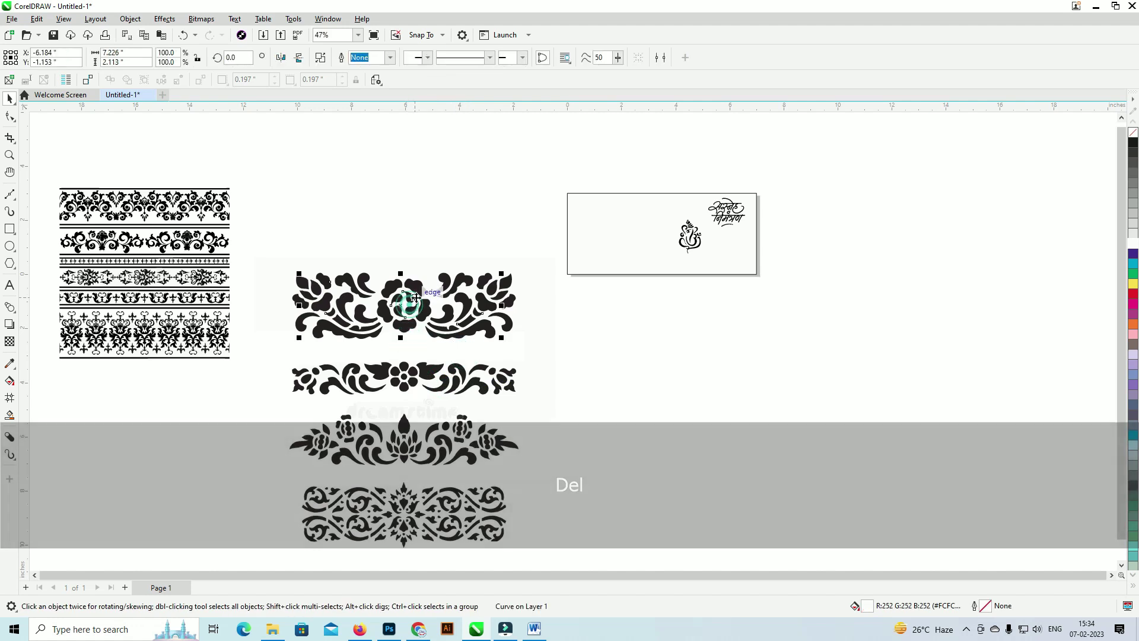
pyautogui.press('Delete')
# Step: Group the uppermost floral ornament, move it to the card's upper left corner and scale it to about 2.26 inches wide
pyautogui.moveTo(521, 247); pyautogui.dragTo(316, 356)
pyautogui.hotkey('ctrl', 'g')
pyautogui.moveTo(521, 376); pyautogui.dragTo(424, 330)
pyautogui.moveTo(614, 220); pyautogui.dragTo(629, 210)
pyautogui.scroll(4, 627, 221)
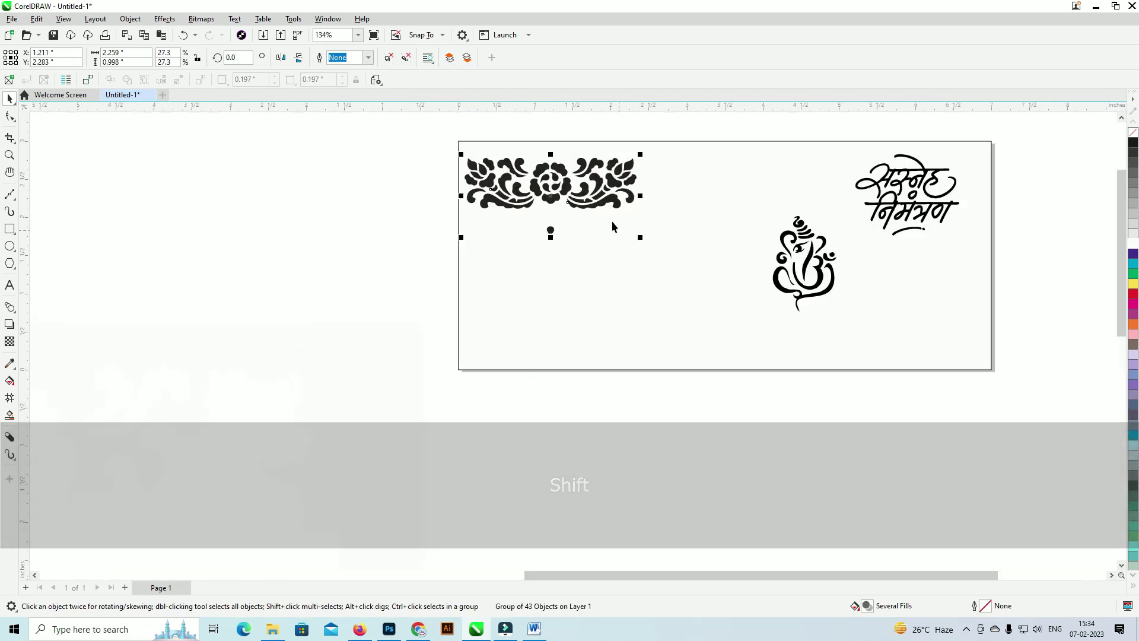
# Step: Fill the card rectangle with blue (C100 M100) and ungroup the floral ornament on it
pyautogui.click(698, 275)
pyautogui.click(1133, 255)
pyautogui.scroll(2, 546, 203)
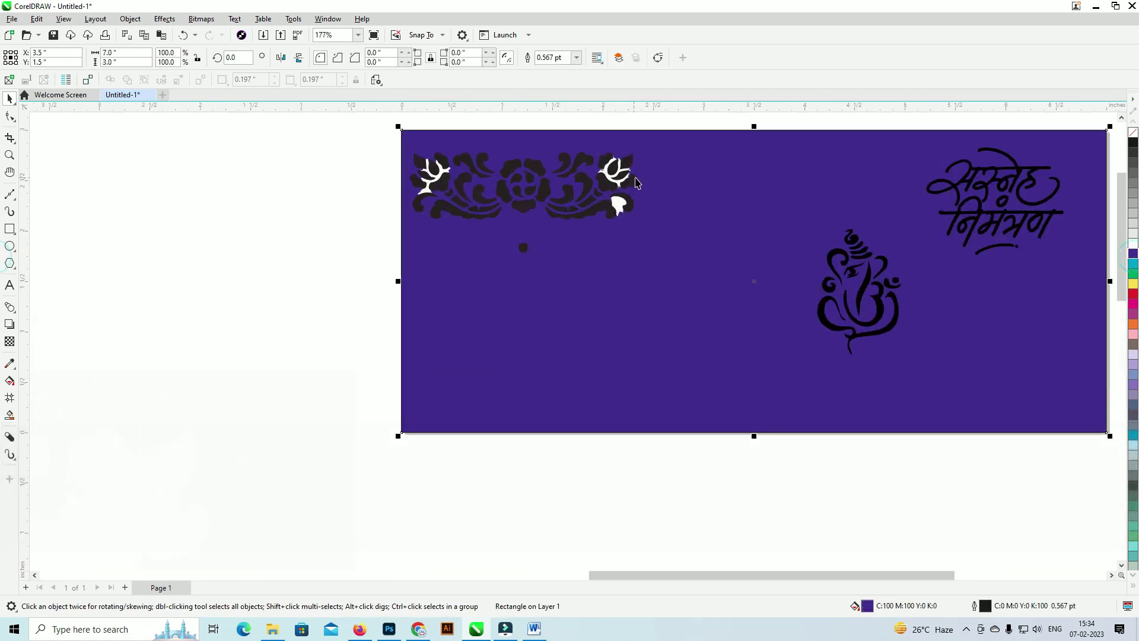
pyautogui.click(546, 202)
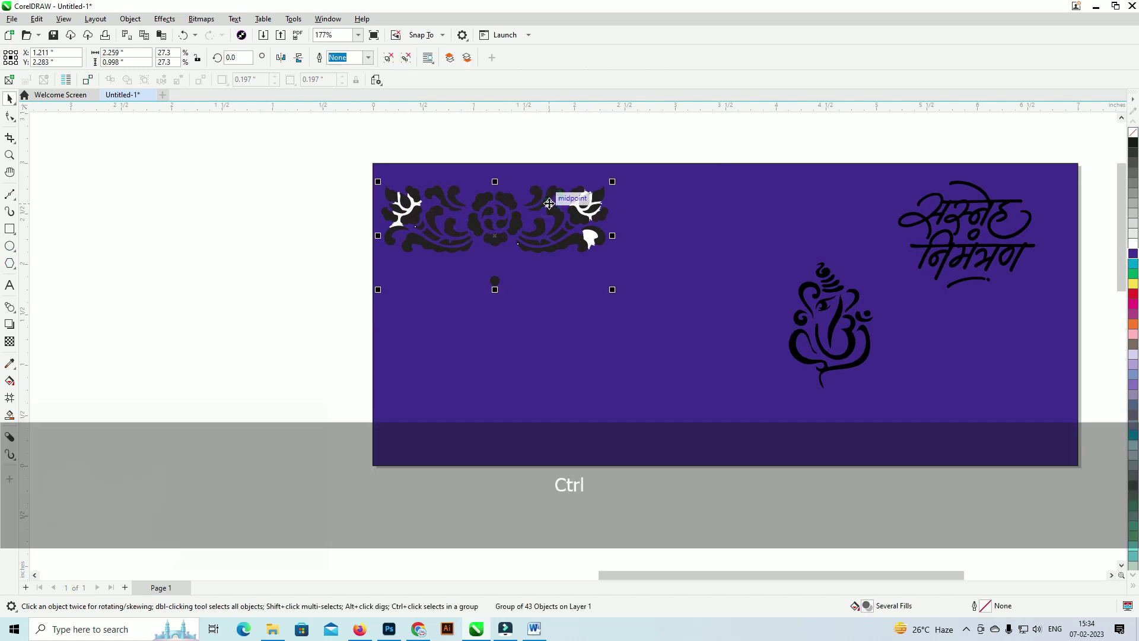
pyautogui.hotkey('ctrl', 'u')
# Step: Delete the leftover white pieces inside the ornament's flowers and the stray dot below it
pyautogui.click(406, 202)
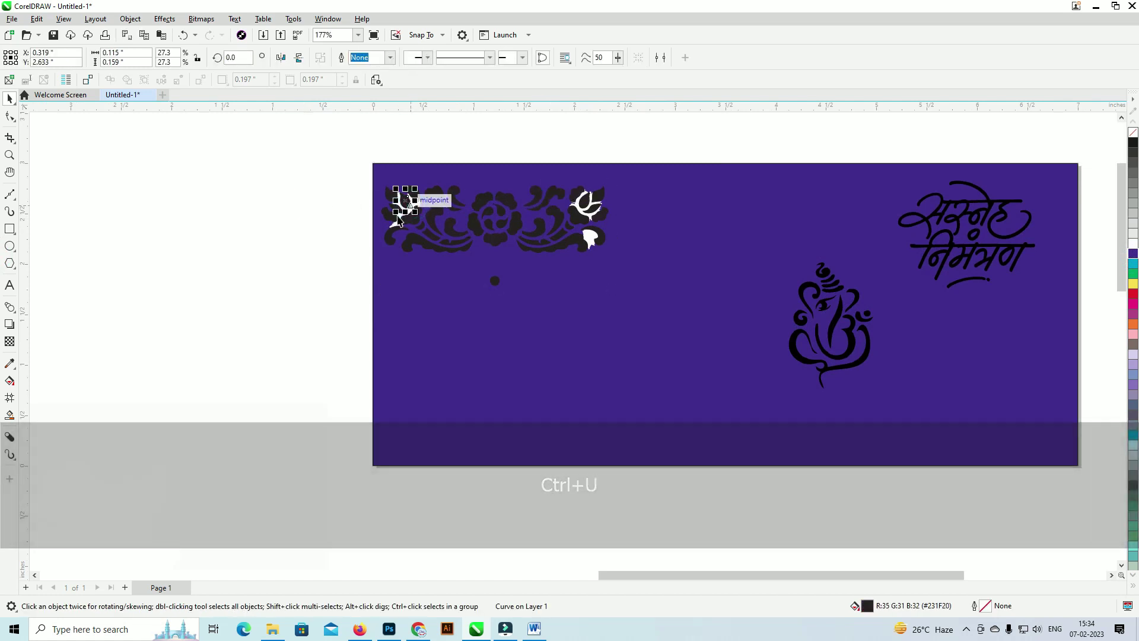
pyautogui.press('Delete')
pyautogui.click(592, 240)
pyautogui.press('Delete')
pyautogui.click(584, 212)
pyautogui.press('Delete')
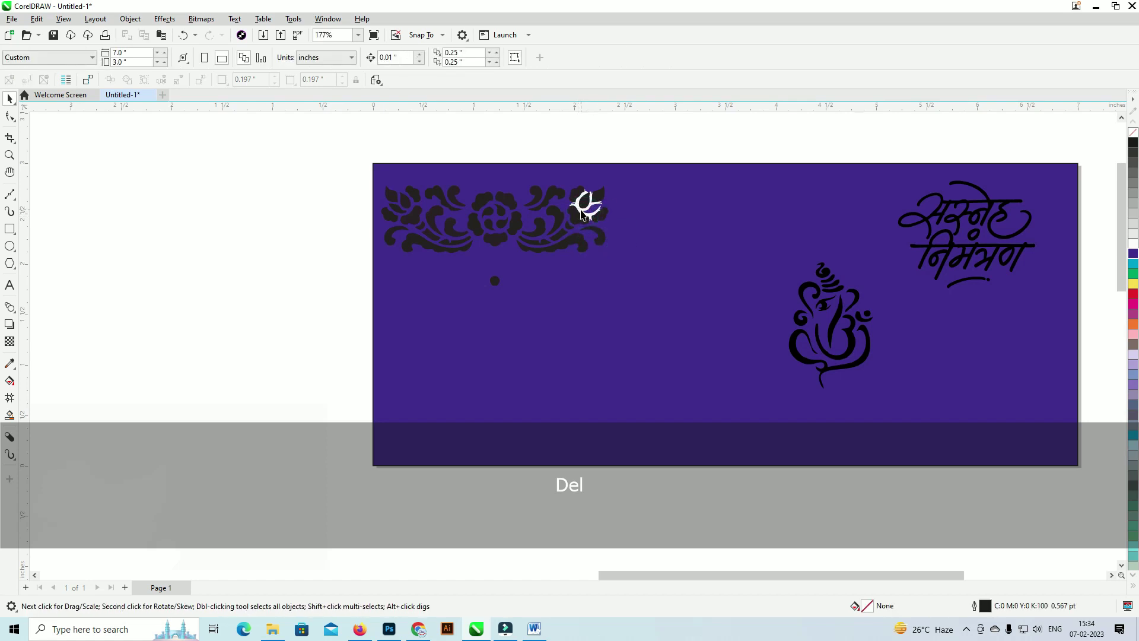
pyautogui.scroll(2, 583, 217)
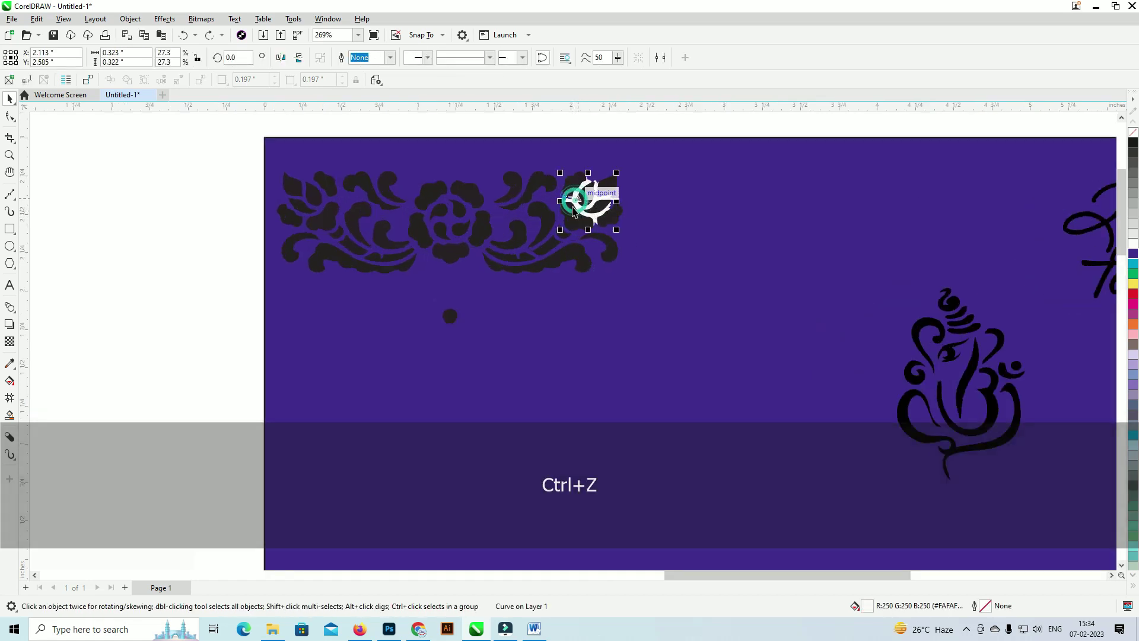
pyautogui.press('Delete')
pyautogui.moveTo(548, 347); pyautogui.dragTo(548, 349)
pyautogui.press('Delete')
pyautogui.scroll(-2, 502, 330)
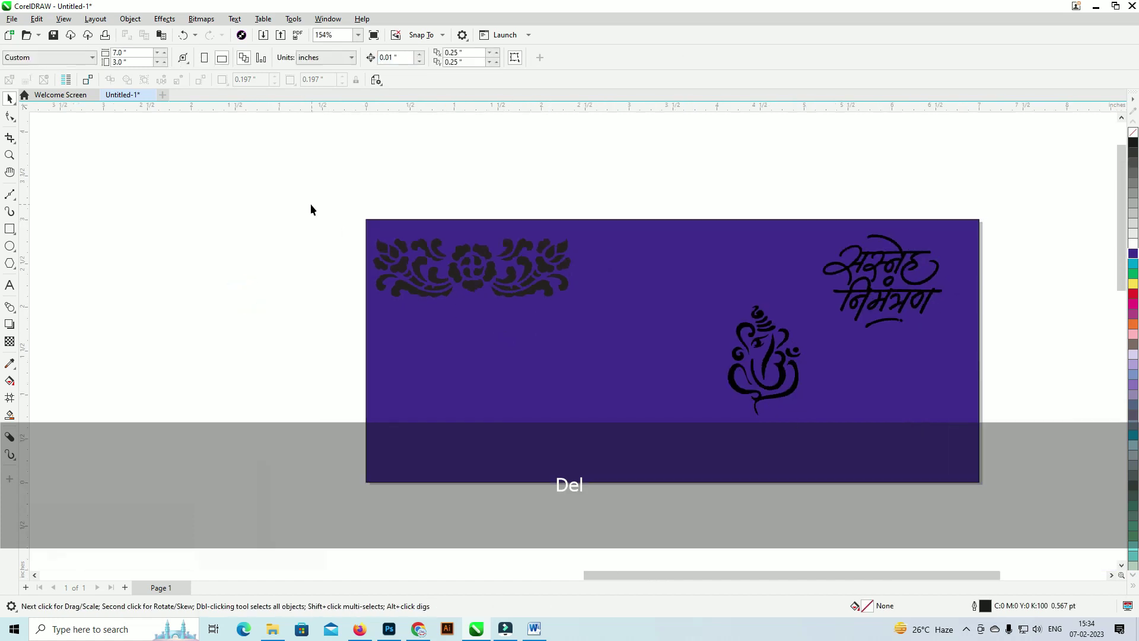
# Step: Weld all the ornament's pieces into one curve and scale it down to about 0.865 by 0.256 inches
pyautogui.moveTo(310, 204); pyautogui.dragTo(623, 350)
pyautogui.click(337, 59)
pyautogui.scroll(1, 572, 256)
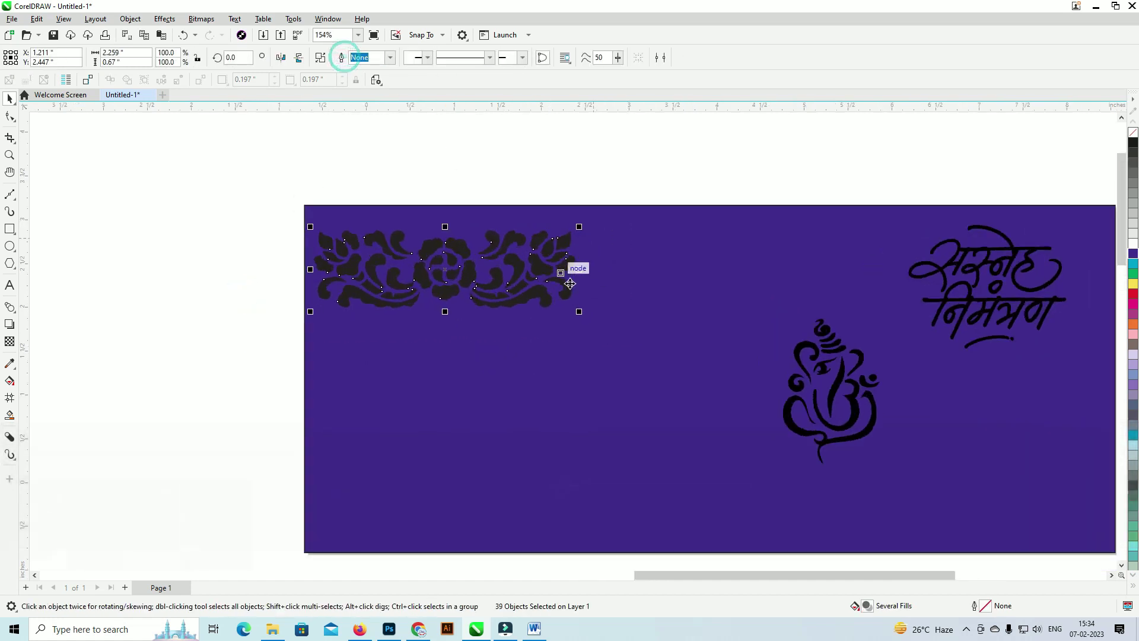
pyautogui.moveTo(579, 313); pyautogui.dragTo(485, 288)
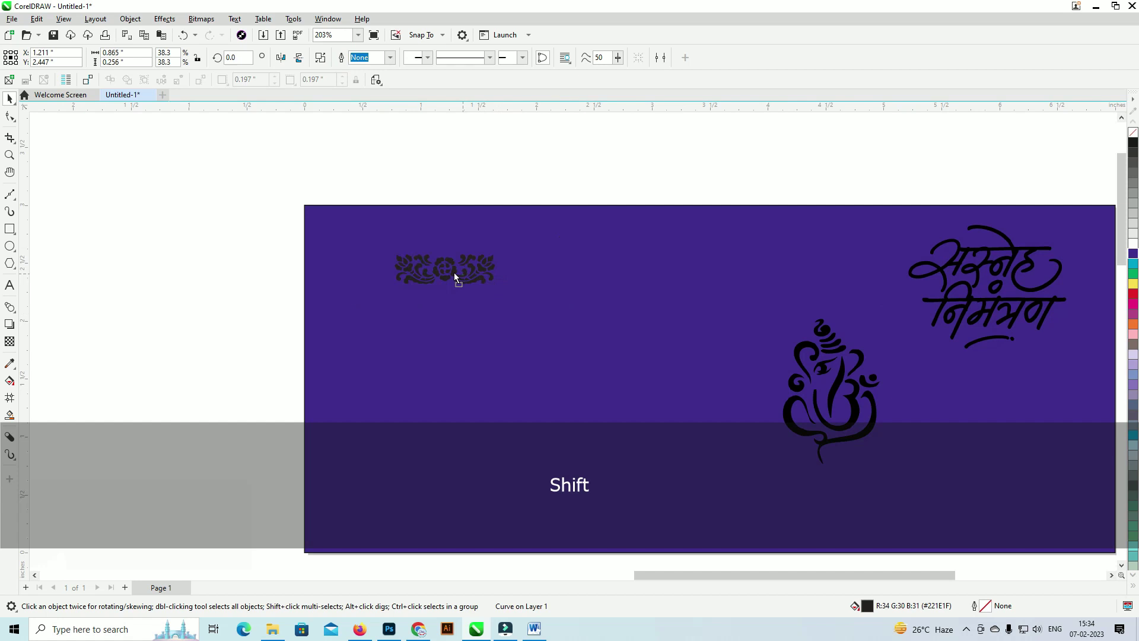
# Step: Place the ornament in the card's upper left corner and repeat it sideways into an evenly spaced row of seven
pyautogui.moveTo(393, 243); pyautogui.dragTo(464, 255)
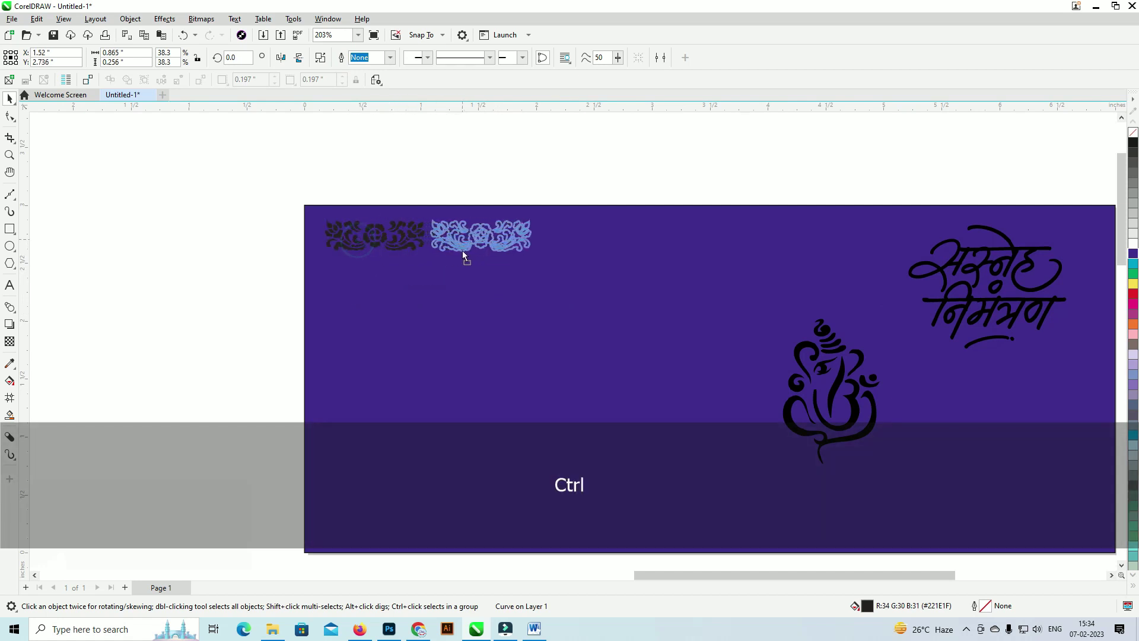
pyautogui.hscroll(2, 274, 222)
pyautogui.scroll(-1, 508, 179)
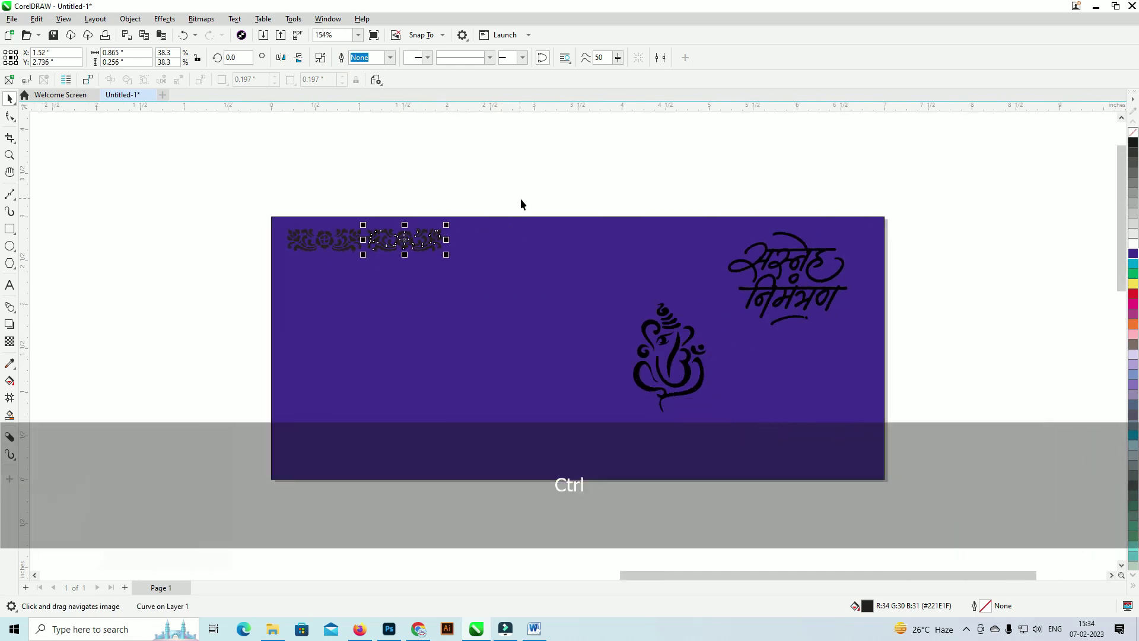
pyautogui.hotkey('ctrl', 'r')
pyautogui.hotkey('ctrl', 'r')
pyautogui.hotkey('ctrl', 'r')
pyautogui.hotkey('ctrl', 'r')
pyautogui.hotkey('ctrl', 'r')
# Step: Move the calligraphy aside, group the seven ornaments and enlarge the row to about 6.66 inches wide
pyautogui.moveTo(839, 285); pyautogui.dragTo(962, 347)
pyautogui.moveTo(941, 193); pyautogui.dragTo(278, 281)
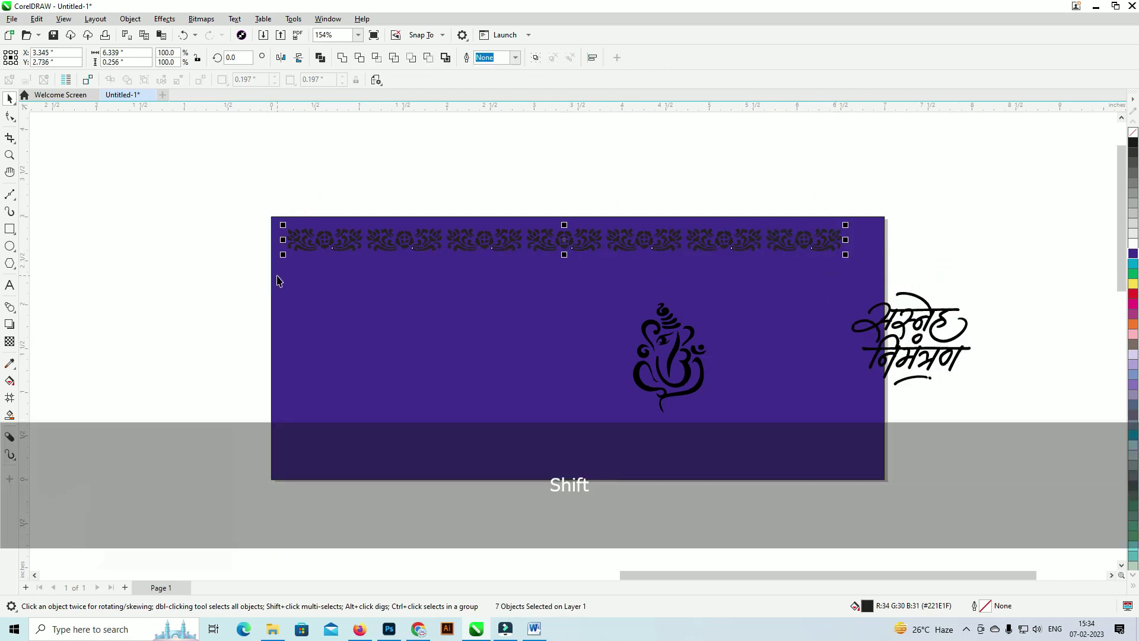
pyautogui.hotkey('ctrl', 'g')
pyautogui.moveTo(846, 254); pyautogui.dragTo(873, 256)
# Step: Duplicate the ornament row directly below, mirror the copy vertically and move it close to the first row
pyautogui.scroll(2, 742, 208)
pyautogui.moveTo(665, 199)
pyautogui.mouseDown()
pyautogui.moveTo(666, 232)
pyautogui.moveTo(665, 208)
pyautogui.mouseUp()
pyautogui.rightClick(666, 232)
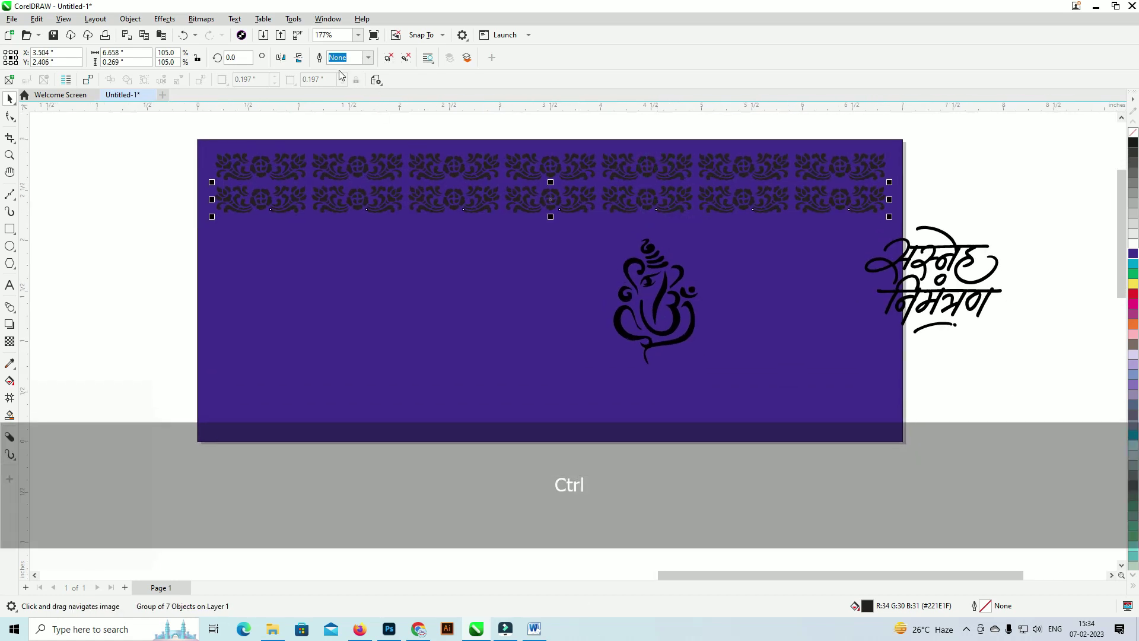
pyautogui.moveTo(465, 202); pyautogui.dragTo(465, 198)
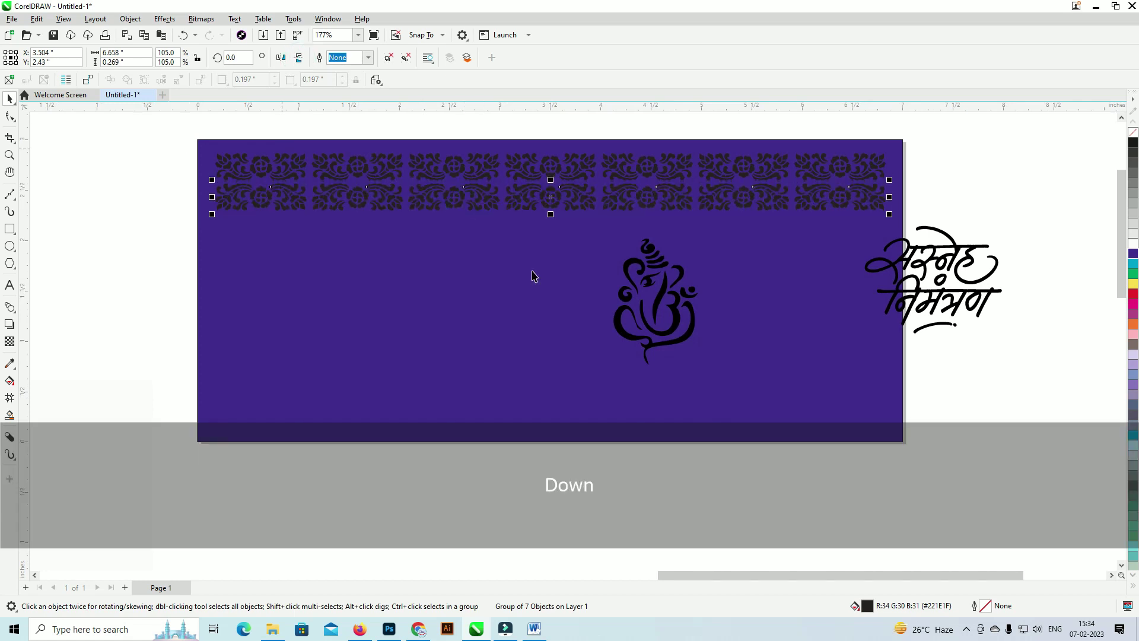
# Step: Move the Ganesha and calligraphy off the card and repeat the pair of rows downward to make eight rows
pyautogui.scroll(-2, 679, 310)
pyautogui.moveTo(562, 428); pyautogui.dragTo(977, 249)
pyautogui.moveTo(900, 272); pyautogui.dragTo(853, 181)
pyautogui.moveTo(905, 144); pyautogui.dragTo(302, 260)
pyautogui.moveTo(565, 199); pyautogui.dragTo(571, 244)
pyautogui.hotkey('ctrl', 'r')
pyautogui.hotkey('ctrl', 'r')
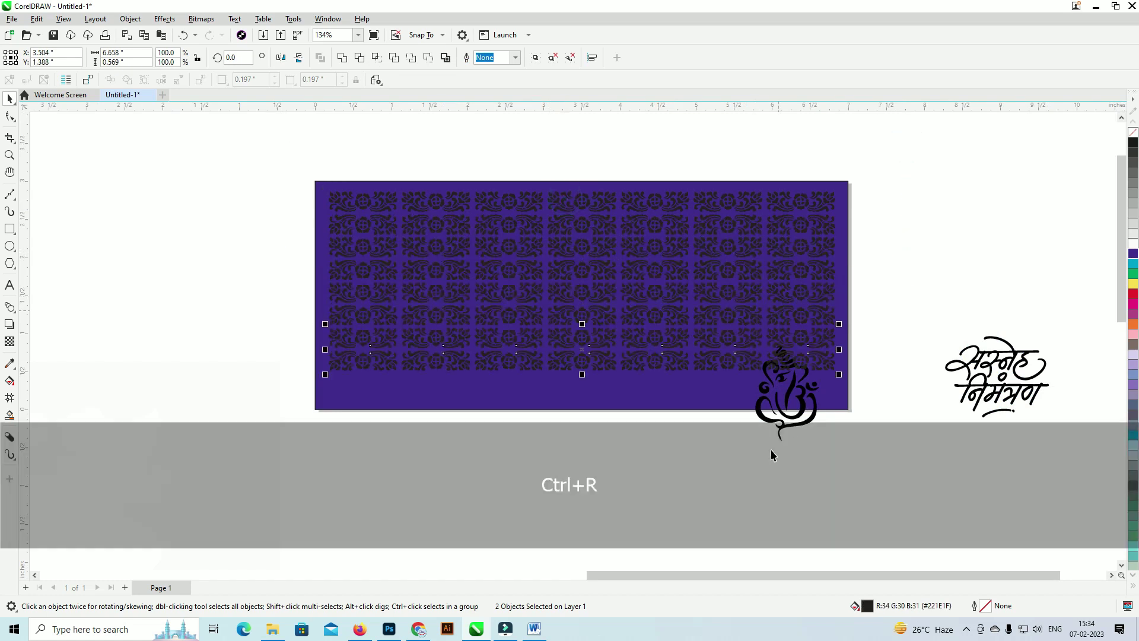
pyautogui.moveTo(1026, 320); pyautogui.dragTo(1066, 314)
pyautogui.moveTo(1005, 364); pyautogui.dragTo(1031, 458)
# Step: Stretch and group all eight rows, centre them on the card and enlarge the pattern to about 7.91 by 2.975 inches
pyautogui.moveTo(975, 118); pyautogui.dragTo(249, 398)
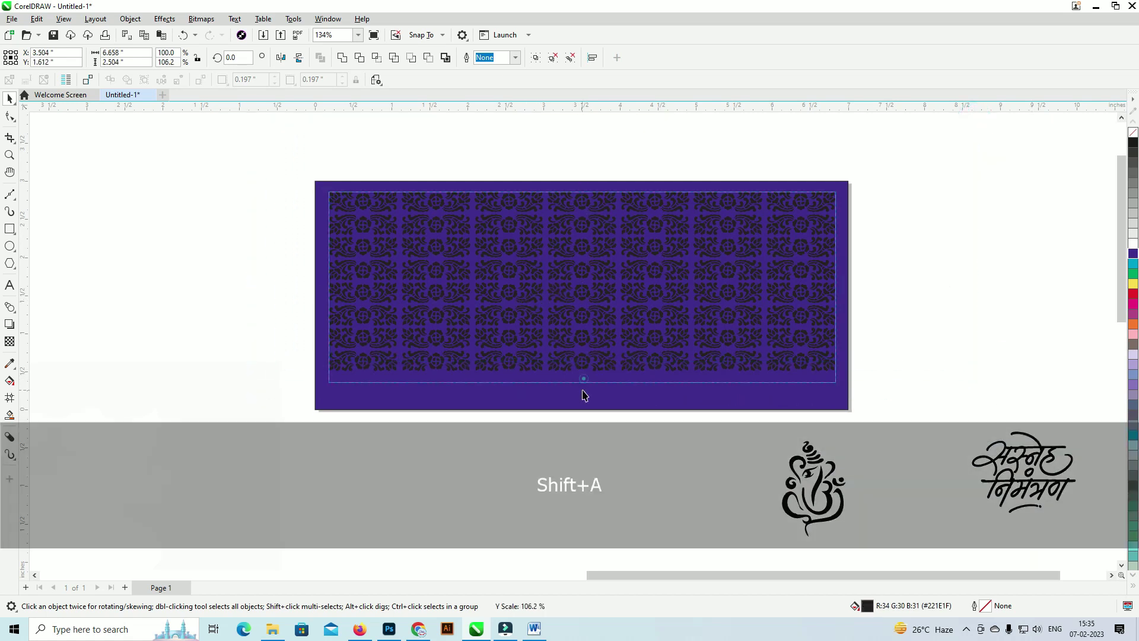
pyautogui.hotkey('ctrl', 'g')
pyautogui.press('e')
pyautogui.click(999, 242)
pyautogui.click(729, 277)
pyautogui.moveTo(839, 396); pyautogui.dragTo(887, 412)
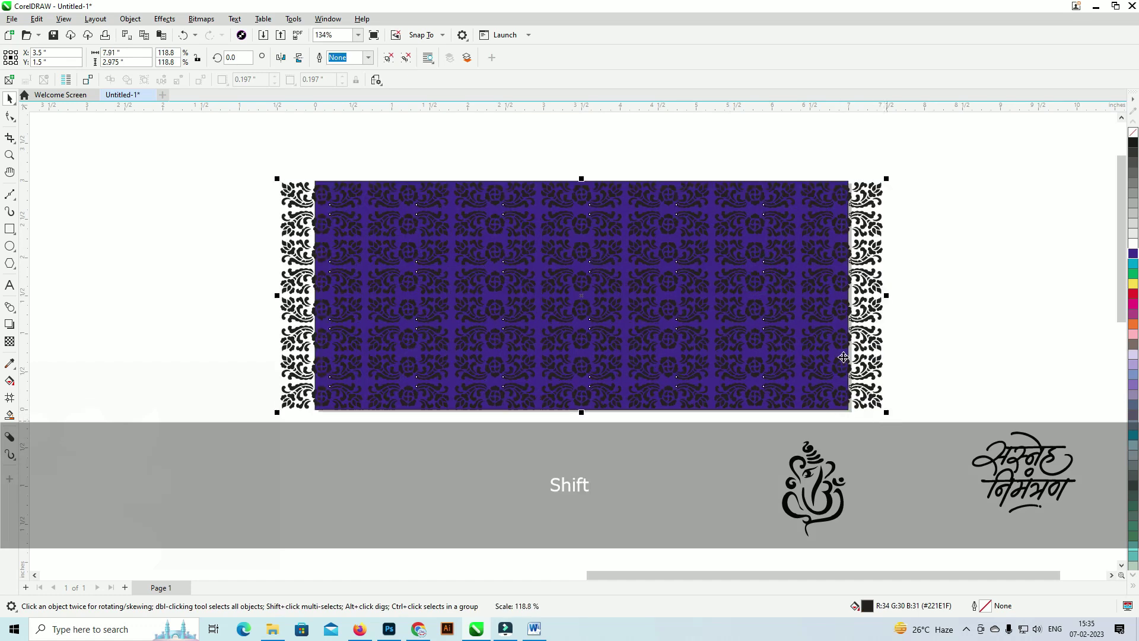
# Step: Send the pattern behind the card rectangle, fill the rectangle white and colour the pattern light gray
pyautogui.scroll(2, 941, 324)
pyautogui.press('shift+Next')
pyautogui.click(930, 204)
pyautogui.click(796, 157)
pyautogui.click(1133, 243)
pyautogui.click(850, 182)
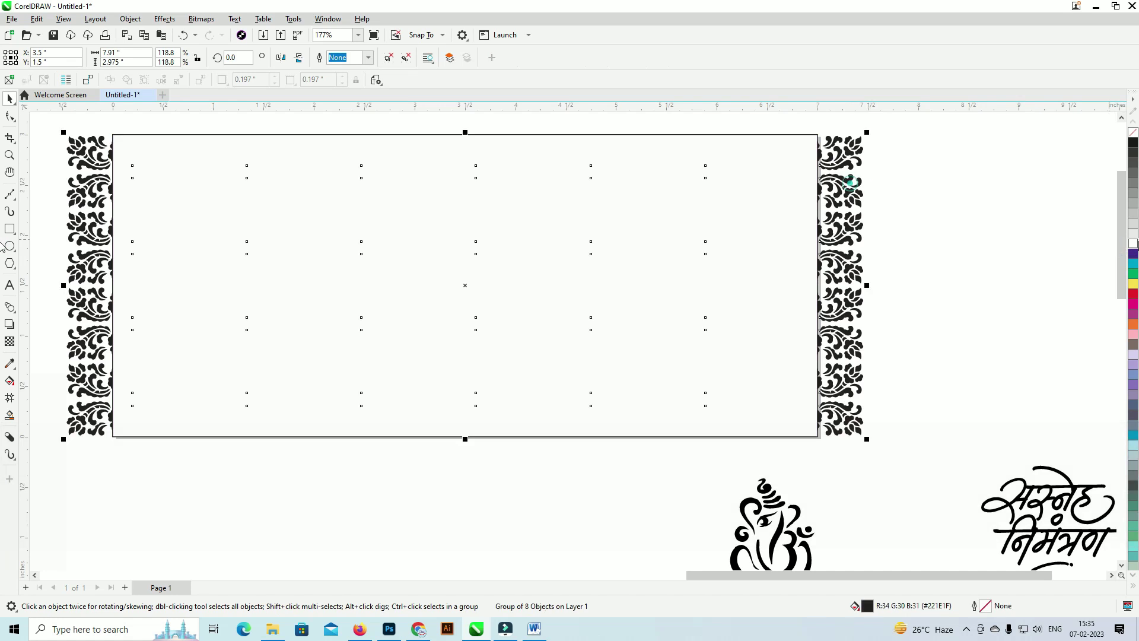
pyautogui.click(1134, 231)
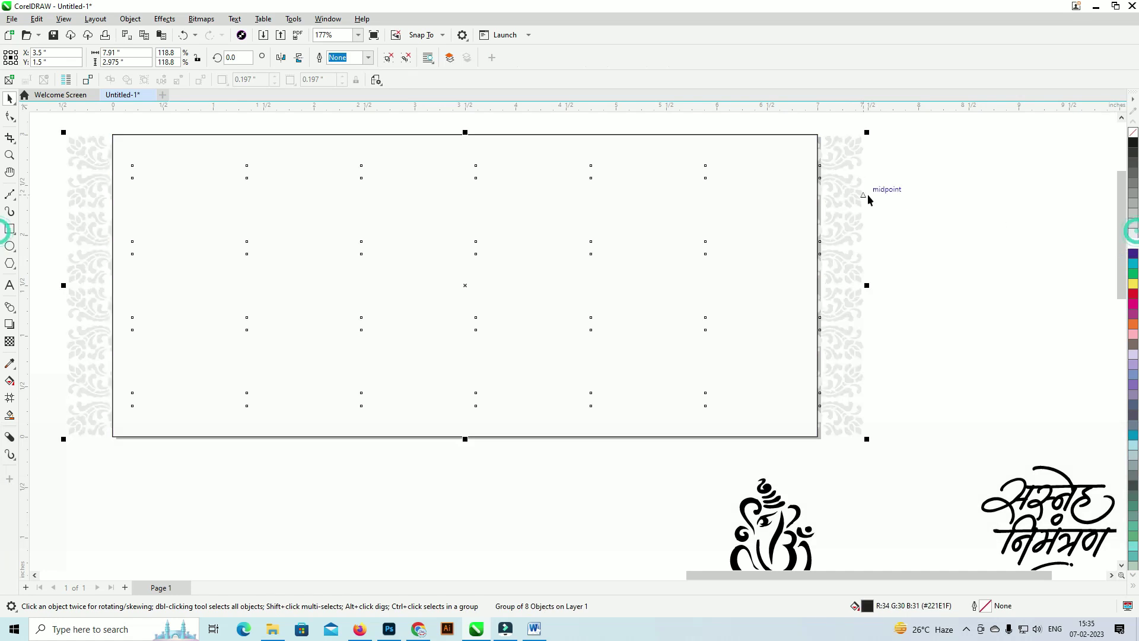
# Step: PowerClip the light gray ornament pattern inside the card rectangle
pyautogui.rightClick(837, 148)
pyautogui.click(899, 287)
pyautogui.click(768, 252)
pyautogui.moveTo(714, 246); pyautogui.dragTo(737, 260)
pyautogui.scroll(-1, 609, 226)
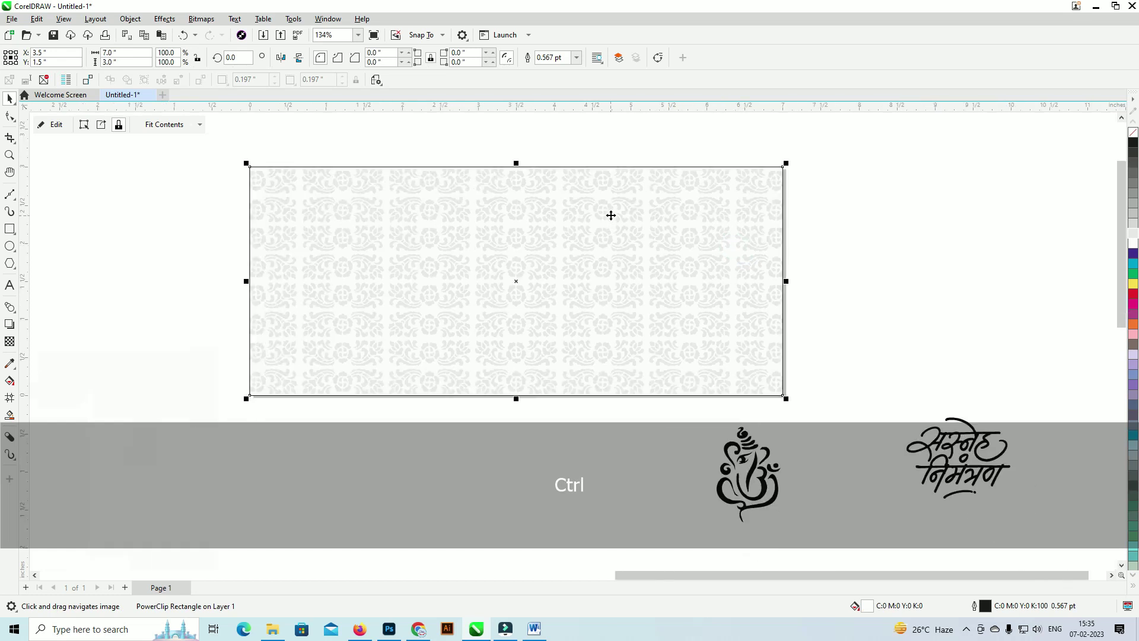
# Step: Try the card rectangle without its outline and undo the change
pyautogui.scroll(1, 610, 231)
pyautogui.scroll(-1, 580, 241)
pyautogui.scroll(1, 593, 270)
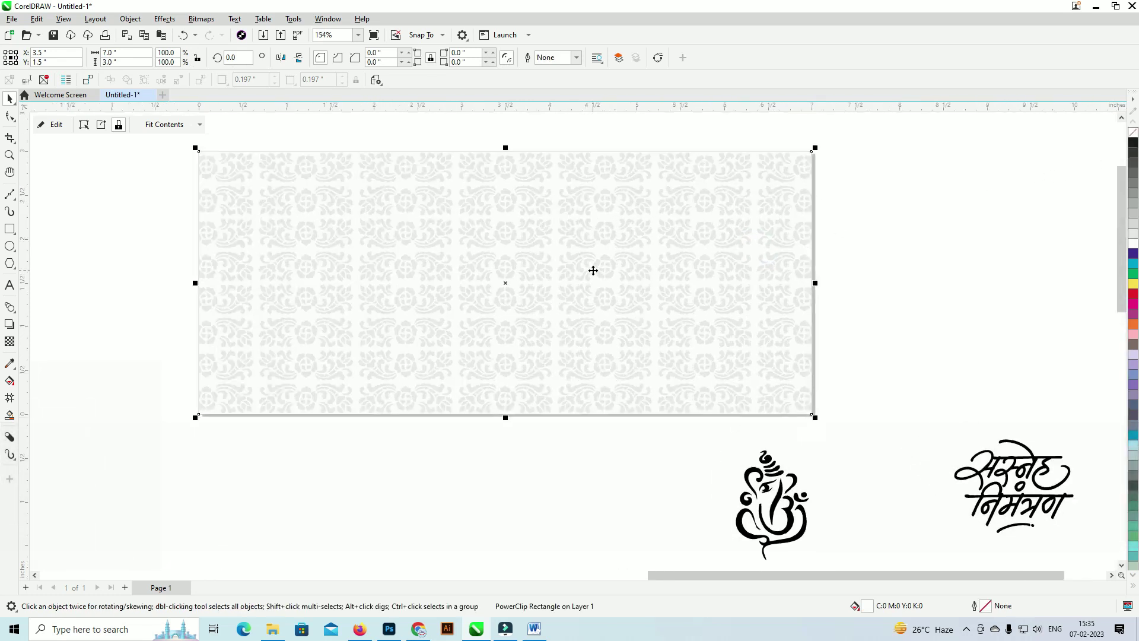
pyautogui.scroll(-2, 583, 275)
pyautogui.click(808, 183)
pyautogui.hotkey('ctrl', 'z')
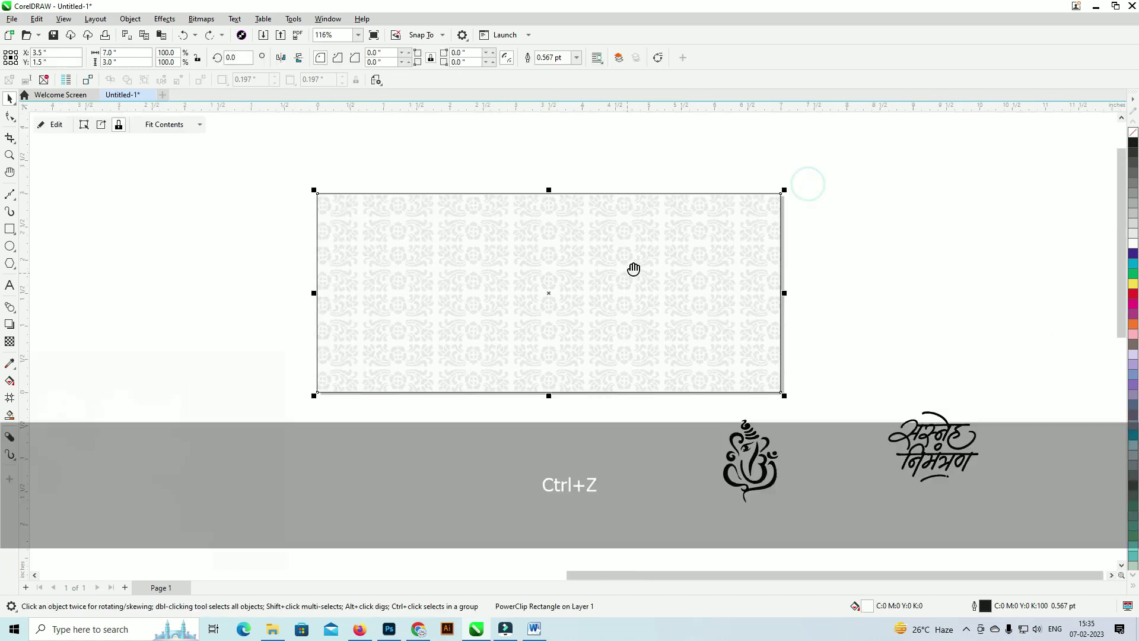
# Step: Place the Ganesha in the card's upper left corner at about 0.67 by 1 inch and fill it red
pyautogui.scroll(1, 559, 291)
pyautogui.moveTo(776, 442); pyautogui.dragTo(330, 178)
pyautogui.scroll(2, 344, 190)
pyautogui.press('shift')
pyautogui.moveTo(368, 275); pyautogui.dragTo(358, 264)
pyautogui.moveTo(330, 196); pyautogui.dragTo(340, 189)
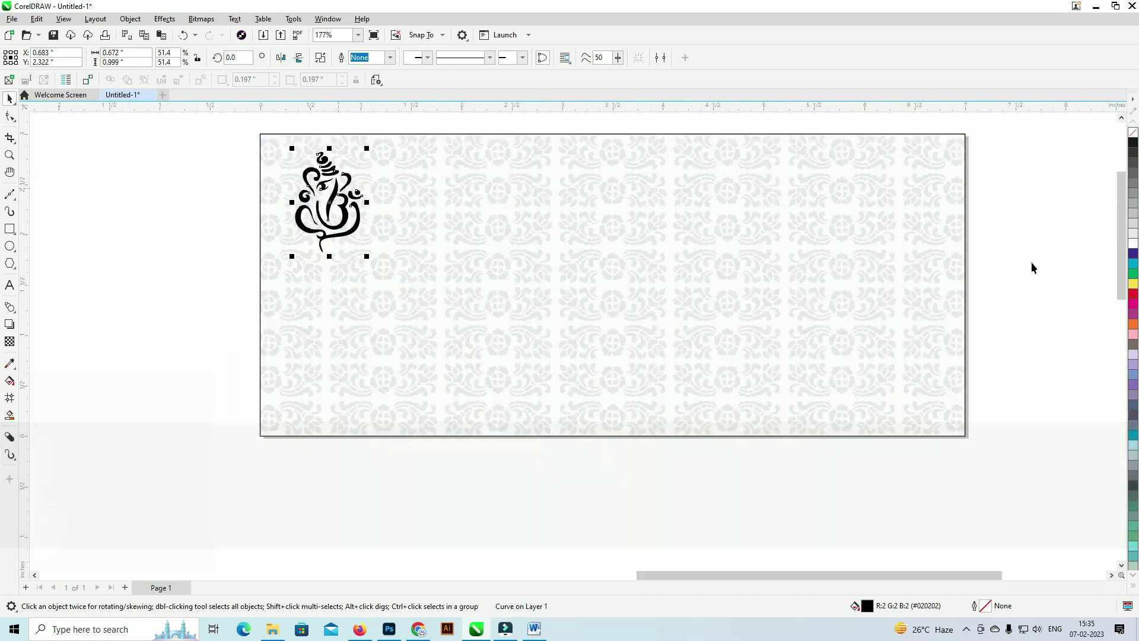
pyautogui.click(1133, 300)
# Step: Move the calligraphy to the card's upper right corner, fill it red and enlarge it to about 1.44 by 1.13 inches
pyautogui.hscroll(4, 541, 250)
pyautogui.scroll(-1, 813, 350)
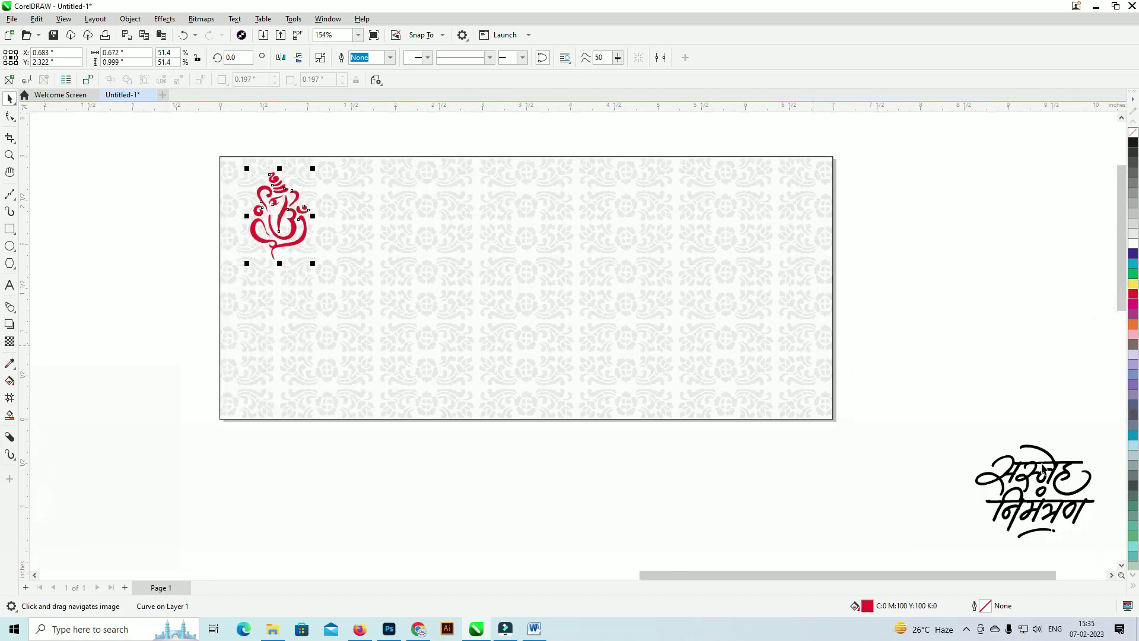
pyautogui.moveTo(1041, 478); pyautogui.dragTo(753, 211)
pyautogui.click(1133, 295)
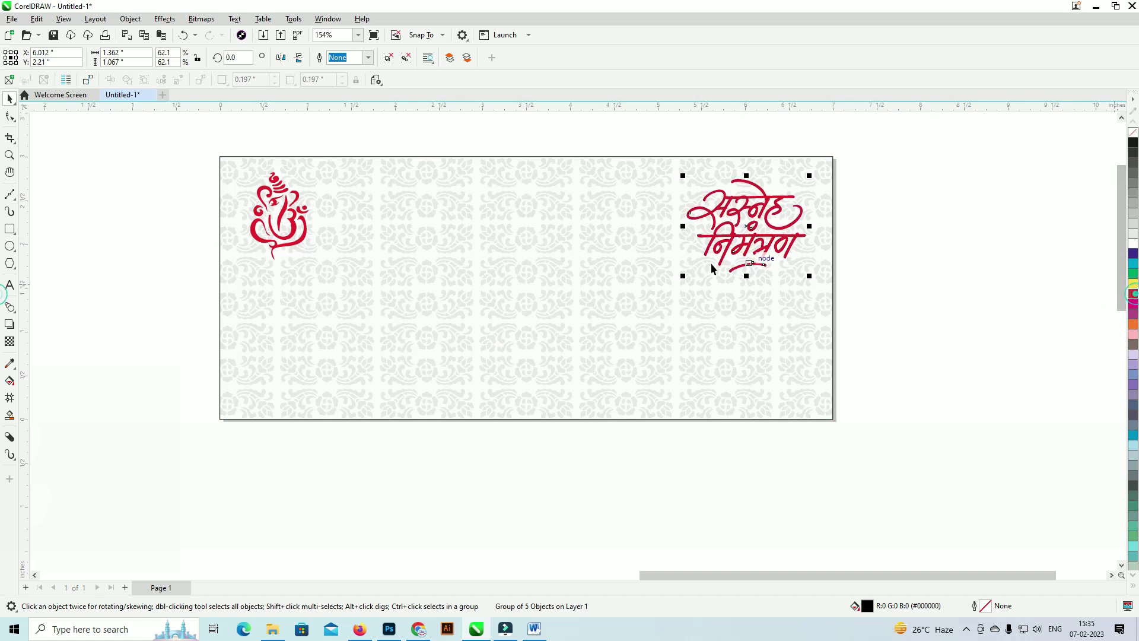
pyautogui.moveTo(678, 283); pyautogui.dragTo(732, 286)
pyautogui.moveTo(408, 322); pyautogui.dragTo(448, 267)
pyautogui.moveTo(505, 245); pyautogui.dragTo(483, 282)
pyautogui.scroll(1, 410, 214)
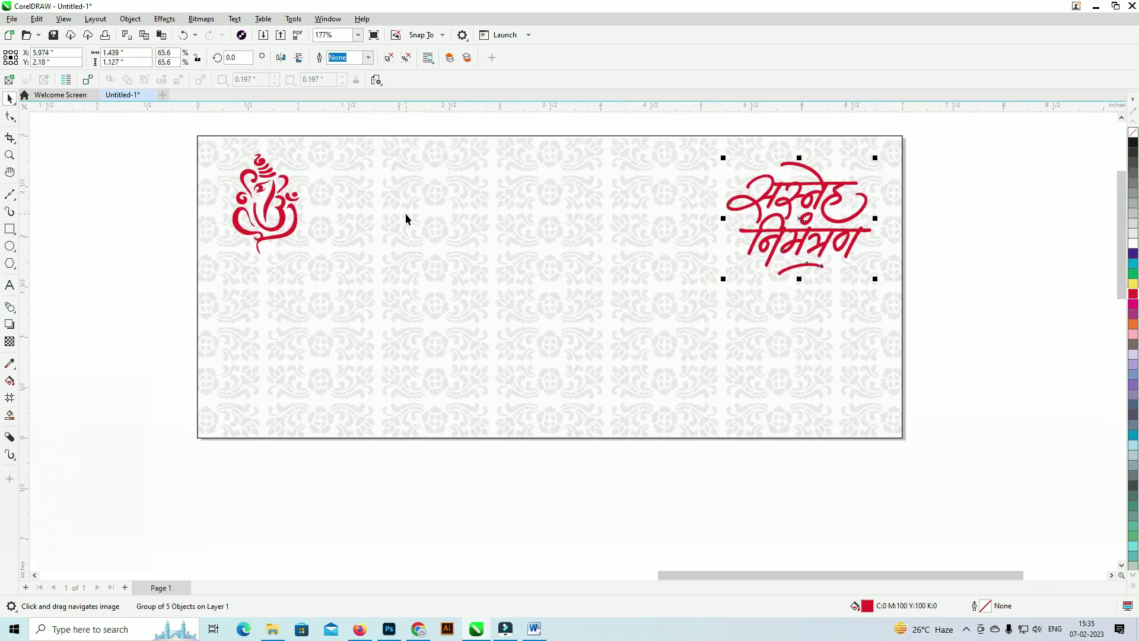
# Step: Add the first name as a line of artistic text at the card's left edge, using Kruti Dev style keystrokes
pyautogui.moveTo(595, 293); pyautogui.dragTo(549, 289)
pyautogui.moveTo(651, 366); pyautogui.dragTo(644, 366)
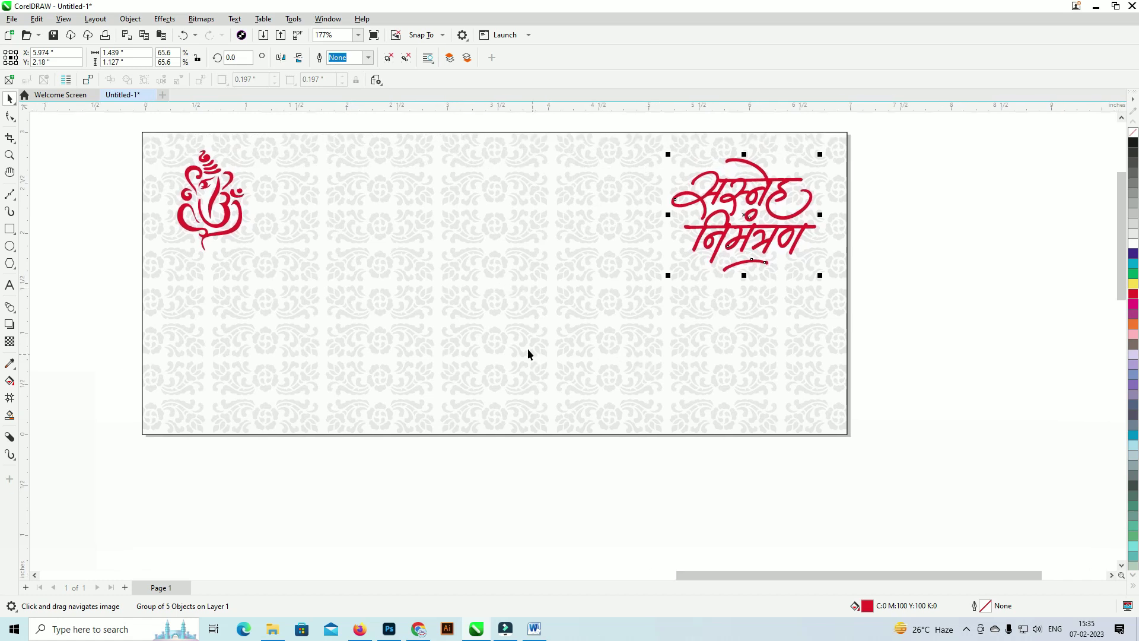
pyautogui.click(71, 286)
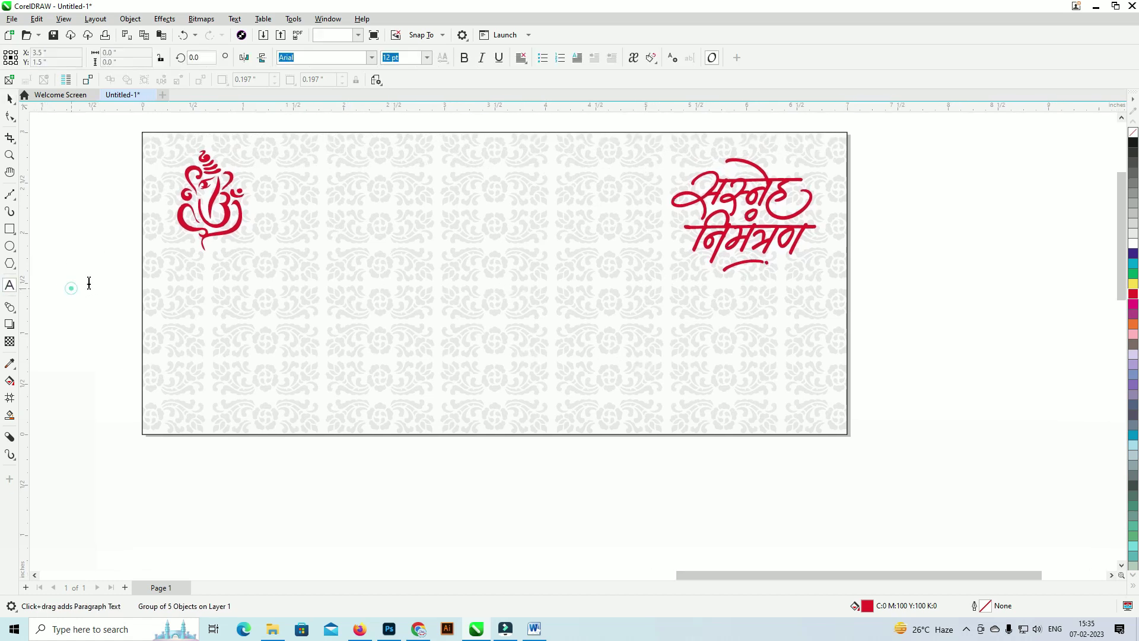
pyautogui.write('lksu')
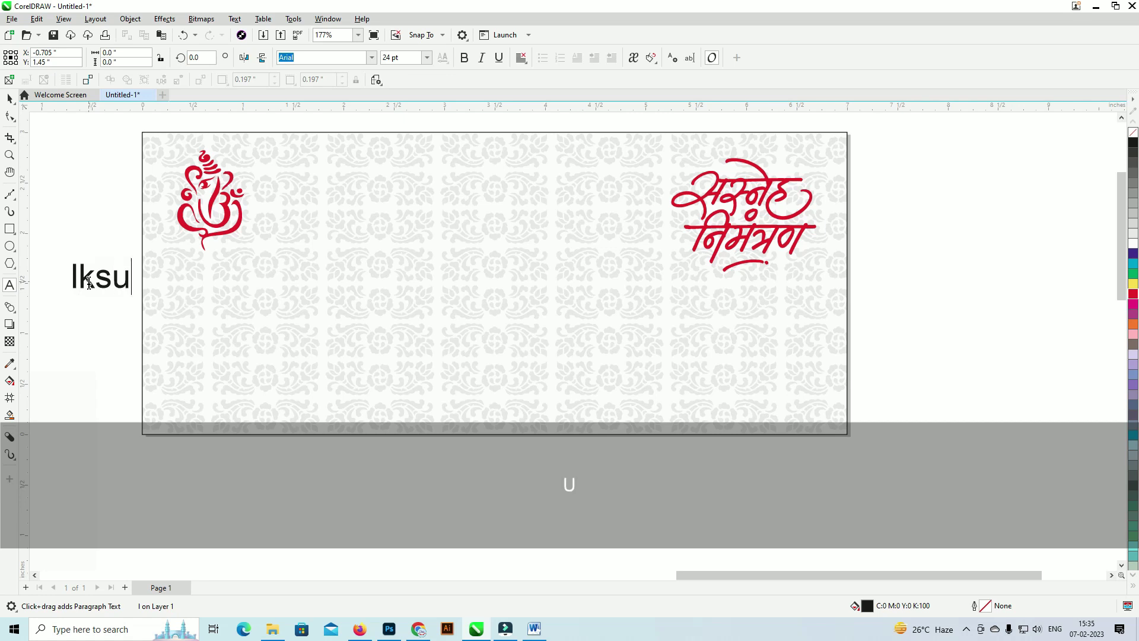
pyautogui.write('h')
# Step: Set the name text's font to Abbasi Lahriya and move it onto the upper part of the card, right of the Ganesha
pyautogui.hotkey('ctrl', 'a')
pyautogui.click(373, 58)
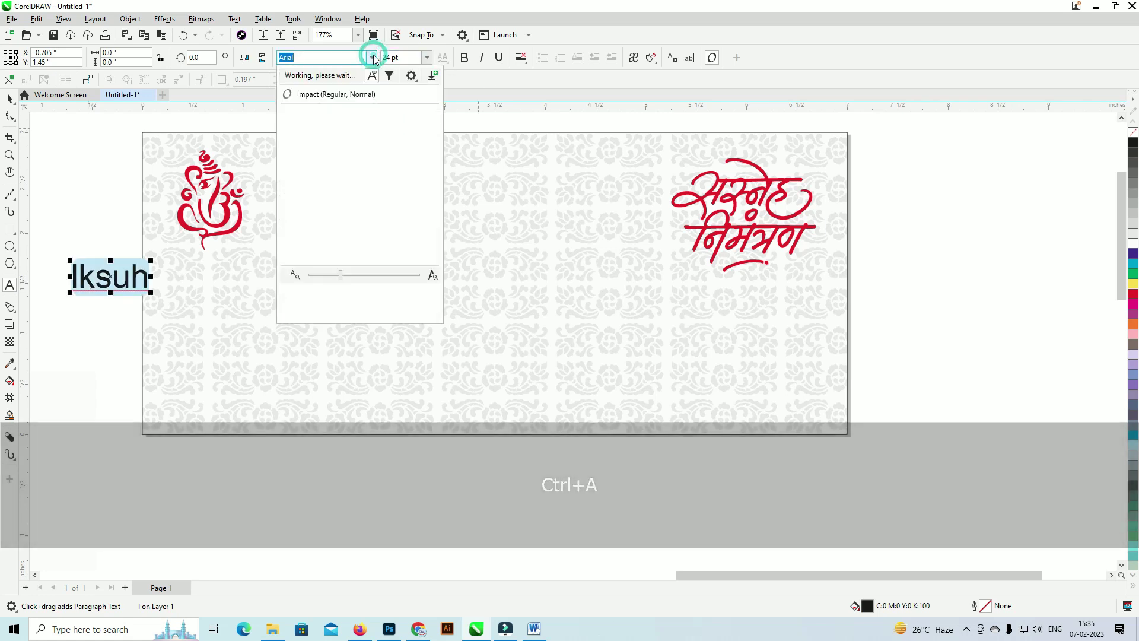
pyautogui.scroll(-10, 350, 213)
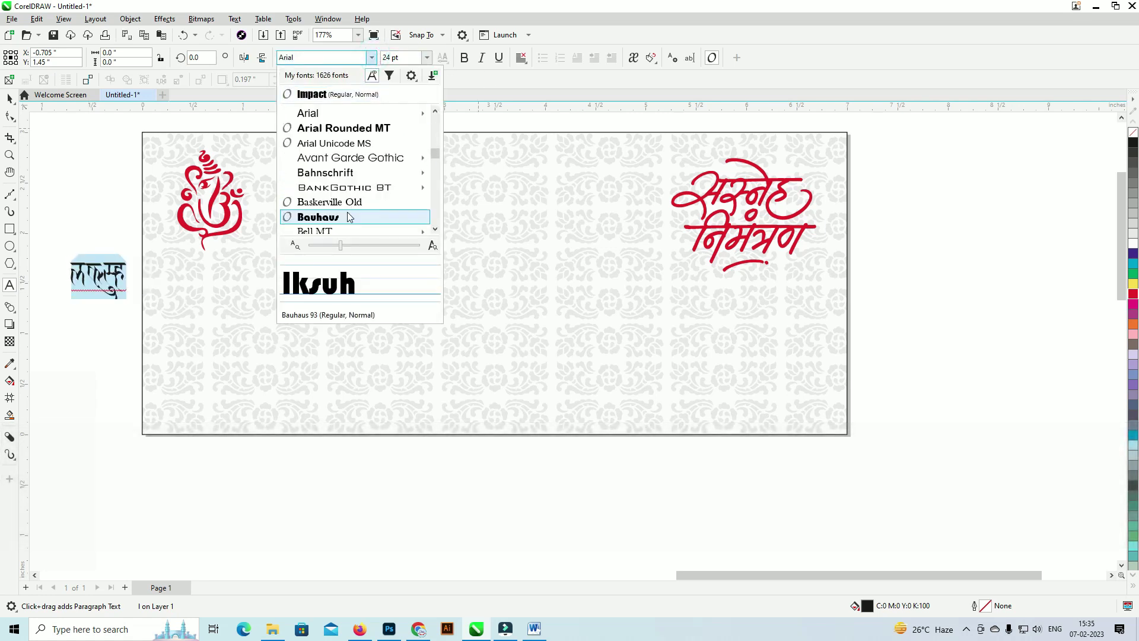
pyautogui.scroll(-15, 392, 200)
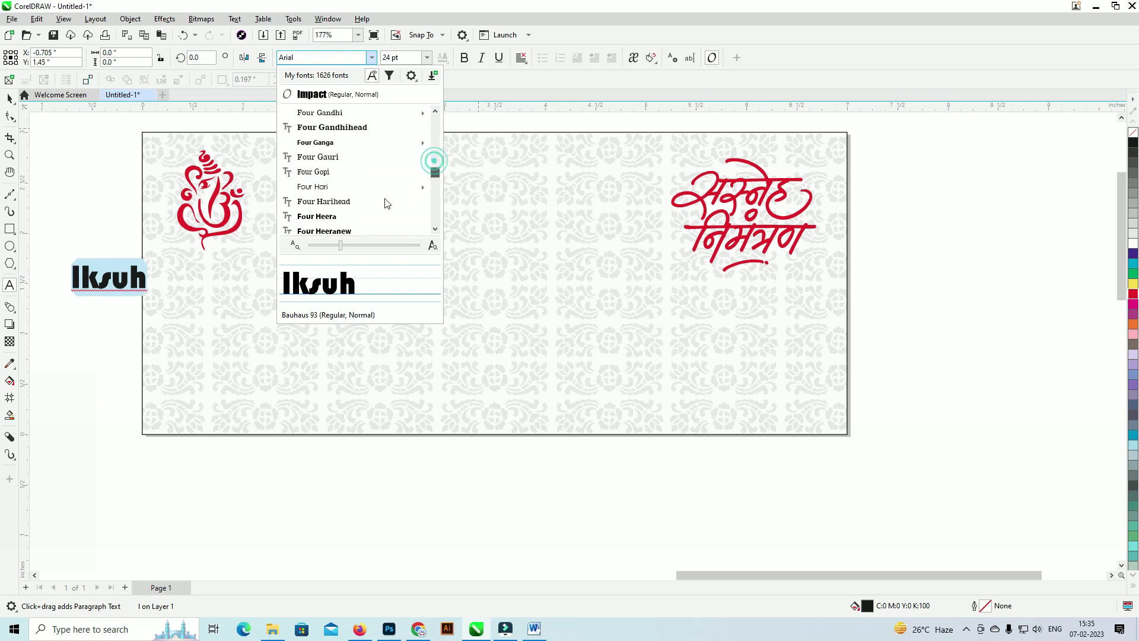
pyautogui.scroll(-2, 413, 202)
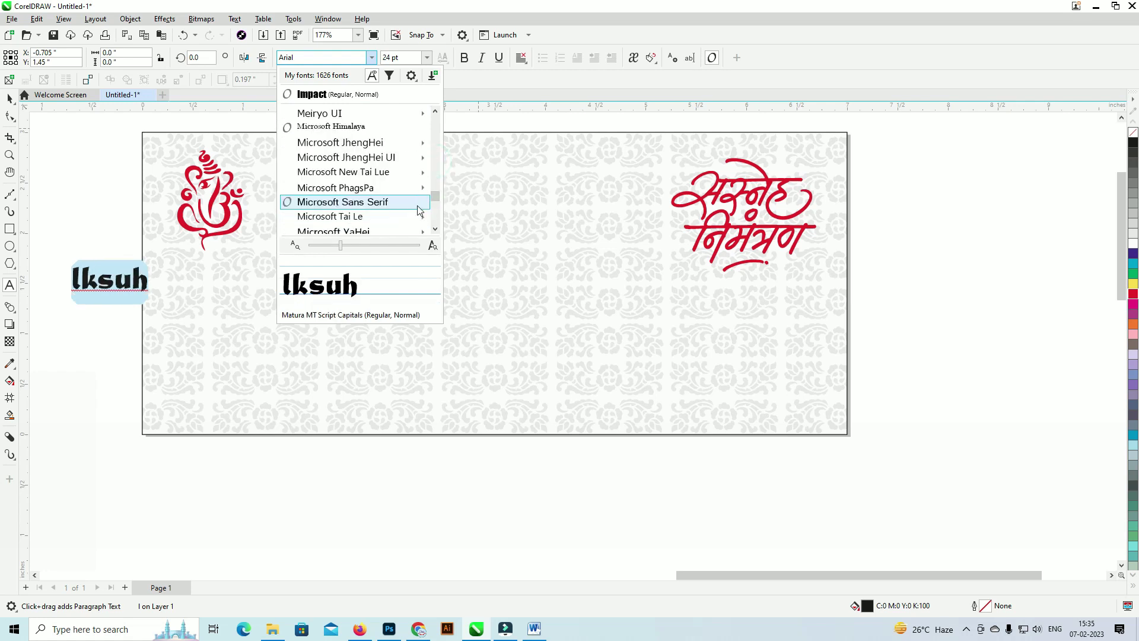
pyautogui.scroll(-20, 437, 222)
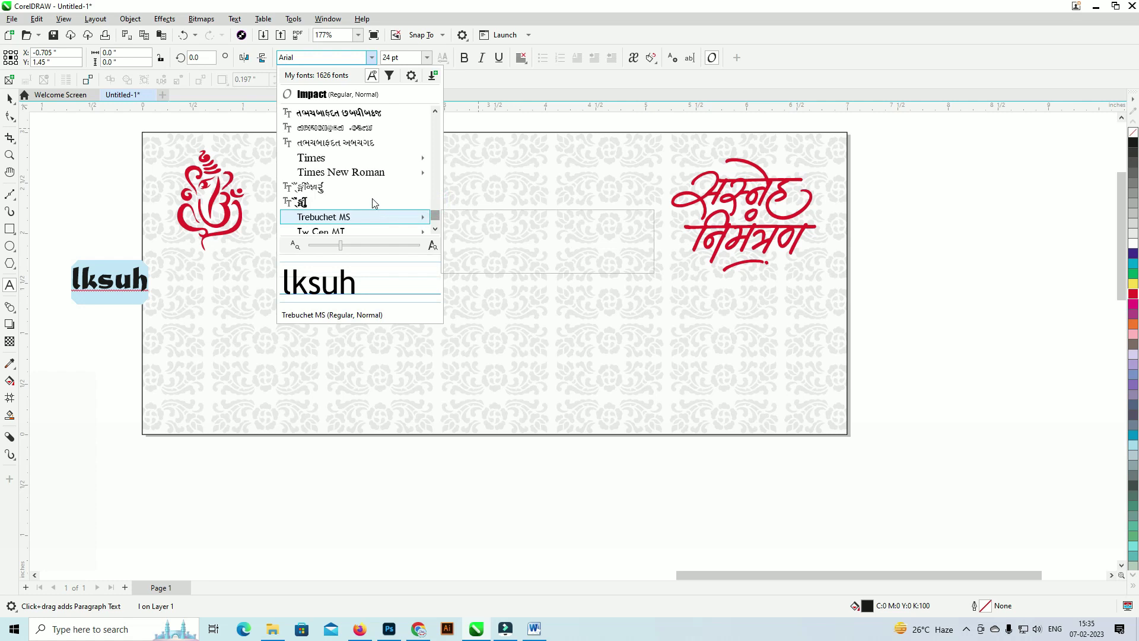
pyautogui.scroll(-6, 387, 204)
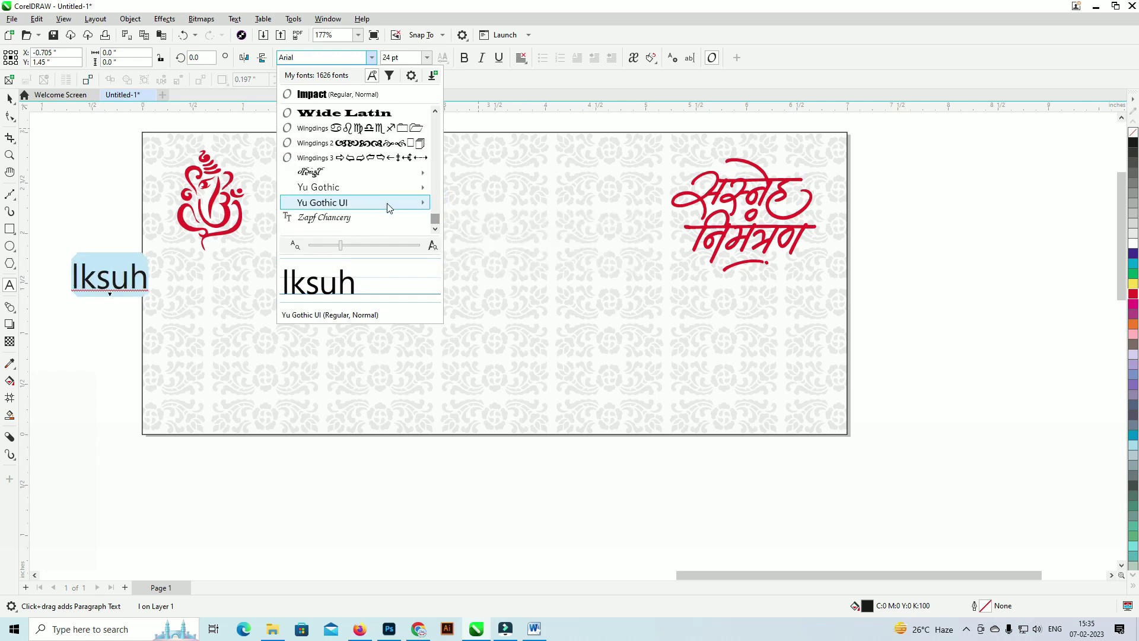
pyautogui.scroll(5, 435, 180)
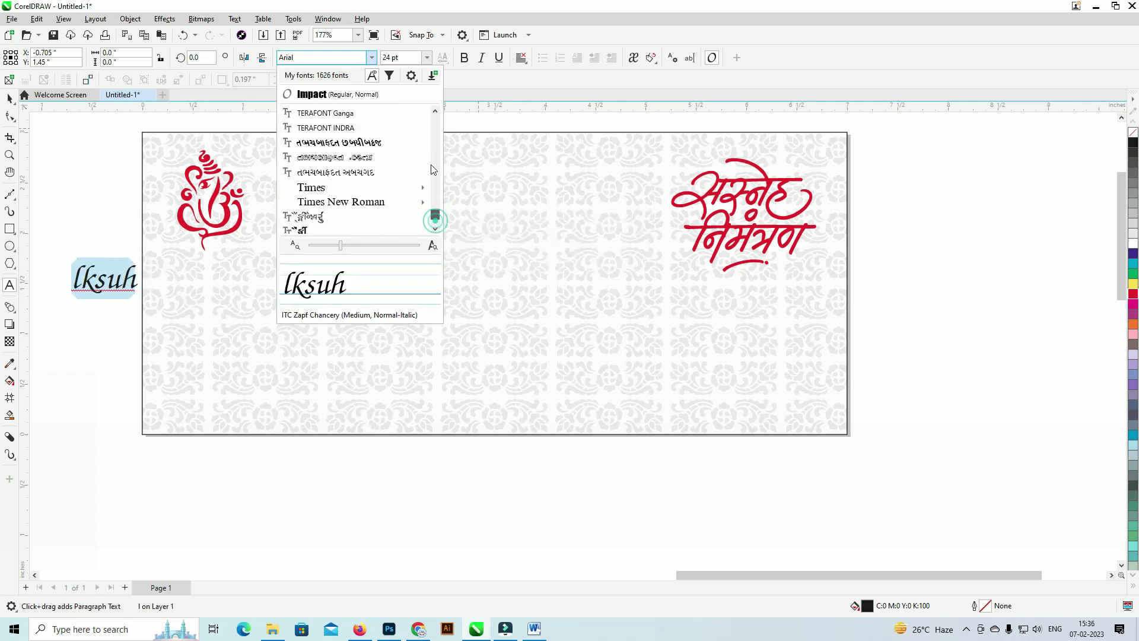
pyautogui.moveTo(431, 170); pyautogui.dragTo(431, 140)
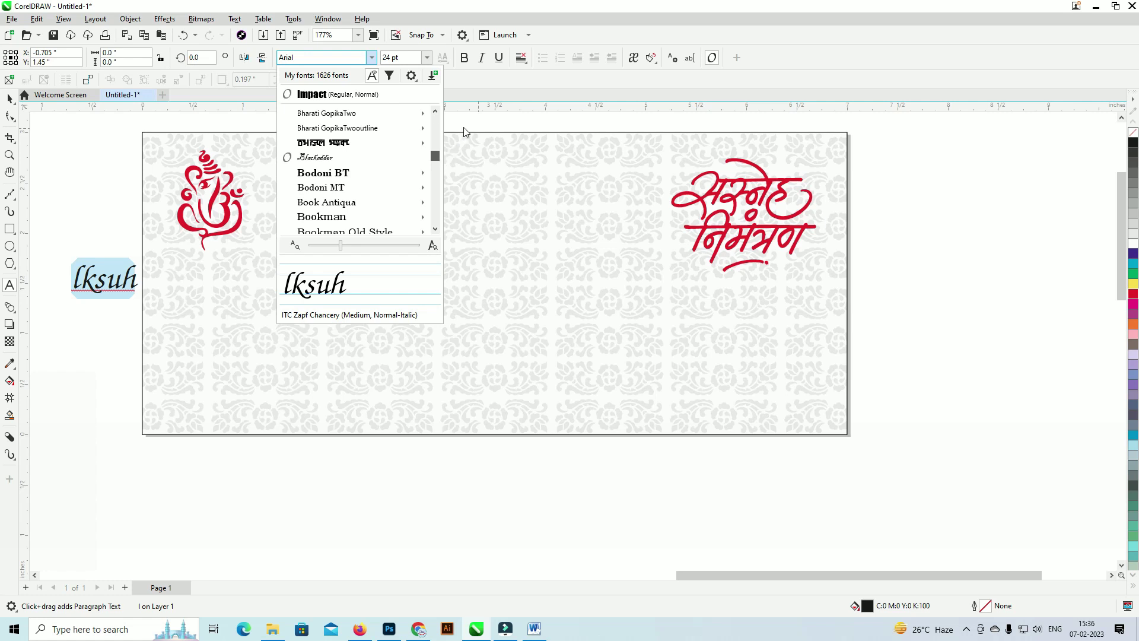
pyautogui.scroll(5, 368, 166)
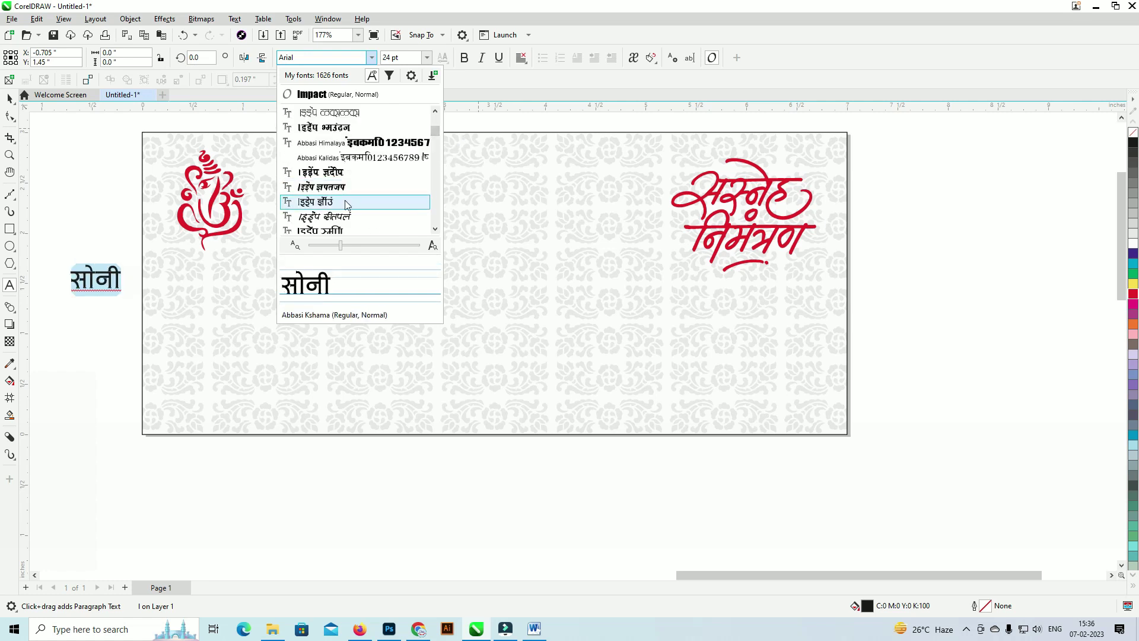
pyautogui.click(347, 218)
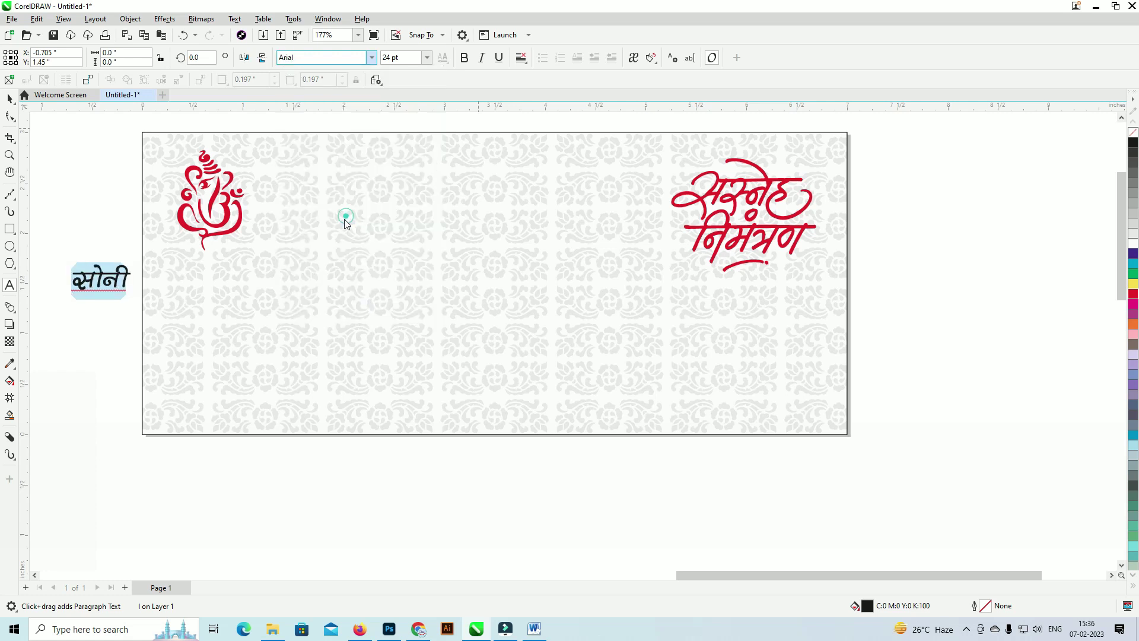
pyautogui.click(9, 98)
pyautogui.moveTo(100, 279); pyautogui.dragTo(383, 190)
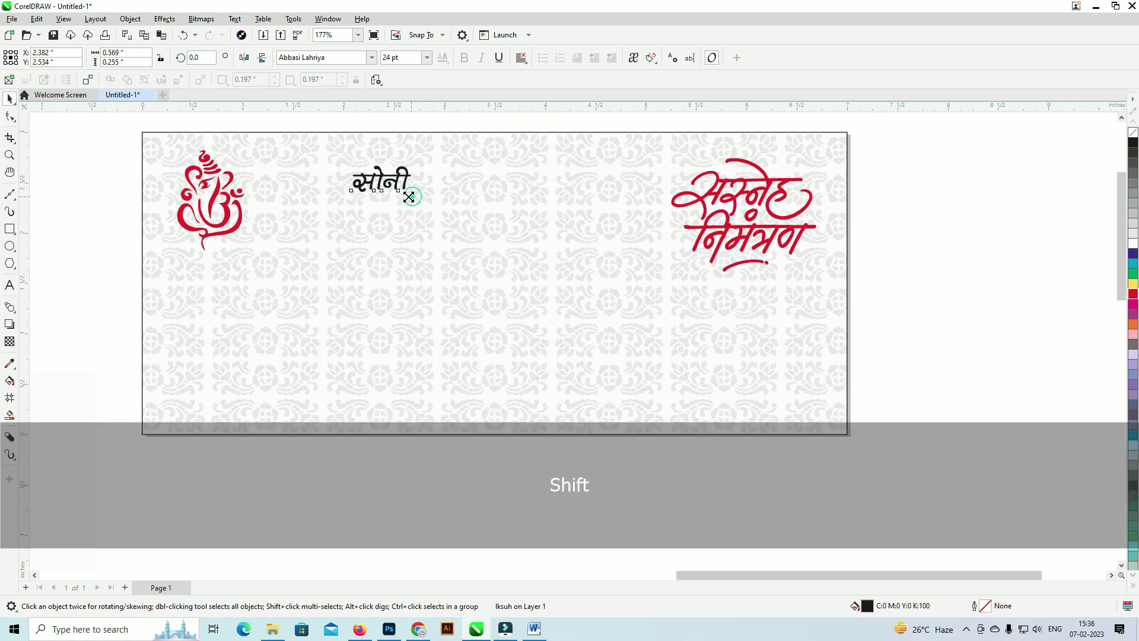
# Step: Switch to Chrome and search Google Images for "heart vector"
pyautogui.hotkey('alt', 'Tab')
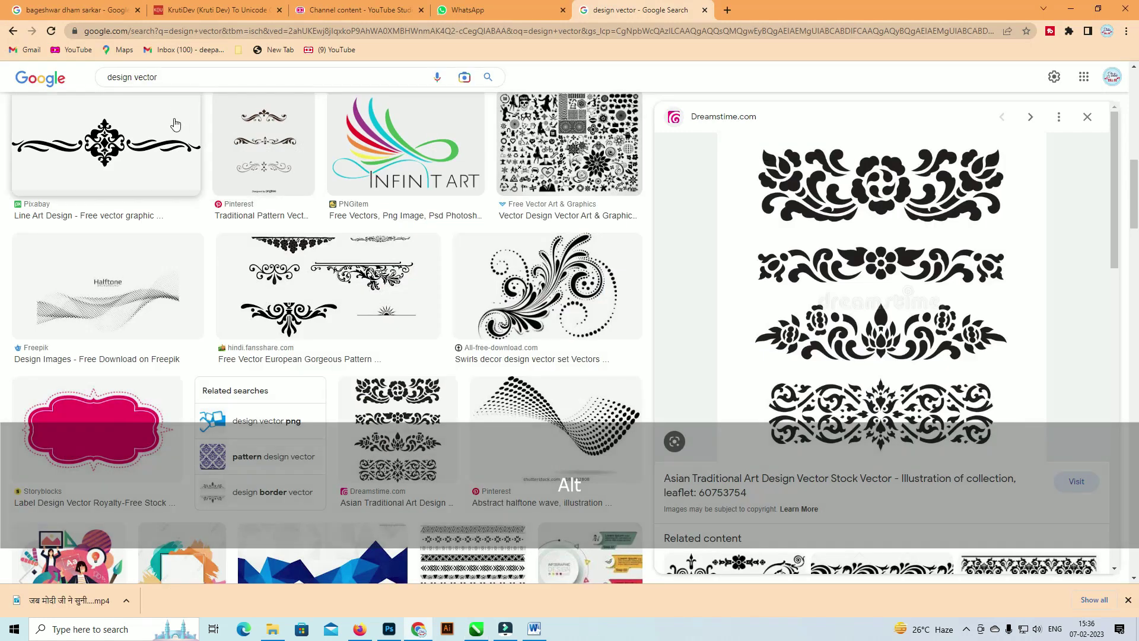
pyautogui.scroll(2, 154, 83)
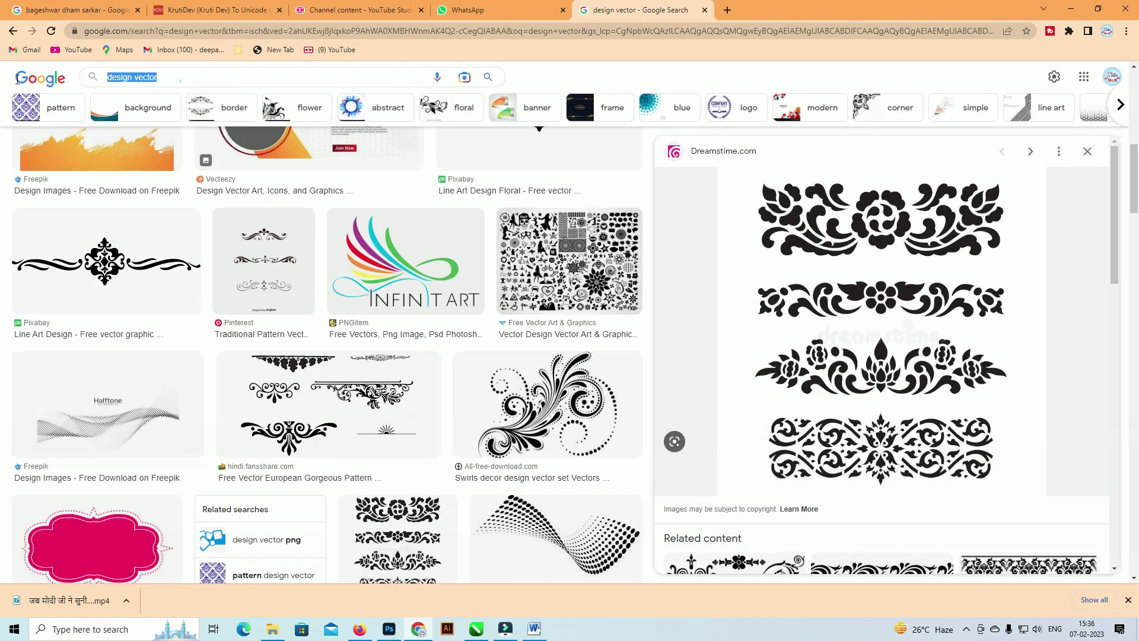
pyautogui.write('heart ')
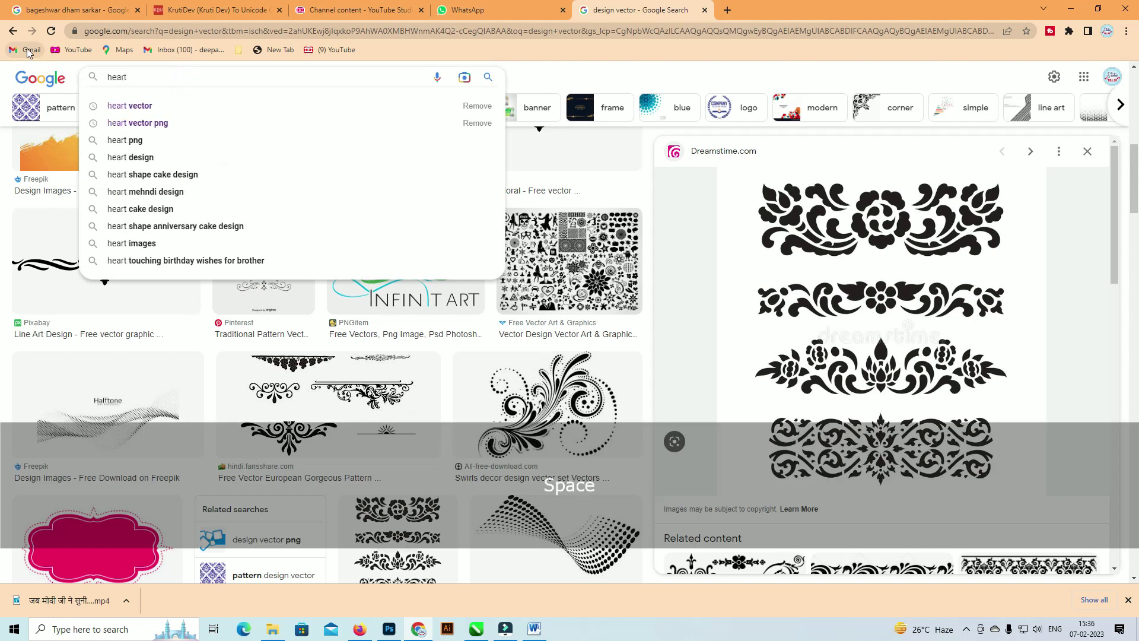
pyautogui.write('vector')
pyautogui.press('Return')
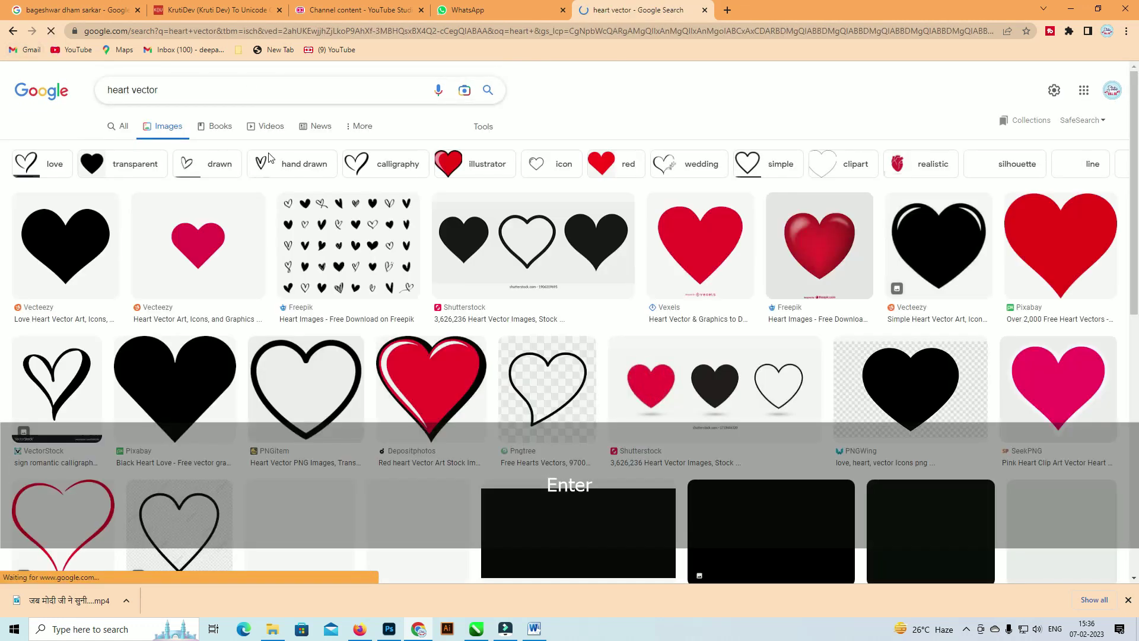
# Step: Copy the Shutterstock image with three hearts and paste it into the card document in CorelDRAW
pyautogui.click(525, 261)
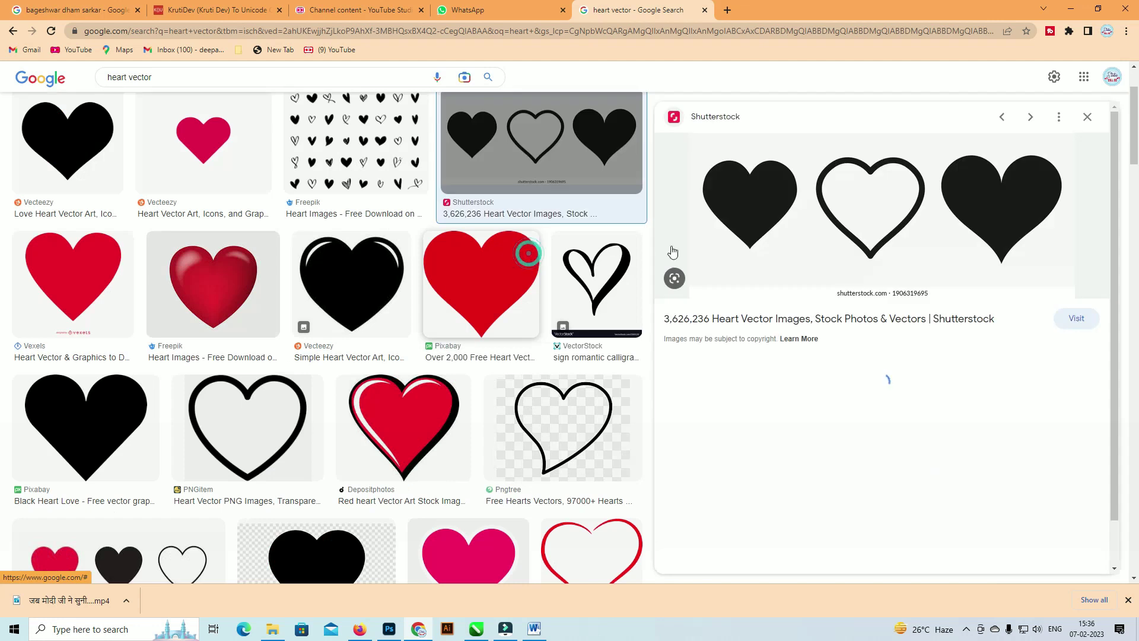
pyautogui.rightClick(852, 205)
pyautogui.click(884, 311)
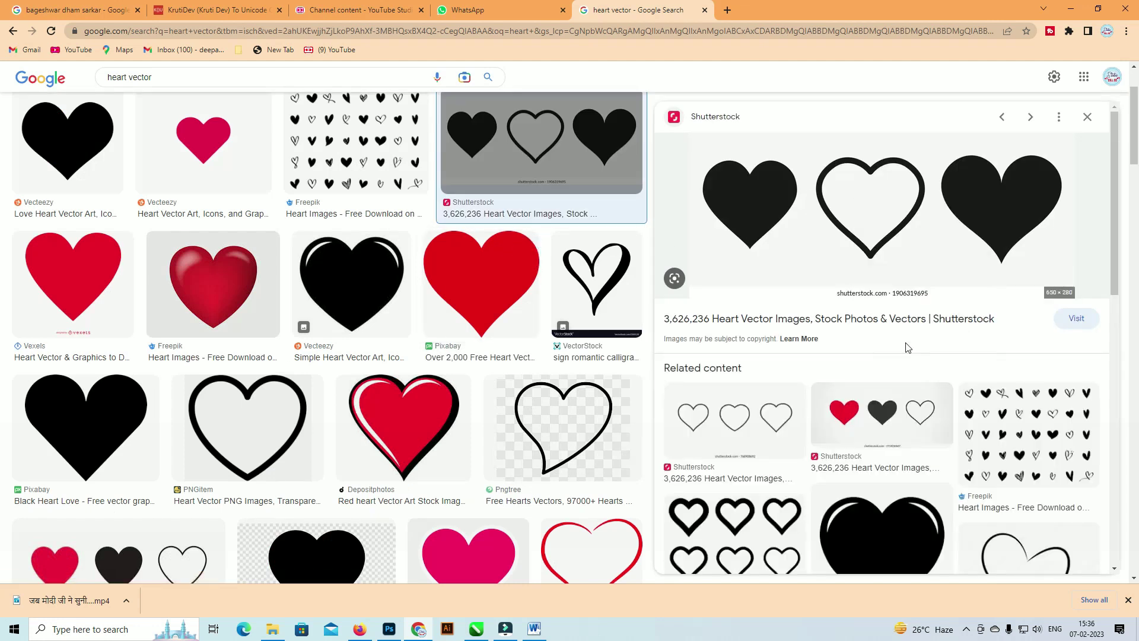
pyautogui.hotkey('alt', 'Tab')
pyautogui.hotkey('ctrl', 'v')
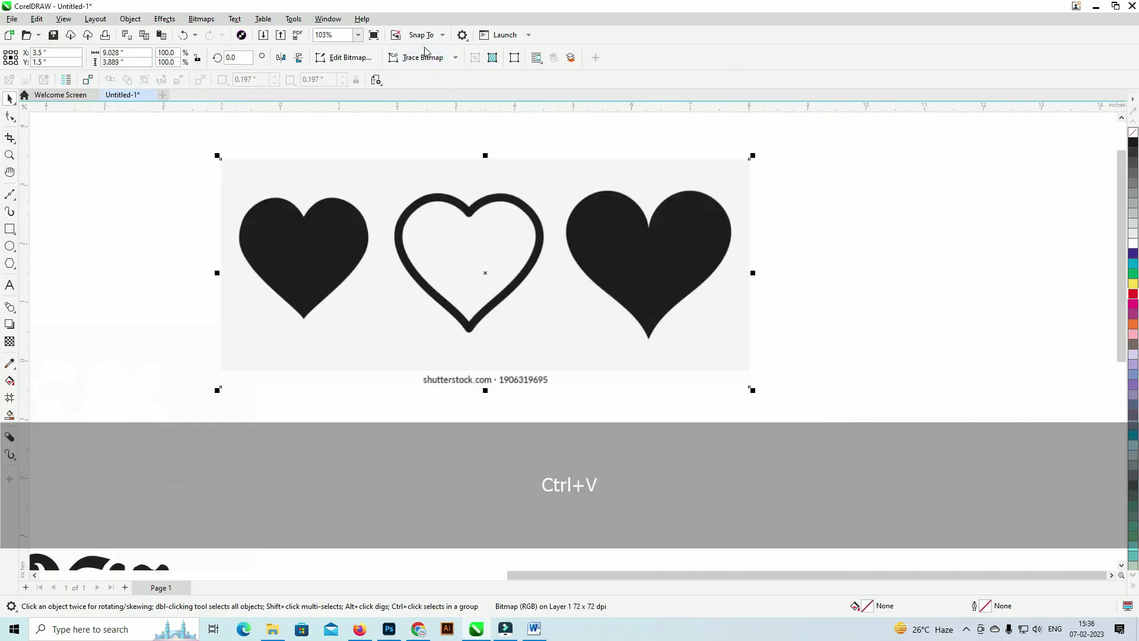
# Step: Outline-trace the pasted hearts bitmap as a high quality image with the background color removed automatically
pyautogui.click(423, 57)
pyautogui.click(450, 99)
pyautogui.click(538, 167)
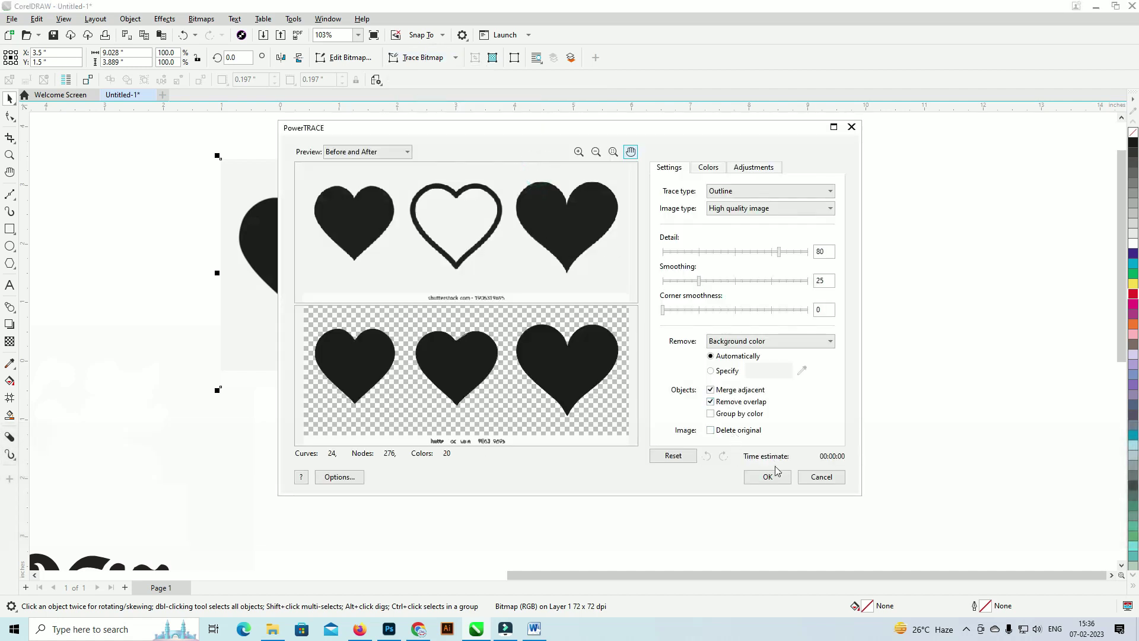
pyautogui.hotkey('ctrl', 'z')
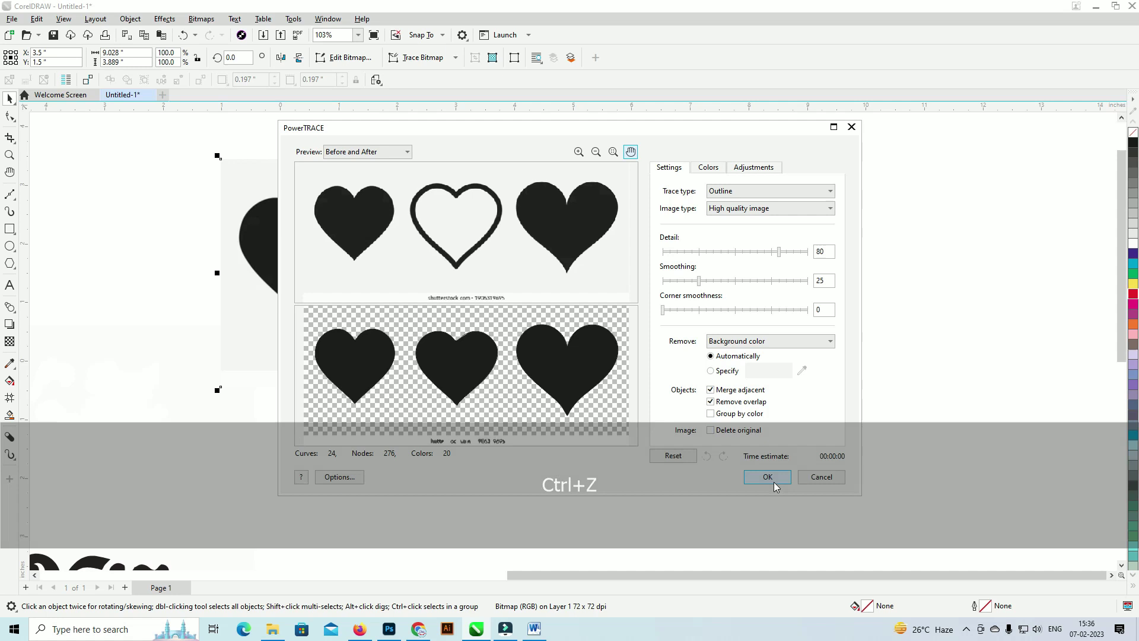
pyautogui.click(768, 477)
# Step: Cut the middle solid heart out of the traced group and delete the rest of the trace
pyautogui.scroll(-2, 584, 458)
pyautogui.click(577, 414)
pyautogui.click(521, 329)
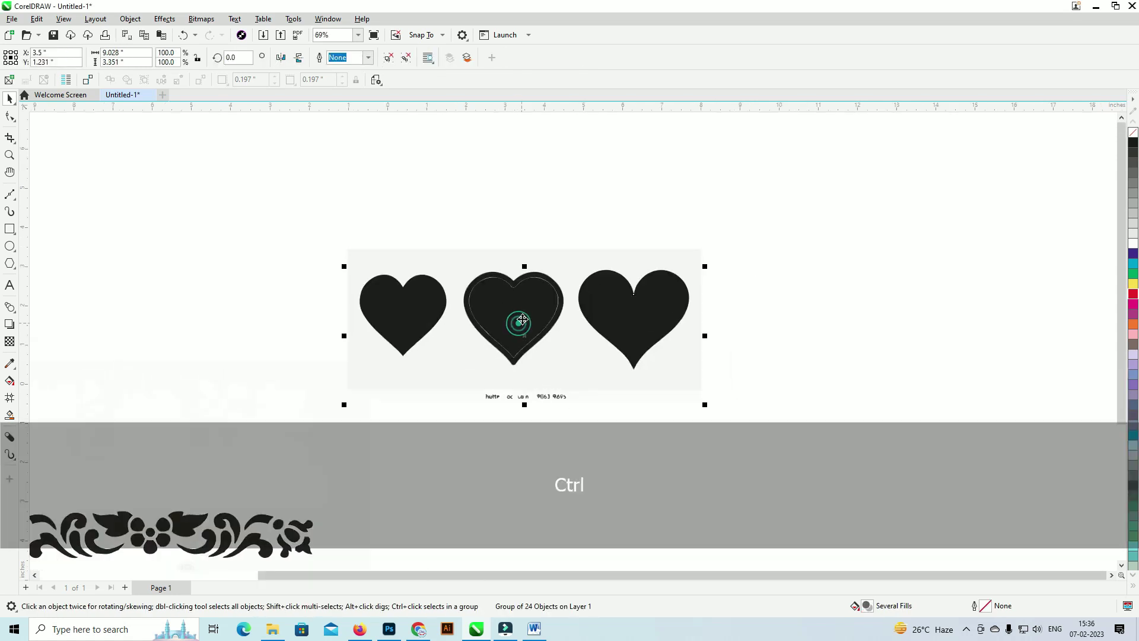
pyautogui.keyDown('ctrl'); pyautogui.click(516, 324); pyautogui.keyUp('ctrl')
pyautogui.hotkey('ctrl', 'x')
pyautogui.click(622, 302)
pyautogui.press('Delete')
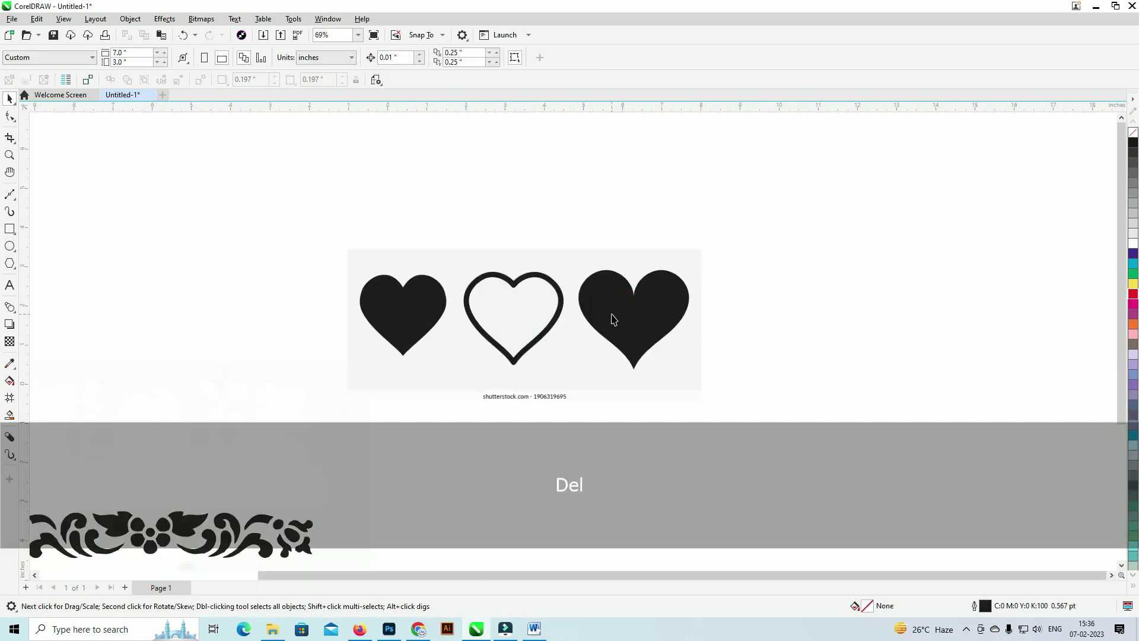
# Step: Paste the heart onto the card just below the name, scaled to about 43.9% and rotated about 6 degrees
pyautogui.scroll(1, 582, 329)
pyautogui.hotkey('ctrl', 'v')
pyautogui.scroll(1, 493, 294)
pyautogui.moveTo(576, 236); pyautogui.dragTo(548, 253)
pyautogui.scroll(1, 501, 293)
pyautogui.click(542, 284)
pyautogui.moveTo(514, 298); pyautogui.dragTo(410, 238)
pyautogui.scroll(1, 409, 236)
pyautogui.click(411, 232)
pyautogui.moveTo(466, 194); pyautogui.dragTo(440, 271)
pyautogui.scroll(-1, 436, 259)
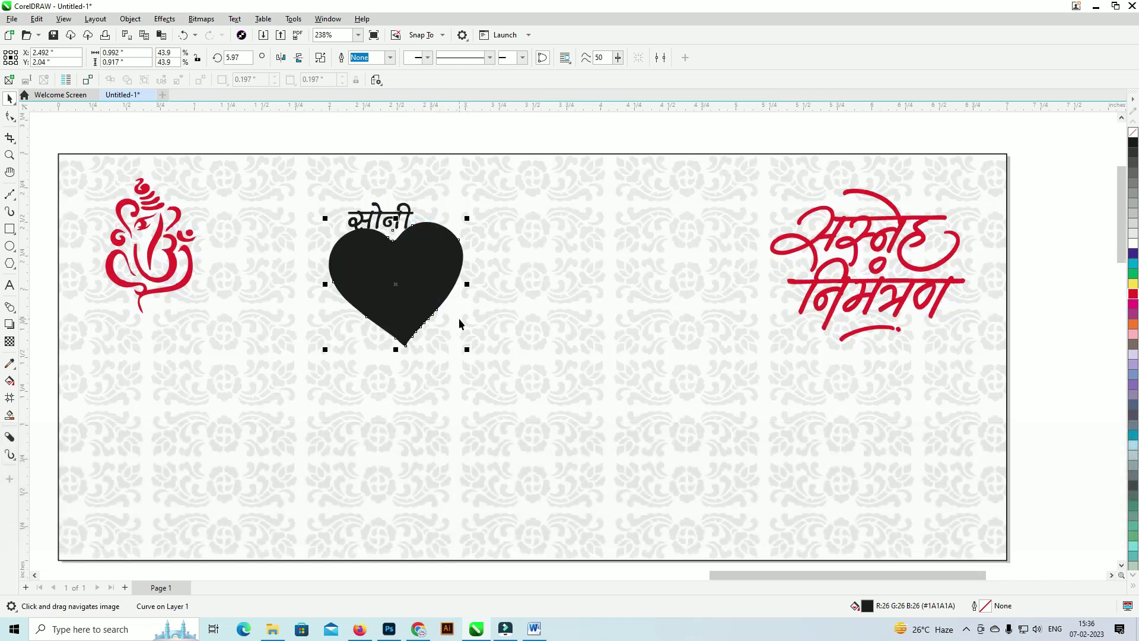
# Step: Duplicate the heart, mirror the copy horizontally and move it to the right so it overlaps the original
pyautogui.scroll(1, 460, 323)
pyautogui.press('KP_Add')
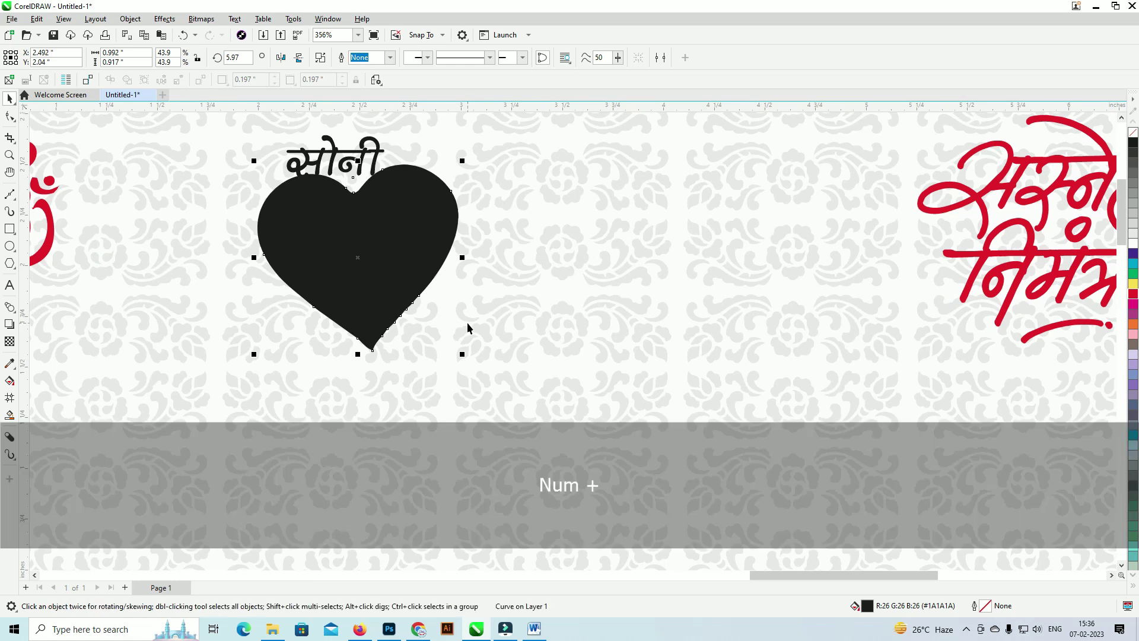
pyautogui.moveTo(422, 229); pyautogui.dragTo(471, 245)
pyautogui.hotkey('ctrl', 'z')
pyautogui.click(282, 58)
pyautogui.moveTo(409, 214); pyautogui.dragTo(571, 239)
pyautogui.scroll(-1, 514, 239)
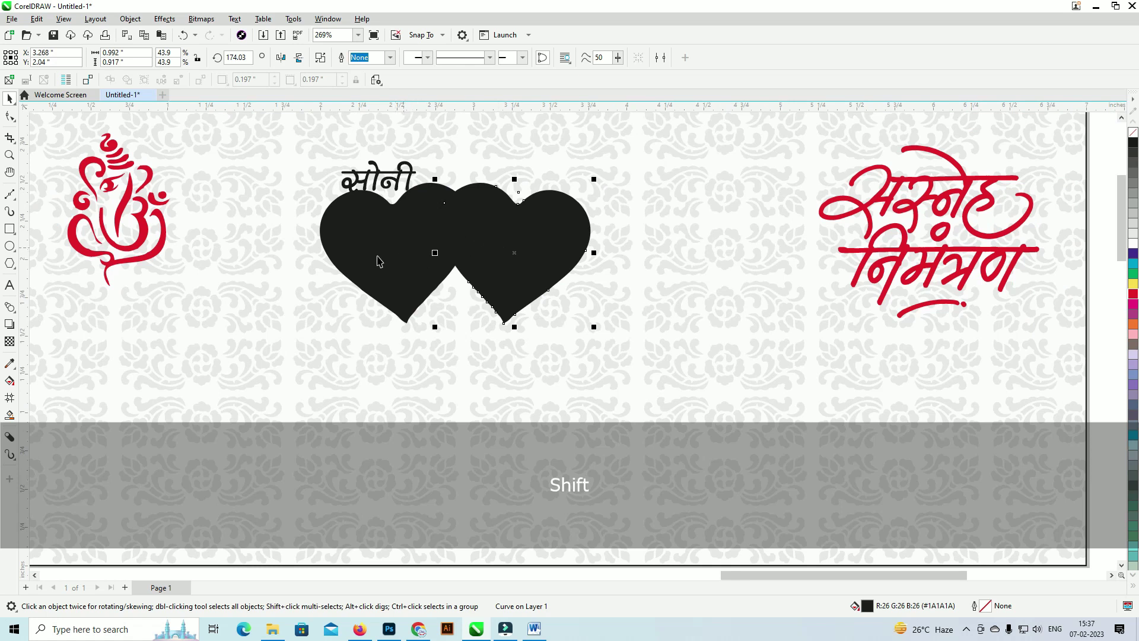
# Step: Rotate the left heart to about 14 degrees and the right heart to about 162.6 degrees so their tips lean together
pyautogui.click(392, 242)
pyautogui.moveTo(475, 176); pyautogui.dragTo(466, 165)
pyautogui.click(525, 239)
pyautogui.moveTo(595, 177); pyautogui.dragTo(607, 199)
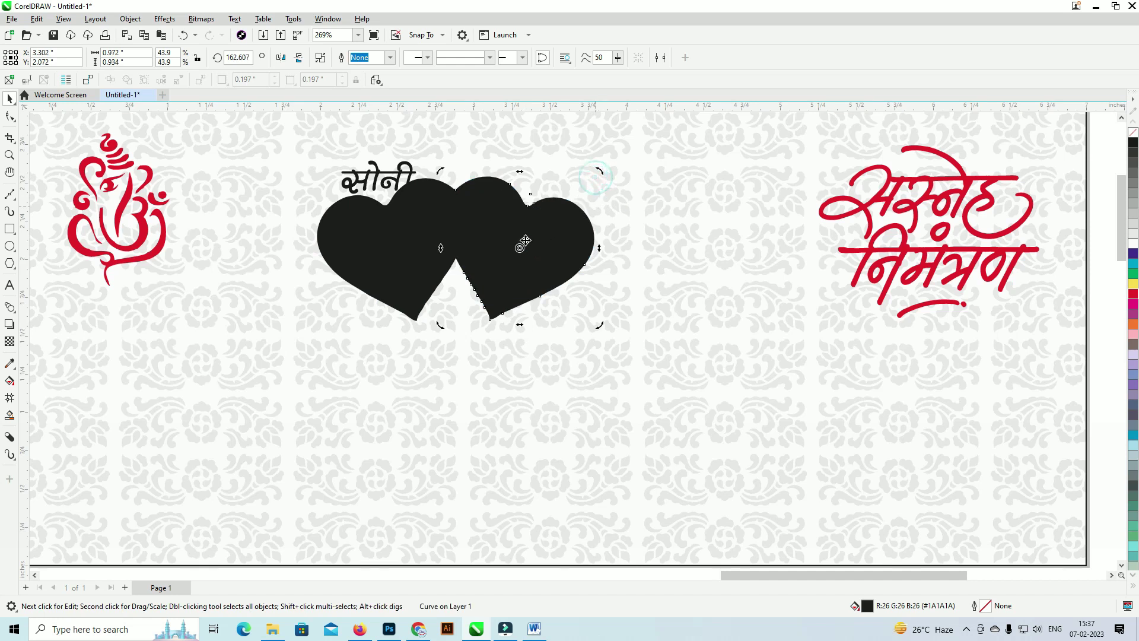
# Step: Move both hearts together about 0.39 inch right and 0.24 inch down on the card
pyautogui.keyDown('shift'); pyautogui.click(401, 243); pyautogui.keyUp('shift')
pyautogui.moveTo(474, 242); pyautogui.dragTo(532, 219)
pyautogui.moveTo(542, 213); pyautogui.dragTo(529, 275)
pyautogui.moveTo(529, 275); pyautogui.dragTo(508, 259)
pyautogui.moveTo(457, 200); pyautogui.dragTo(448, 232)
# Step: Place the name text on the left heart, fill it white and bring it to the front
pyautogui.moveTo(350, 198); pyautogui.dragTo(418, 311)
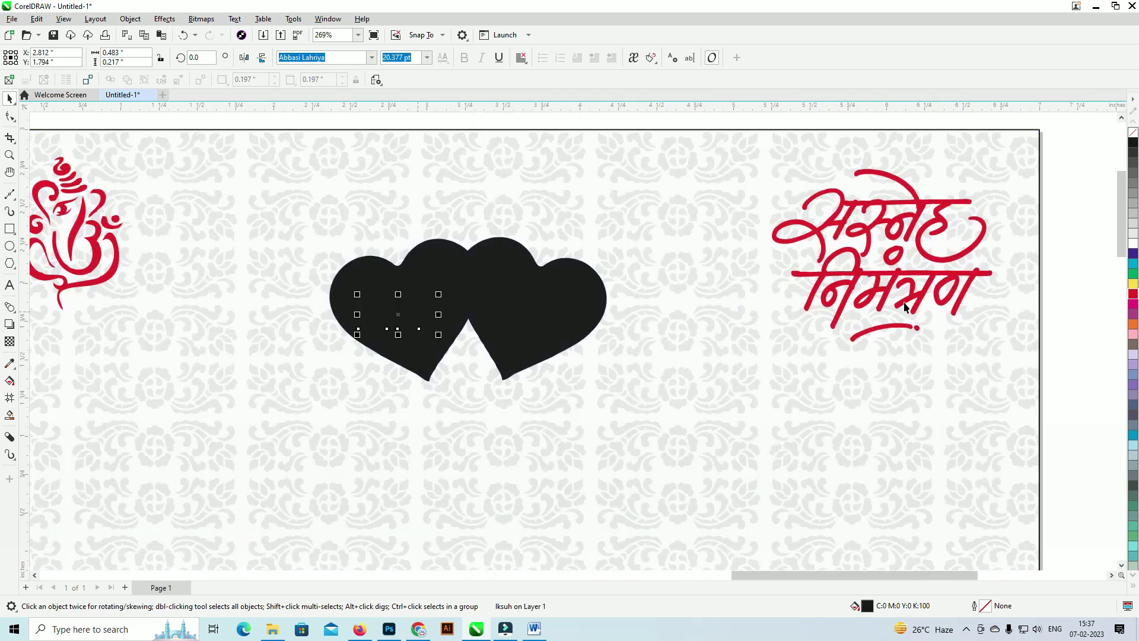
pyautogui.click(1132, 246)
pyautogui.hotkey('shift', 'pageup')
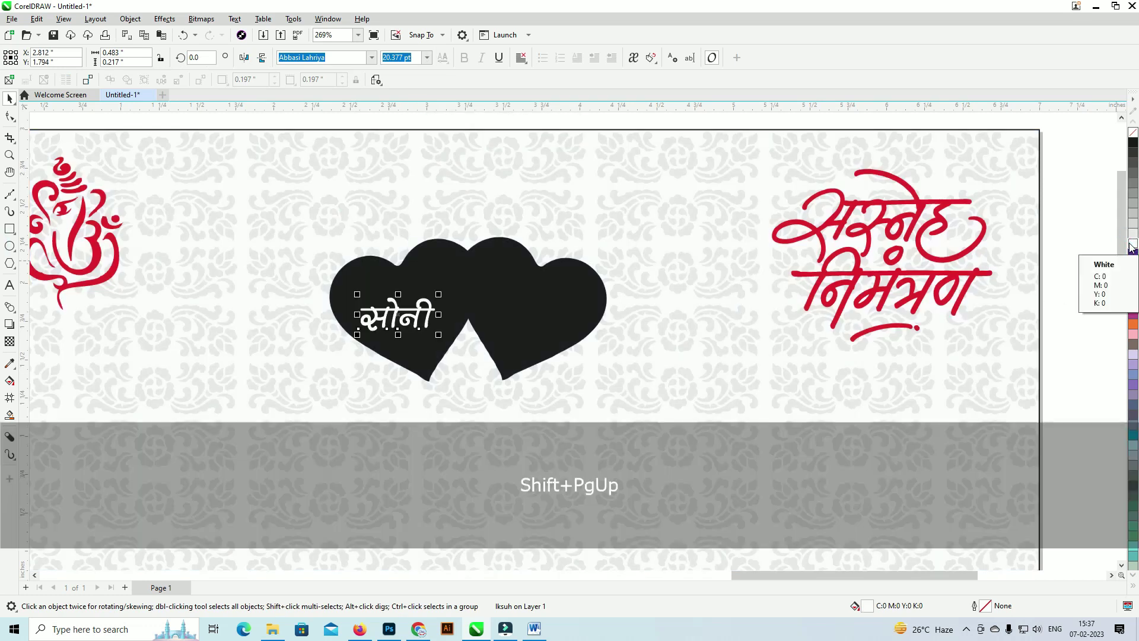
pyautogui.scroll(2, 457, 324)
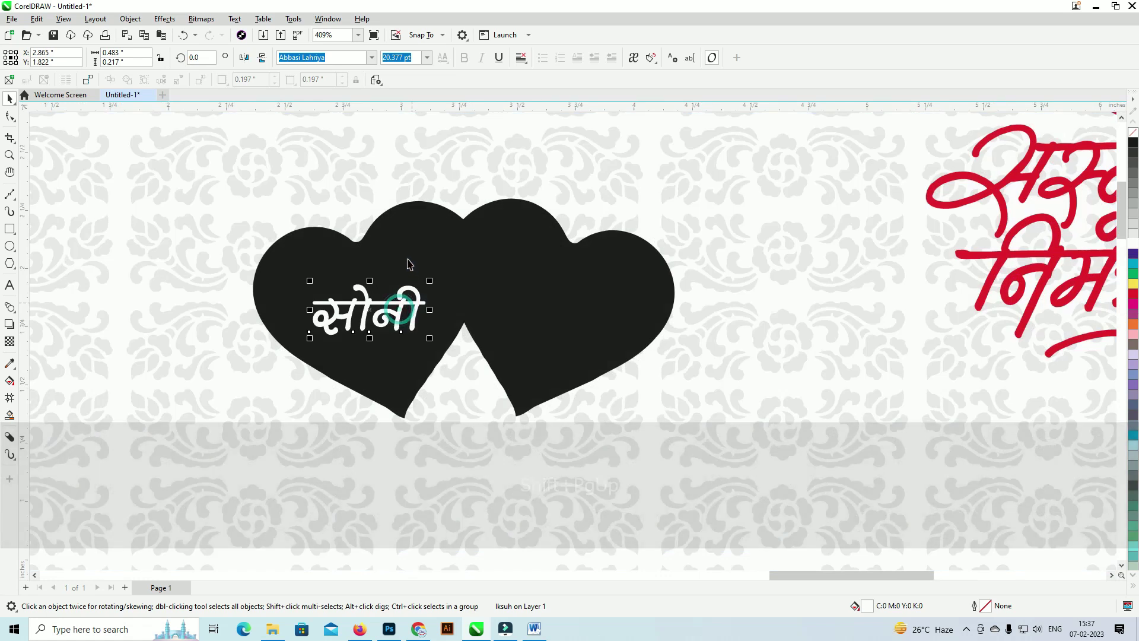
# Step: Fill both hearts with red (C0 M100 Y100 K0)
pyautogui.click(407, 255)
pyautogui.click(1133, 294)
pyautogui.click(557, 296)
pyautogui.hotkey('ctrl', 'r')
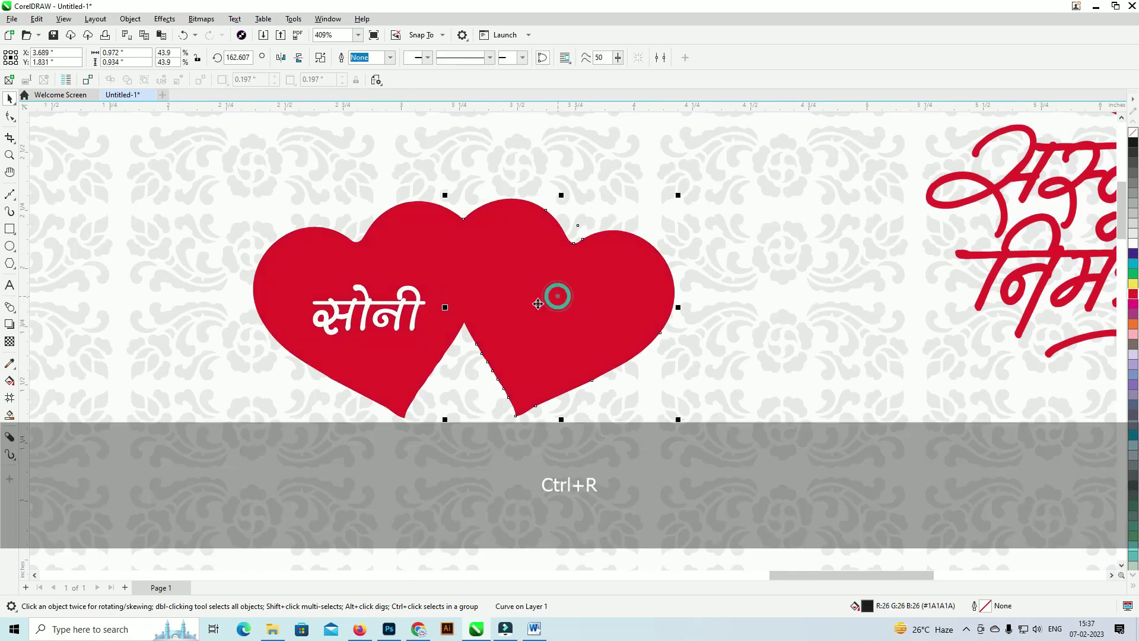
# Step: Give both hearts a 4 pt red outline (C0 M100 Y100 K0) and remove their fill
pyautogui.scroll(-1, 487, 297)
pyautogui.scroll(1, 445, 275)
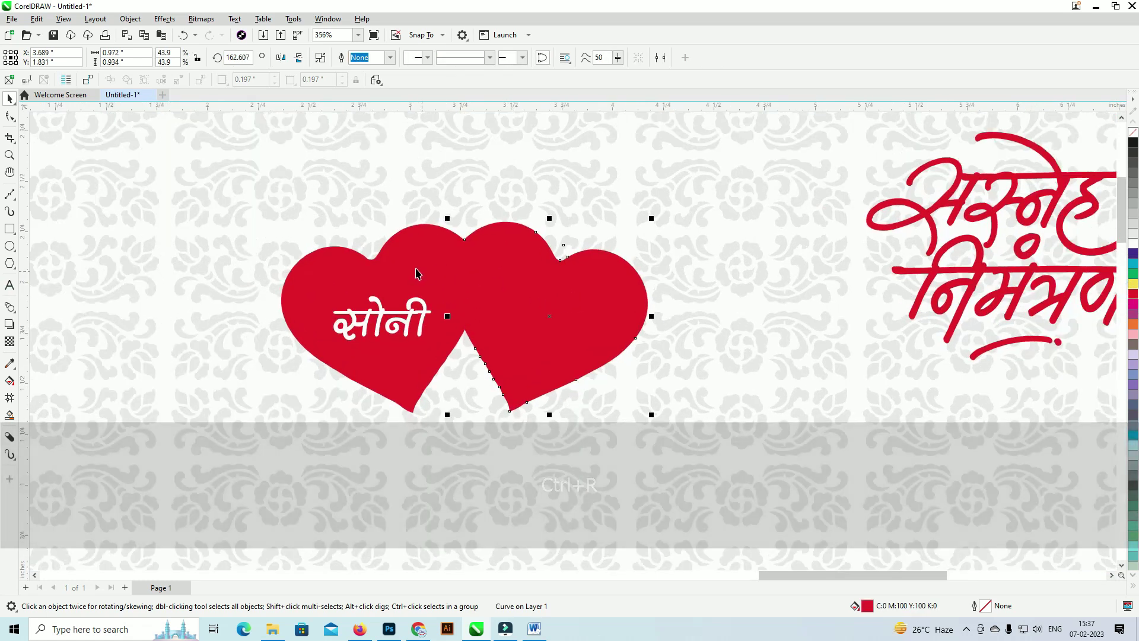
pyautogui.keyDown('shift'); pyautogui.click(412, 251); pyautogui.keyUp('shift')
pyautogui.scroll(-1, 632, 303)
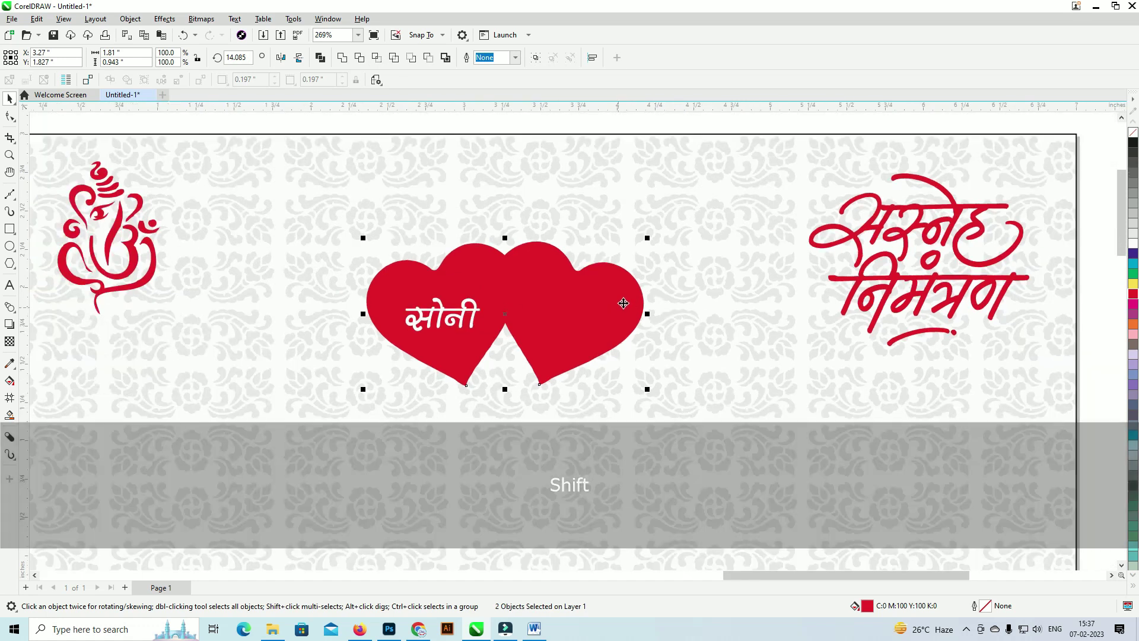
pyautogui.scroll(1, 579, 305)
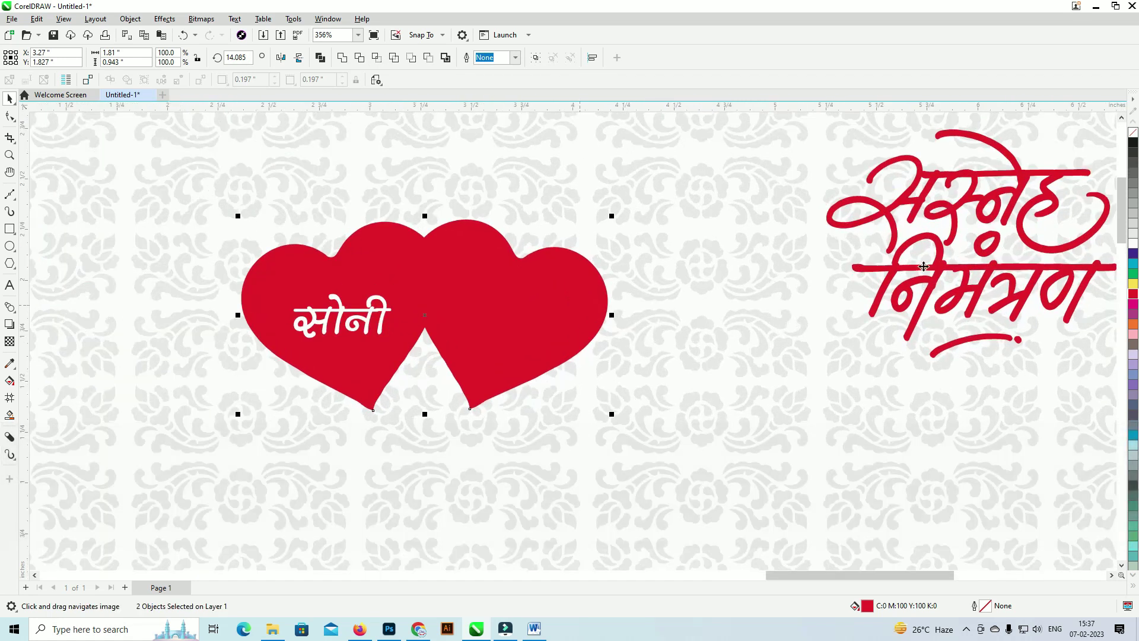
pyautogui.rightClick(1135, 298)
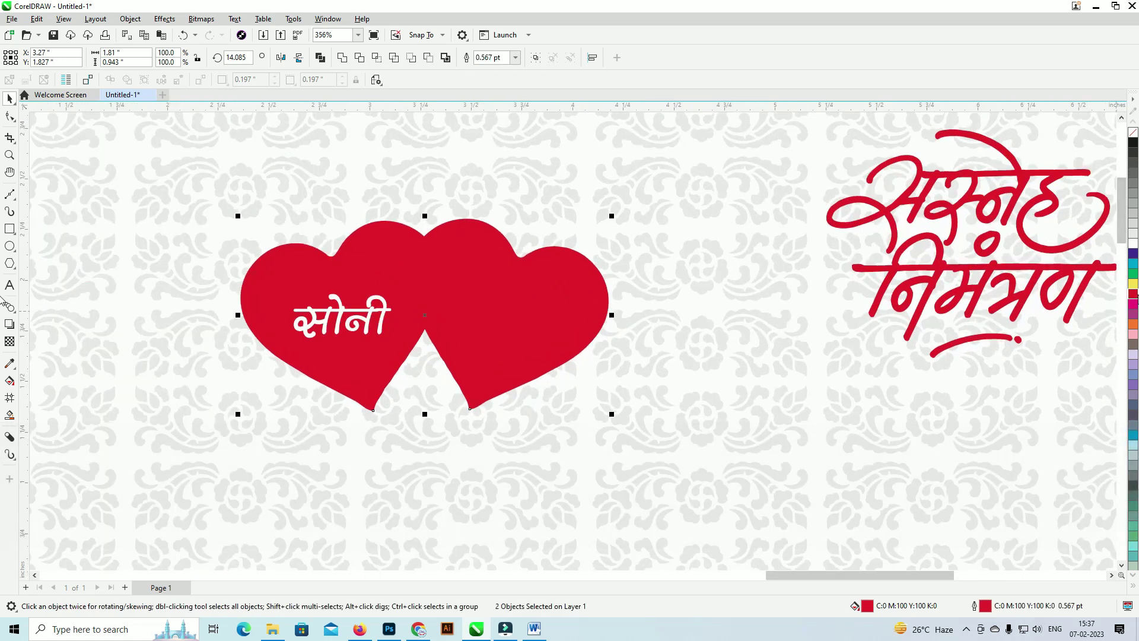
pyautogui.press('F12')
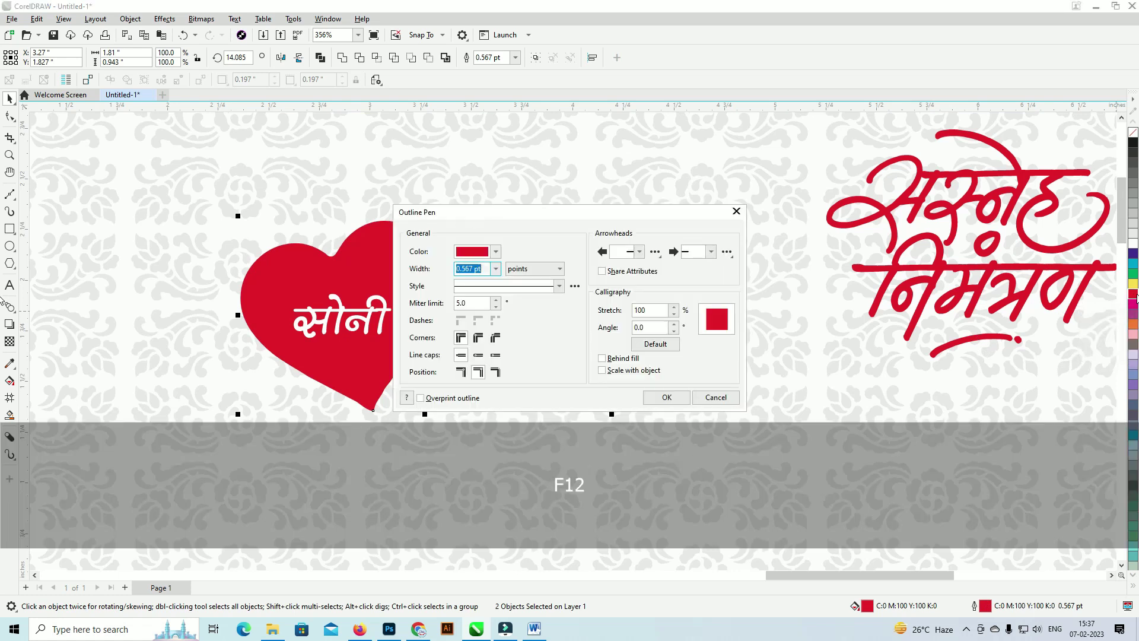
pyautogui.write('4')
pyautogui.press('Return')
pyautogui.click(1134, 132)
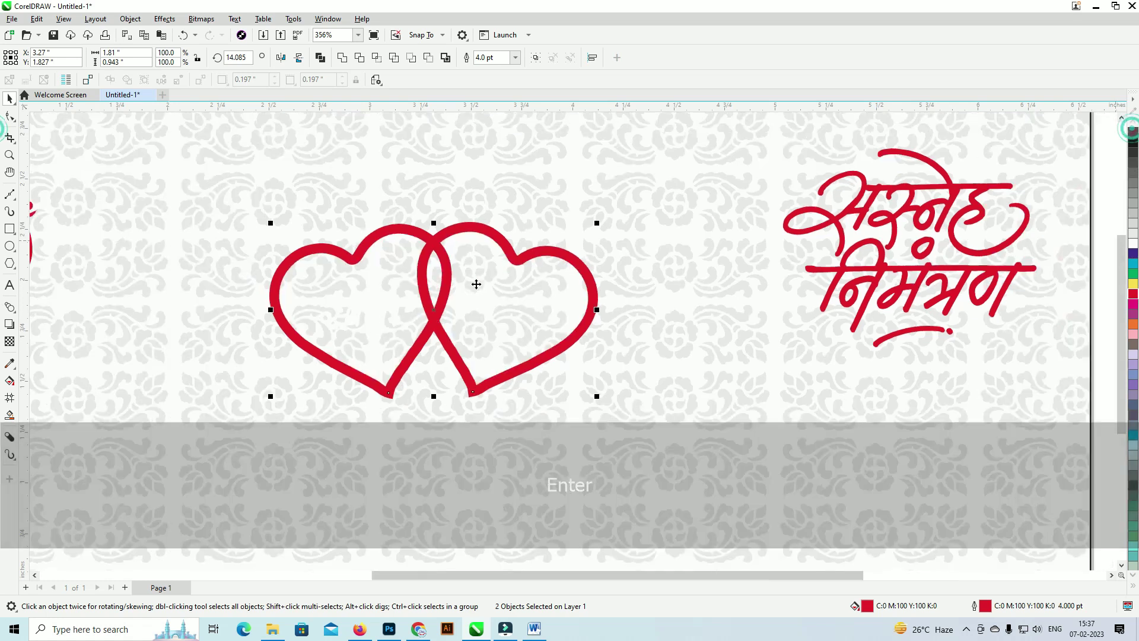
# Step: Fill the name text in the left heart with red (C0 M100 Y100 K0)
pyautogui.scroll(-2, 522, 284)
pyautogui.moveTo(456, 341); pyautogui.dragTo(456, 341)
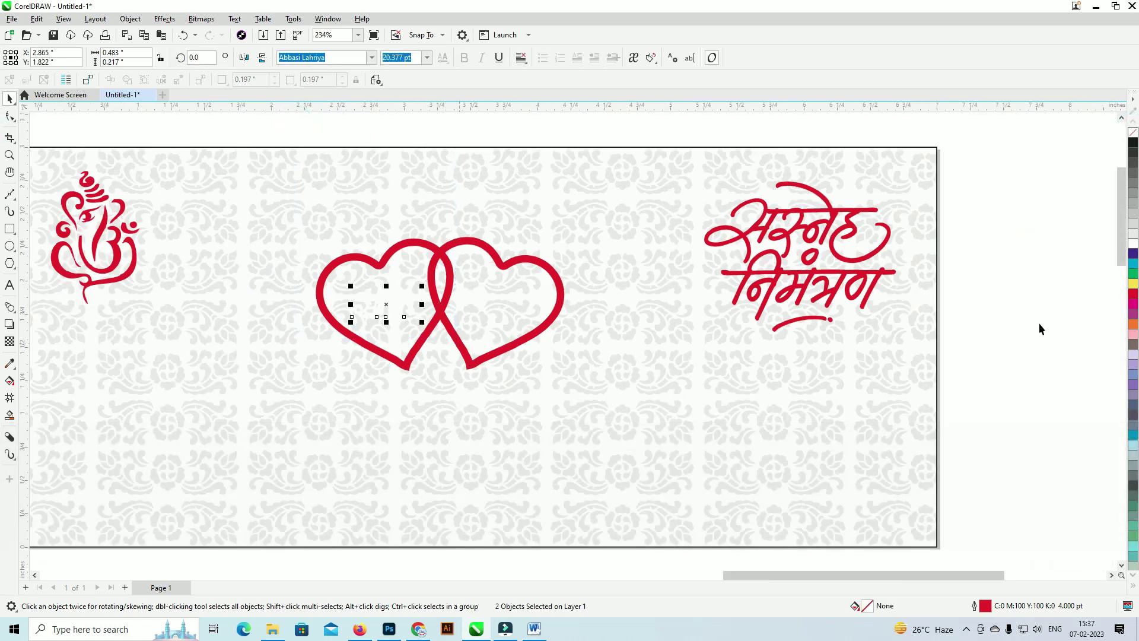
pyautogui.click(1132, 293)
# Step: Duplicate the name text into the right heart, replace it with the second name and centre it there
pyautogui.scroll(3, 376, 332)
pyautogui.moveTo(421, 274); pyautogui.dragTo(665, 274)
pyautogui.rightClick(665, 274)
pyautogui.doubleClick(665, 274)
pyautogui.write('vHkh')
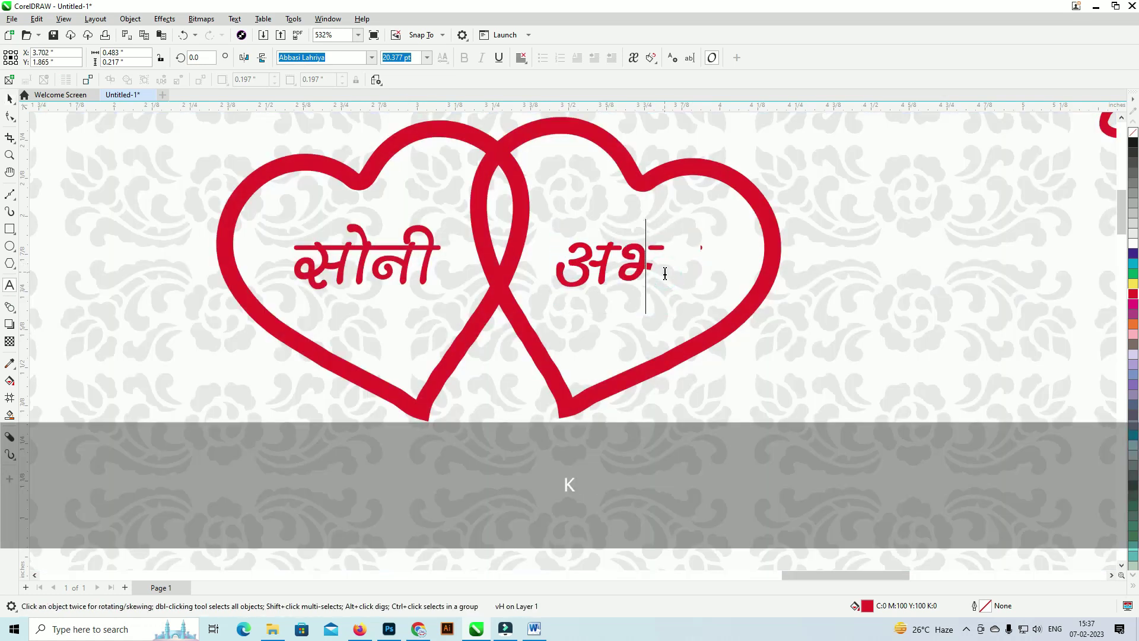
pyautogui.scroll(-3, 607, 236)
pyautogui.moveTo(607, 236); pyautogui.dragTo(575, 259)
pyautogui.click(9, 98)
pyautogui.scroll(-2, 474, 238)
pyautogui.scroll(-2, 463, 211)
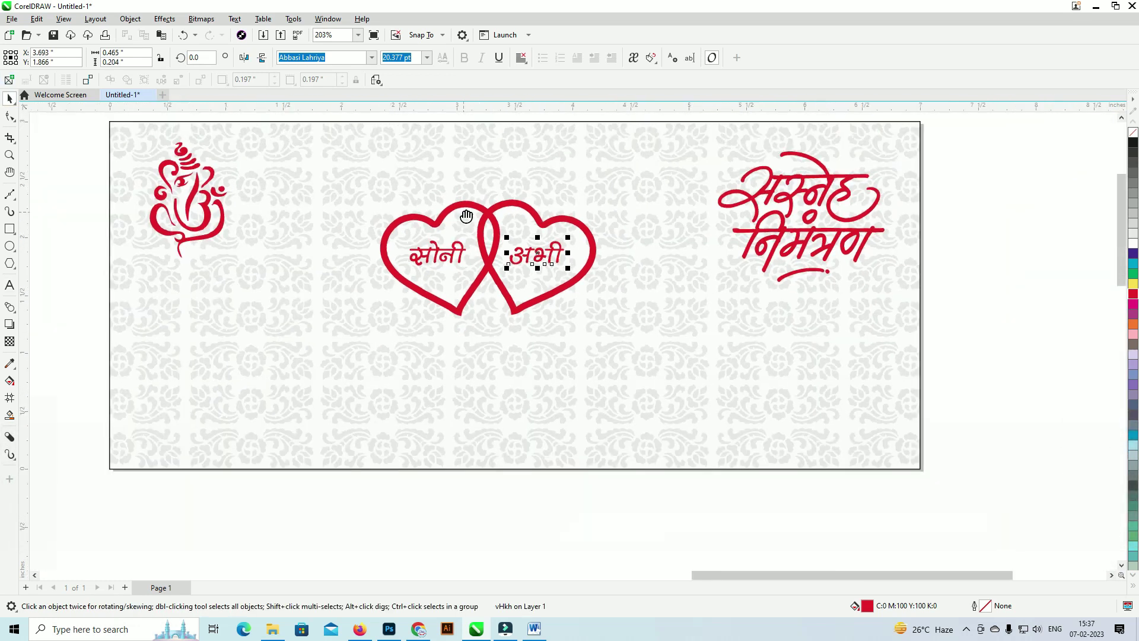
# Step: Scale the two hearts and their names down slightly and enlarge the Ganesha a little
pyautogui.moveTo(667, 425); pyautogui.dragTo(667, 426)
pyautogui.moveTo(592, 351); pyautogui.dragTo(545, 319)
pyautogui.press('shift')
pyautogui.moveTo(319, 147); pyautogui.dragTo(143, 351)
pyautogui.moveTo(249, 326); pyautogui.dragTo(263, 342)
pyautogui.moveTo(310, 348); pyautogui.dragTo(305, 250)
pyautogui.click(316, 500)
# Step: Duplicate the right heart's name text into the empty area below the hearts and change it to "प्रतिष्ठा में,"
pyautogui.moveTo(442, 177); pyautogui.dragTo(619, 298)
pyautogui.doubleClick(619, 300)
pyautogui.hotkey('ctrl', 'a')
pyautogui.write('izf')
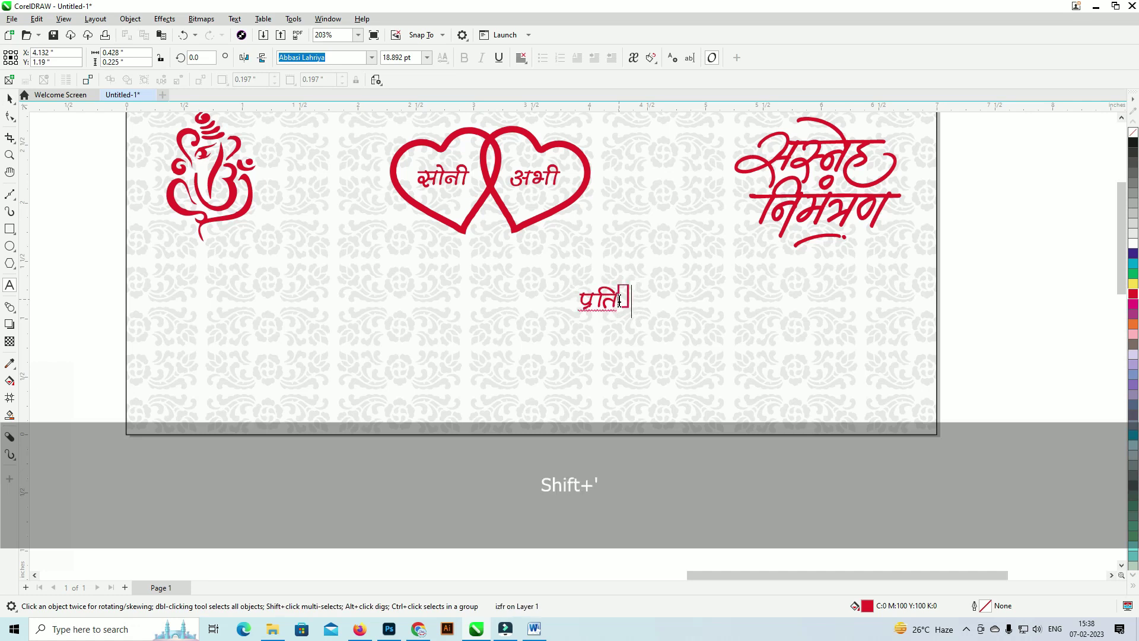
pyautogui.write('r"B')
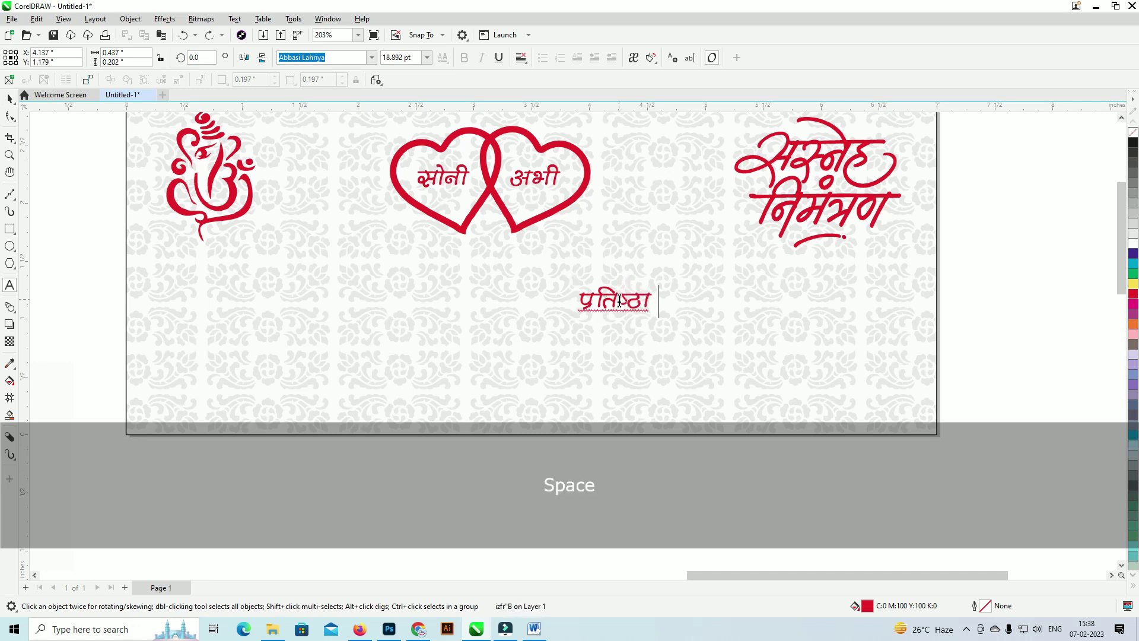
# Step: Set the "प्रतिष्ठा में," text to the Abbasi Singhai font and shrink it to about 15.4 pt
pyautogui.hotkey('ctrl', 'a')
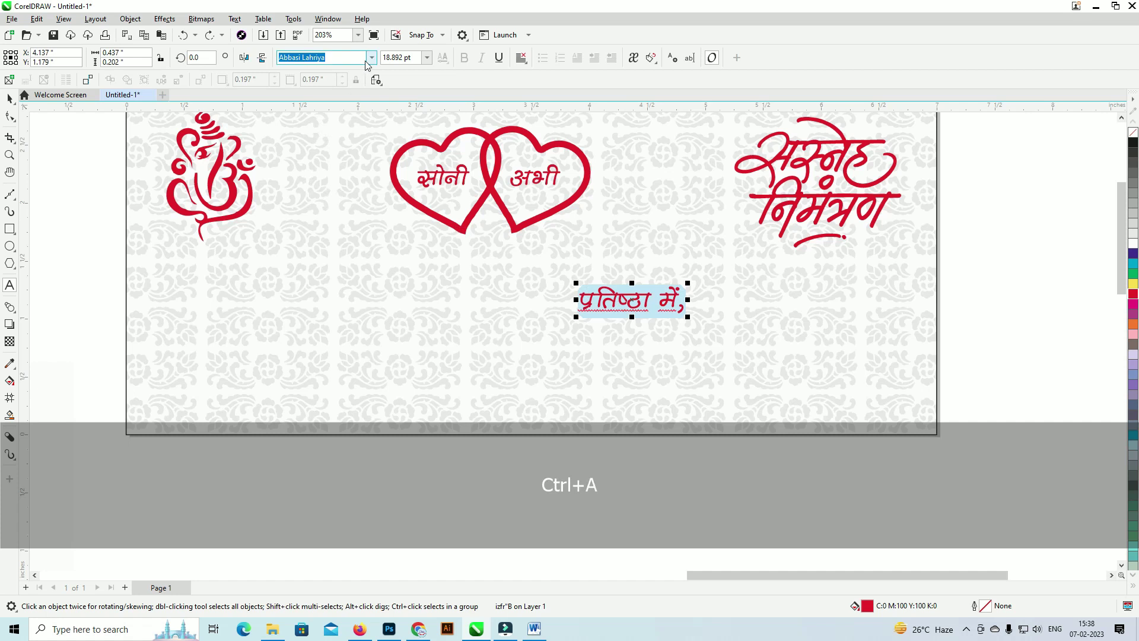
pyautogui.click(371, 57)
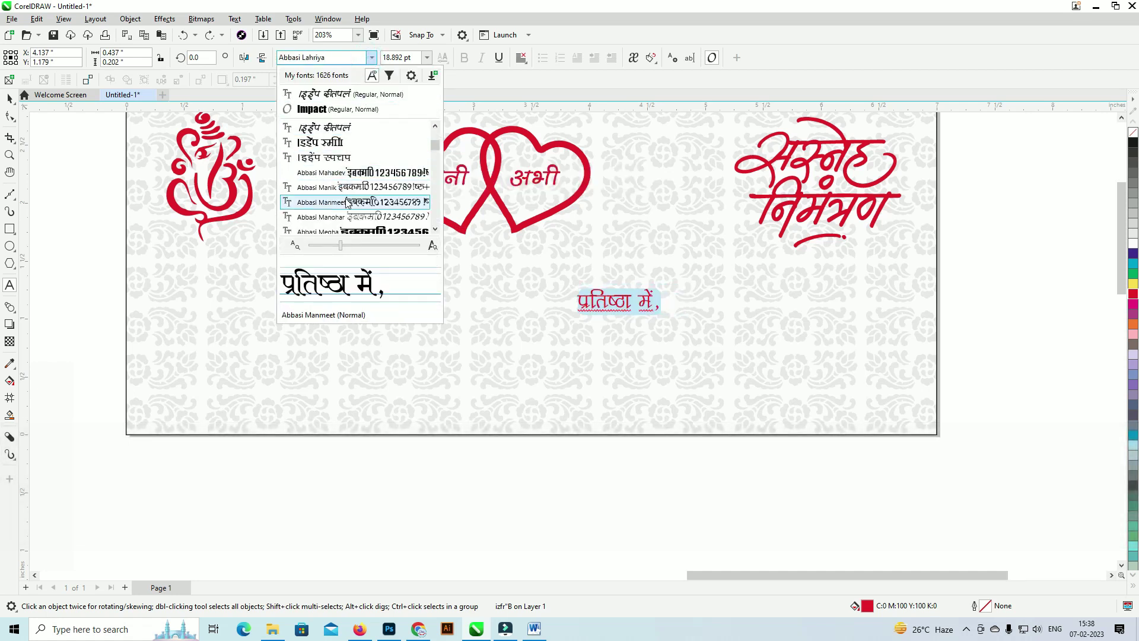
pyautogui.scroll(-1, 346, 213)
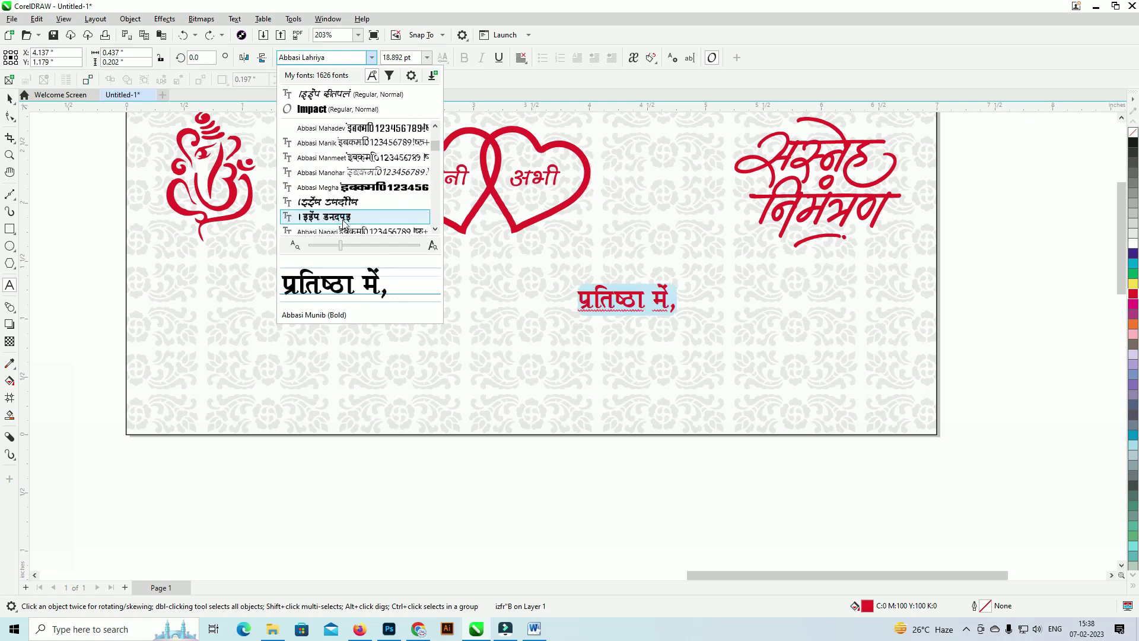
pyautogui.scroll(-1, 345, 222)
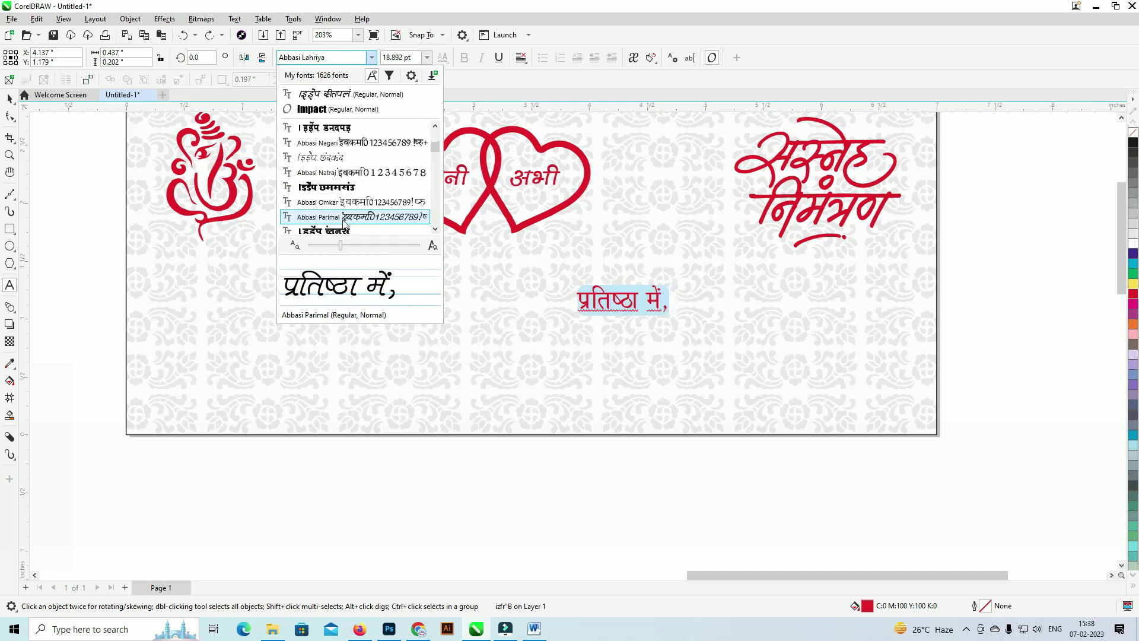
pyautogui.scroll(-2, 345, 223)
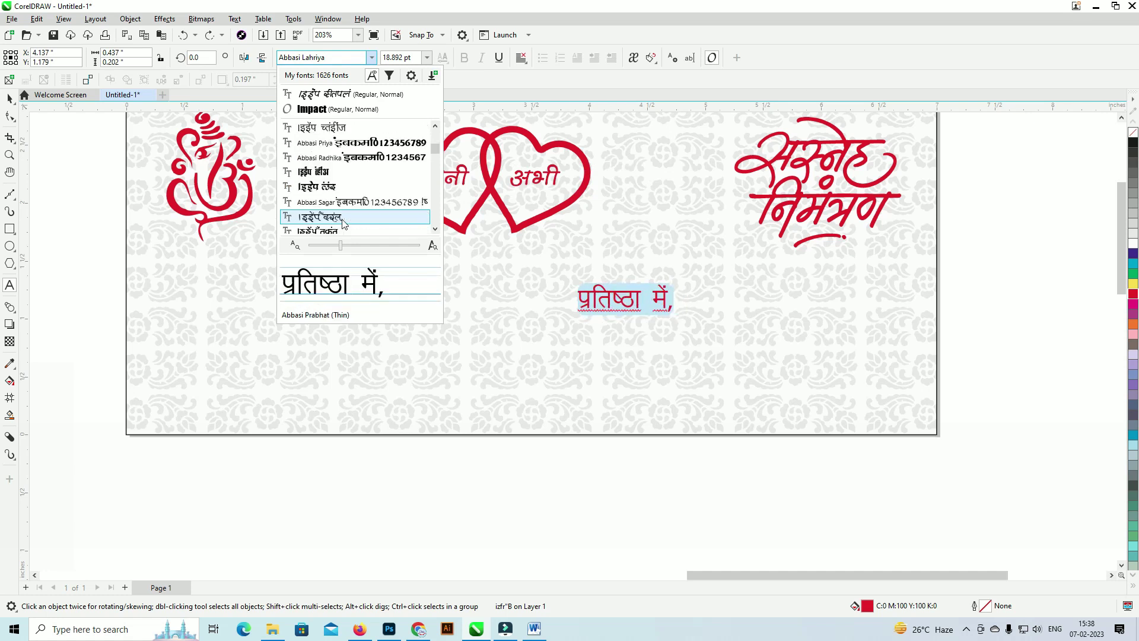
pyautogui.scroll(-1, 344, 223)
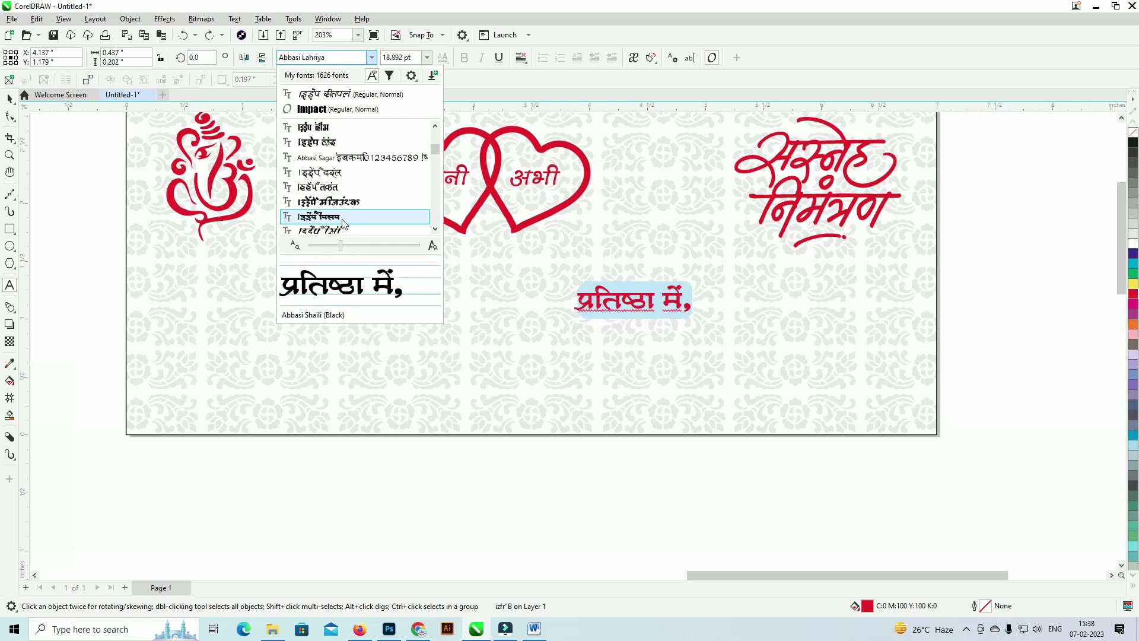
pyautogui.scroll(-1, 345, 222)
pyautogui.scroll(-1, 342, 223)
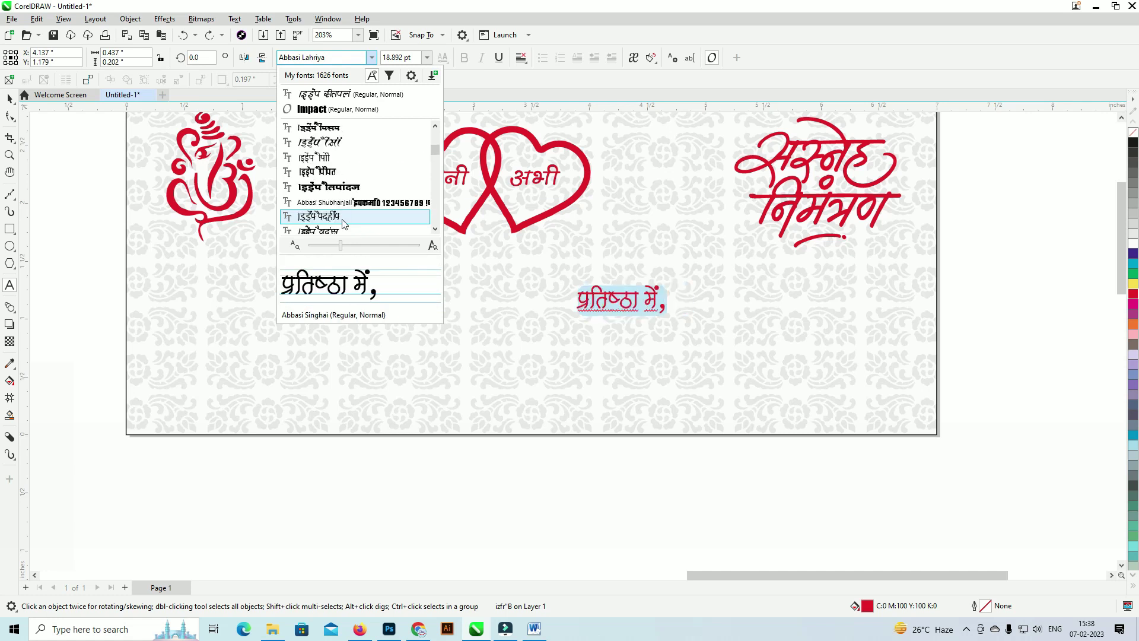
pyautogui.scroll(-1, 343, 223)
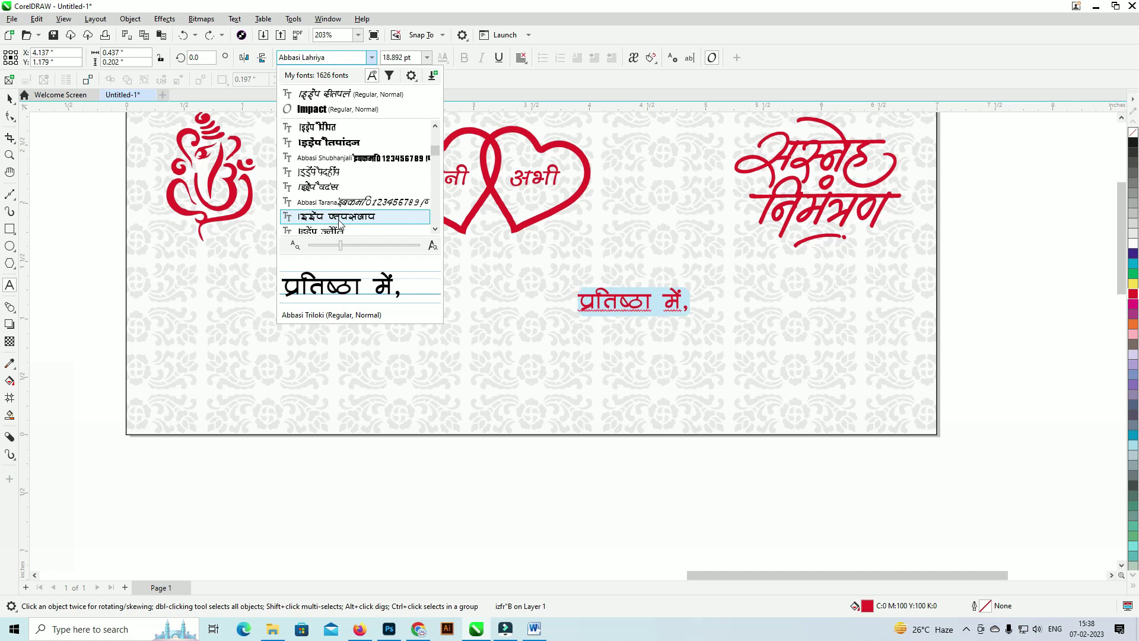
pyautogui.scroll(-1, 340, 223)
pyautogui.scroll(-3, 336, 225)
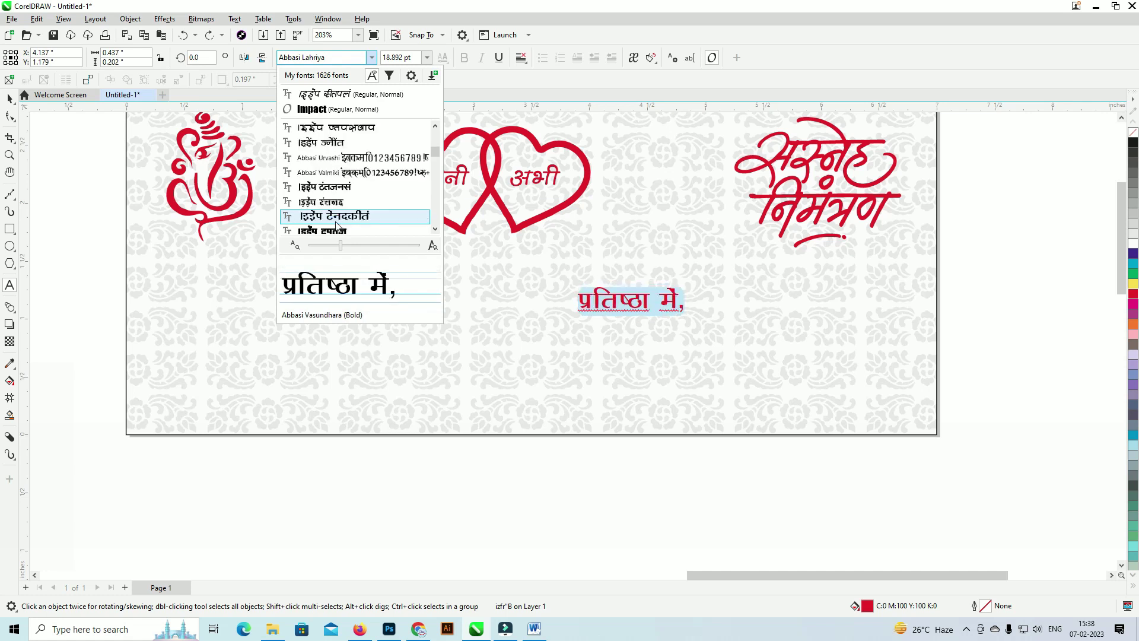
pyautogui.scroll(-1, 336, 225)
pyautogui.scroll(3, 344, 201)
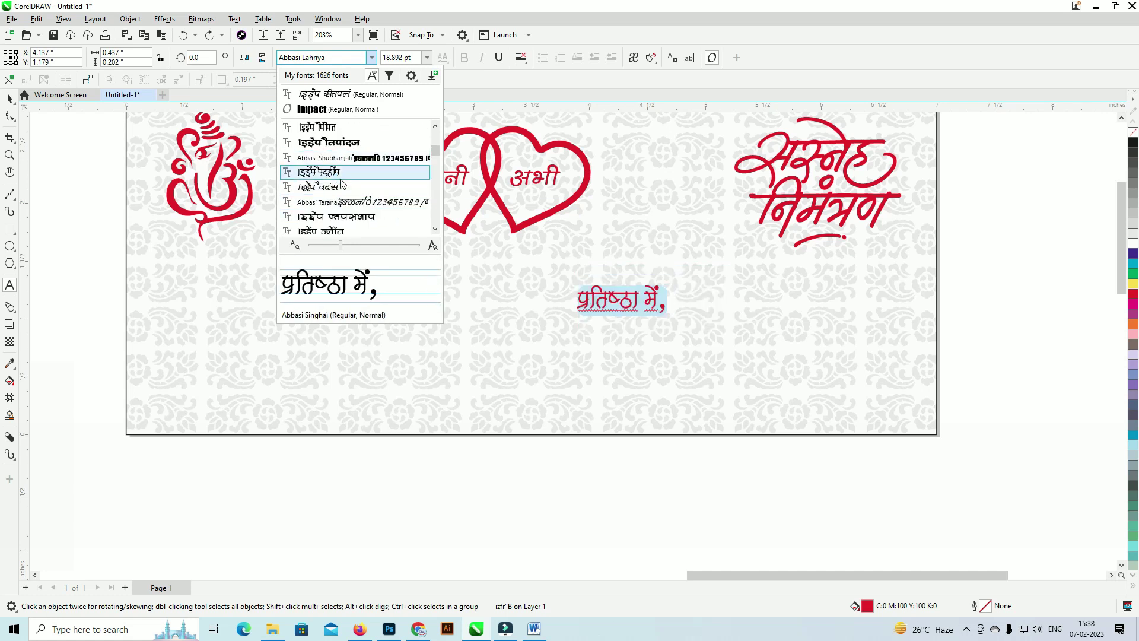
pyautogui.click(341, 178)
pyautogui.hotkey('ctrl', 'space')
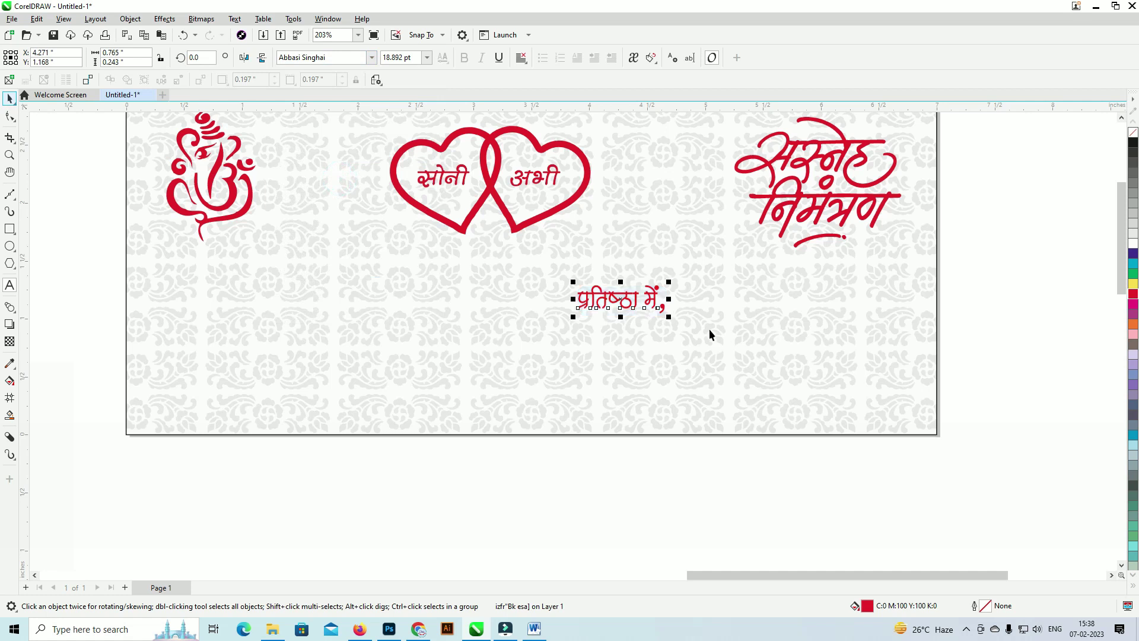
pyautogui.moveTo(671, 317); pyautogui.dragTo(650, 309)
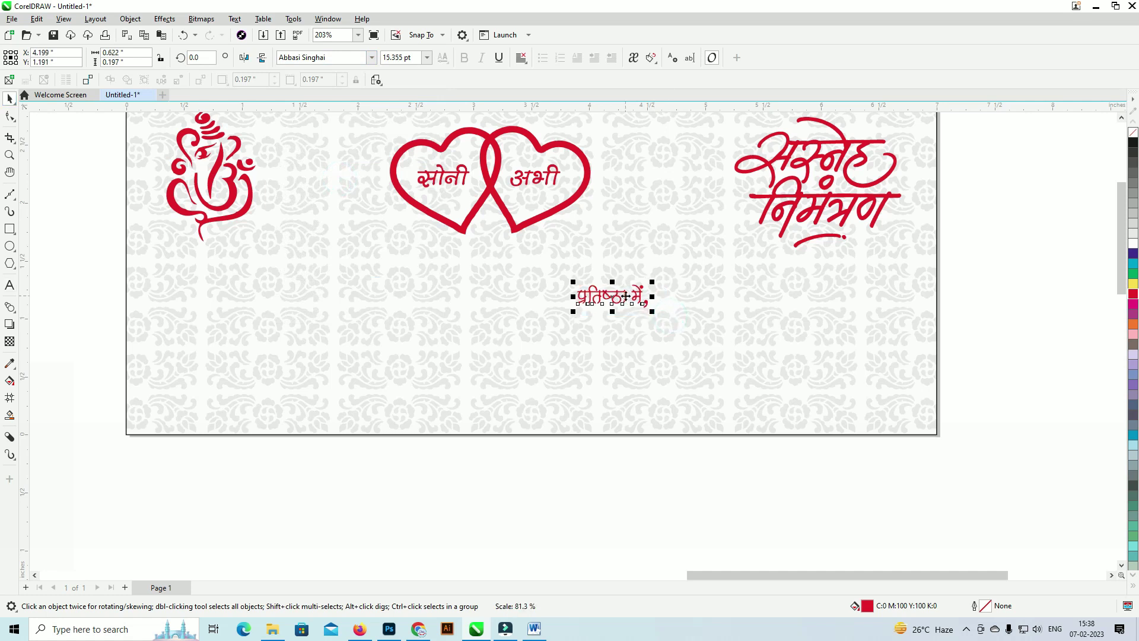
pyautogui.scroll(1, 651, 309)
pyautogui.moveTo(616, 261); pyautogui.dragTo(666, 290)
pyautogui.scroll(2, 647, 287)
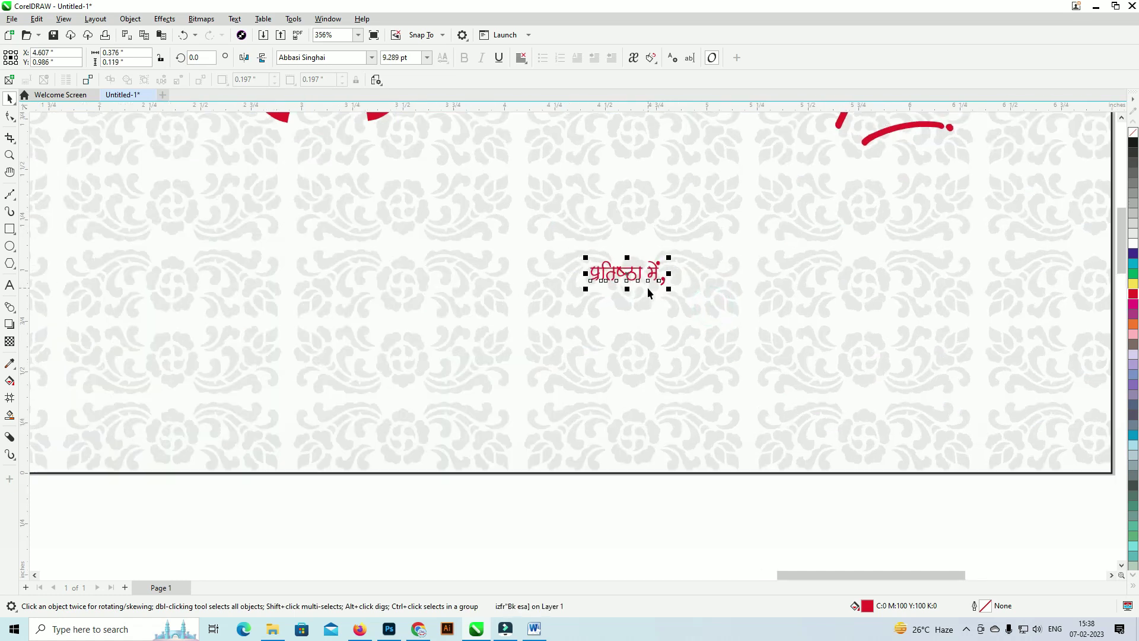
pyautogui.scroll(-3, 639, 295)
pyautogui.hotkey('ctrl', 'z')
# Step: Place a smaller copy of "प्रतिष्ठा में," at about 10.9 pt below it and change it to "श्रीमान" followed by a long dotted line
pyautogui.moveTo(604, 258); pyautogui.dragTo(641, 294)
pyautogui.rightClick(647, 291)
pyautogui.scroll(2, 616, 280)
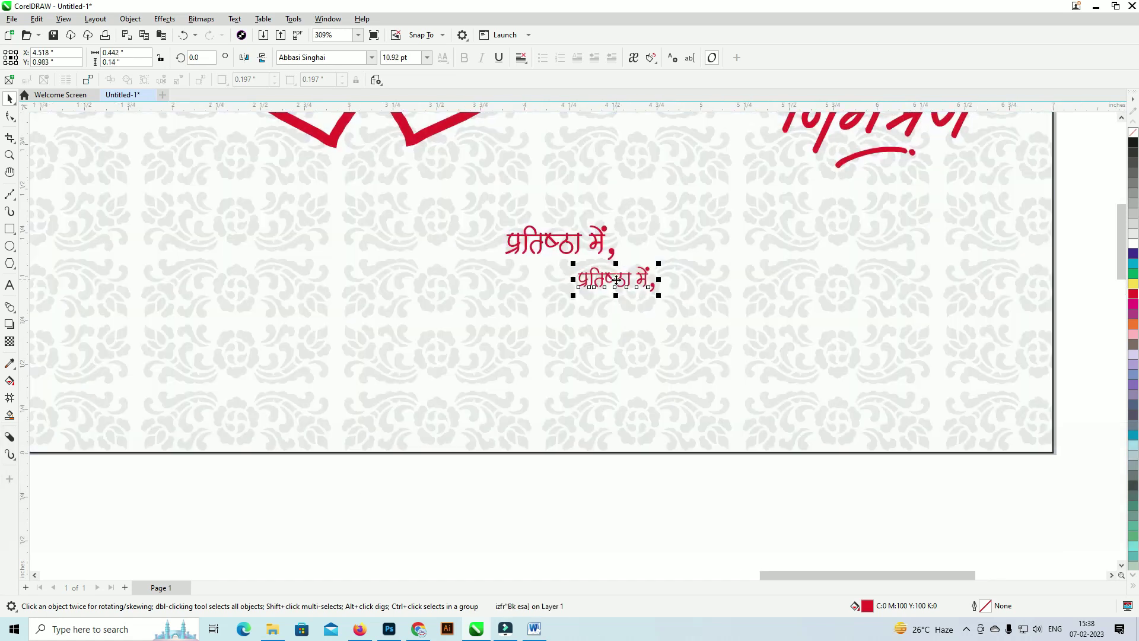
pyautogui.doubleClick(616, 280)
pyautogui.hotkey('ctrl', 'a')
pyautogui.write('J')
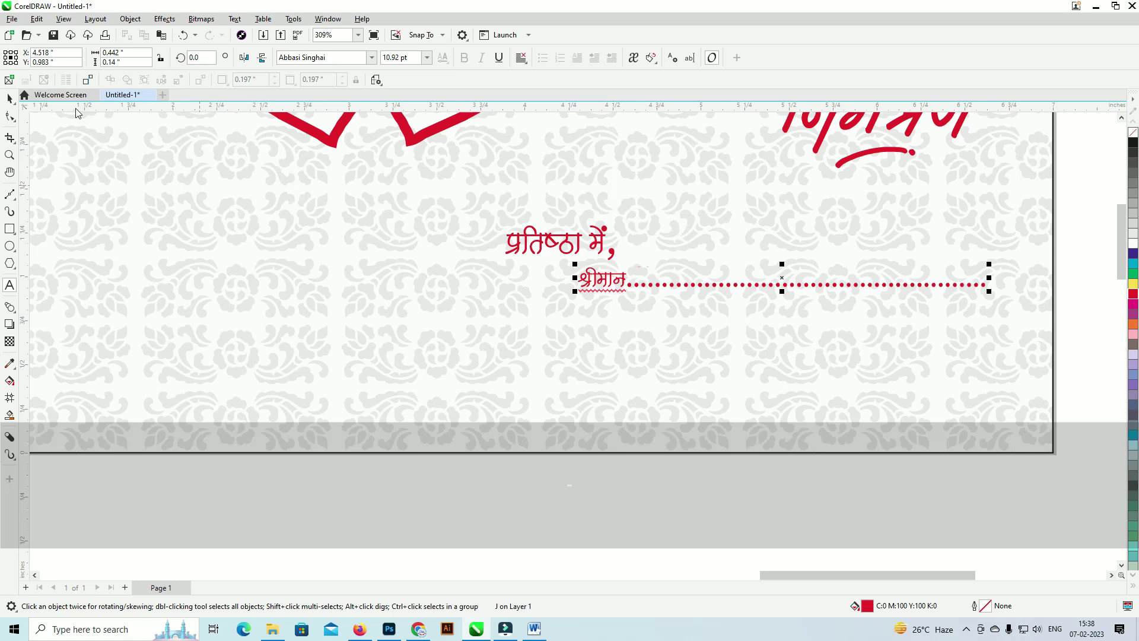
pyautogui.click(9, 98)
# Step: Duplicate the "श्रीमान" line below it, delete the word to keep only the dots, and right-align both lines
pyautogui.moveTo(609, 281); pyautogui.dragTo(557, 320)
pyautogui.doubleClick(626, 326)
pyautogui.press('BackSpace')
pyautogui.click(9, 98)
pyautogui.press('shift')
pyautogui.keyDown('shift'); pyautogui.click(621, 282); pyautogui.keyUp('shift')
pyautogui.press('r')
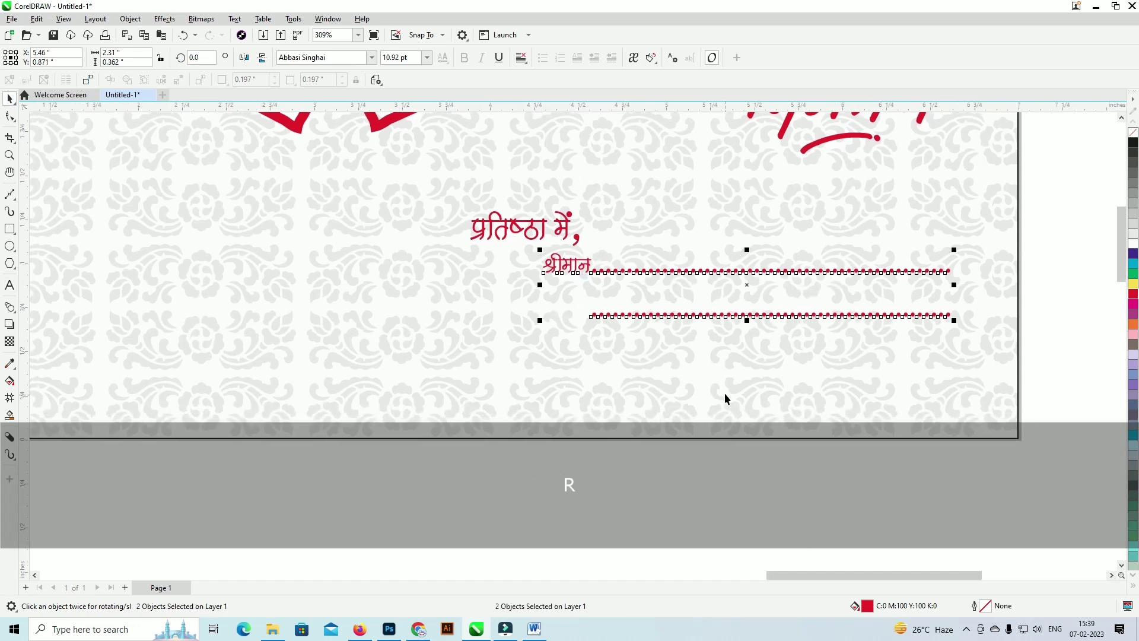
# Step: Copy the second dotted line below it, shorten the copy by deleting dots, and right-align it with the line above
pyautogui.click(746, 362)
pyautogui.moveTo(744, 314); pyautogui.dragTo(748, 351)
pyautogui.moveTo(588, 350); pyautogui.dragTo(526, 343)
pyautogui.hotkey('ctrl', 'z')
pyautogui.press('BackSpace')
pyautogui.click(10, 100)
pyautogui.keyDown('shift'); pyautogui.click(775, 315); pyautogui.keyUp('shift')
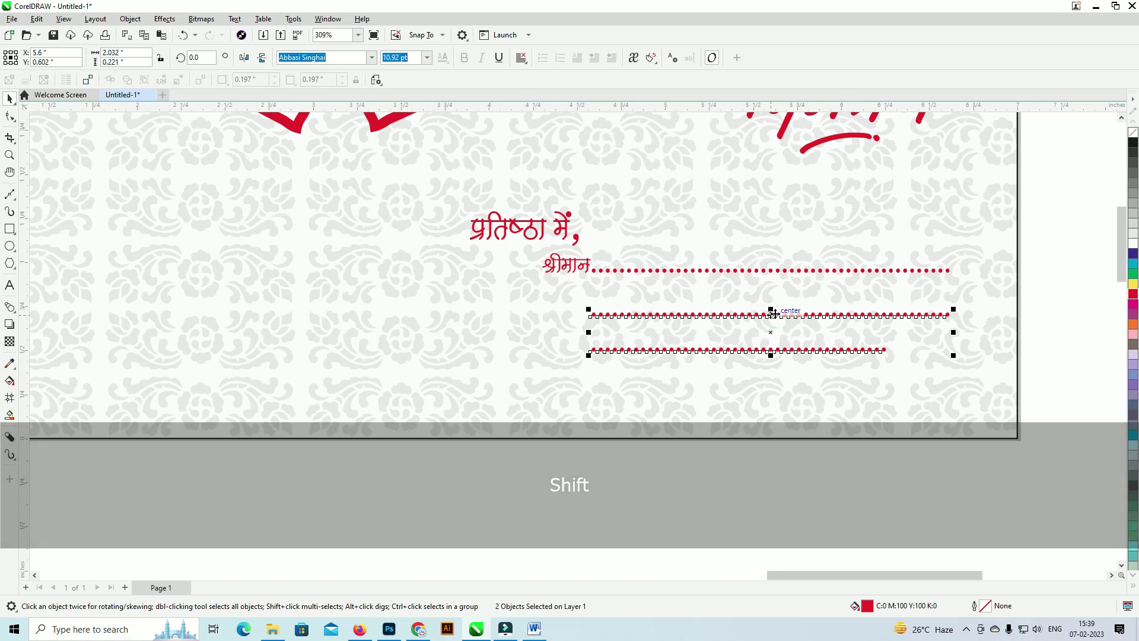
pyautogui.press('r')
# Step: Distribute the three dotted lines evenly in the vertical direction and nudge them down slightly from the heading
pyautogui.moveTo(907, 301); pyautogui.dragTo(1038, 247)
pyautogui.hotkey('shift', 'a')
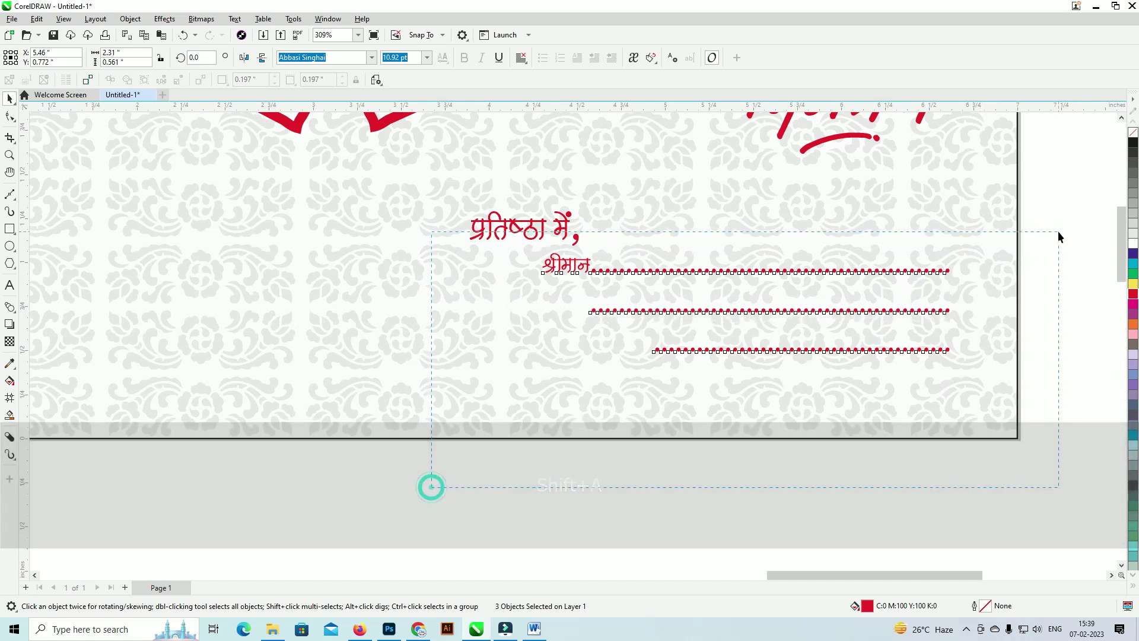
pyautogui.press('Down')
pyautogui.press('Down')
pyautogui.press('Down')
pyautogui.press('Down')
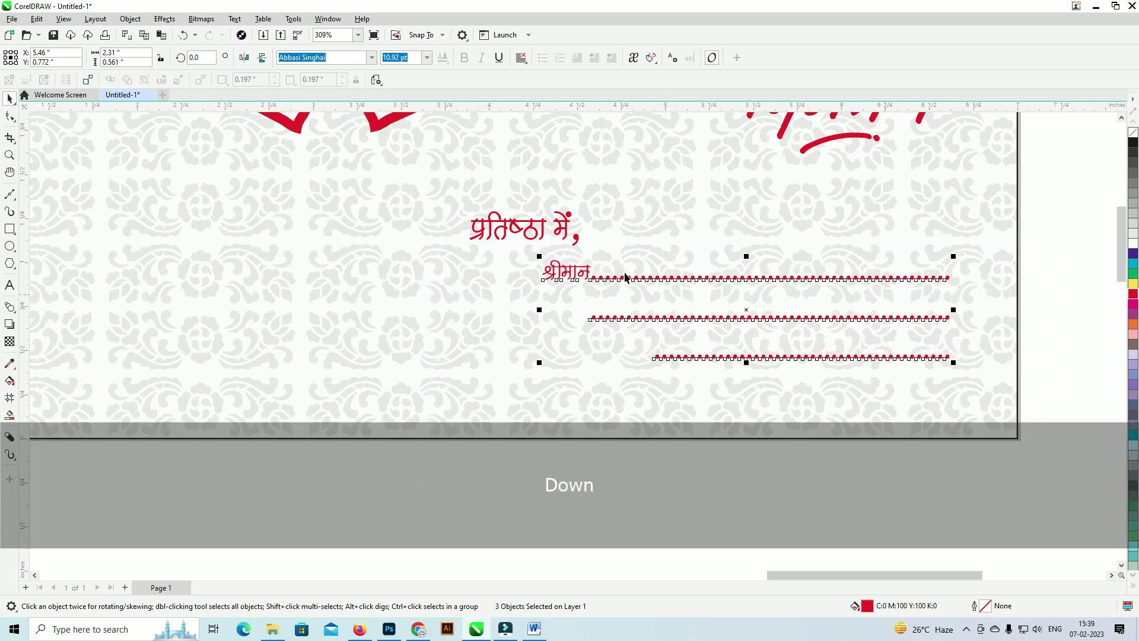
# Step: Enlarge the "प्रतिष्ठा में," heading and its three dotted lines together slightly, bringing the heading to about 15.7 pt
pyautogui.scroll(-1, 544, 325)
pyautogui.moveTo(951, 213); pyautogui.dragTo(955, 210)
pyautogui.moveTo(486, 356); pyautogui.dragTo(479, 359)
pyautogui.moveTo(555, 300); pyautogui.dragTo(646, 320)
pyautogui.scroll(-1, 585, 333)
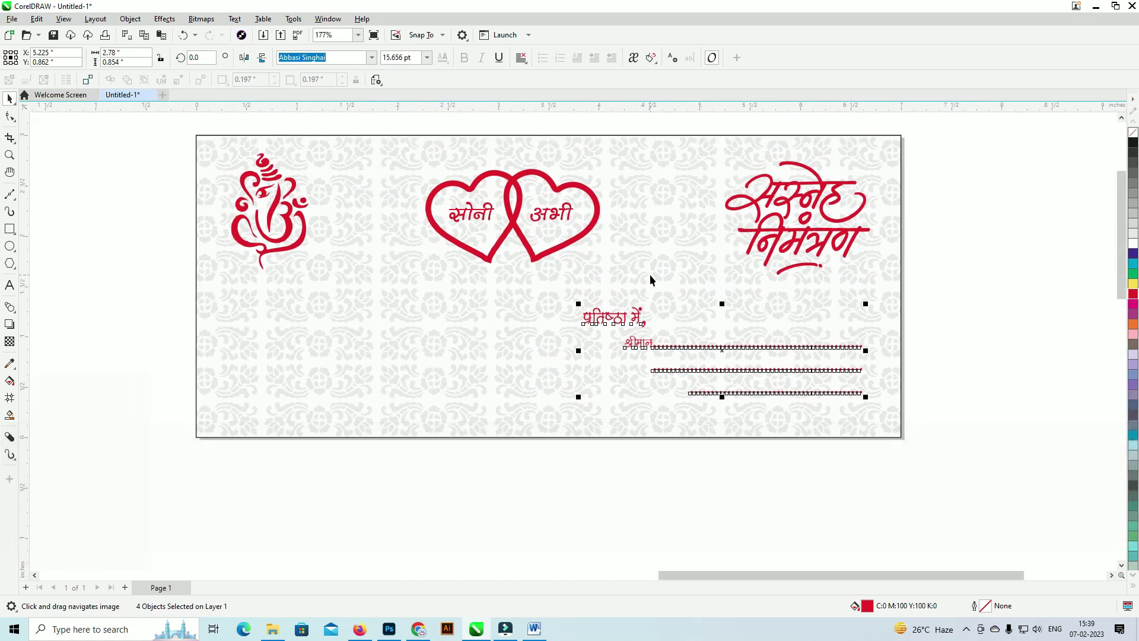
pyautogui.click(712, 189)
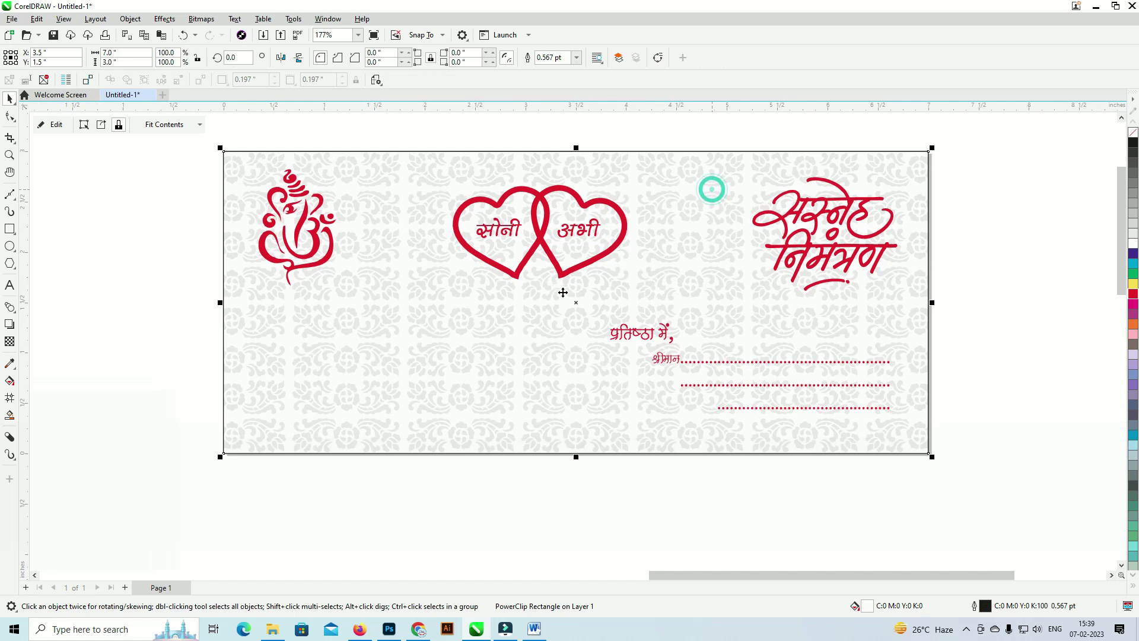
# Step: Duplicate the "प्रतिष्ठा में," heading to the card's lower-left area, below the Ganesha figure
pyautogui.moveTo(329, 524); pyautogui.dragTo(333, 474)
pyautogui.scroll(1, 375, 470)
pyautogui.moveTo(590, 293); pyautogui.dragTo(583, 339)
pyautogui.moveTo(659, 307); pyautogui.dragTo(279, 306)
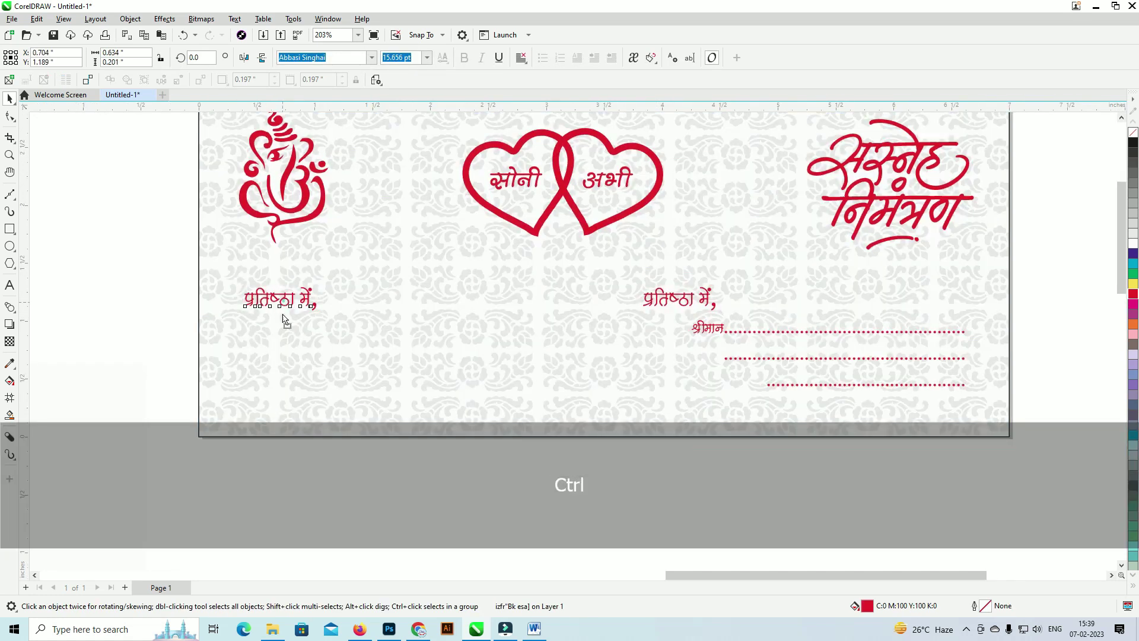
pyautogui.scroll(2, 285, 320)
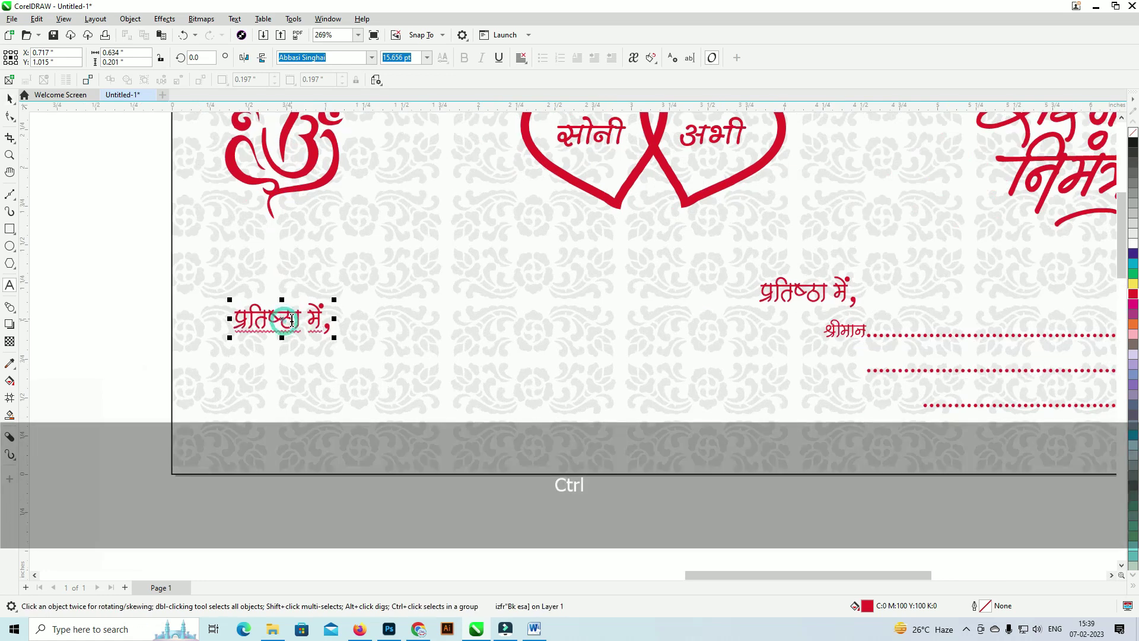
# Step: Replace the copied heading with "प्रेषक:" and add the sender's name and a "पुत्र:" line with the son's name below it at 12.656 pt
pyautogui.hotkey('ctrl', 'z')
pyautogui.write("'")
pyautogui.press('BackSpace')
pyautogui.write('"')
pyautogui.hotkey('ctrl', 'z')
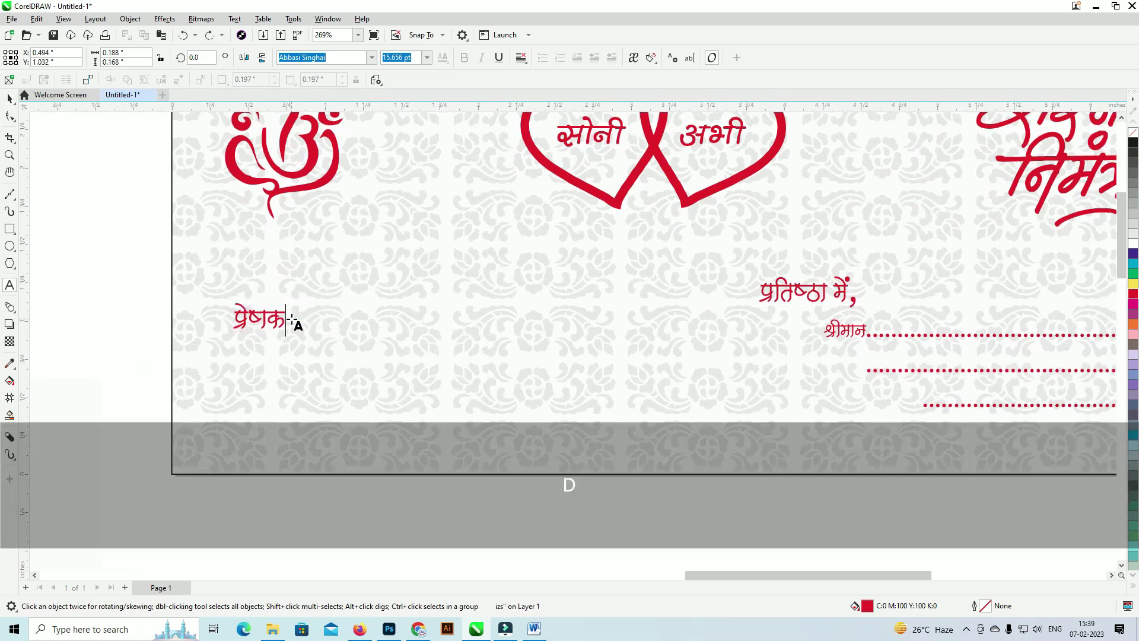
pyautogui.write('%')
pyautogui.press('Return')
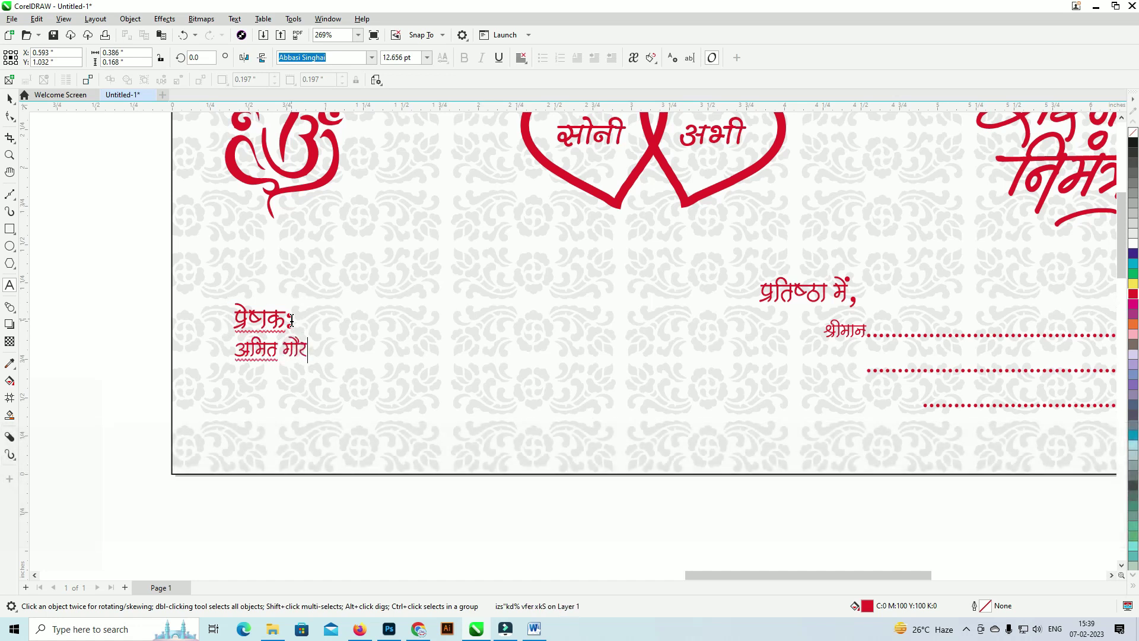
pyautogui.press('BackSpace')
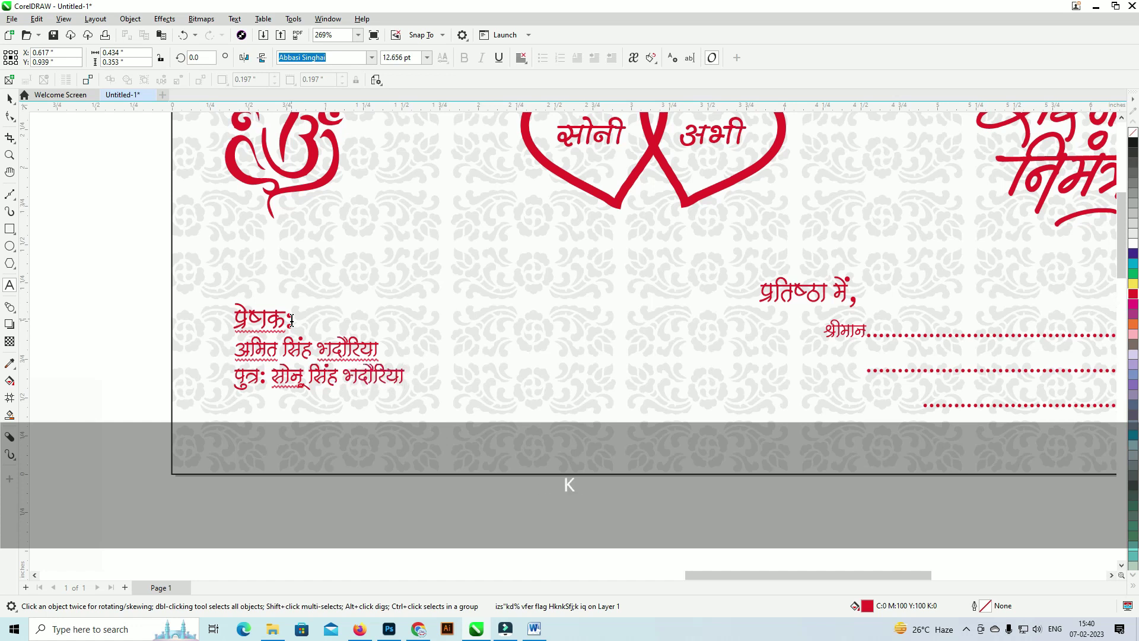
# Step: Reduce the "पुत्र:" line to 9.656 pt and add a "मो." line with the mobile number beneath it
pyautogui.moveTo(407, 377); pyautogui.dragTo(250, 380)
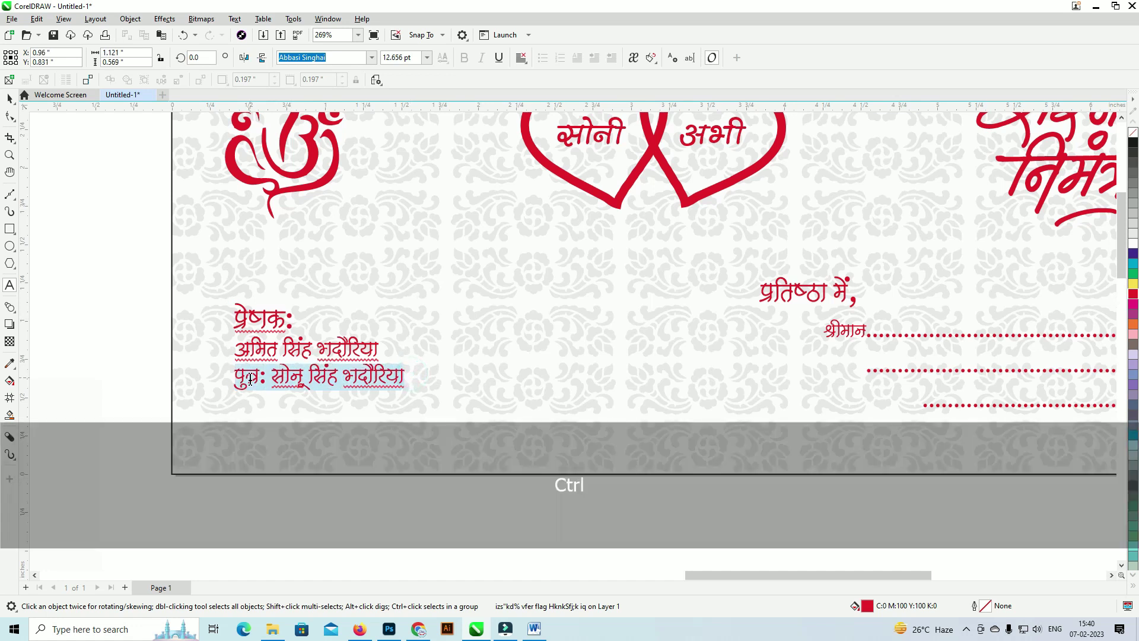
pyautogui.hotkey('ctrl', '2')
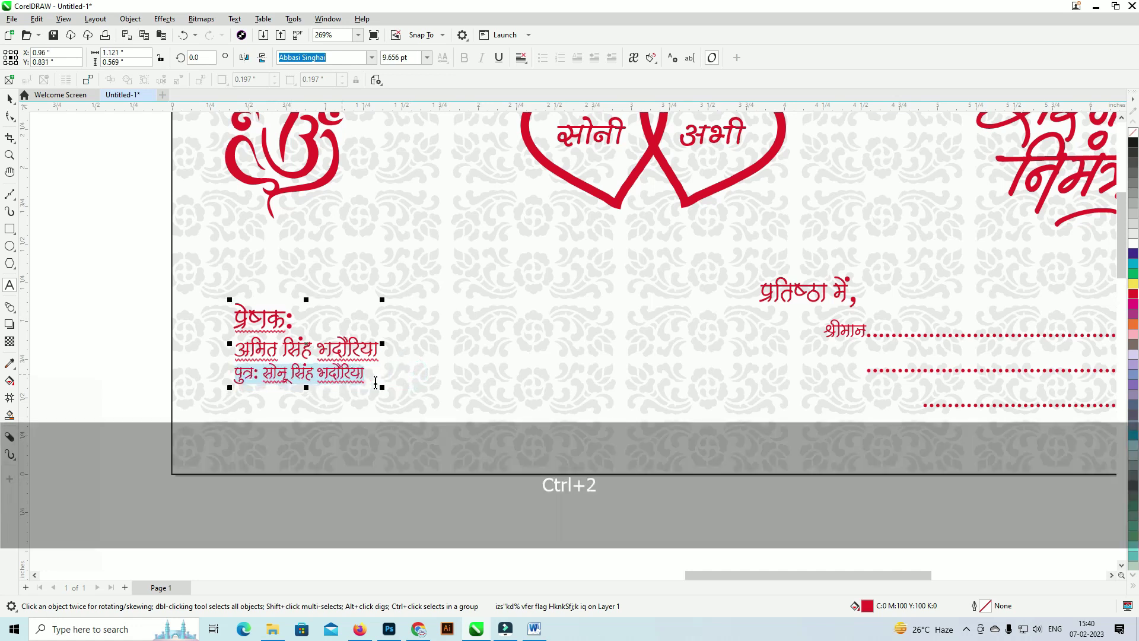
pyautogui.press('Return')
pyautogui.write('e')
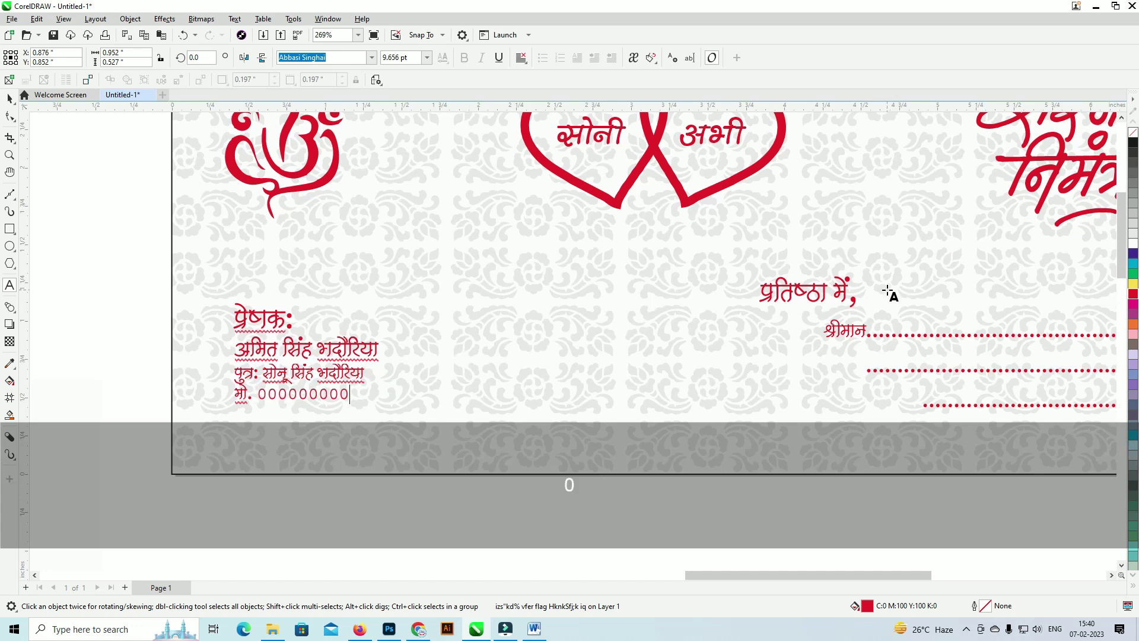
# Step: Increase the line spacing of the sender text block slightly with the Shape tool
pyautogui.hotkey('ctrl', 'a')
pyautogui.click(9, 117)
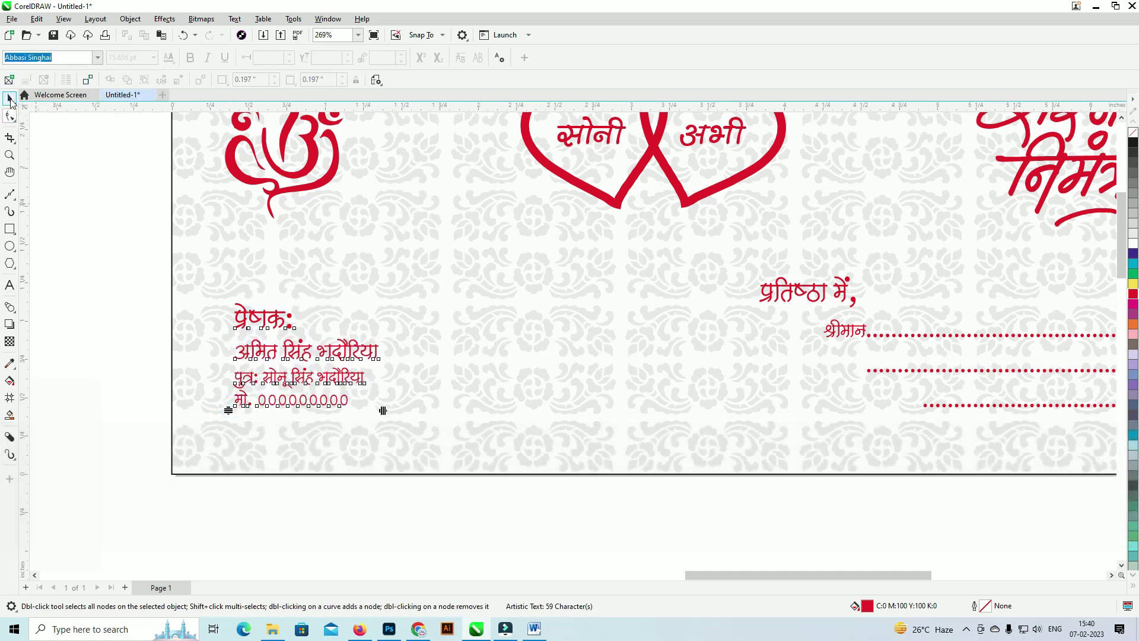
pyautogui.moveTo(329, 358); pyautogui.dragTo(352, 356)
pyautogui.hotkey('ctrl', 'z')
pyautogui.hotkey('ctrl', 'z')
pyautogui.doubleClick(239, 352)
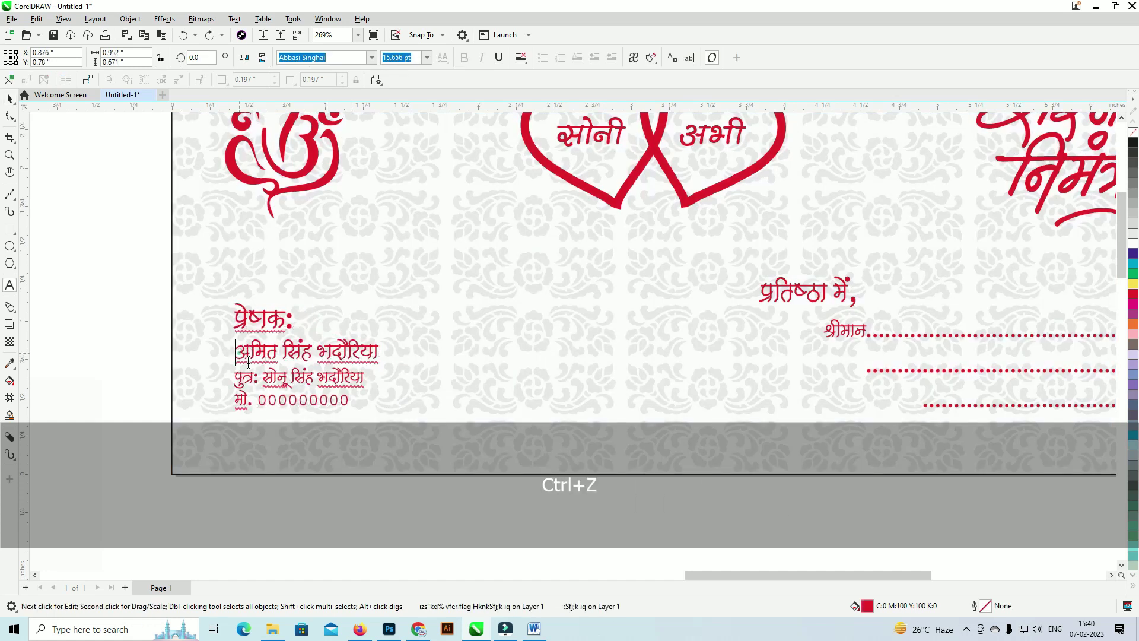
pyautogui.moveTo(239, 352); pyautogui.dragTo(368, 396)
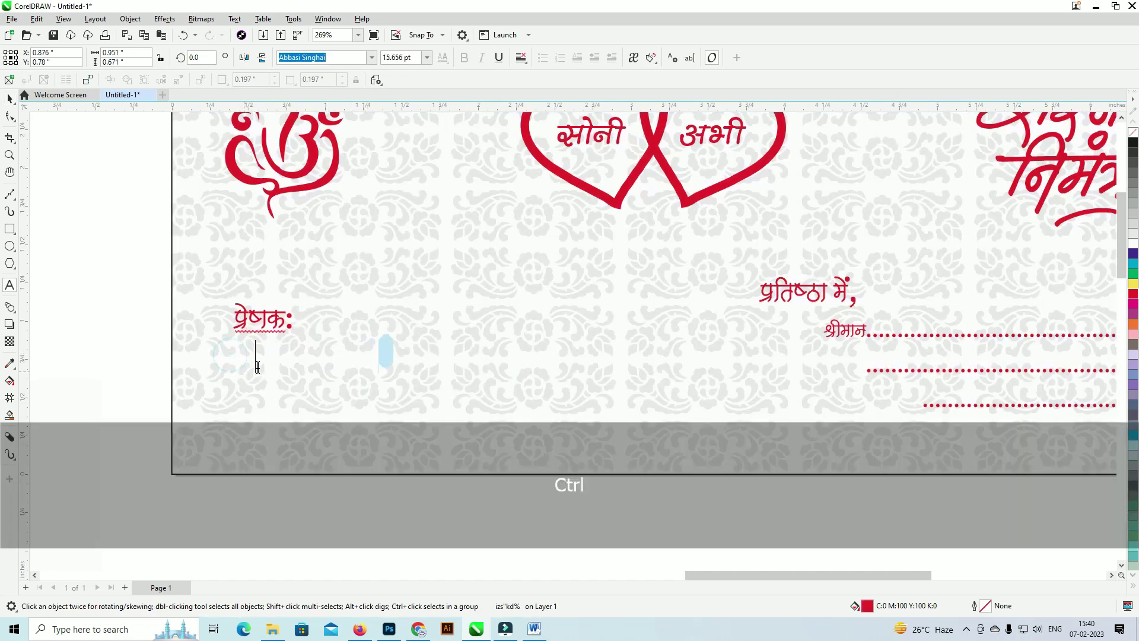
pyautogui.hotkey('ctrl', 'z')
pyautogui.click(10, 104)
pyautogui.moveTo(250, 321); pyautogui.dragTo(275, 349)
pyautogui.rightClick(274, 348)
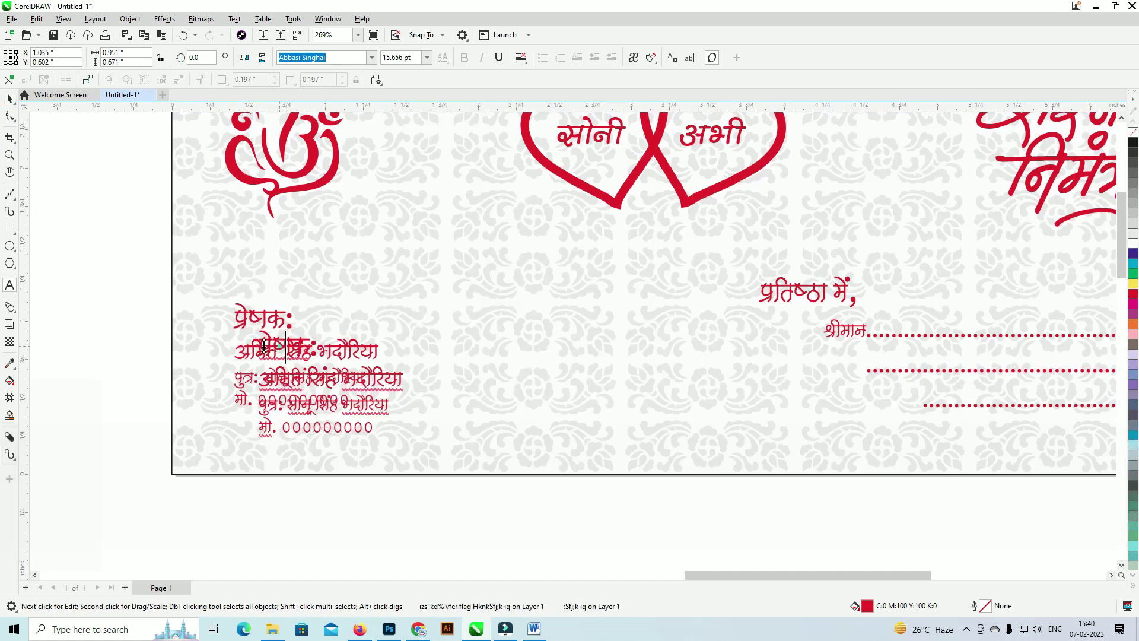
pyautogui.hotkey('ctrl', 'a')
pyautogui.click(264, 347)
pyautogui.press('BackSpace')
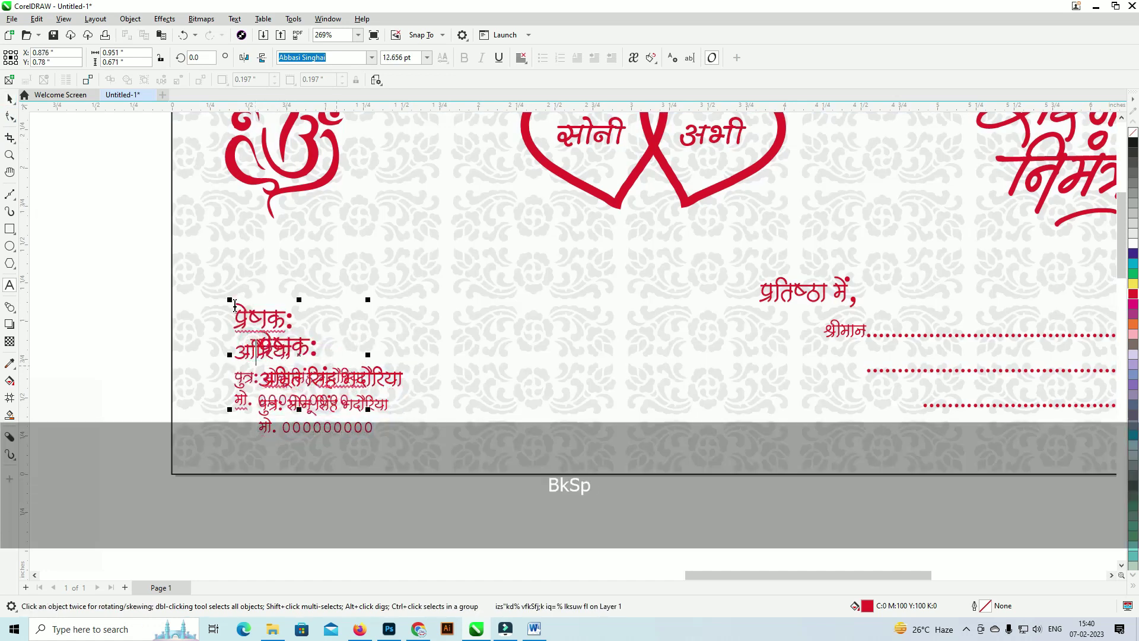
pyautogui.press('Delete')
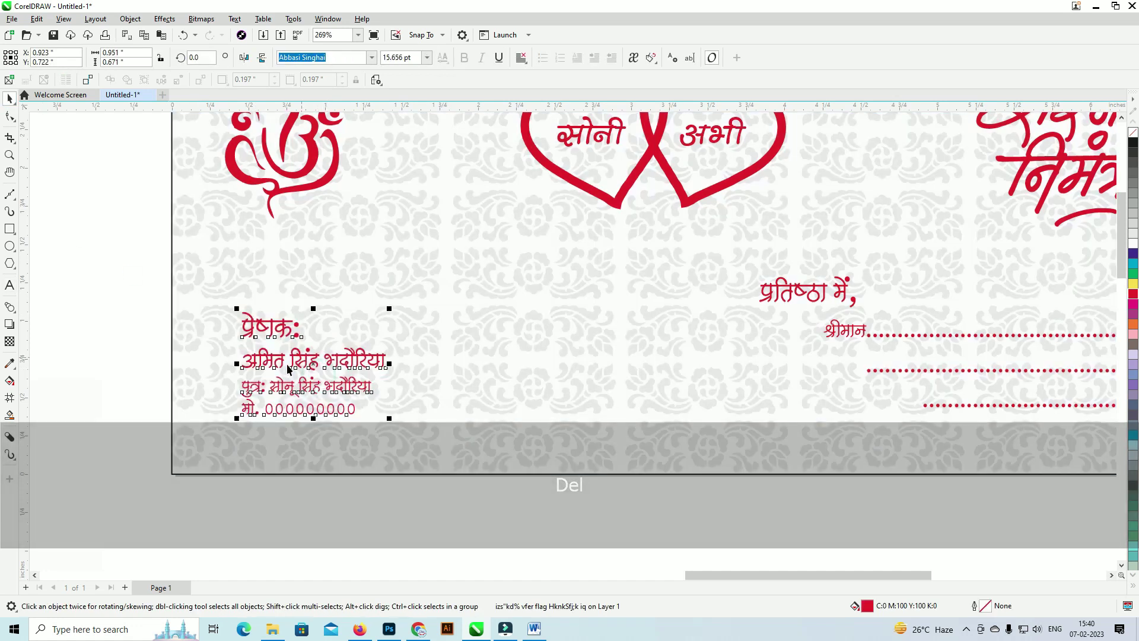
# Step: Shift the sender text block slightly right and down within the card's lower-left area
pyautogui.moveTo(313, 381); pyautogui.dragTo(313, 332)
pyautogui.scroll(-1, 313, 332)
pyautogui.moveTo(389, 319); pyautogui.dragTo(389, 288)
pyautogui.moveTo(452, 331); pyautogui.dragTo(369, 350)
pyautogui.scroll(-3, 341, 315)
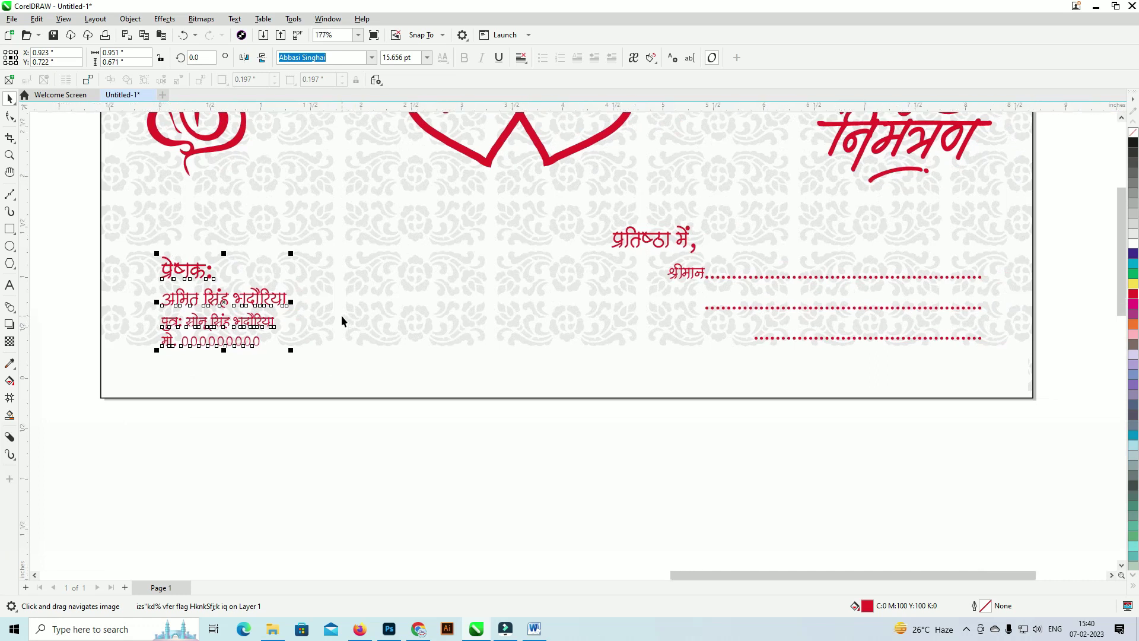
# Step: Tint the floral background rectangle light yellow, C:0 M:0 Y:27 K:0
pyautogui.click(512, 257)
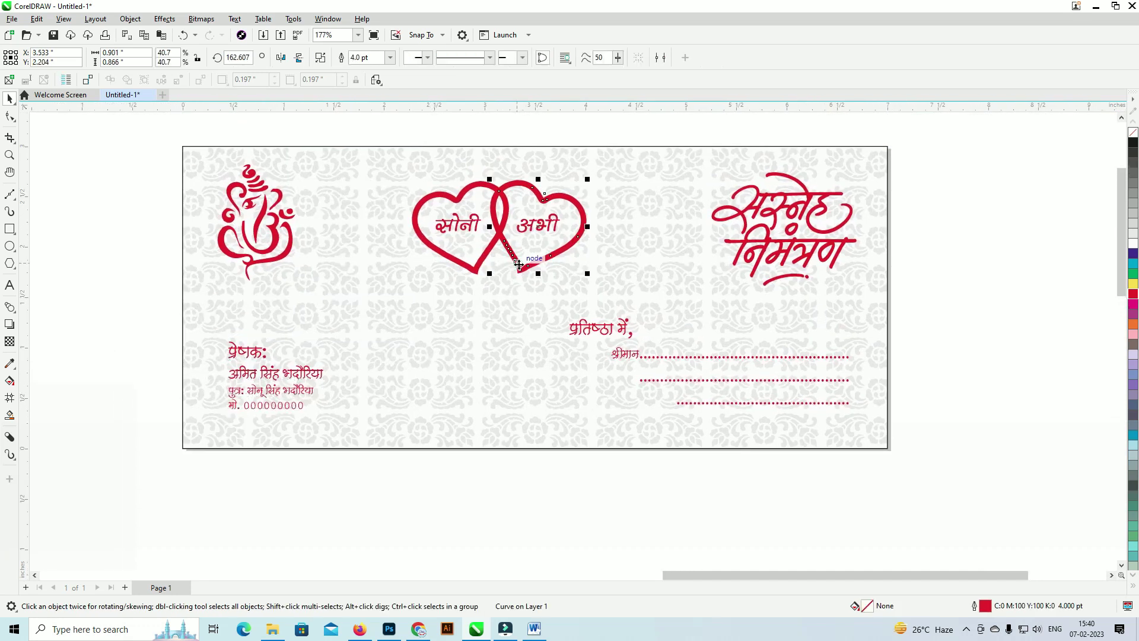
pyautogui.scroll(1, 519, 265)
pyautogui.click(539, 356)
pyautogui.press('ctrl')
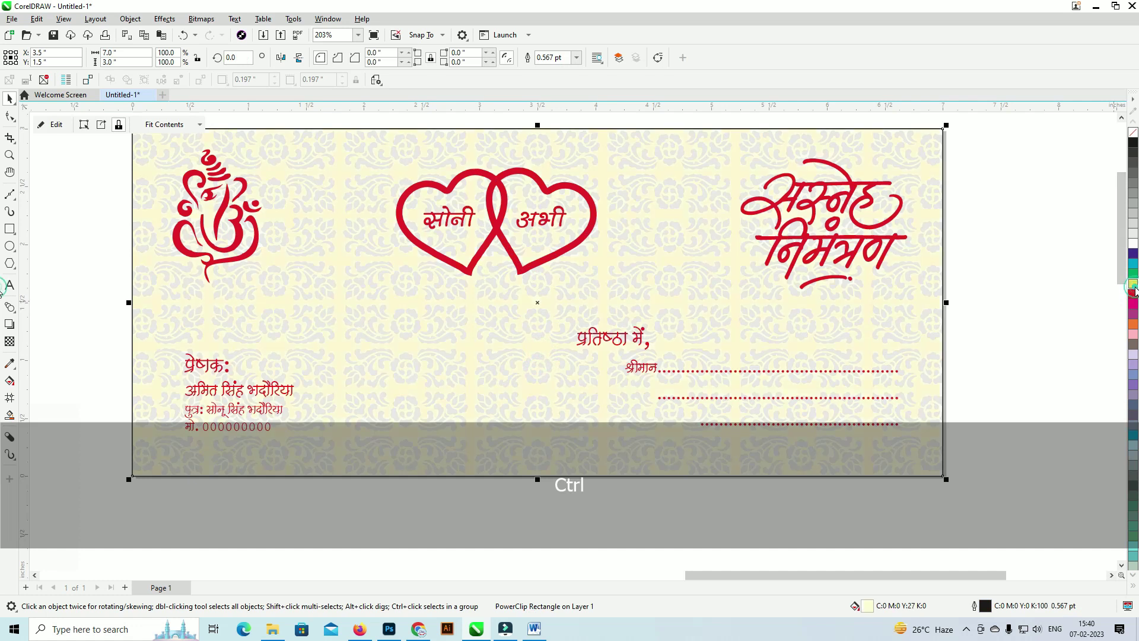
pyautogui.scroll(-1, 925, 293)
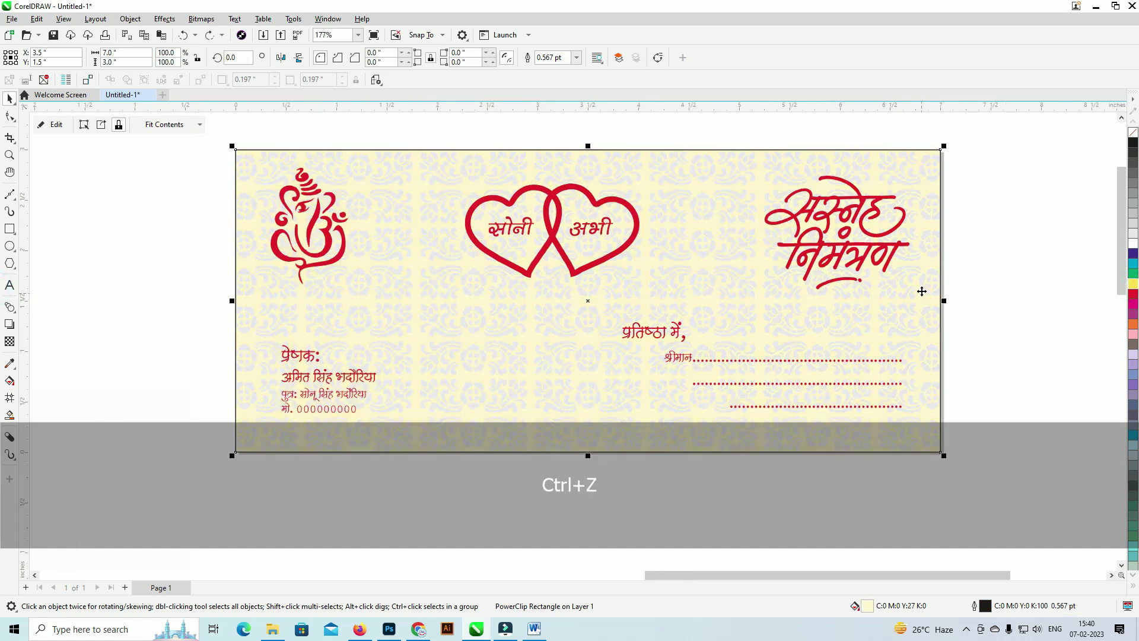
# Step: Lighten the background tint to a faint cream and scale all the card's artwork and text down slightly together
pyautogui.moveTo(979, 153); pyautogui.dragTo(862, 215)
pyautogui.press('ctrl')
pyautogui.click(954, 185)
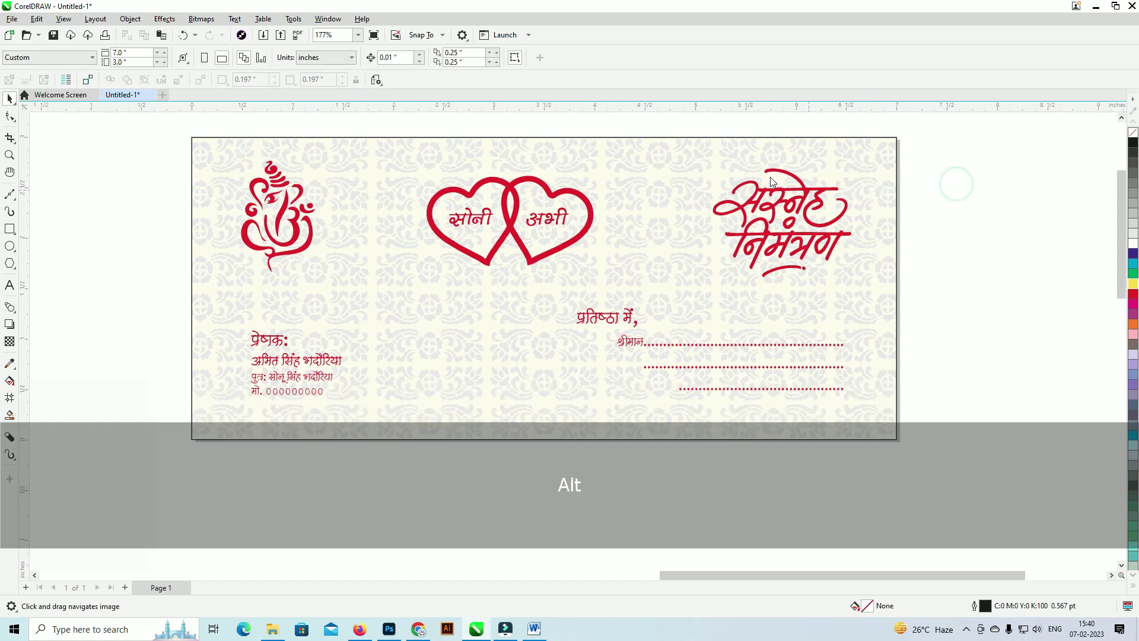
# Step: Switch to Chrome and search Google Images for "border vector"
pyautogui.hotkey('alt', 'Tab')
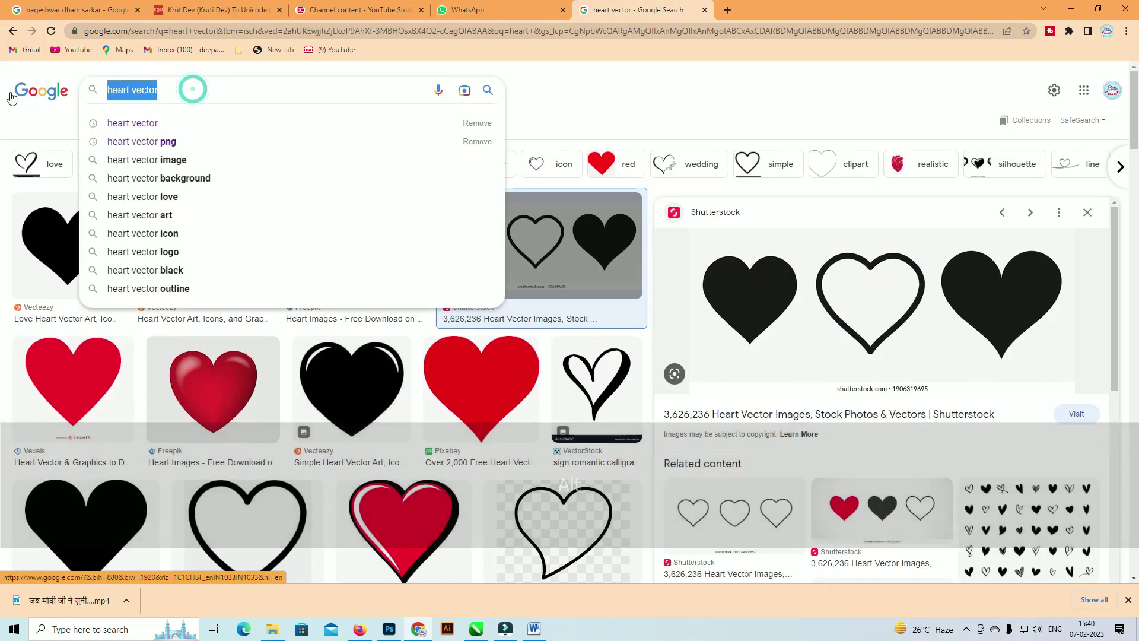
pyautogui.write('border vec')
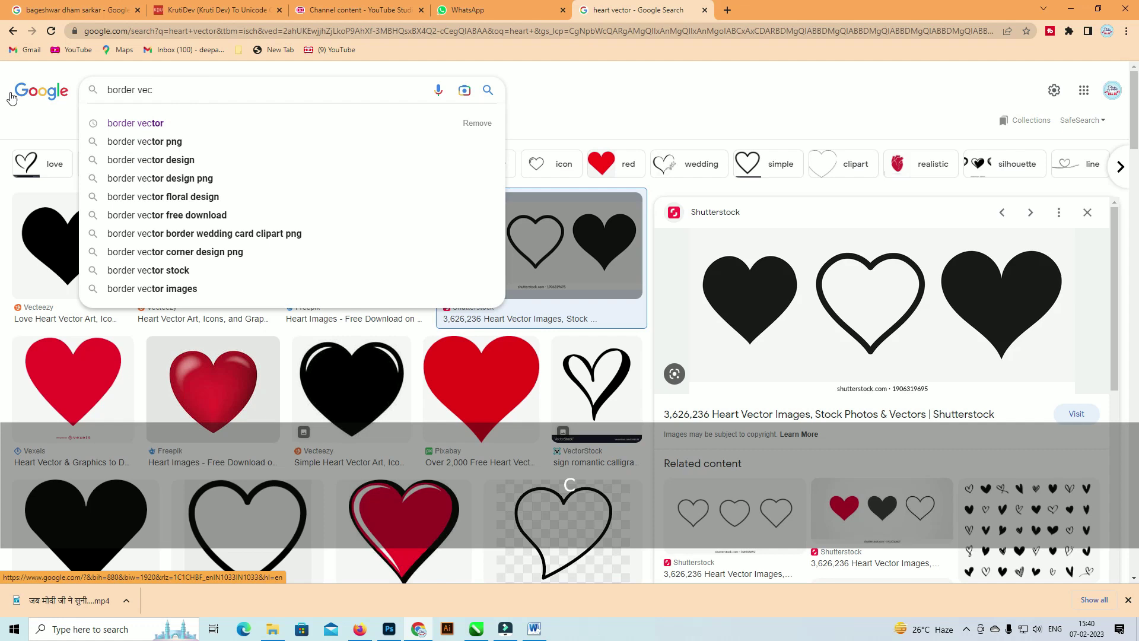
pyautogui.write('tor')
pyautogui.press('Return')
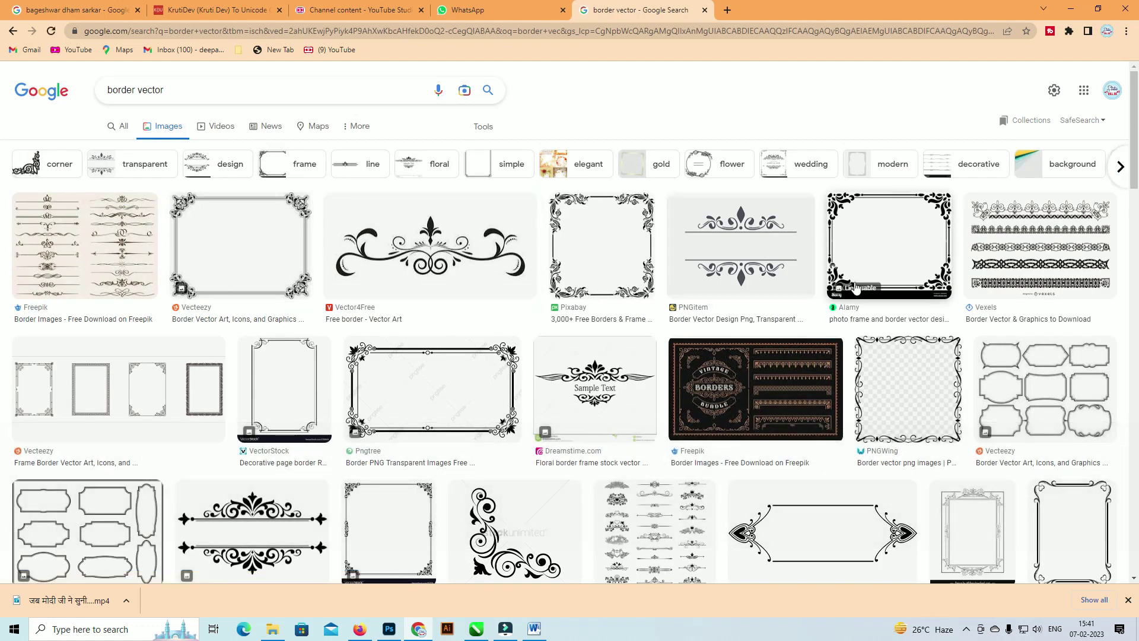
# Step: Find the black-and-white wavy border from PNG Egg in the image results, open its preview and copy the image
pyautogui.scroll(-4, 772, 267)
pyautogui.scroll(-5, 577, 380)
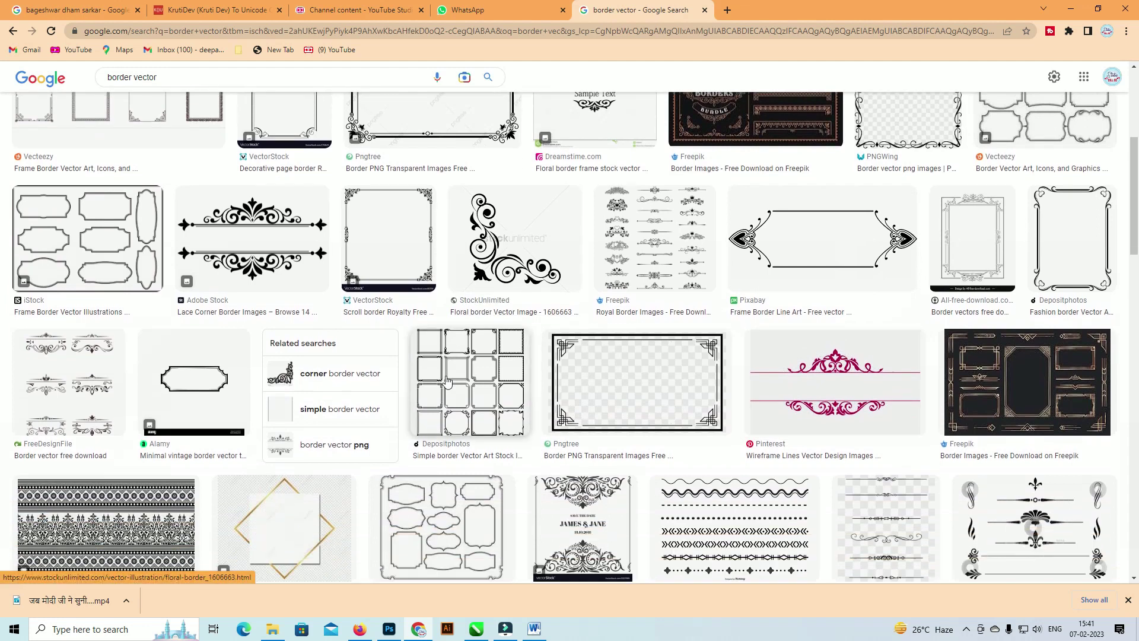
pyautogui.scroll(-2, 497, 373)
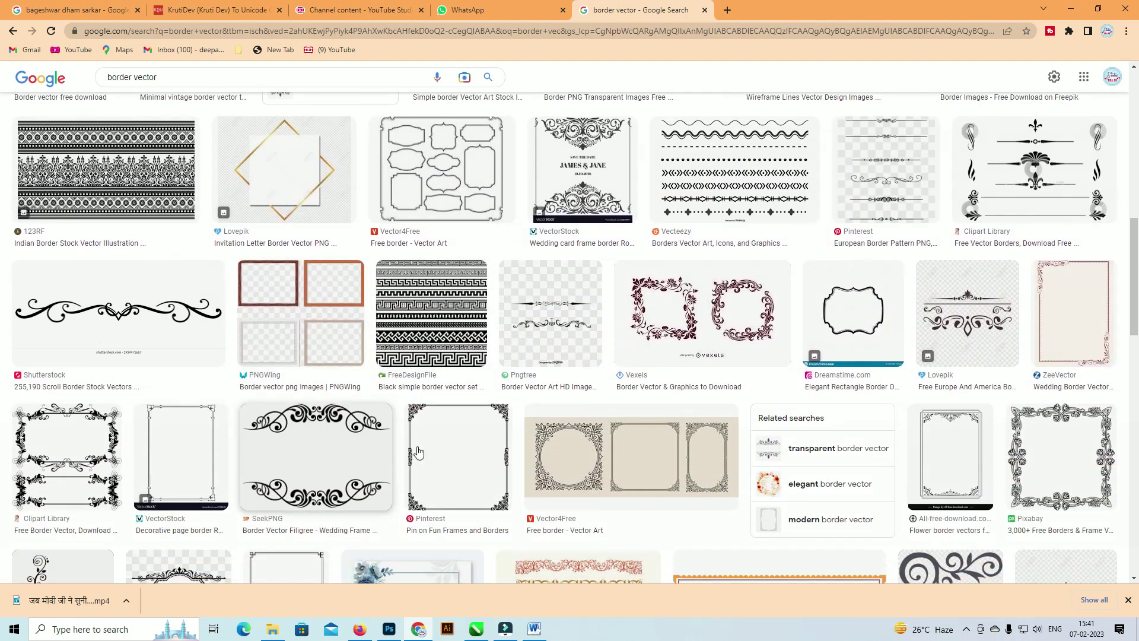
pyautogui.click(454, 437)
pyautogui.scroll(-3, 917, 350)
pyautogui.click(905, 374)
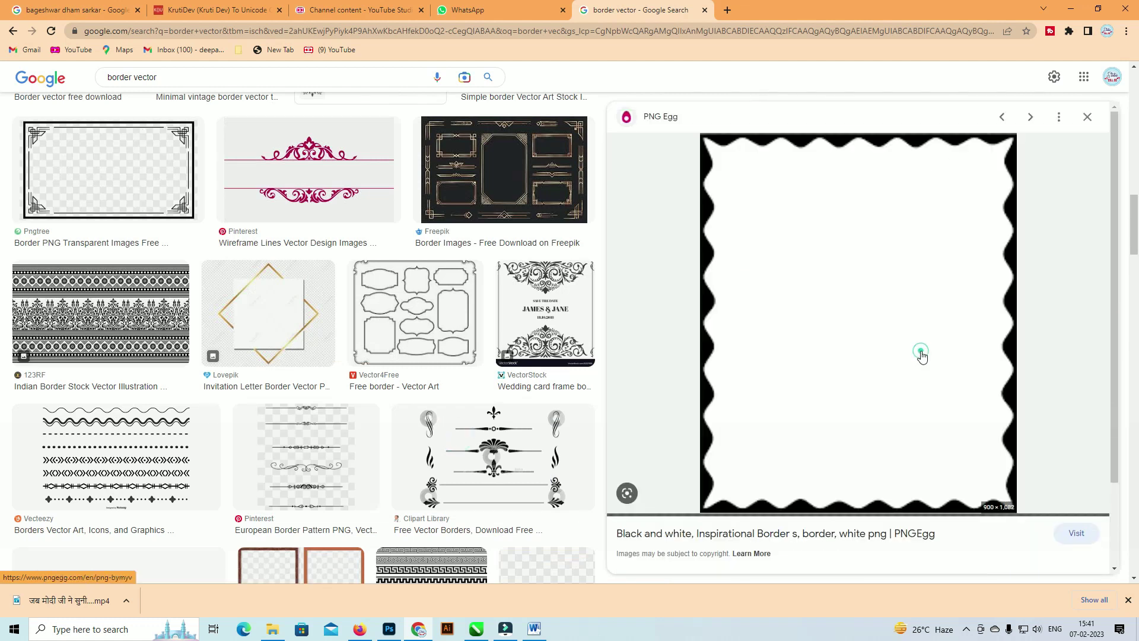
pyautogui.rightClick(884, 223)
pyautogui.click(925, 357)
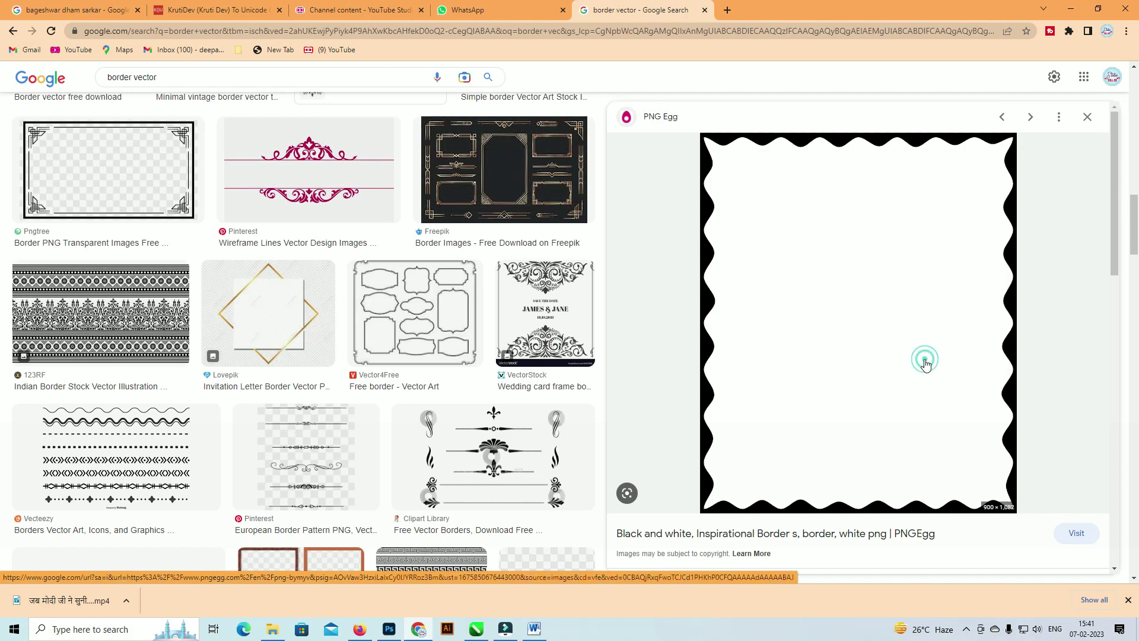
# Step: Switch back to CorelDRAW and paste the copied wavy border image into the document
pyautogui.scroll(-3, 925, 359)
pyautogui.hotkey('alt', 'Tab')
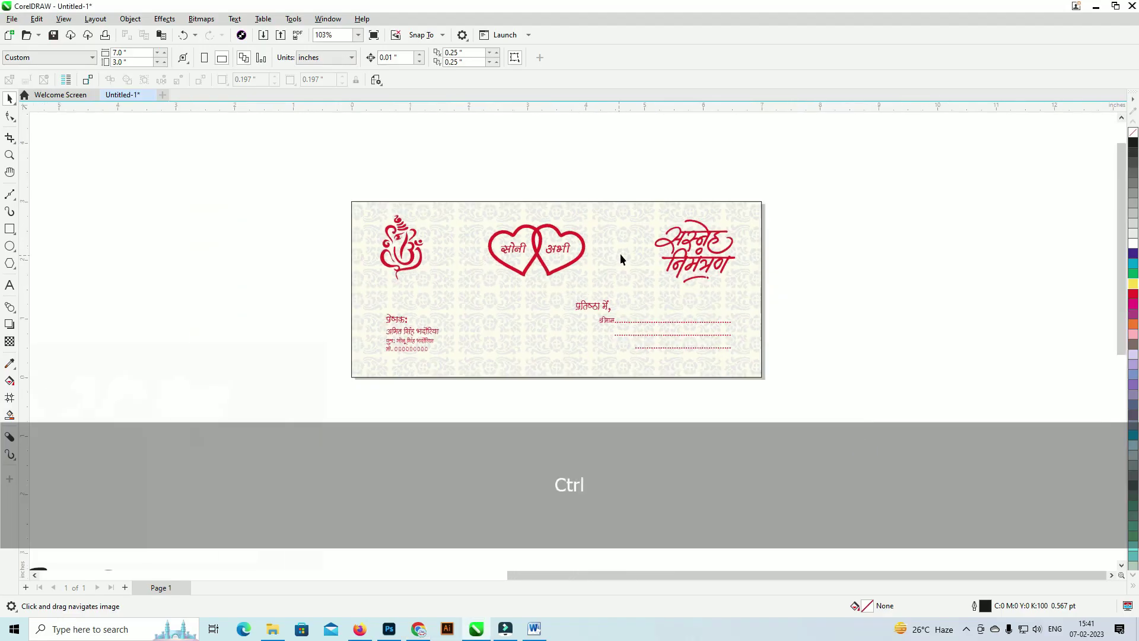
pyautogui.hotkey('ctrl', 'v')
pyautogui.scroll(-5, 627, 254)
pyautogui.scroll(-1, 645, 277)
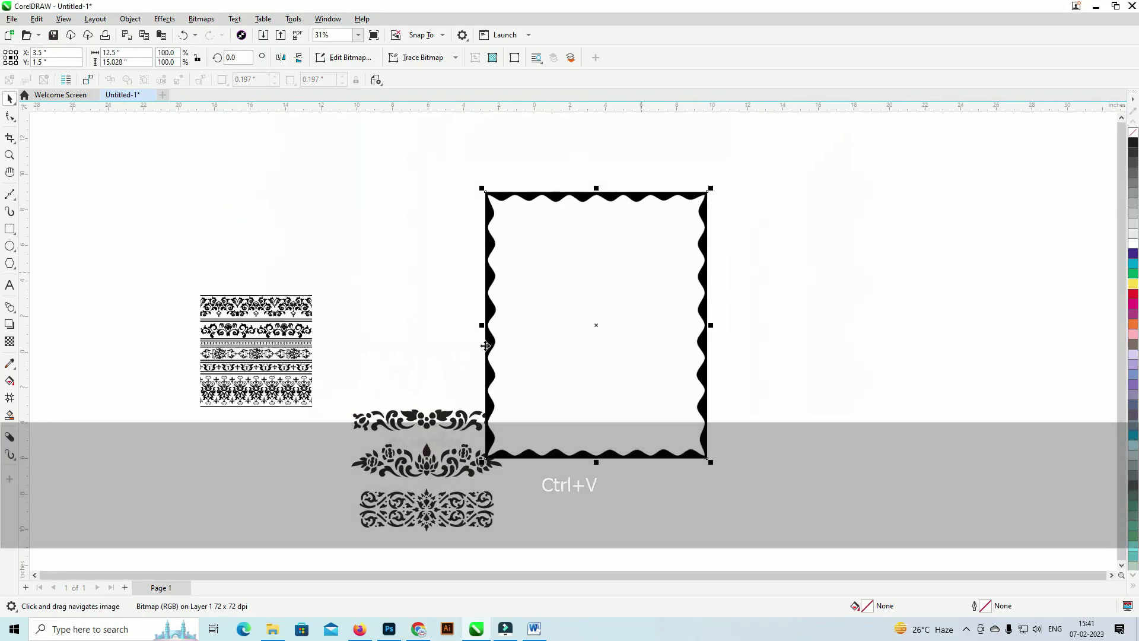
# Step: Delete the stray white curve below the pasted border and move the three floral ornaments left, beneath the patterned strips
pyautogui.click(342, 378)
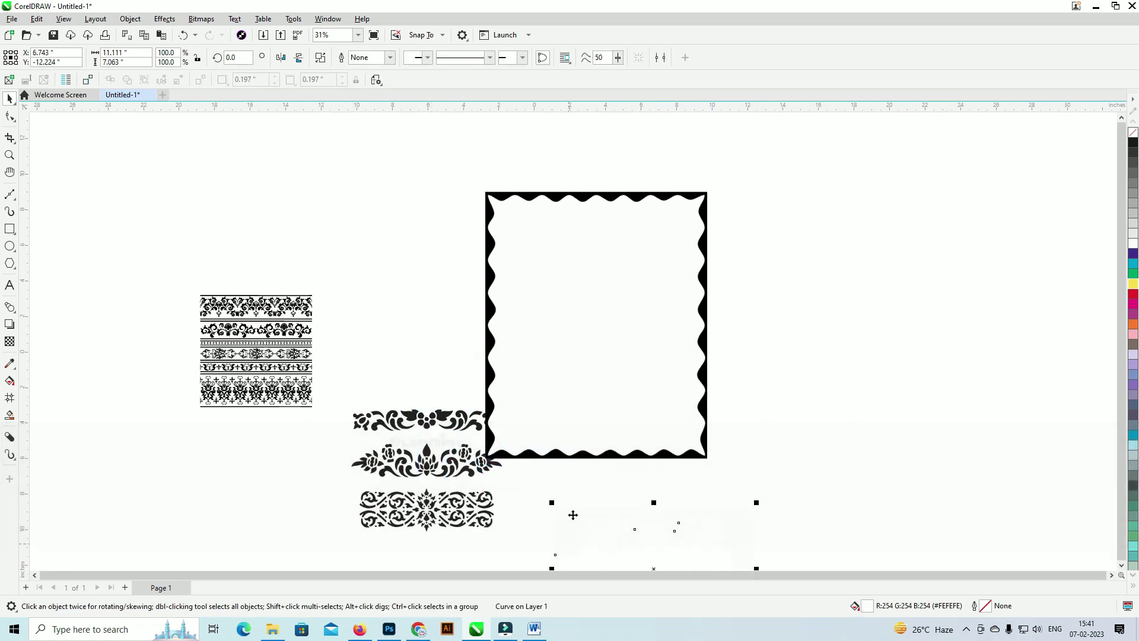
pyautogui.moveTo(604, 517); pyautogui.dragTo(588, 355)
pyautogui.press('Delete')
pyautogui.moveTo(439, 257); pyautogui.dragTo(229, 280)
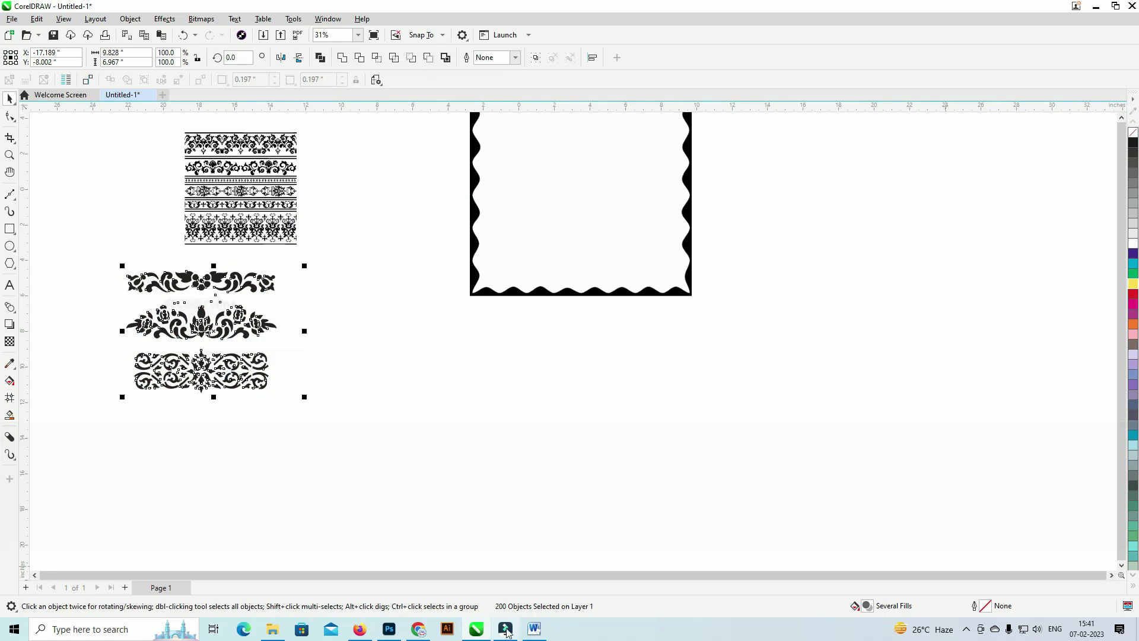
pyautogui.click(506, 630)
pyautogui.hotkey('alt', 'Tab')
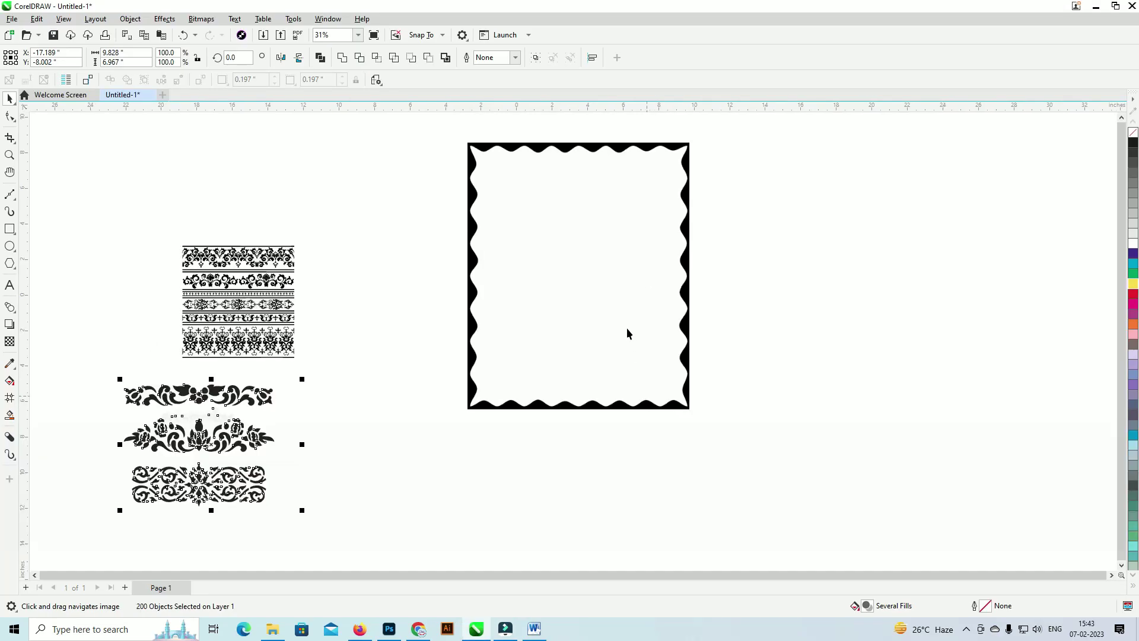
# Step: Move the wavy border bitmap about 6 inches to the right, away from the card's left part
pyautogui.scroll(2, 628, 333)
pyautogui.click(637, 296)
pyautogui.moveTo(575, 289); pyautogui.dragTo(707, 297)
# Step: Trace the wavy border bitmap with Outline Trace as a High Quality Image, keeping the default settings
pyautogui.click(451, 58)
pyautogui.click(454, 99)
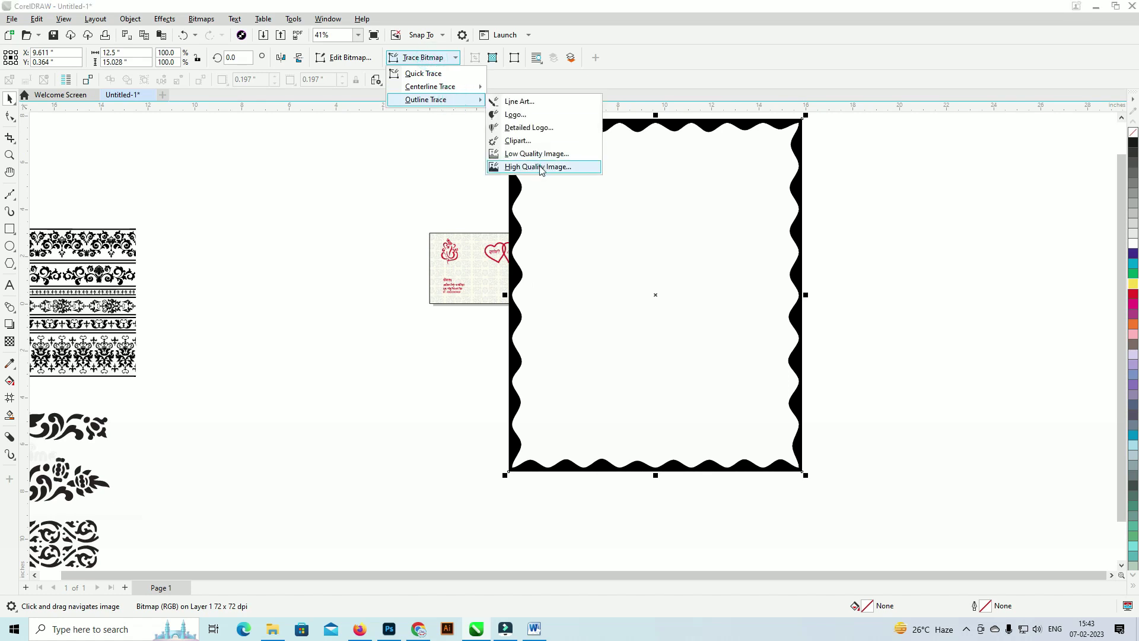
pyautogui.click(541, 167)
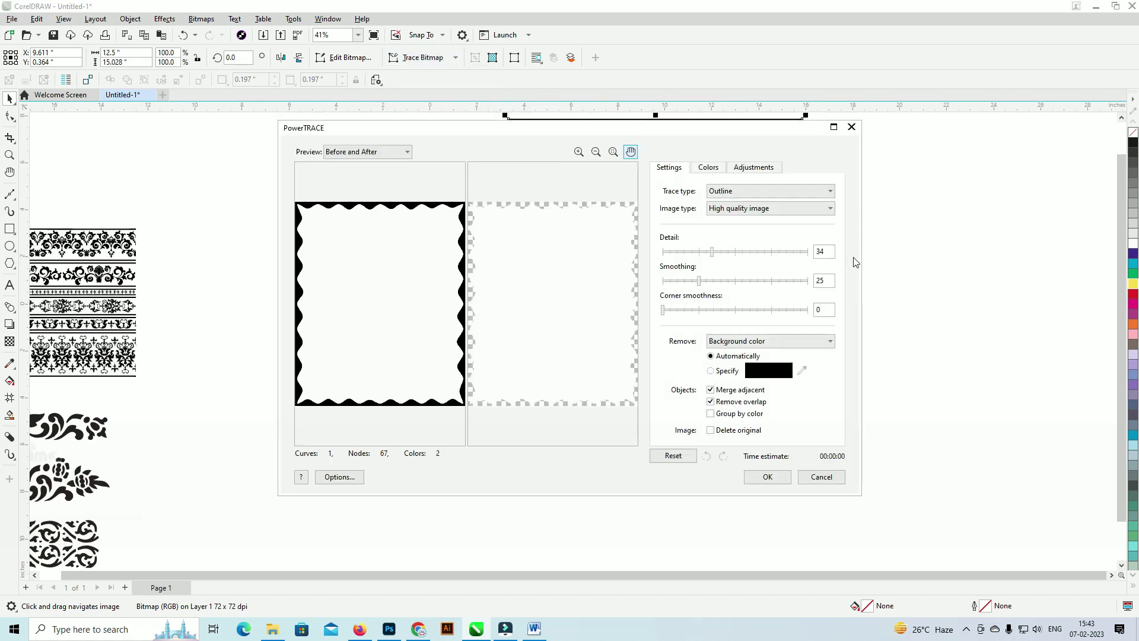
pyautogui.click(768, 477)
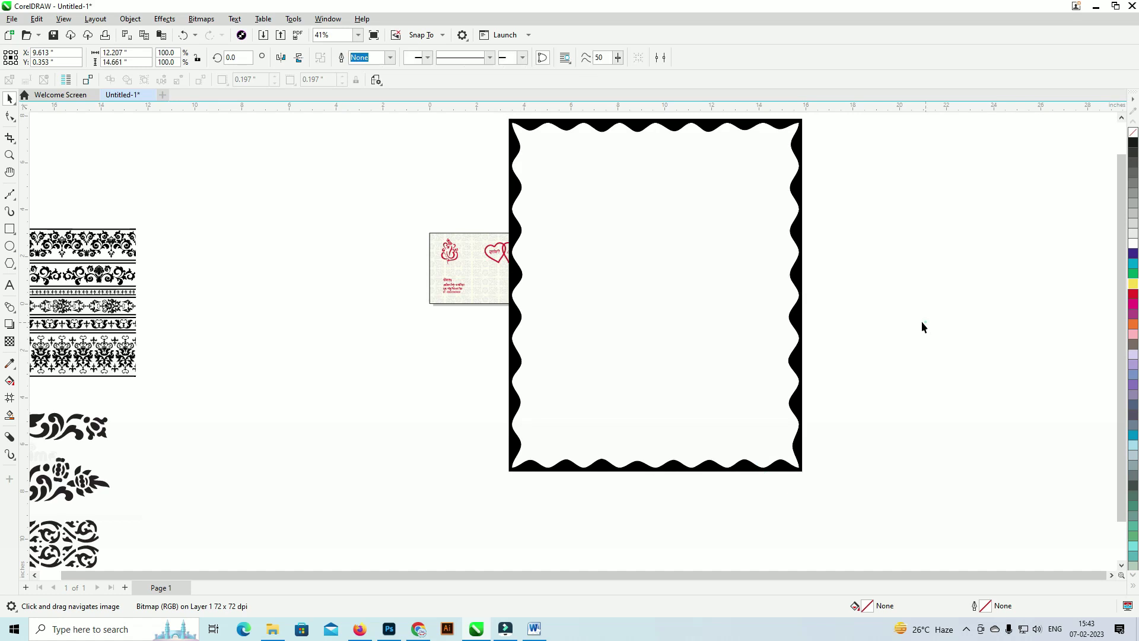
# Step: Cut the traced wavy curve, delete the original border bitmap, and paste the curve back into the document
pyautogui.hotkey('ctrl', 'x')
pyautogui.click(801, 153)
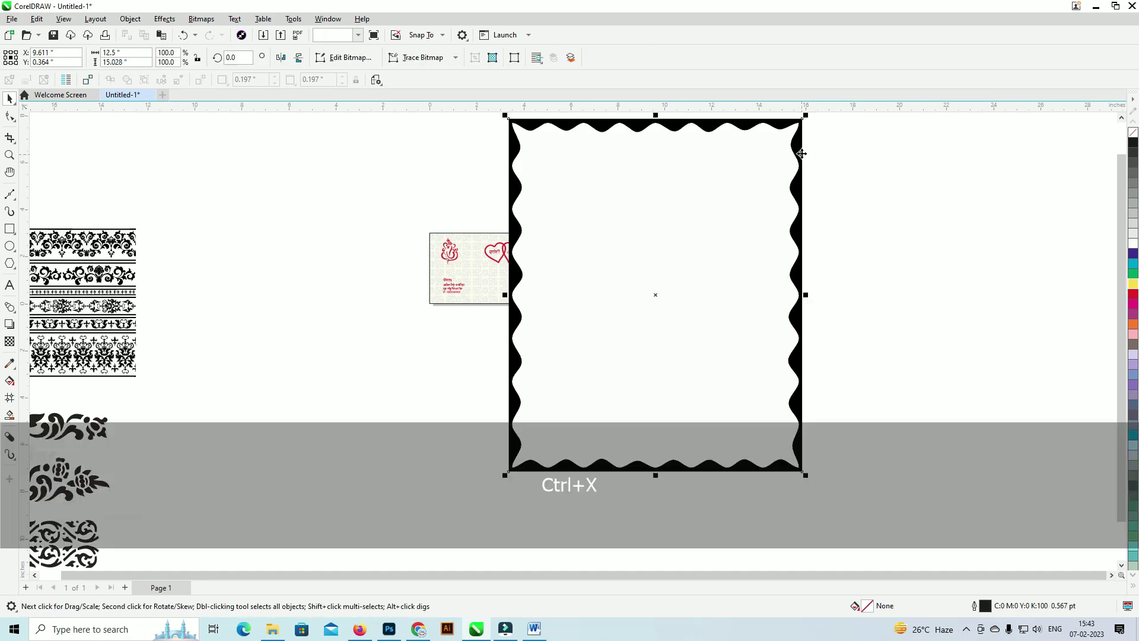
pyautogui.moveTo(803, 148)
pyautogui.mouseDown()
pyautogui.moveTo(793, 219)
pyautogui.moveTo(682, 326)
pyautogui.moveTo(642, 276)
pyautogui.mouseUp()
pyautogui.scroll(2, 658, 335)
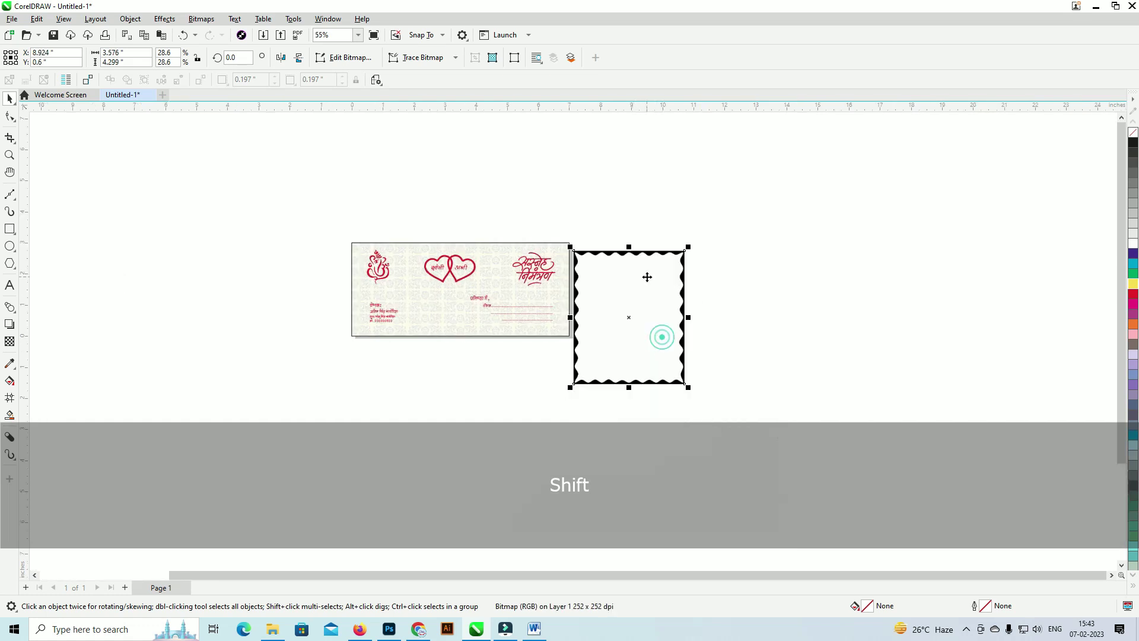
pyautogui.press('Delete')
pyautogui.hotkey('ctrl', 'v')
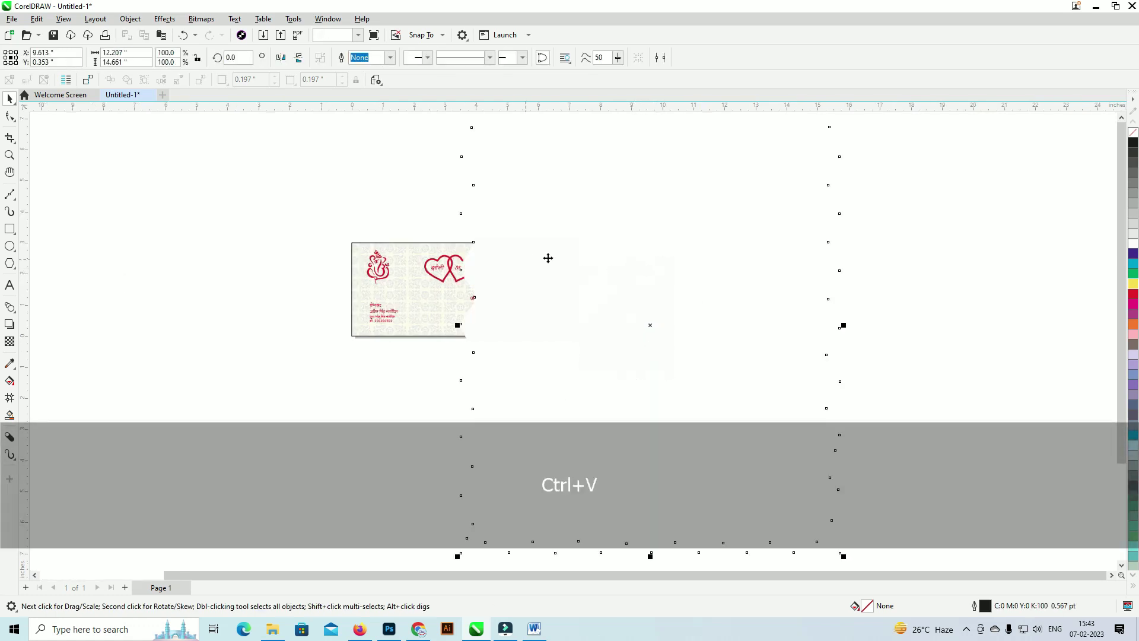
# Step: Fill the wavy shape with dark blue, rotate it 270 degrees, reduce it to about 3.9 by 3.3 inches, and place it over the card
pyautogui.click(1133, 254)
pyautogui.scroll(-2, 721, 255)
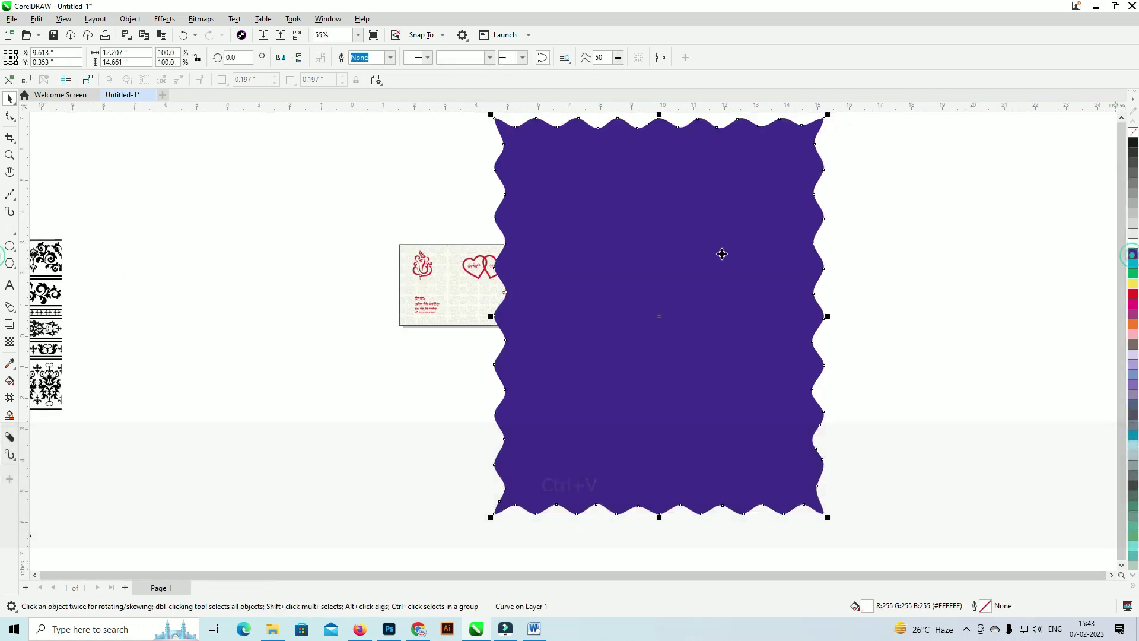
pyautogui.moveTo(810, 136)
pyautogui.mouseDown()
pyautogui.moveTo(706, 261)
pyautogui.moveTo(725, 363)
pyautogui.mouseUp()
pyautogui.scroll(2, 656, 290)
pyautogui.click(683, 281)
pyautogui.moveTo(669, 326); pyautogui.dragTo(478, 287)
pyautogui.scroll(4, 451, 282)
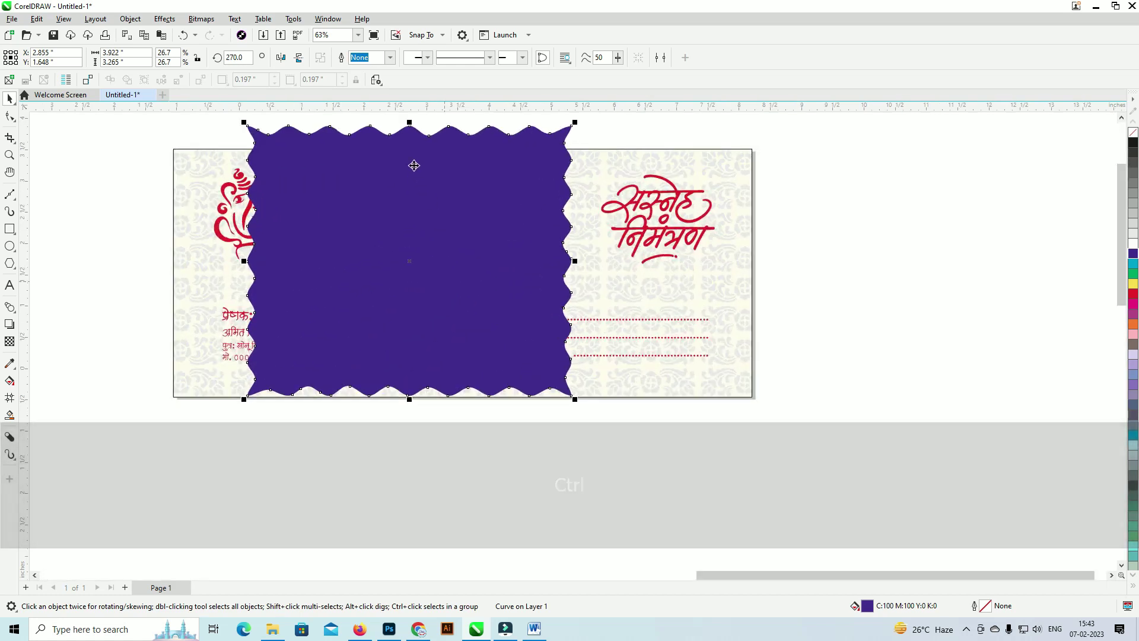
# Step: Stretch the wavy shape to about 6.83 by 2.77 inches and centre it on the card rectangle
pyautogui.moveTo(408, 123); pyautogui.dragTo(409, 155)
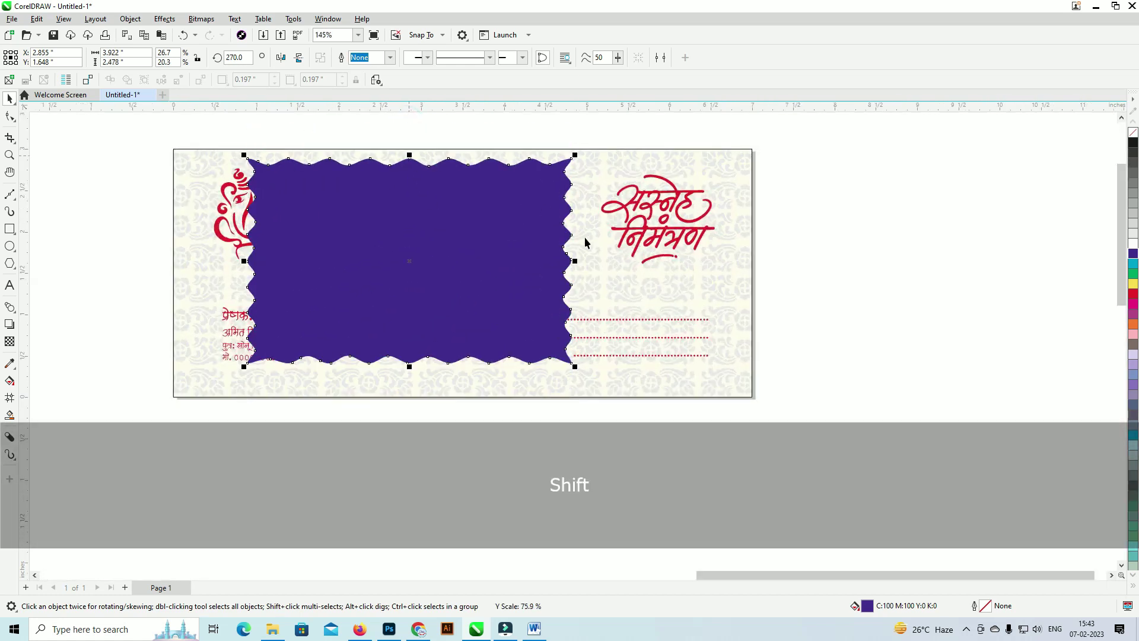
pyautogui.moveTo(583, 262); pyautogui.dragTo(649, 262)
pyautogui.keyDown('shift'); pyautogui.click(738, 267); pyautogui.keyUp('shift')
pyautogui.press('e')
pyautogui.click(565, 258)
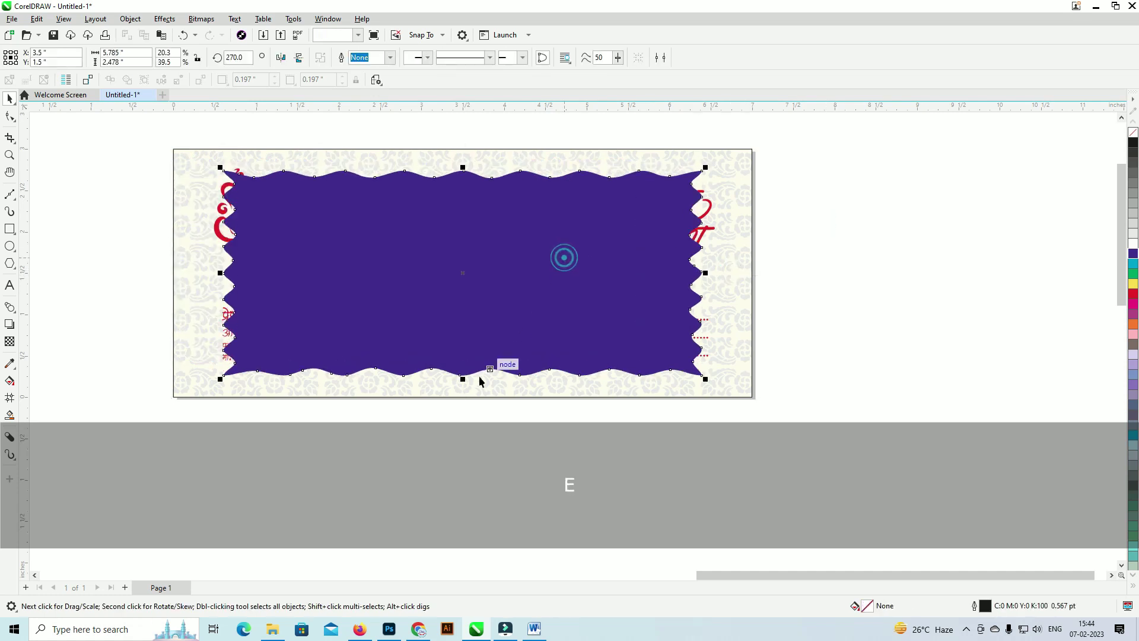
pyautogui.moveTo(463, 376); pyautogui.dragTo(461, 392)
pyautogui.moveTo(705, 273)
pyautogui.mouseDown()
pyautogui.moveTo(666, 272)
pyautogui.moveTo(731, 273)
pyautogui.mouseUp()
pyautogui.keyDown('shift'); pyautogui.click(739, 211); pyautogui.keyUp('shift')
pyautogui.press('c')
pyautogui.press('e')
# Step: Order the wavy shape behind the card's text, hearts, Ganesha and calligraphy
pyautogui.click(501, 262)
pyautogui.hotkey('ctrl', 'pagedown')
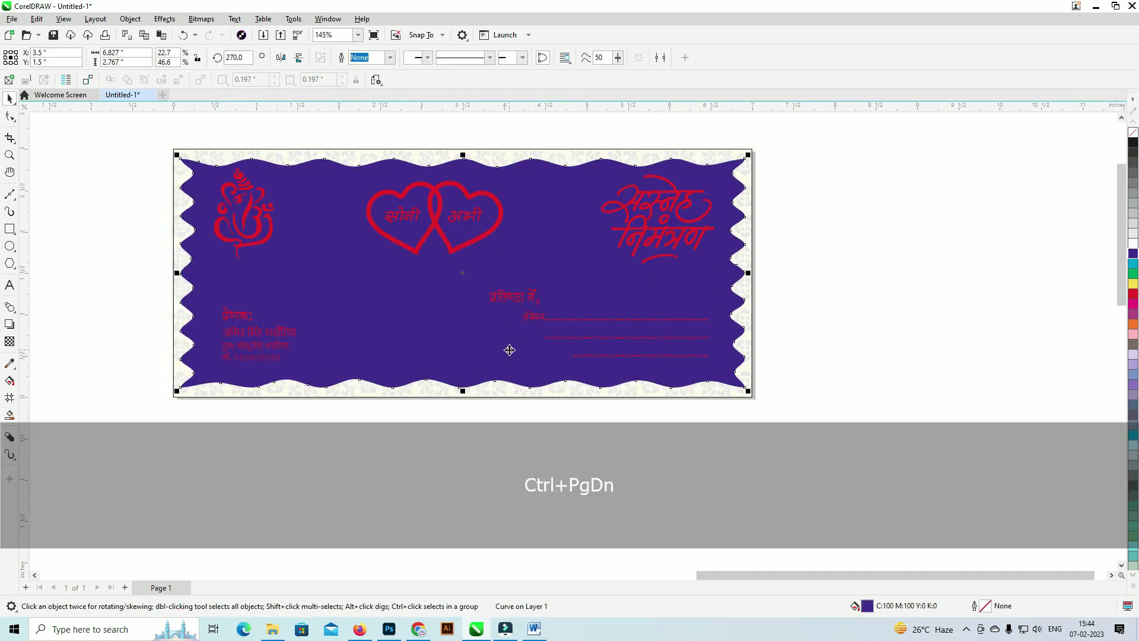
pyautogui.scroll(1, 752, 275)
pyautogui.moveTo(752, 276); pyautogui.dragTo(788, 284)
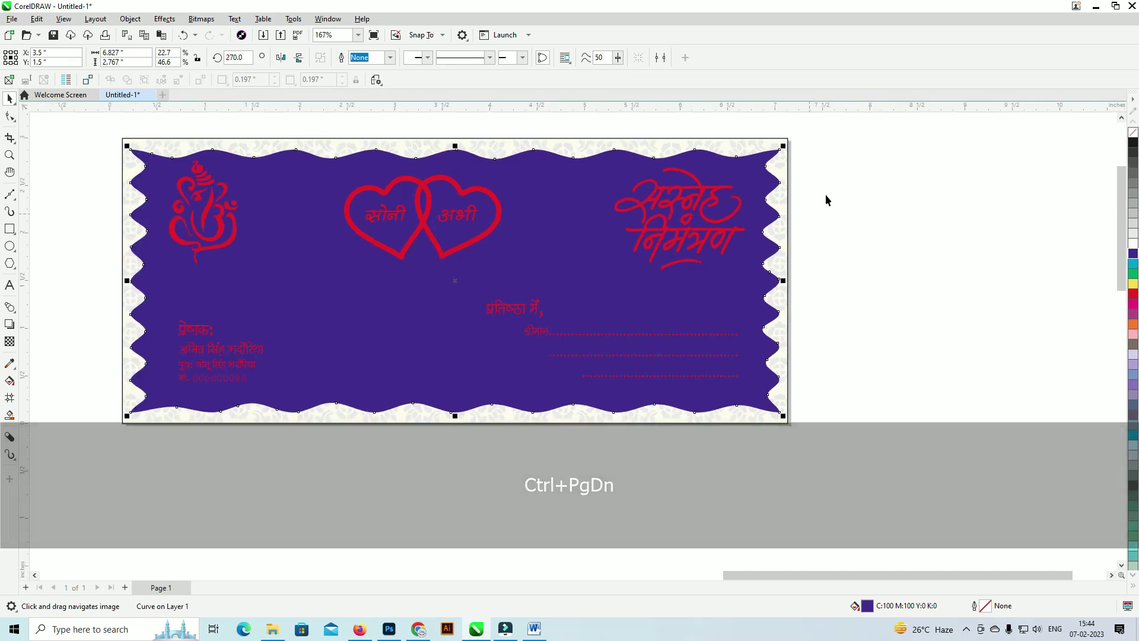
# Step: Copy the floral pattern out of the background's PowerClip, paste it onto the page, and send it to the back
pyautogui.keyDown('ctrl'); pyautogui.click(784, 163); pyautogui.keyUp('ctrl')
pyautogui.hotkey('ctrl', 'a')
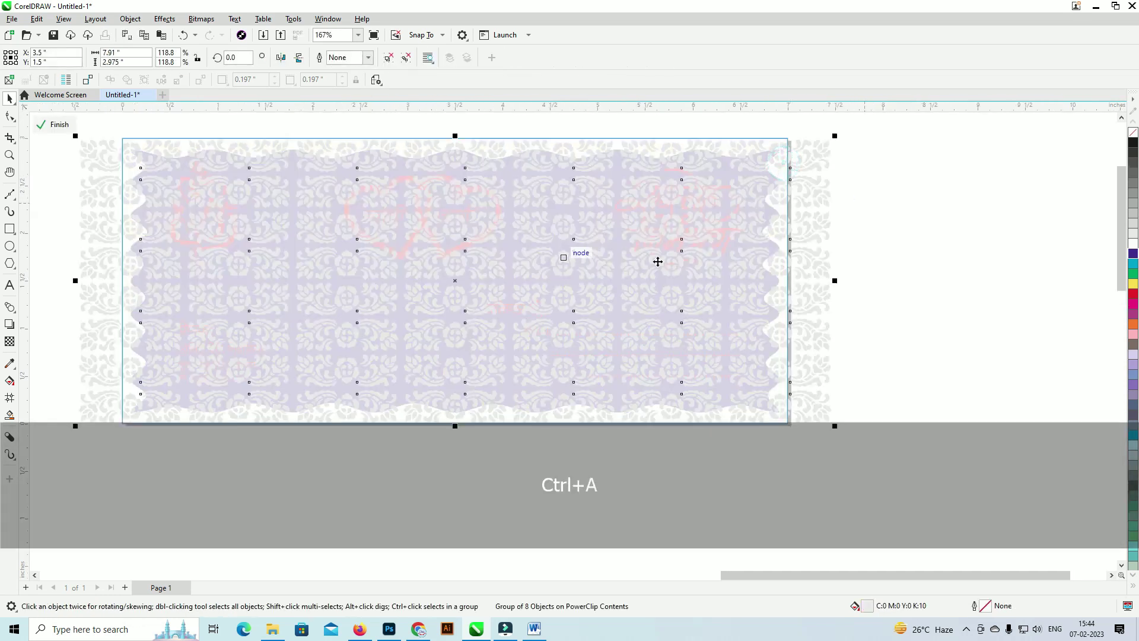
pyautogui.hotkey('ctrl', 'v')
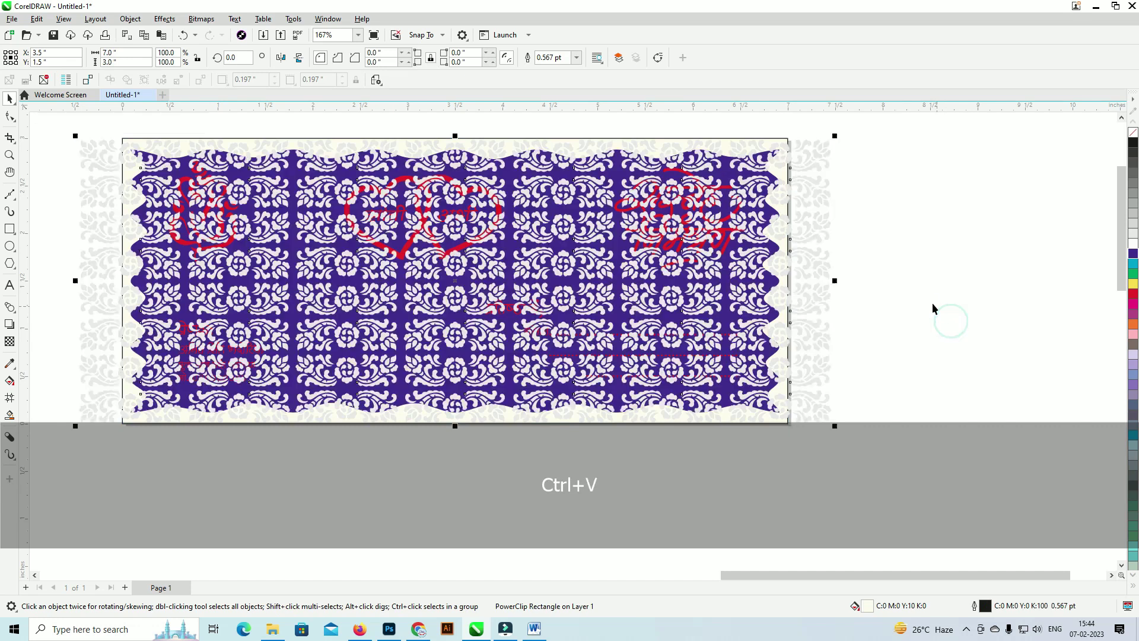
pyautogui.hotkey('shift', 'pagedown')
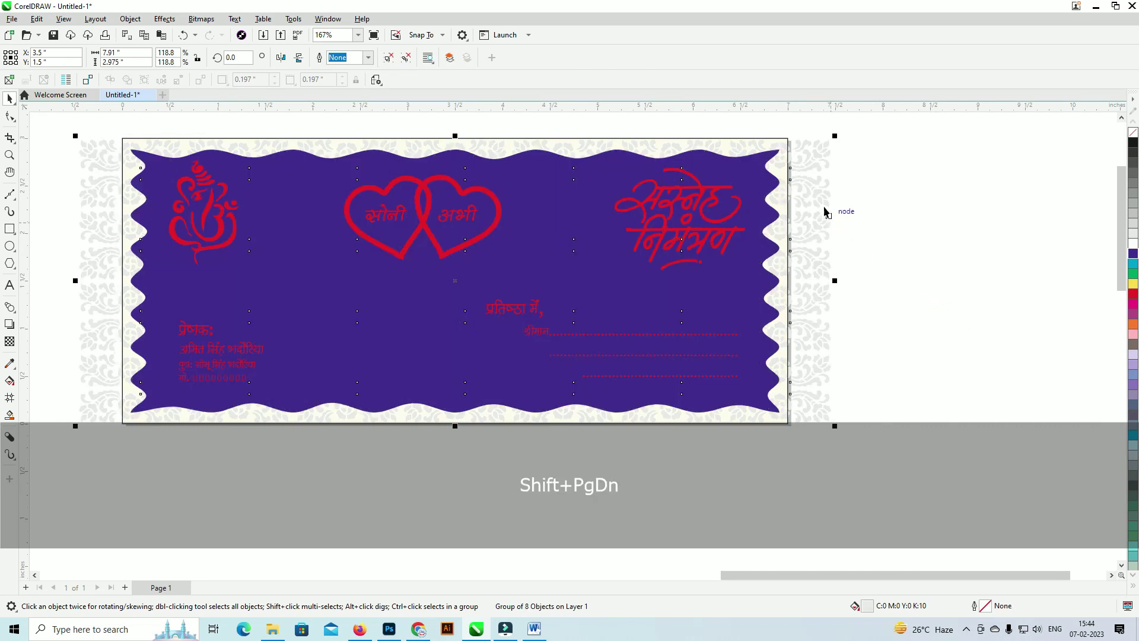
# Step: PowerClip the copied floral pattern inside the wavy shape and fill the shape with white
pyautogui.rightClick(808, 188)
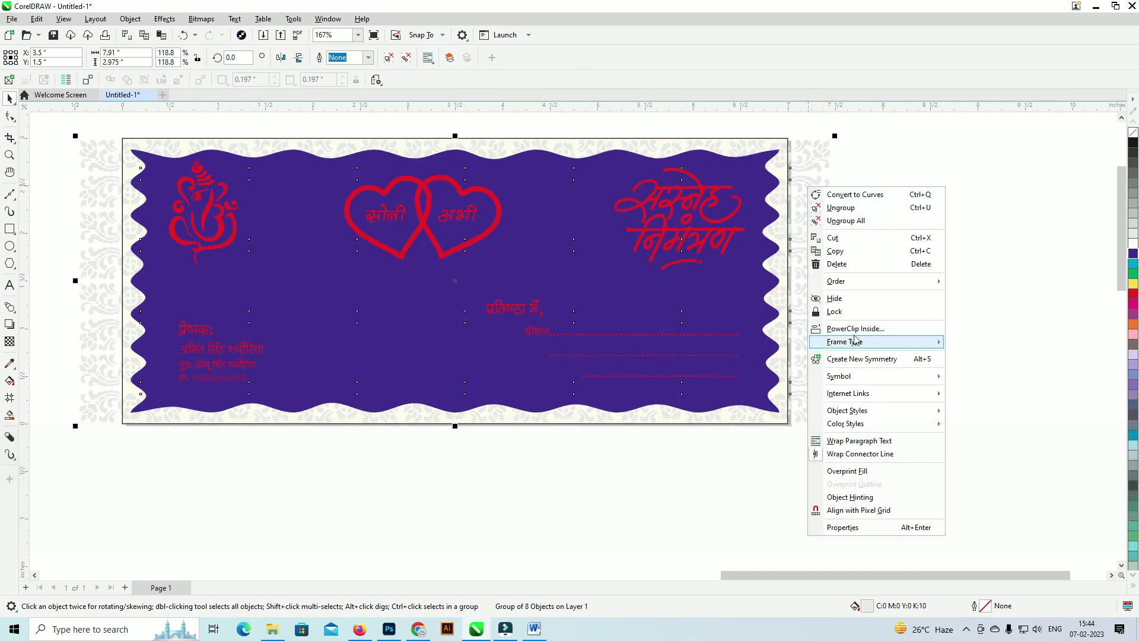
pyautogui.click(862, 329)
pyautogui.click(570, 262)
pyautogui.press('ctrl')
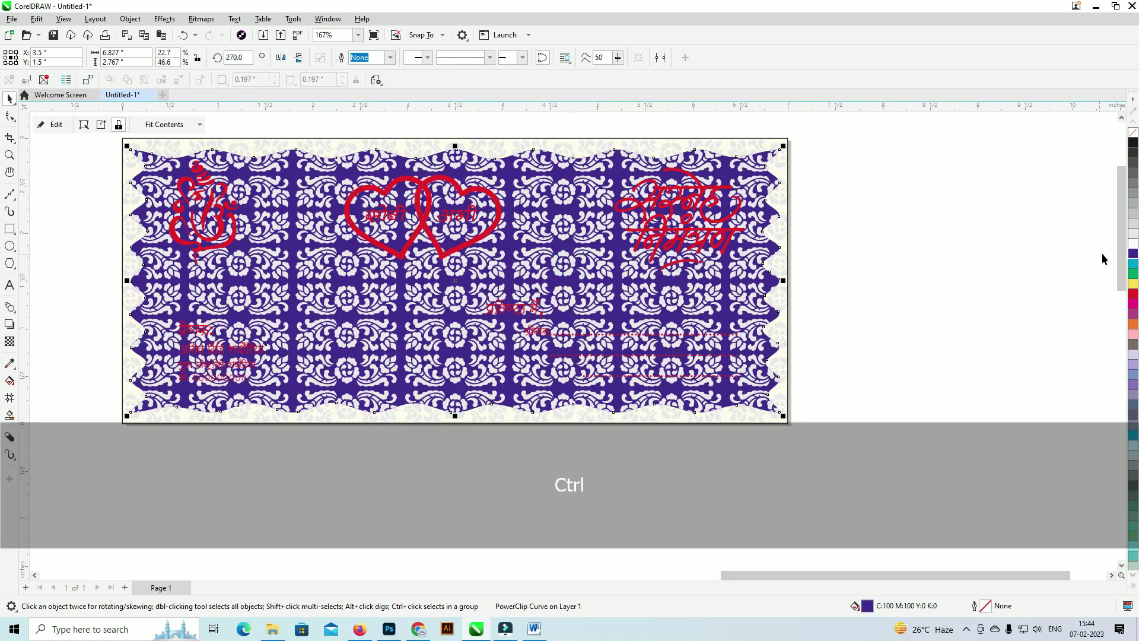
pyautogui.click(1133, 246)
pyautogui.press('Escape')
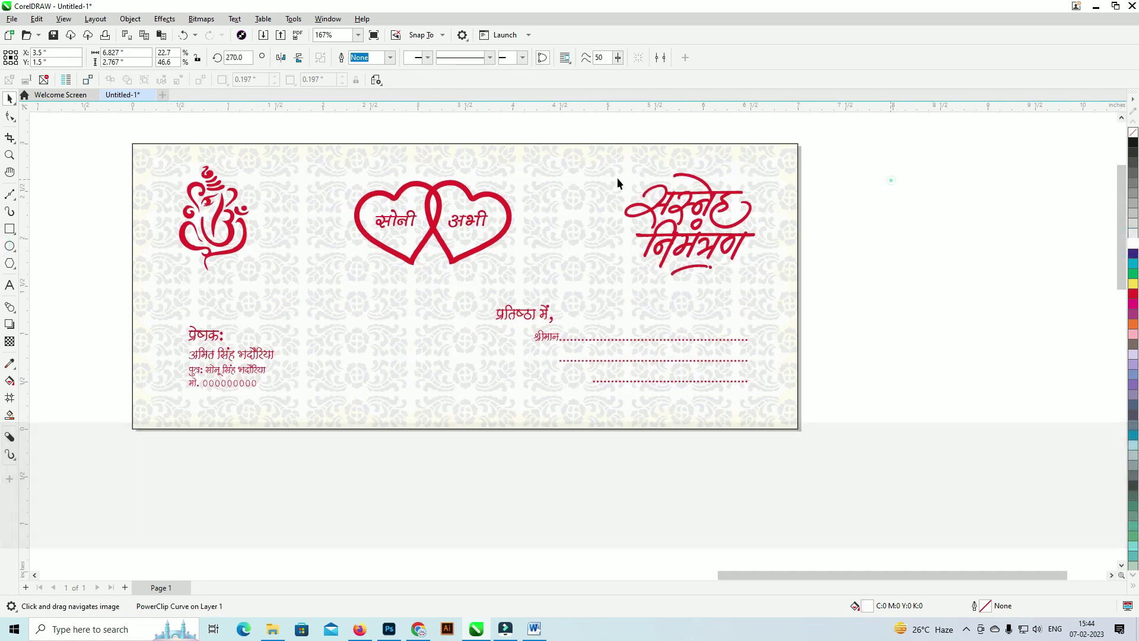
# Step: Fill the card's outer background rectangle with red (C:0 M:100 Y:100 K:0)
pyautogui.click(635, 149)
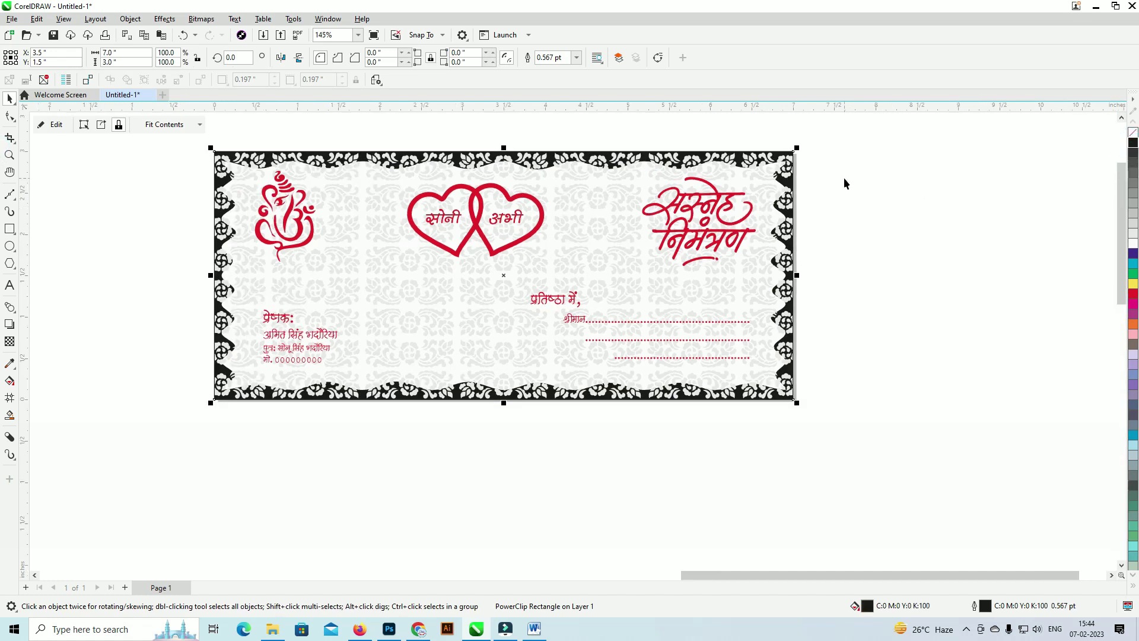
pyautogui.click(843, 177)
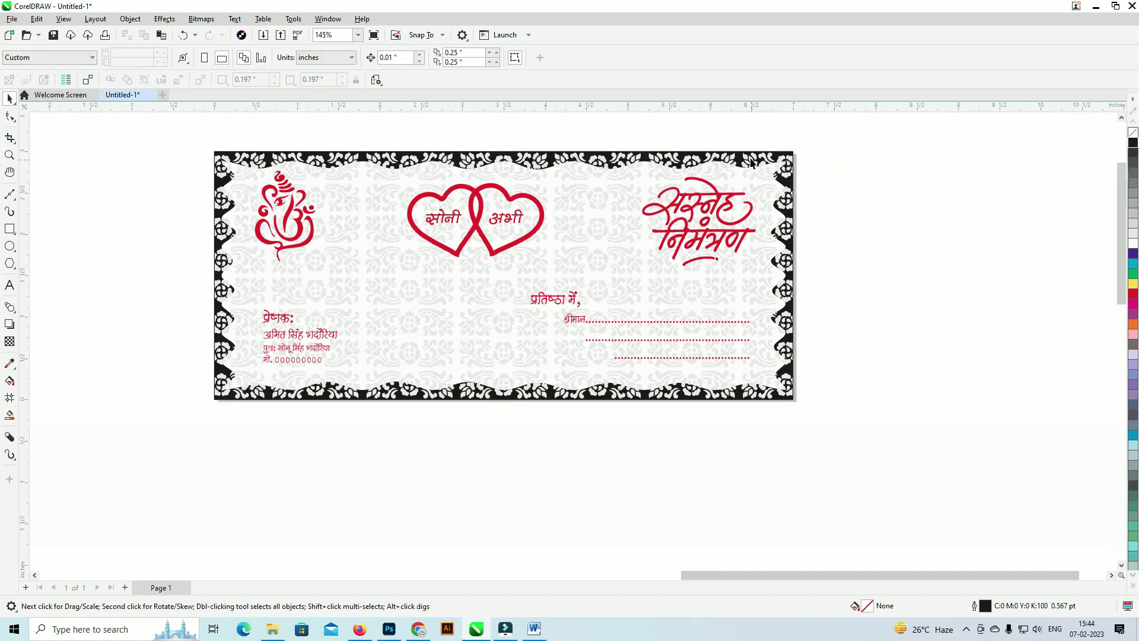
pyautogui.press('ctrl')
pyautogui.click(1134, 293)
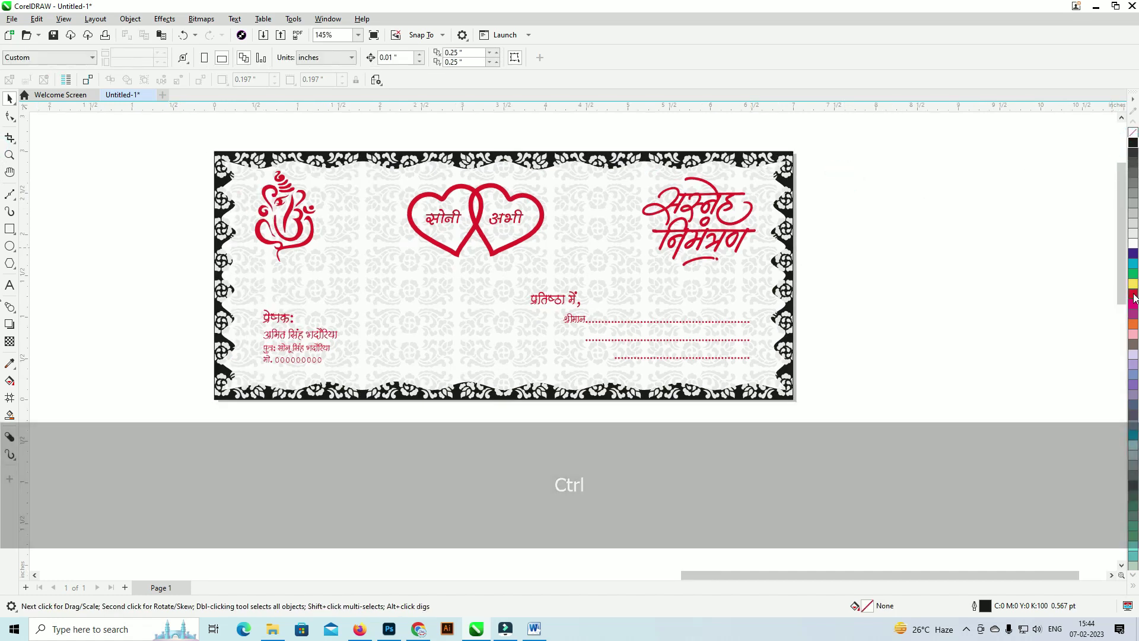
pyautogui.press('Escape')
pyautogui.click(758, 161)
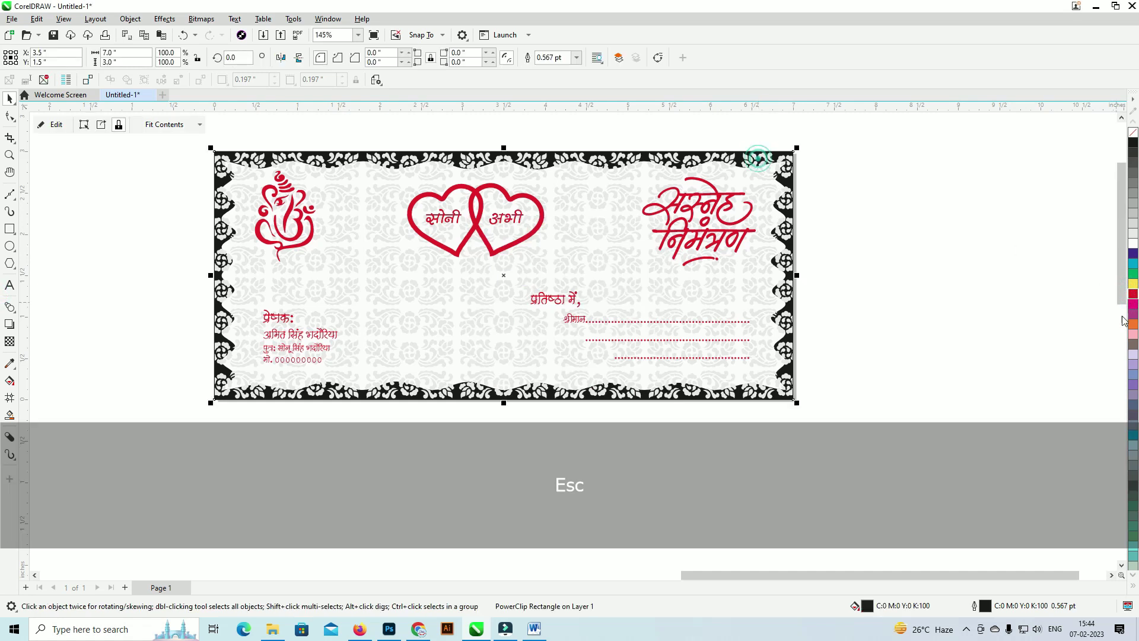
pyautogui.click(1133, 294)
pyautogui.click(880, 196)
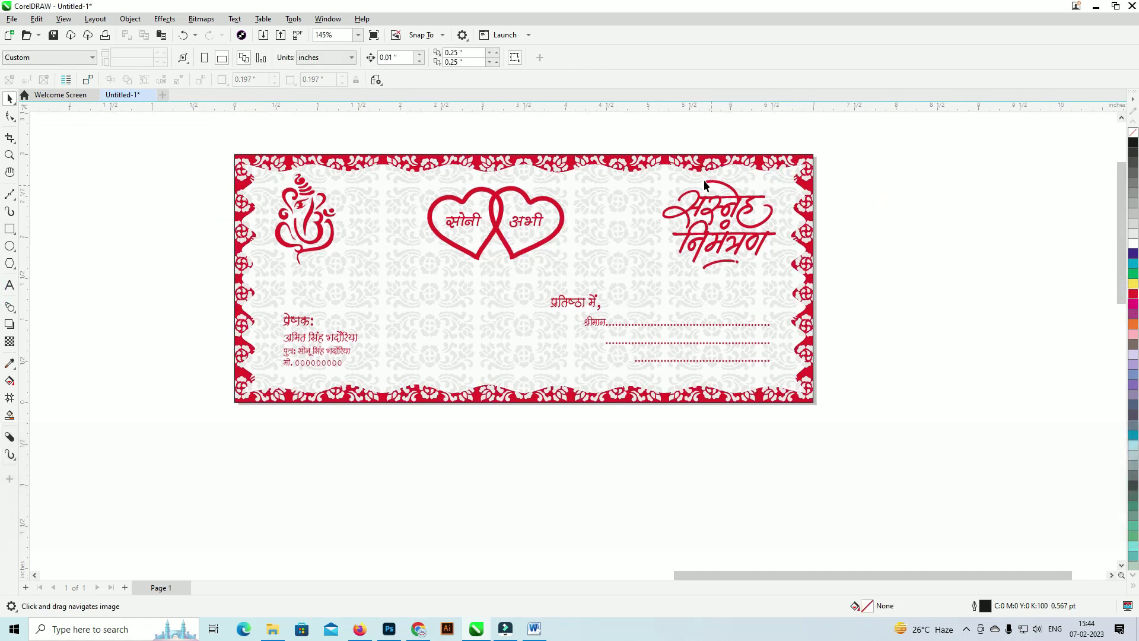
# Step: Recolour the floral pattern inside the background rectangle to red tinted with orange
pyautogui.press('ctrl')
pyautogui.click(698, 161)
pyautogui.keyDown('ctrl'); pyautogui.click(700, 160); pyautogui.keyUp('ctrl')
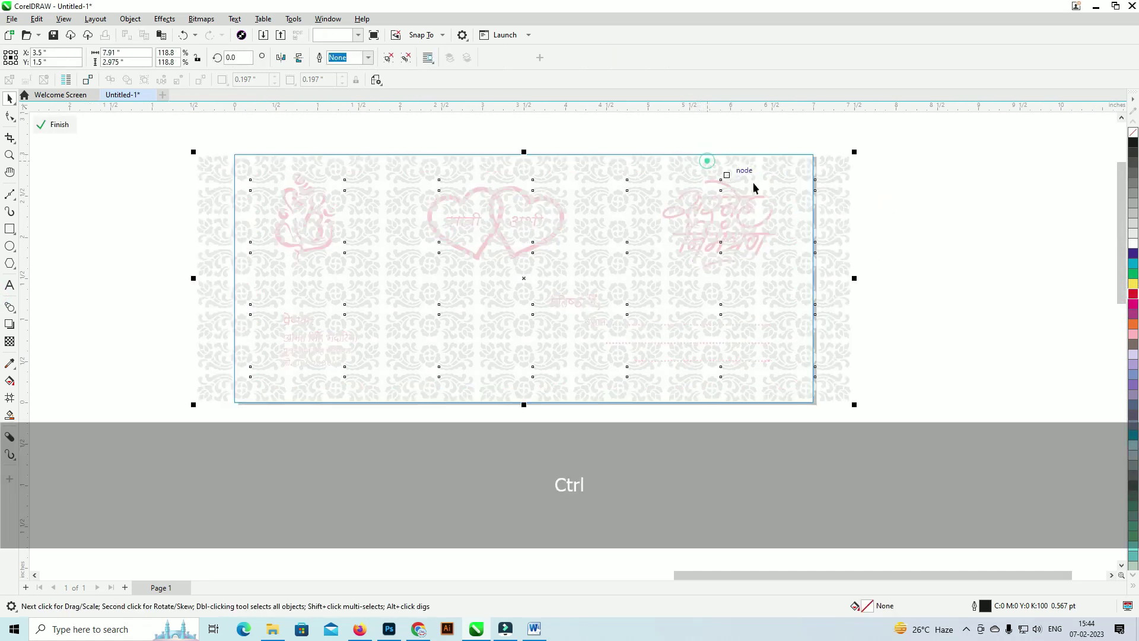
pyautogui.click(1133, 295)
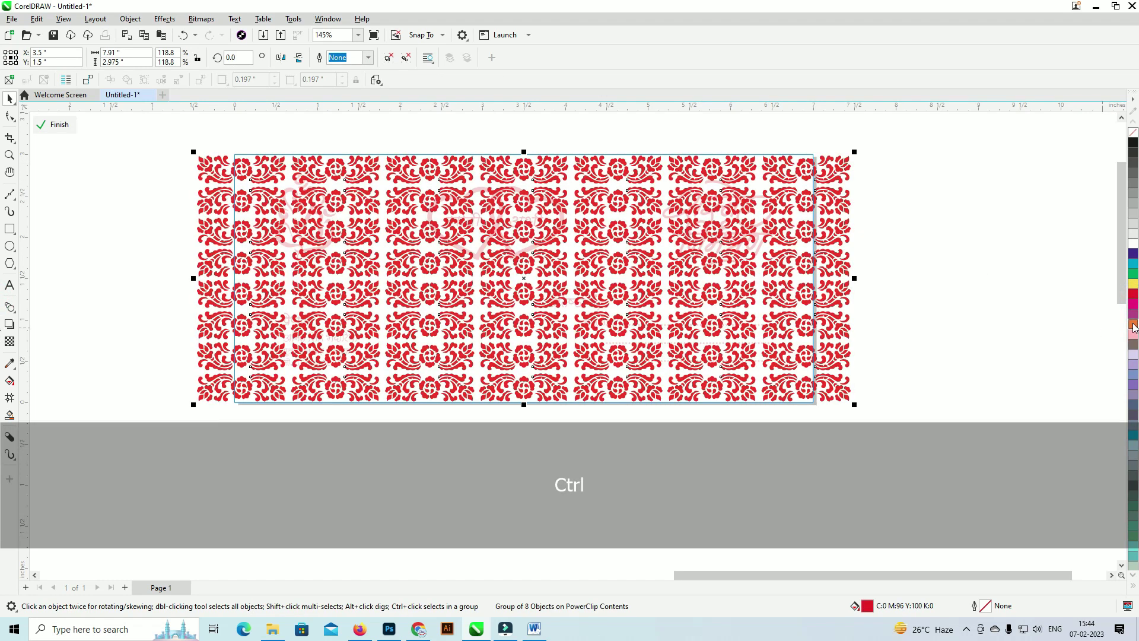
pyautogui.keyDown('ctrl'); pyautogui.click(956, 275); pyautogui.keyUp('ctrl')
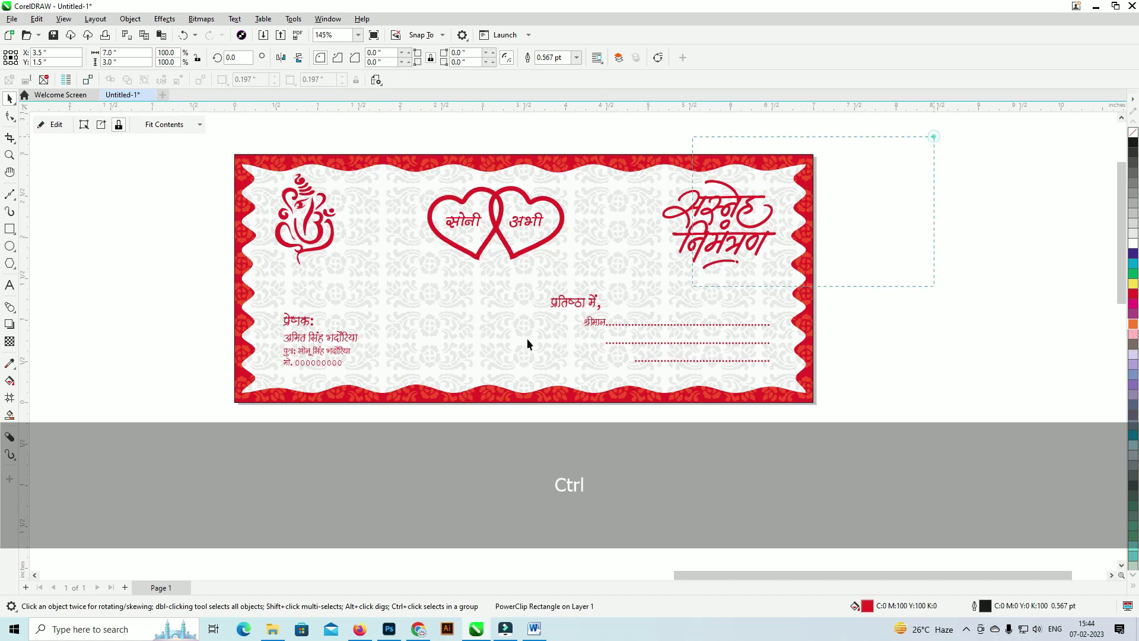
pyautogui.hotkey('shift', 'F2')
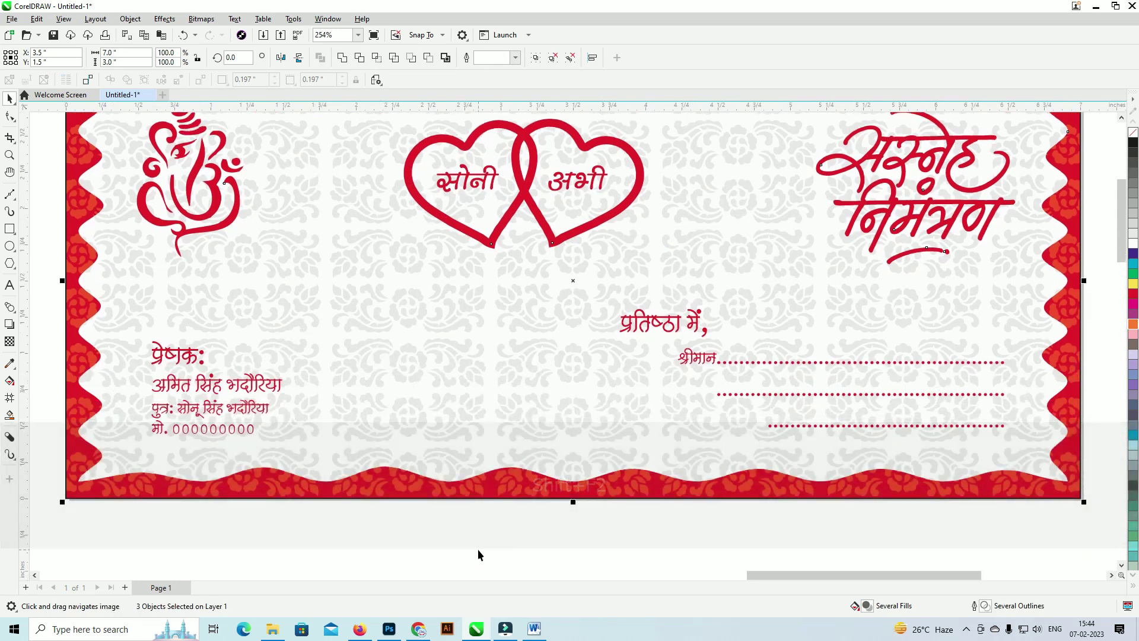
pyautogui.click(523, 442)
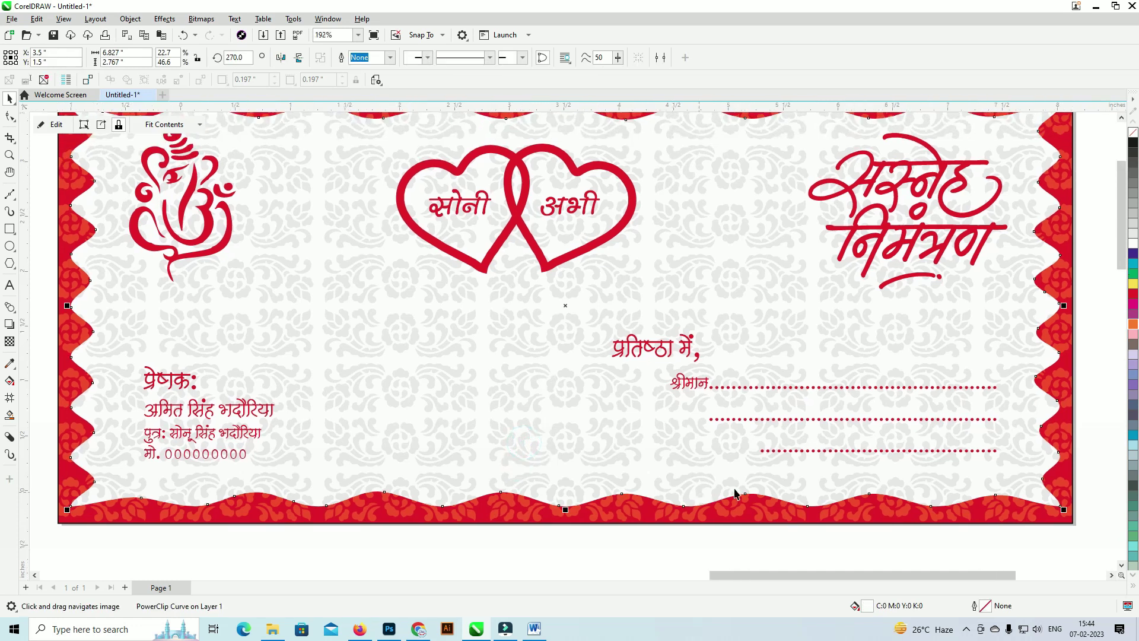
pyautogui.press('F3')
pyautogui.click(1002, 190)
# Step: Move the group of black patterned strips about 5 inches towards the card and ungroup it
pyautogui.scroll(-3, 1002, 190)
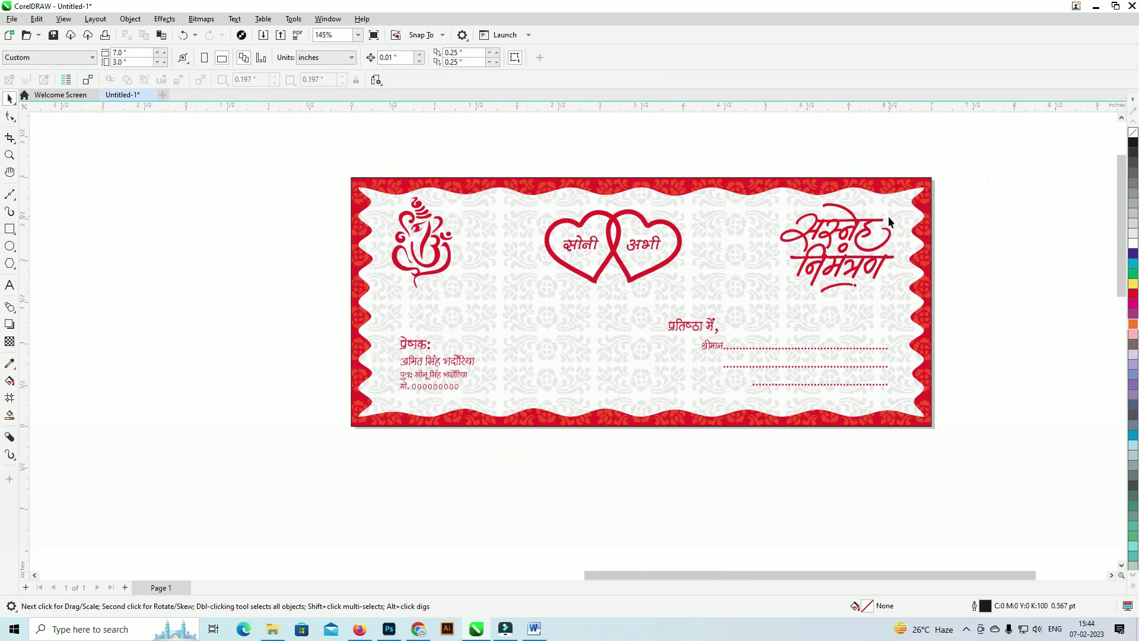
pyautogui.scroll(-1, 890, 235)
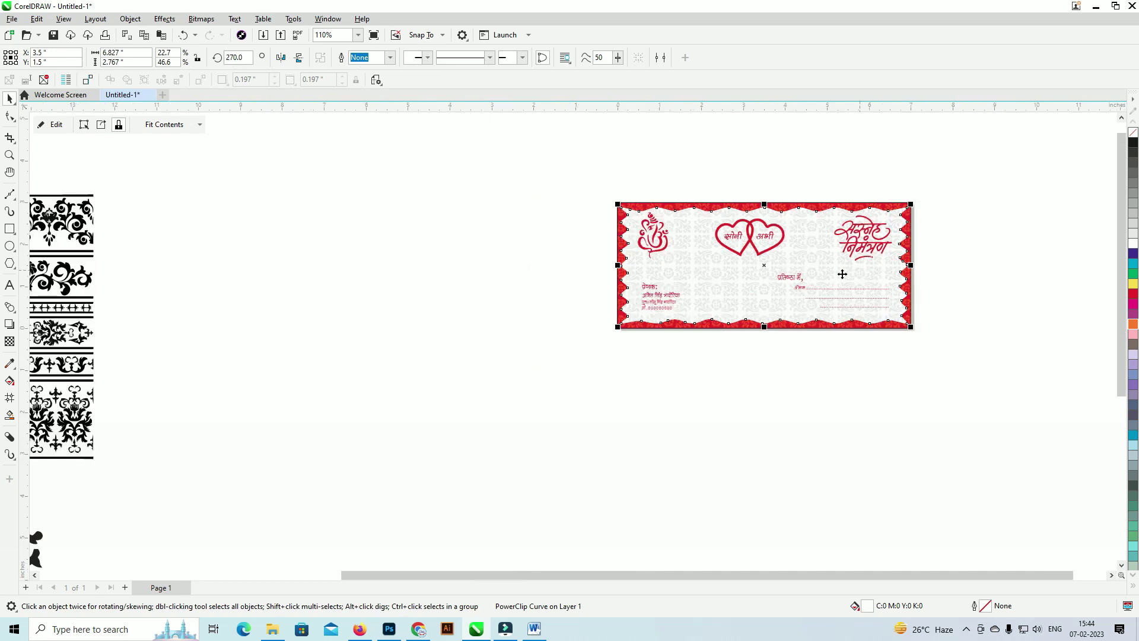
pyautogui.scroll(-1, 570, 271)
pyautogui.click(220, 320)
pyautogui.moveTo(220, 319); pyautogui.dragTo(363, 319)
pyautogui.hotkey('ctrl', 'u')
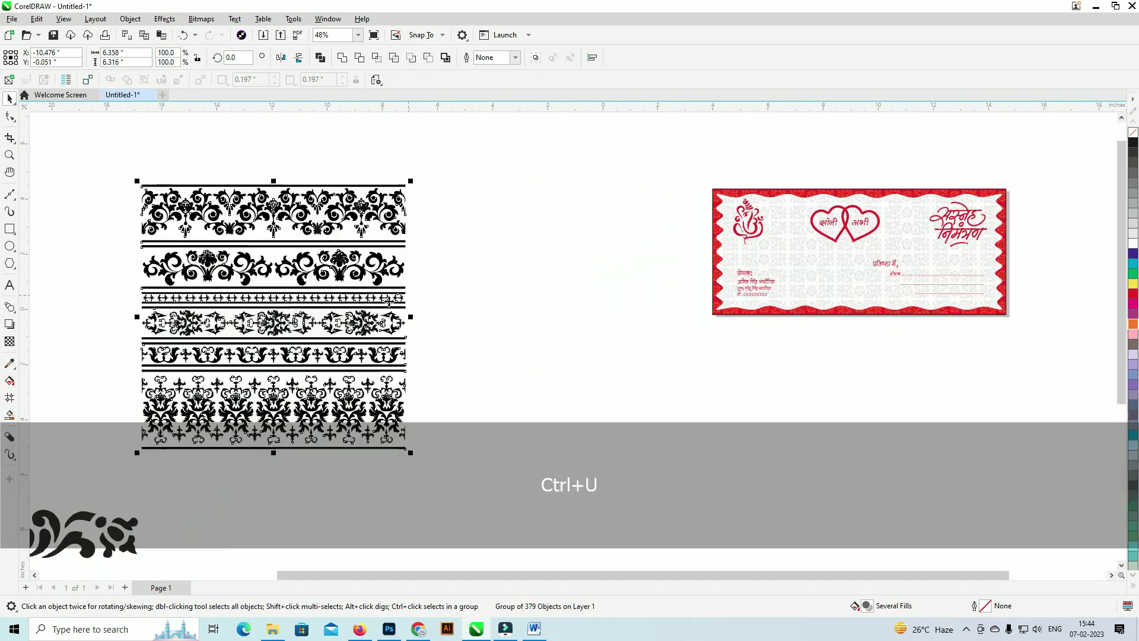
# Step: Place the narrow cross-patterned strip above the card, in front of the other objects, scaled to about 4.22 inches wide
pyautogui.click(501, 272)
pyautogui.click(389, 292)
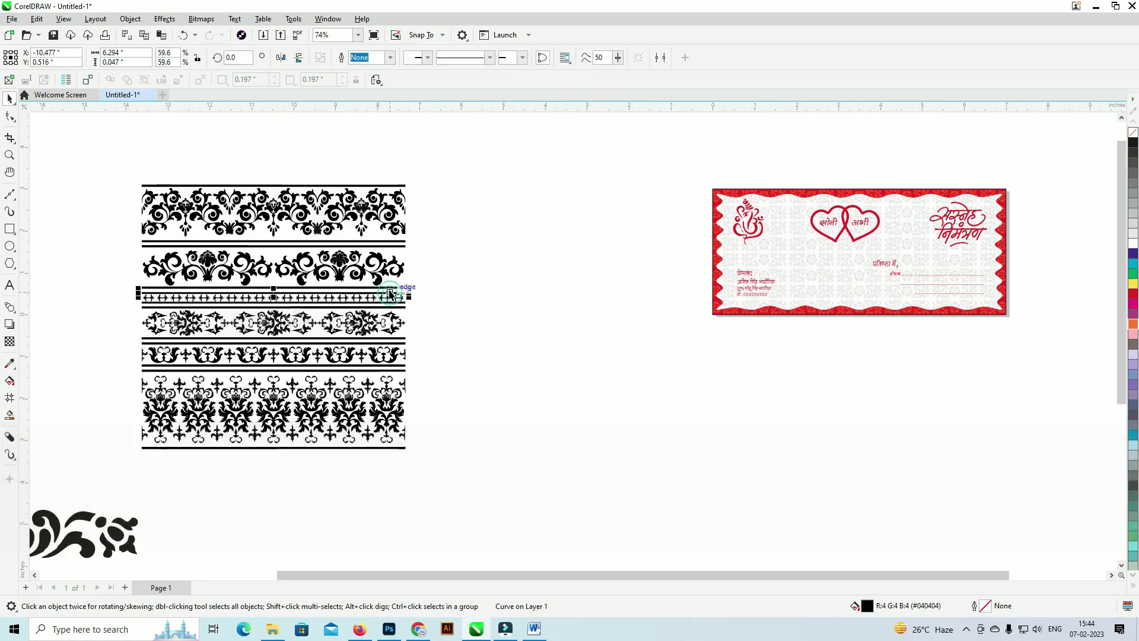
pyautogui.moveTo(134, 316); pyautogui.dragTo(135, 316)
pyautogui.moveTo(291, 295); pyautogui.dragTo(766, 258)
pyautogui.scroll(1, 913, 207)
pyautogui.hotkey('shift', 'pageup')
pyautogui.scroll(2, 777, 265)
pyautogui.moveTo(893, 276); pyautogui.dragTo(738, 261)
pyautogui.moveTo(635, 268); pyautogui.dragTo(635, 139)
pyautogui.click(1134, 302)
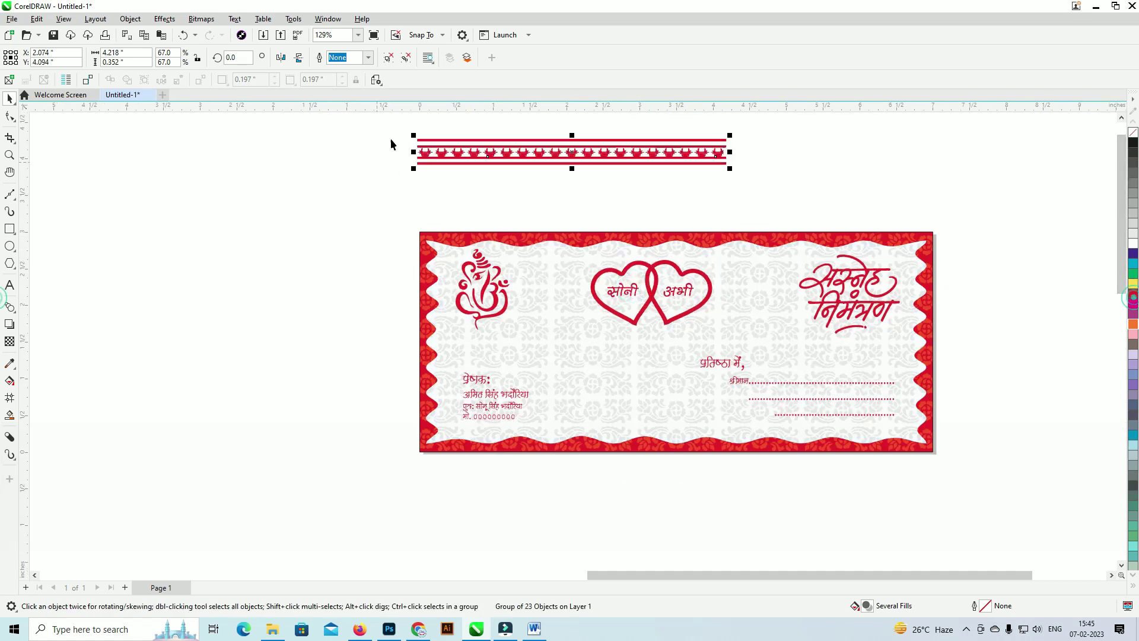
pyautogui.hotkey('ctrl', 'z')
# Step: Ungroup the narrow strip and delete the white piece inside its first motif
pyautogui.scroll(3, 454, 177)
pyautogui.scroll(2, 443, 175)
pyautogui.click(455, 236)
pyautogui.hotkey('ctrl', 'u')
pyautogui.click(378, 173)
pyautogui.press('Delete')
# Step: Delete the white pieces inside the strip's remaining motifs by repeating the deletion, undoing any wrong removals
pyautogui.click(417, 171)
pyautogui.hotkey('ctrl', 'r')
pyautogui.click(454, 171)
pyautogui.hotkey('ctrl', 'r')
pyautogui.click(492, 171)
pyautogui.hotkey('ctrl', 'r')
pyautogui.click(527, 172)
pyautogui.hotkey('ctrl', 'r')
pyautogui.click(568, 171)
pyautogui.hotkey('ctrl', 'r')
pyautogui.click(605, 170)
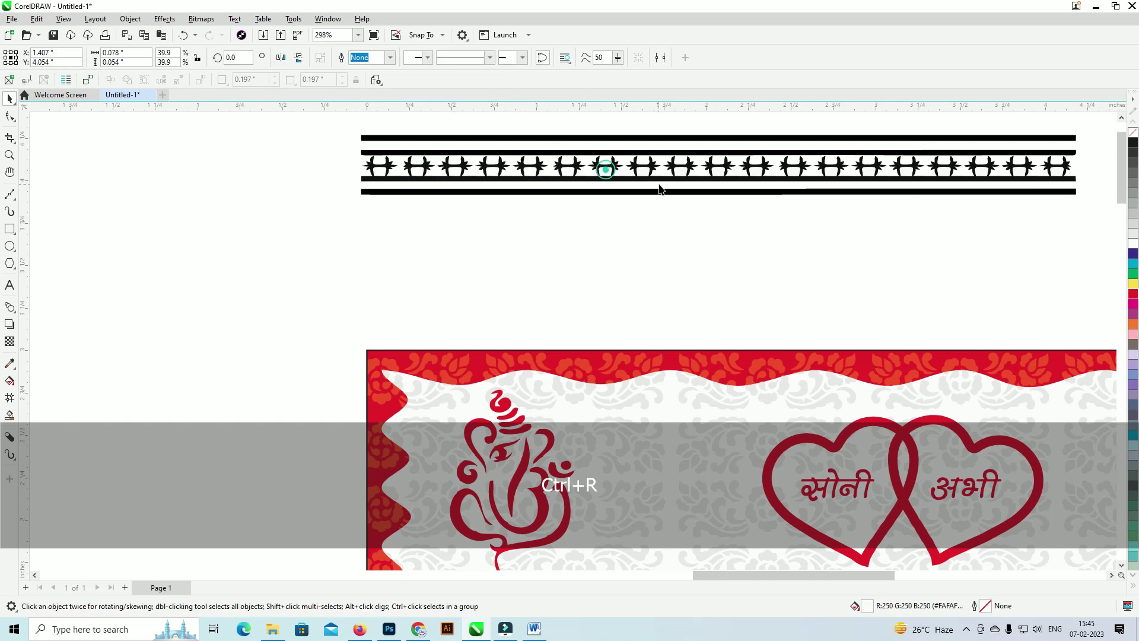
pyautogui.click(642, 170)
pyautogui.click(679, 170)
pyautogui.click(756, 170)
pyautogui.click(798, 171)
pyautogui.hotkey('ctrl', 'z')
pyautogui.hotkey('ctrl', 'r')
pyautogui.click(792, 172)
pyautogui.hotkey('ctrl', 'z')
pyautogui.click(794, 219)
pyautogui.hotkey('ctrl', 'r')
pyautogui.click(822, 173)
pyautogui.click(835, 173)
pyautogui.hotkey('ctrl', 'r')
pyautogui.hotkey('ctrl', 'z')
pyautogui.click(831, 206)
pyautogui.hotkey('ctrl', 'r')
pyautogui.click(868, 170)
pyautogui.click(949, 171)
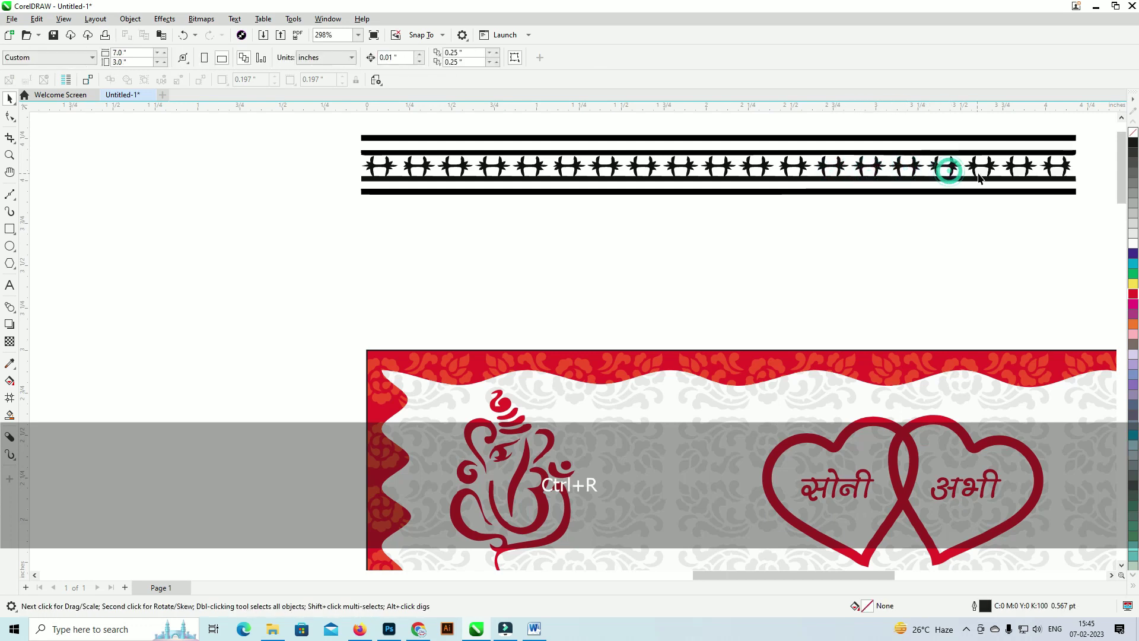
pyautogui.click(1019, 171)
pyautogui.hotkey('ctrl', 'r')
pyautogui.click(1053, 171)
pyautogui.hotkey('ctrl', 'r')
# Step: Group all the cleaned strip's parts and fill the group with red (C:0 M:100 Y:100 K:0)
pyautogui.scroll(-1, 734, 231)
pyautogui.moveTo(469, 226); pyautogui.dragTo(1108, 132)
pyautogui.hotkey('ctrl', 'g')
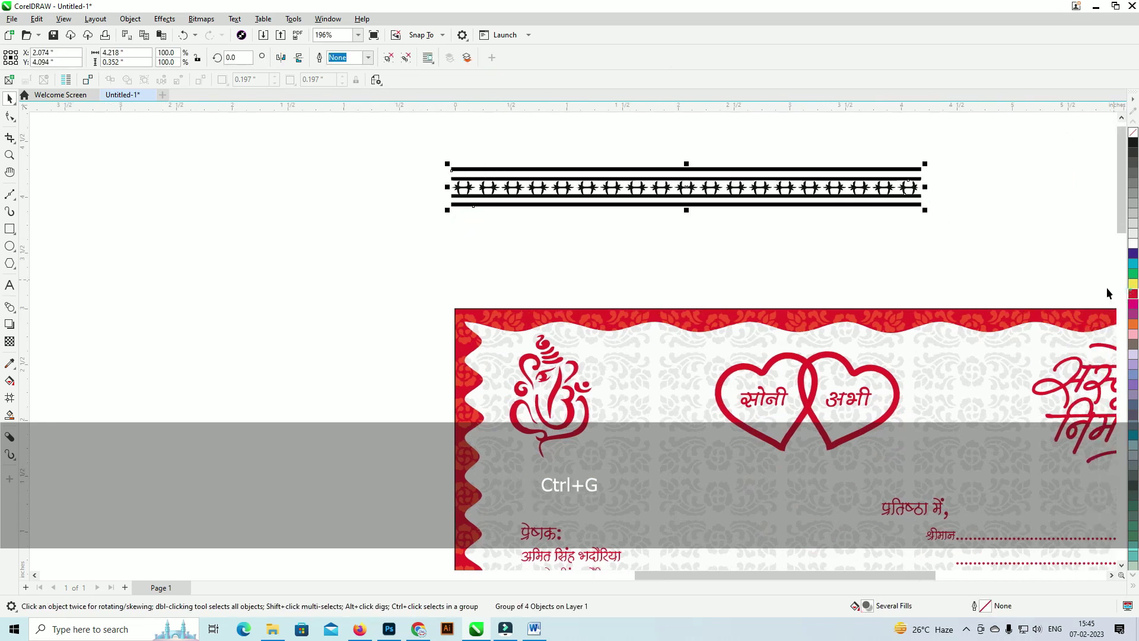
pyautogui.click(1132, 293)
# Step: Mirror a copy of the red strip onto its right end so the pattern continues
pyautogui.moveTo(808, 210); pyautogui.dragTo(694, 196)
pyautogui.moveTo(334, 174); pyautogui.dragTo(865, 194)
pyautogui.scroll(-3, 782, 198)
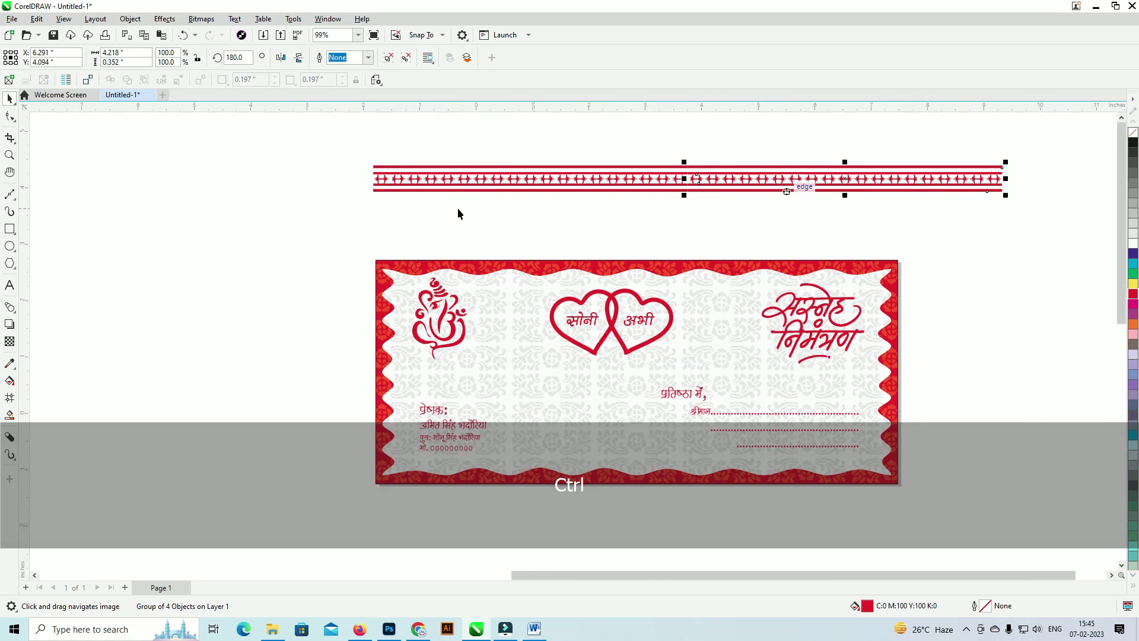
# Step: Group the two red strips and move them onto the card's top edge
pyautogui.moveTo(899, 144); pyautogui.dragTo(978, 147)
pyautogui.moveTo(886, 180); pyautogui.dragTo(855, 252)
pyautogui.scroll(2, 860, 296)
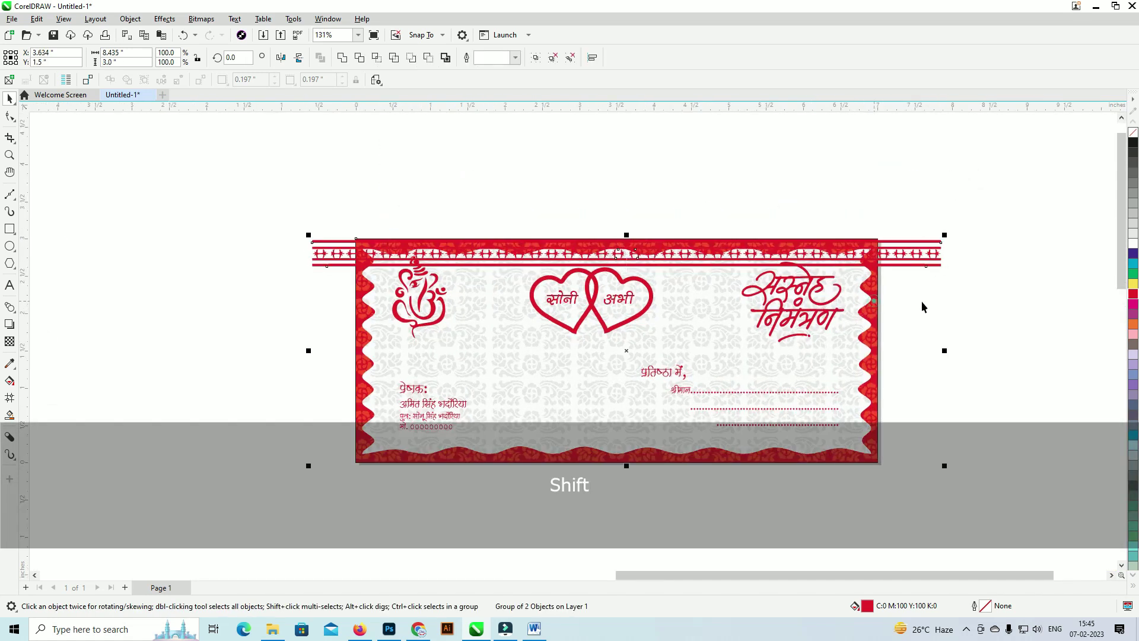
# Step: Place a copy of the red strip along the card's lower edge and cut both strips to the clipboard
pyautogui.click(922, 304)
pyautogui.scroll(-1, 901, 249)
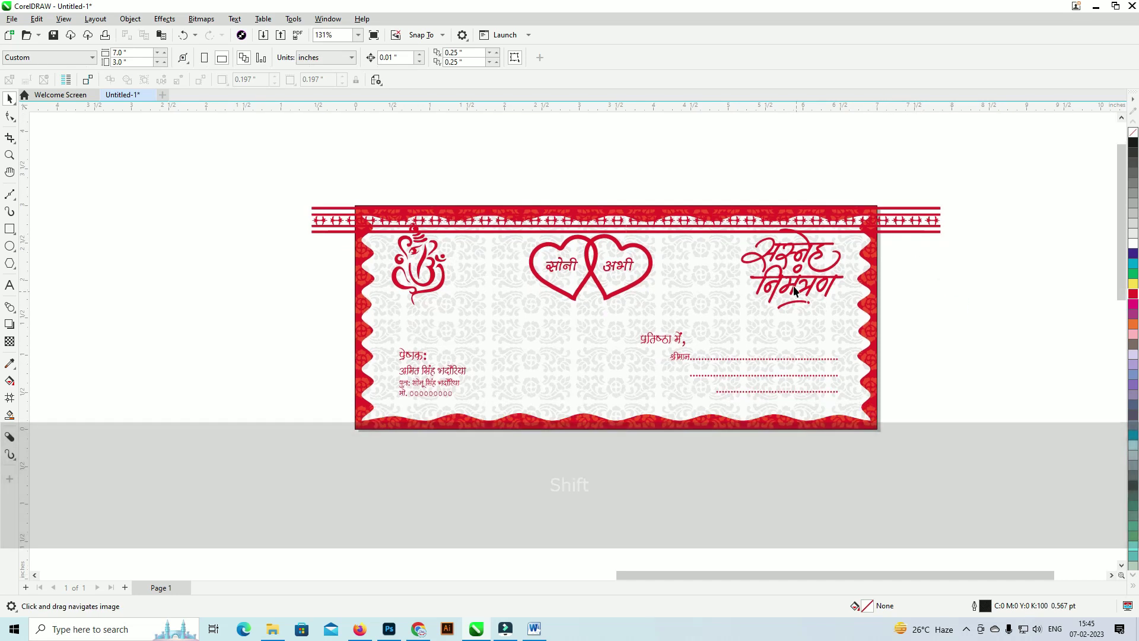
pyautogui.moveTo(772, 227); pyautogui.dragTo(770, 409)
pyautogui.rightClick(770, 409)
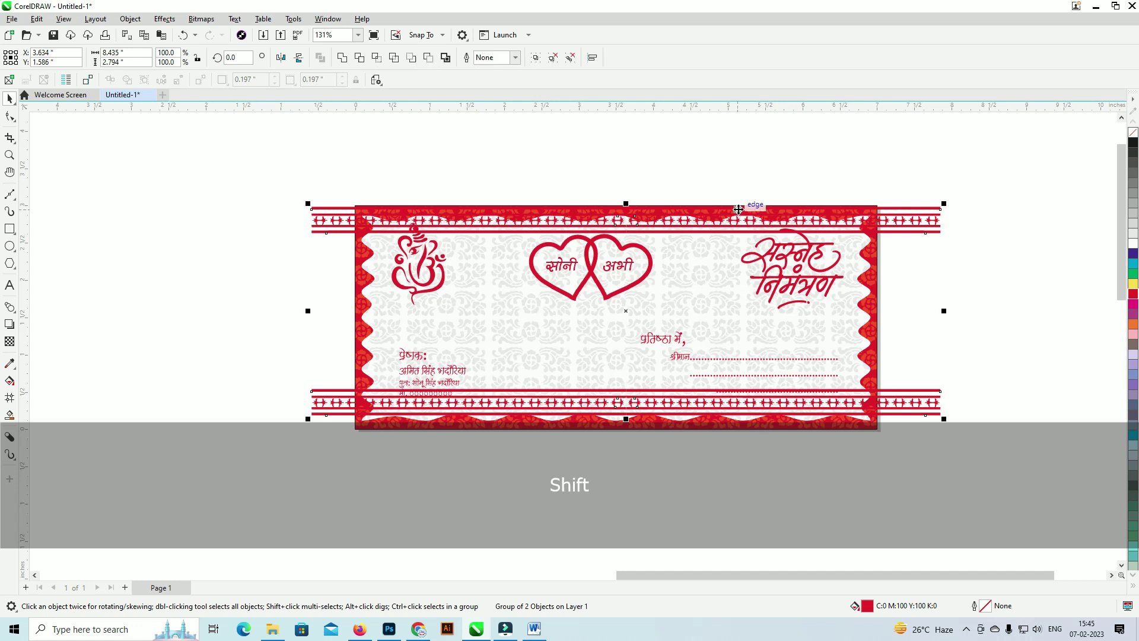
pyautogui.moveTo(897, 220); pyautogui.dragTo(895, 284)
pyautogui.hotkey('ctrl', 'z')
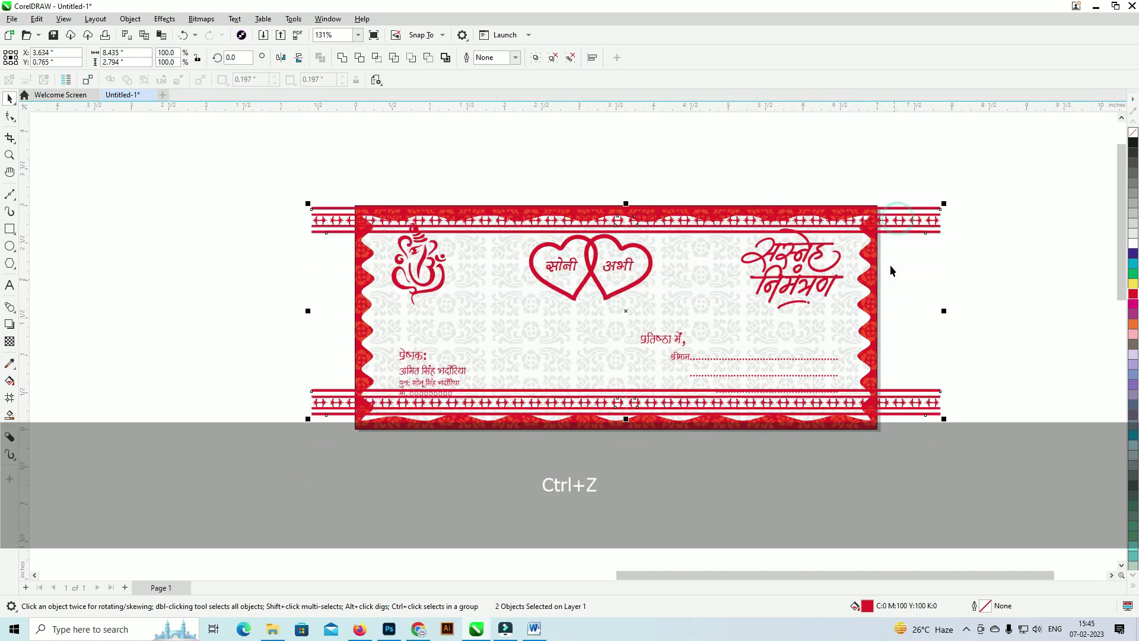
pyautogui.hotkey('ctrl', 'x')
# Step: Move the wavy-edged floral panel off the card into the empty area beside it
pyautogui.moveTo(452, 237); pyautogui.dragTo(376, 226)
pyautogui.moveTo(612, 228); pyautogui.dragTo(659, 211)
pyautogui.scroll(-1, 332, 245)
pyautogui.moveTo(333, 245); pyautogui.dragTo(298, 244)
pyautogui.click(572, 242)
# Step: Fill the card's background rectangle and the floral pattern clipped inside it with white
pyautogui.click(597, 140)
pyautogui.click(719, 207)
pyautogui.click(1132, 243)
pyautogui.scroll(1, 833, 255)
pyautogui.hotkey('ctrl', 'z')
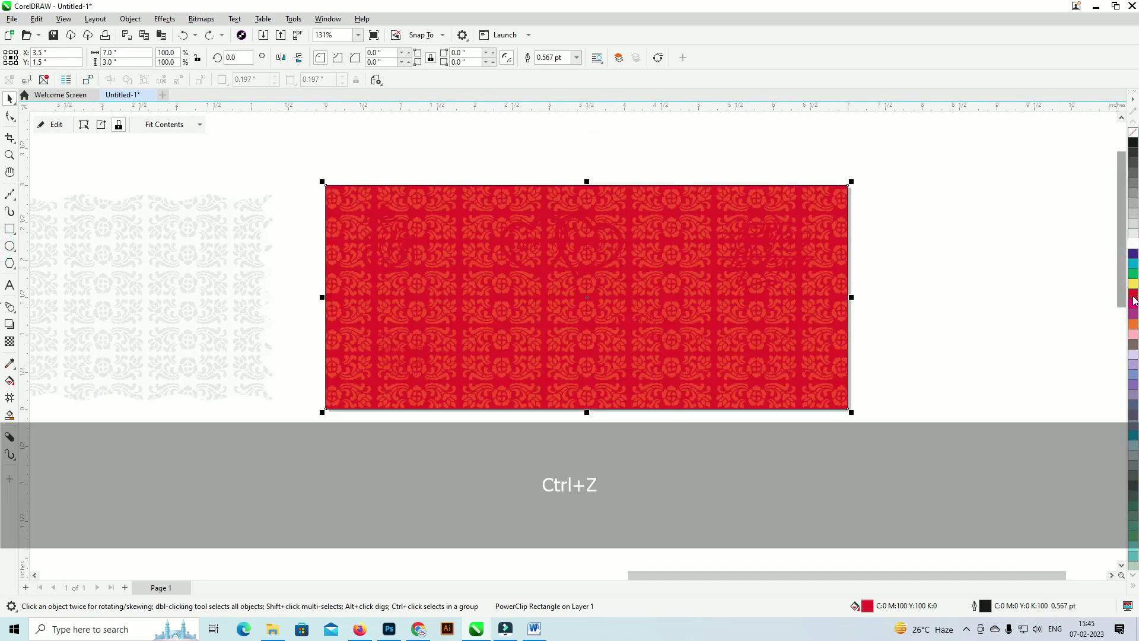
pyautogui.keyDown('ctrl'); pyautogui.click(834, 192); pyautogui.keyUp('ctrl')
pyautogui.hotkey('ctrl', 'a')
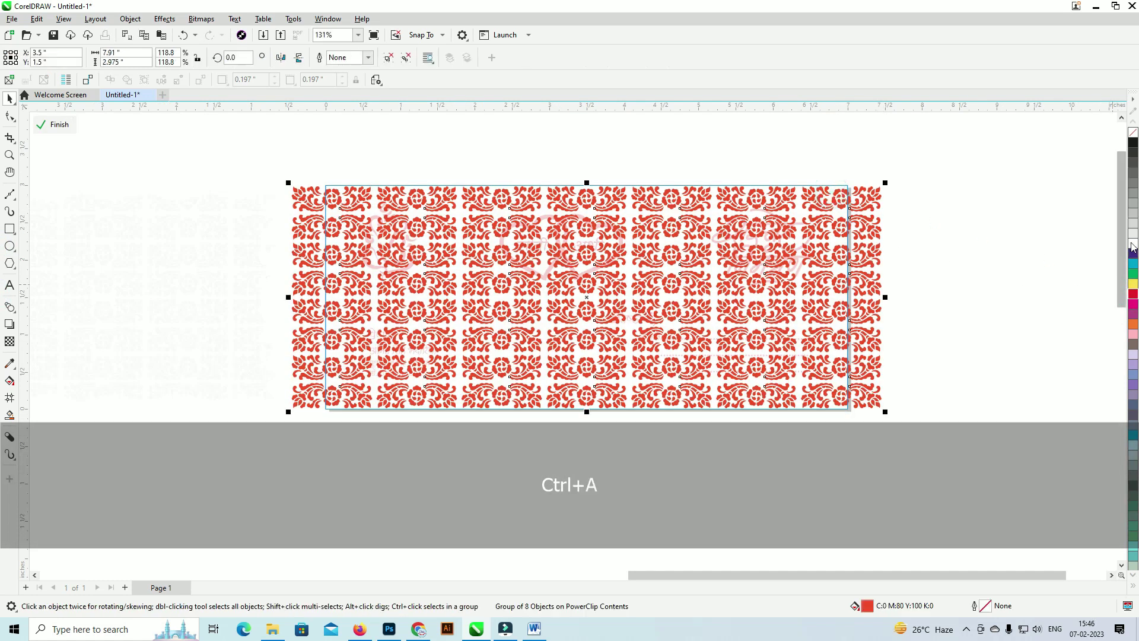
pyautogui.click(1133, 242)
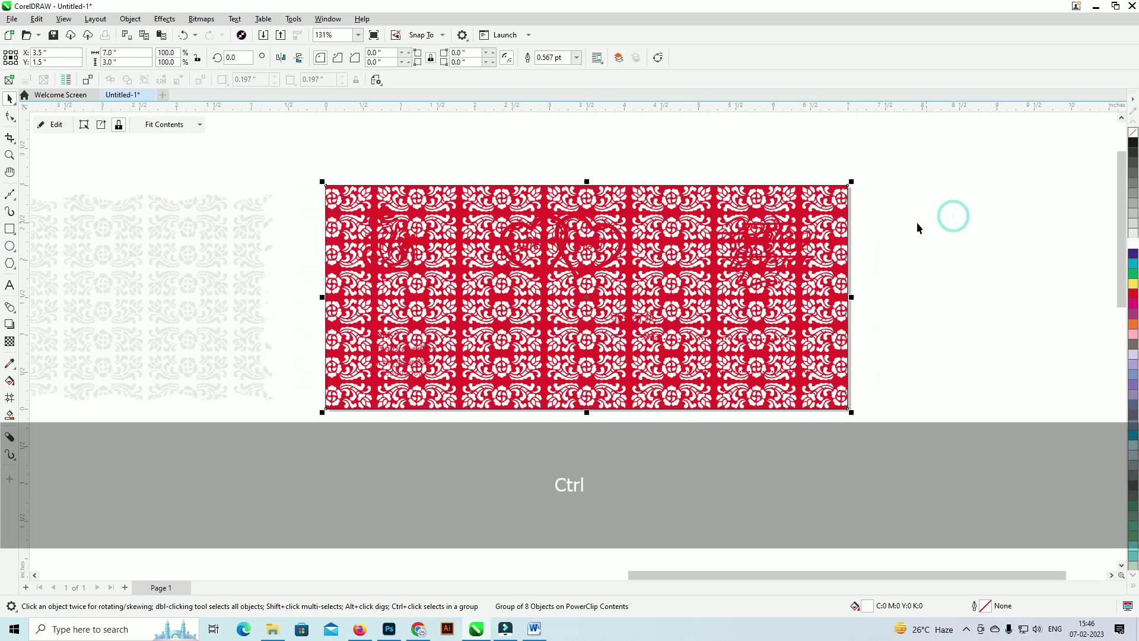
pyautogui.hotkey('ctrl', 'z')
pyautogui.keyDown('ctrl'); pyautogui.click(967, 222); pyautogui.keyUp('ctrl')
pyautogui.click(1133, 245)
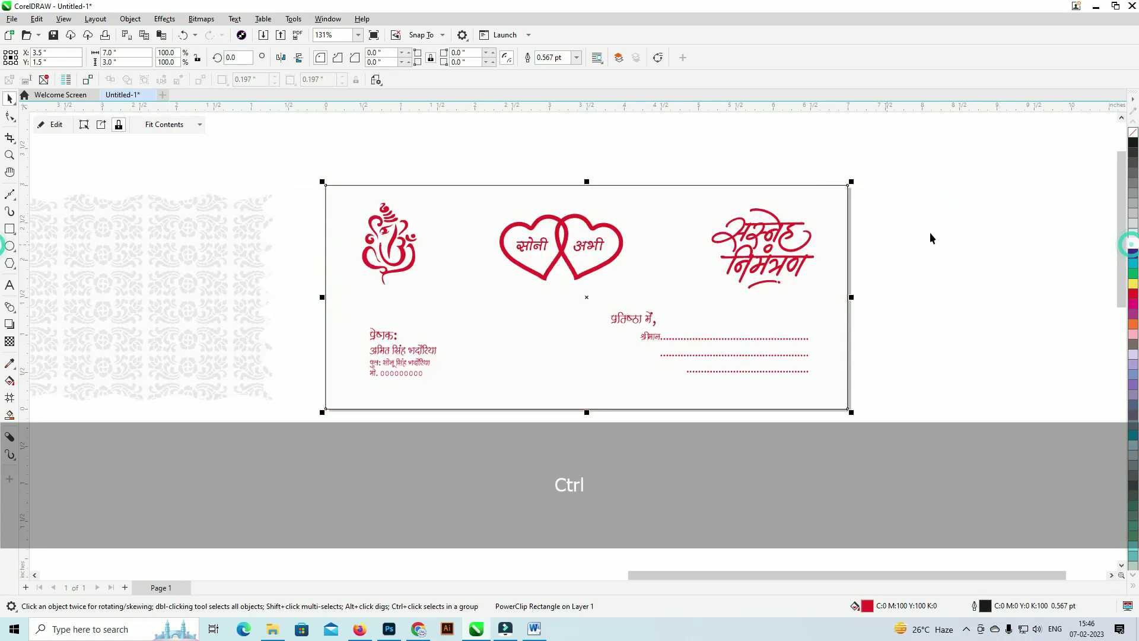
# Step: Recolour the floral pattern inside the card rectangle's PowerClip light grey and finish editing the contents
pyautogui.keyDown('ctrl'); pyautogui.click(670, 201); pyautogui.keyUp('ctrl')
pyautogui.keyDown('ctrl'); pyautogui.click(673, 203); pyautogui.keyUp('ctrl')
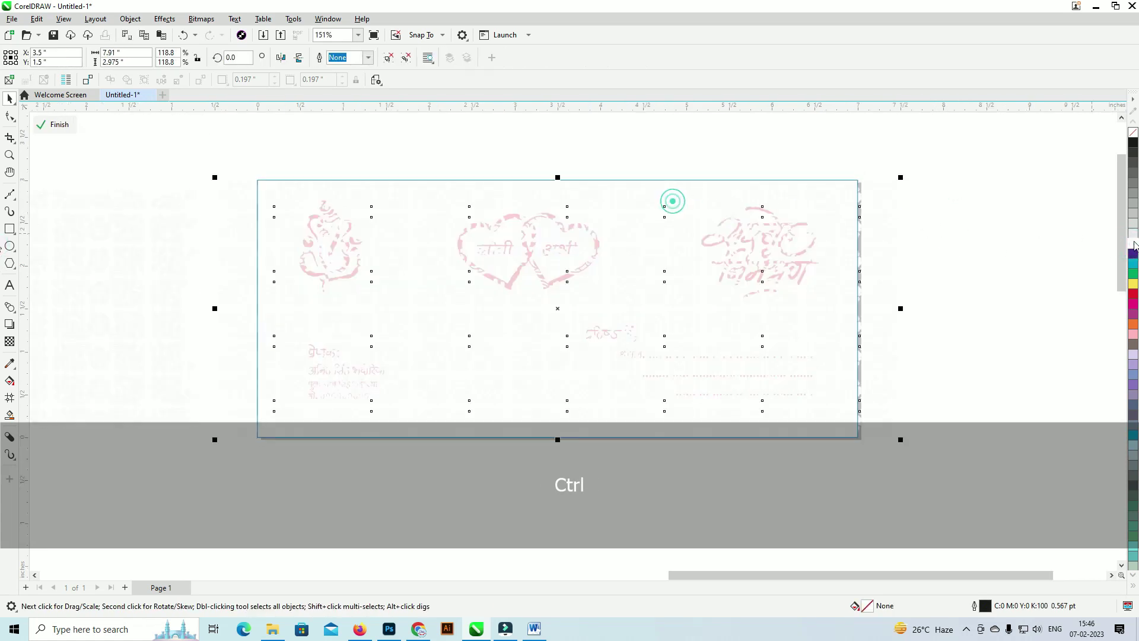
pyautogui.keyDown('ctrl'); pyautogui.click(1001, 191); pyautogui.keyUp('ctrl')
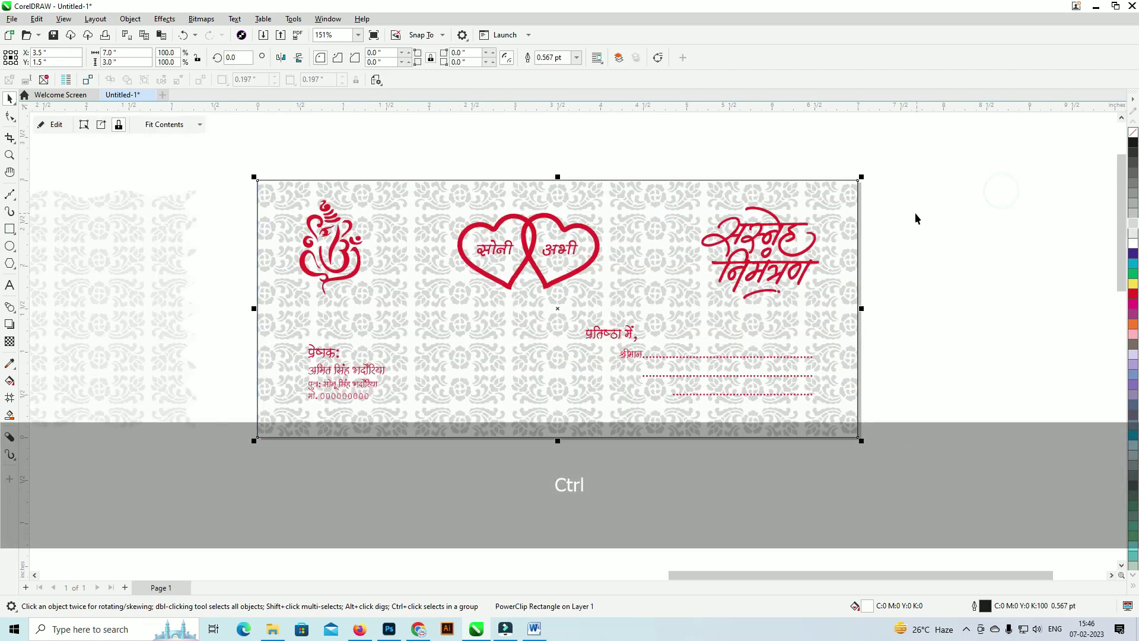
pyautogui.hotkey('ctrl', 'z')
pyautogui.keyDown('ctrl'); pyautogui.click(1131, 233); pyautogui.keyUp('ctrl')
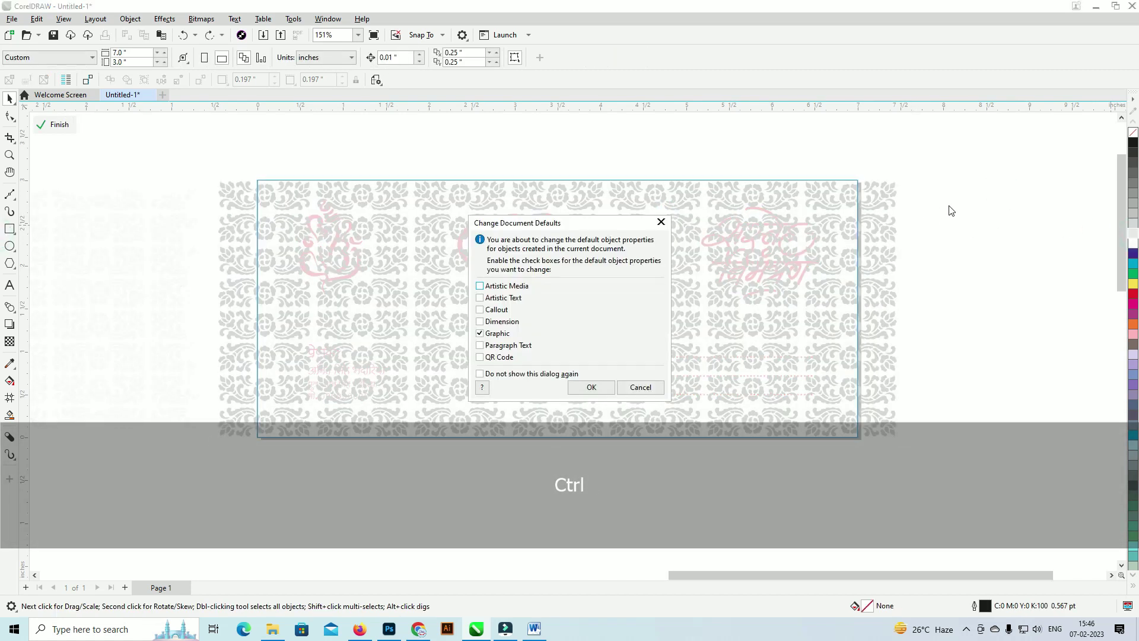
pyautogui.press('Escape')
pyautogui.click(869, 208)
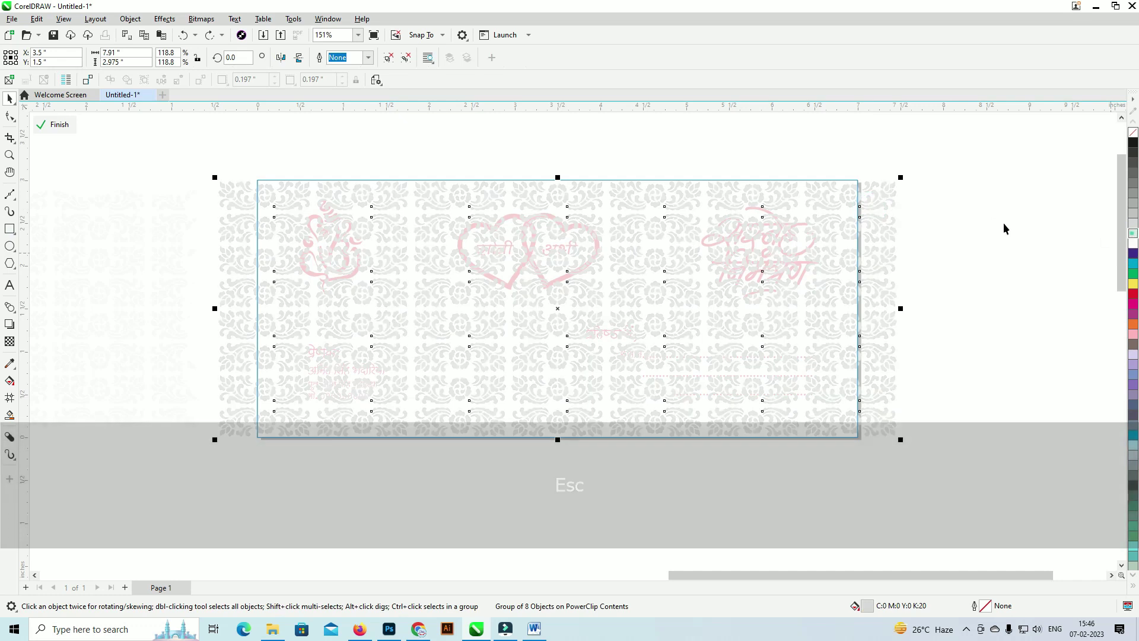
pyautogui.keyDown('ctrl'); pyautogui.click(982, 216); pyautogui.keyUp('ctrl')
# Step: Paste the two red strips back onto the card and nudge them slightly downward
pyautogui.hotkey('ctrl', 'v')
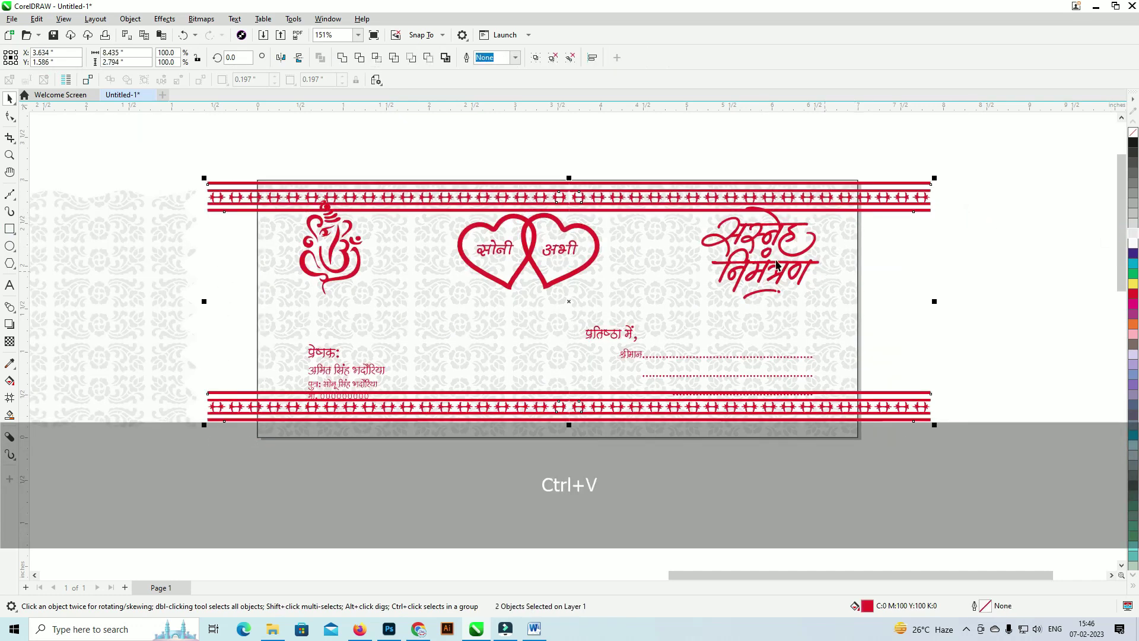
pyautogui.moveTo(776, 266); pyautogui.dragTo(780, 177)
pyautogui.moveTo(706, 267); pyautogui.dragTo(700, 313)
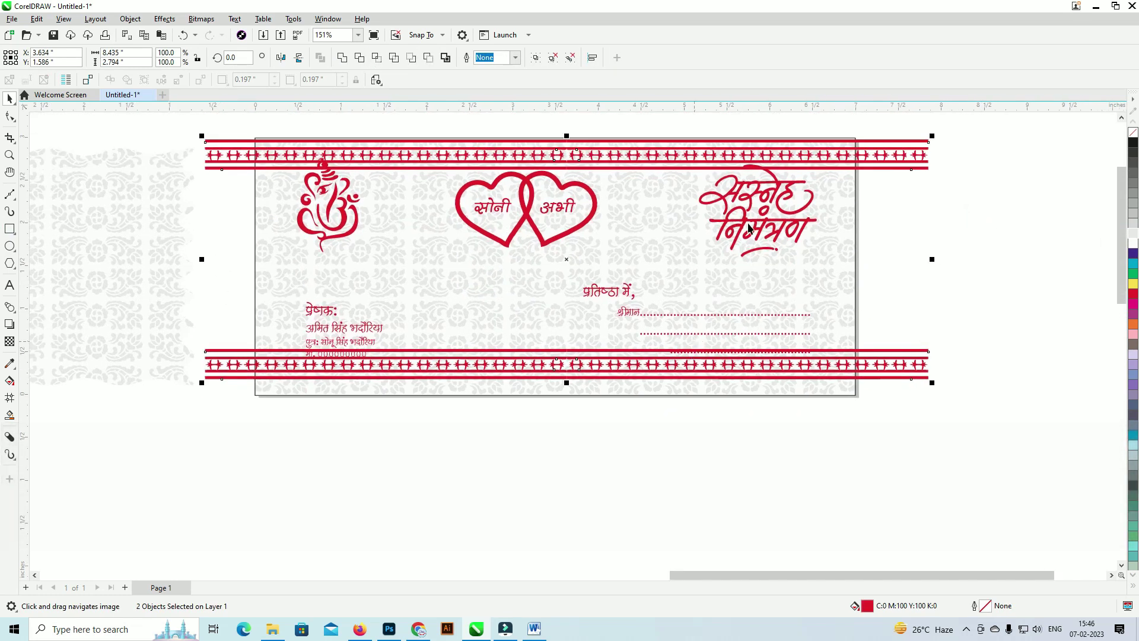
pyautogui.press('Down')
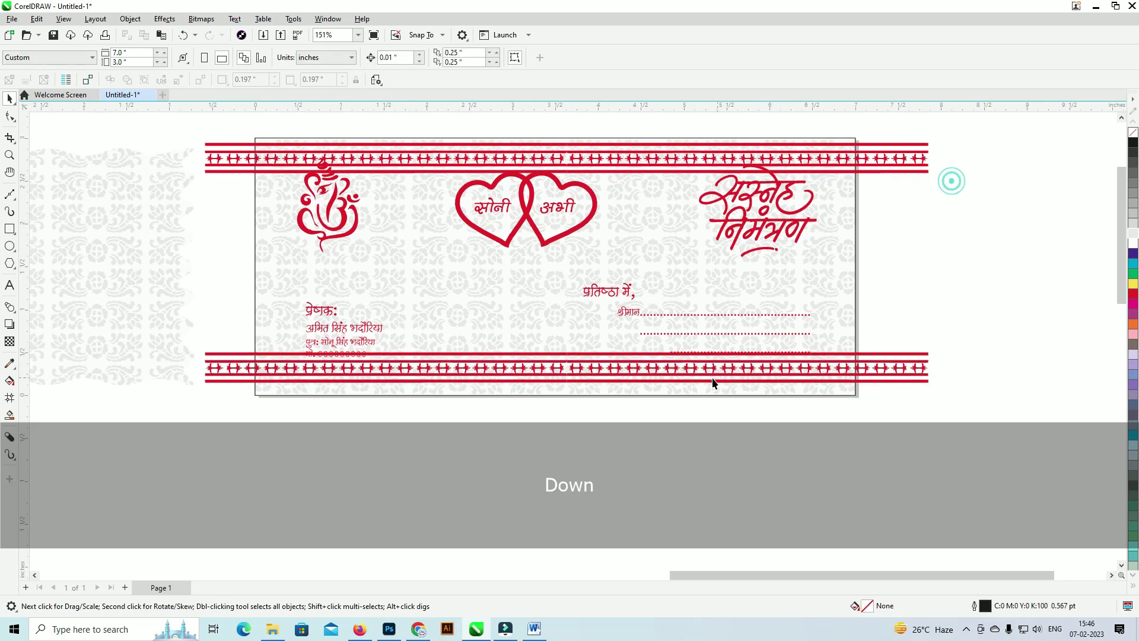
# Step: Move the lower strip closer to the card's bottom edge and scale it to about 7.11 inches wide
pyautogui.click(706, 369)
pyautogui.moveTo(622, 362); pyautogui.dragTo(623, 369)
pyautogui.moveTo(930, 400); pyautogui.dragTo(876, 393)
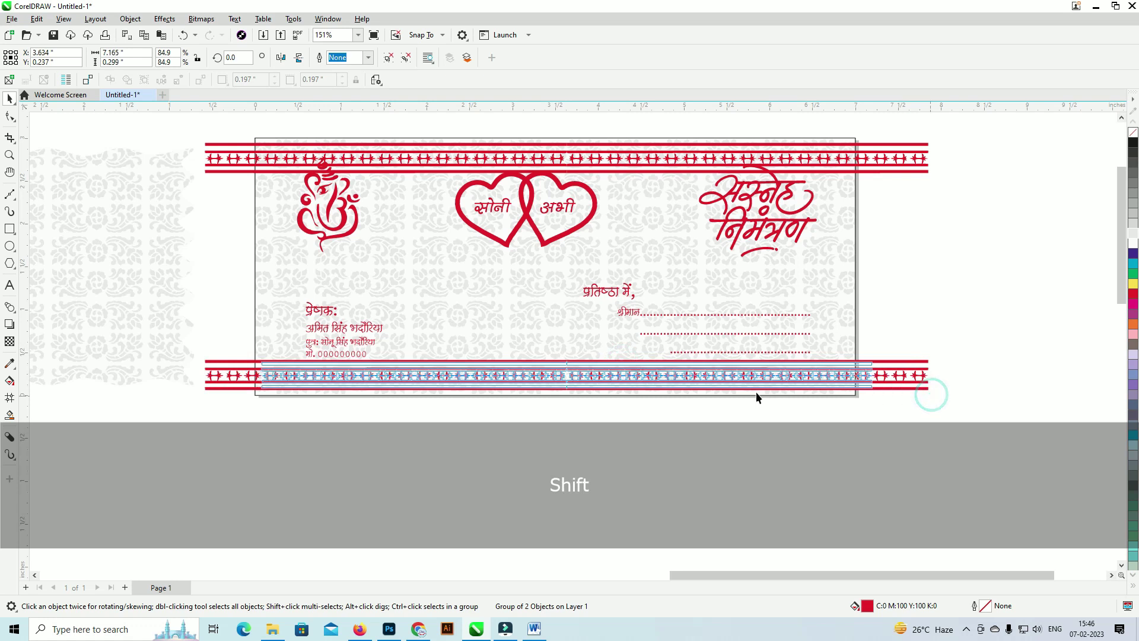
pyautogui.click(681, 402)
# Step: Replace the oversized upper strip with a copy of the resized lower strip along the card's top edge
pyautogui.click(617, 170)
pyautogui.press('Delete')
pyautogui.moveTo(605, 386); pyautogui.dragTo(572, 133)
pyautogui.press('ctrl')
pyautogui.rightClick(572, 134)
pyautogui.moveTo(617, 187); pyautogui.dragTo(635, 219)
pyautogui.moveTo(742, 254); pyautogui.dragTo(732, 223)
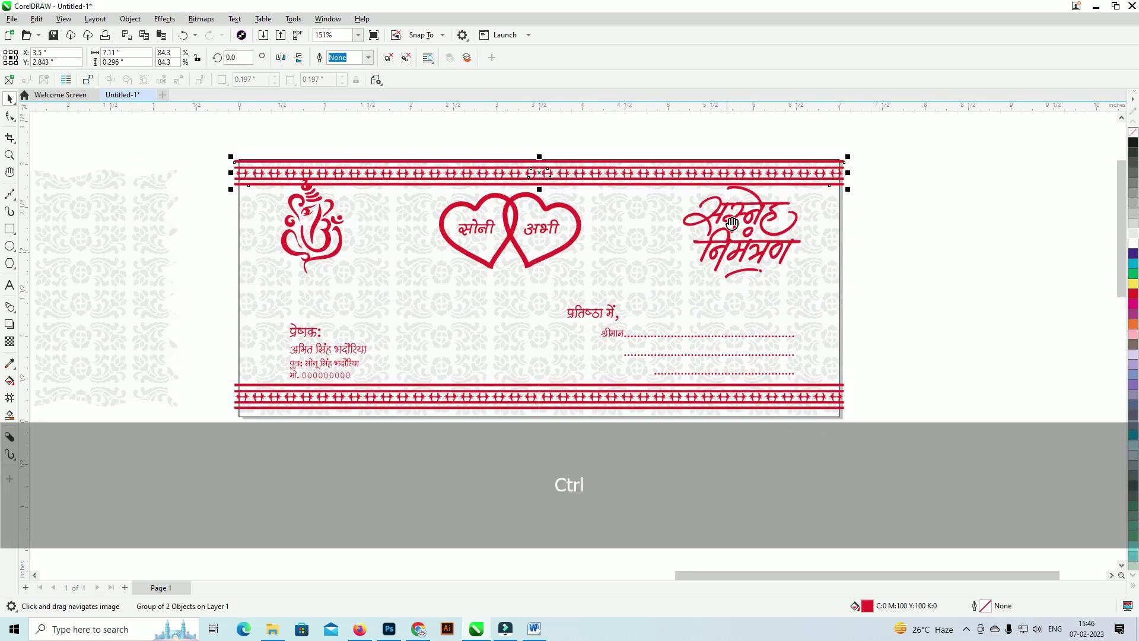
# Step: Scale the Ganesha, hearts, calligraphy and address text down slightly together to fit between the strips
pyautogui.scroll(-1, 731, 223)
pyautogui.click(534, 223)
pyautogui.moveTo(804, 136); pyautogui.dragTo(794, 156)
pyautogui.moveTo(773, 246); pyautogui.dragTo(780, 247)
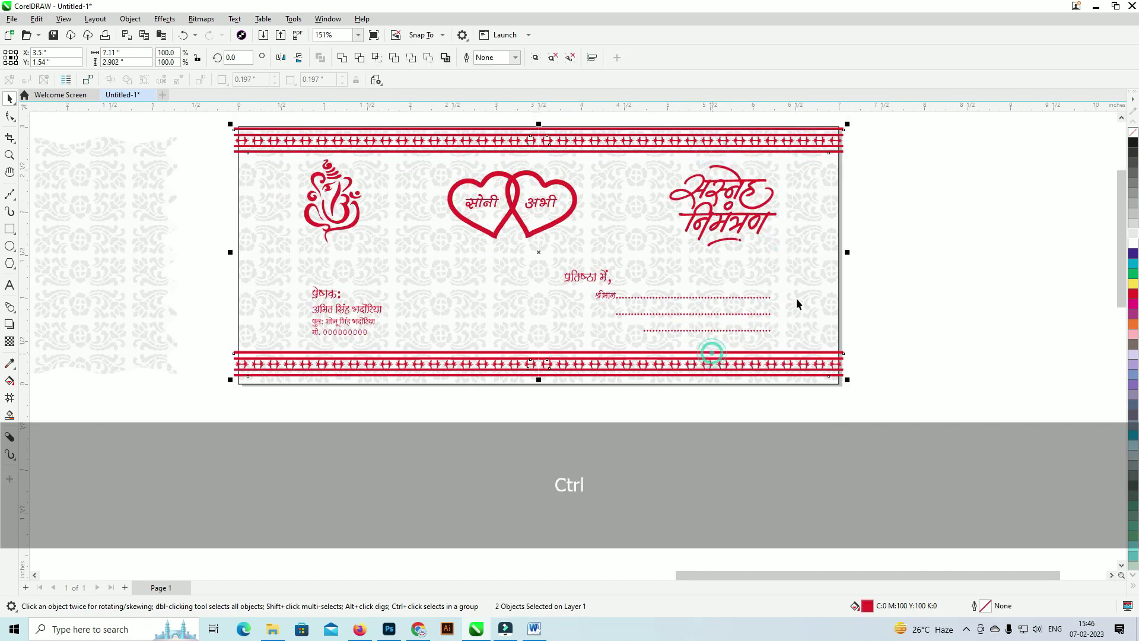
# Step: Centre the pair of strips vertically on the card and PowerClip them inside the card rectangle
pyautogui.press('e')
pyautogui.click(897, 194)
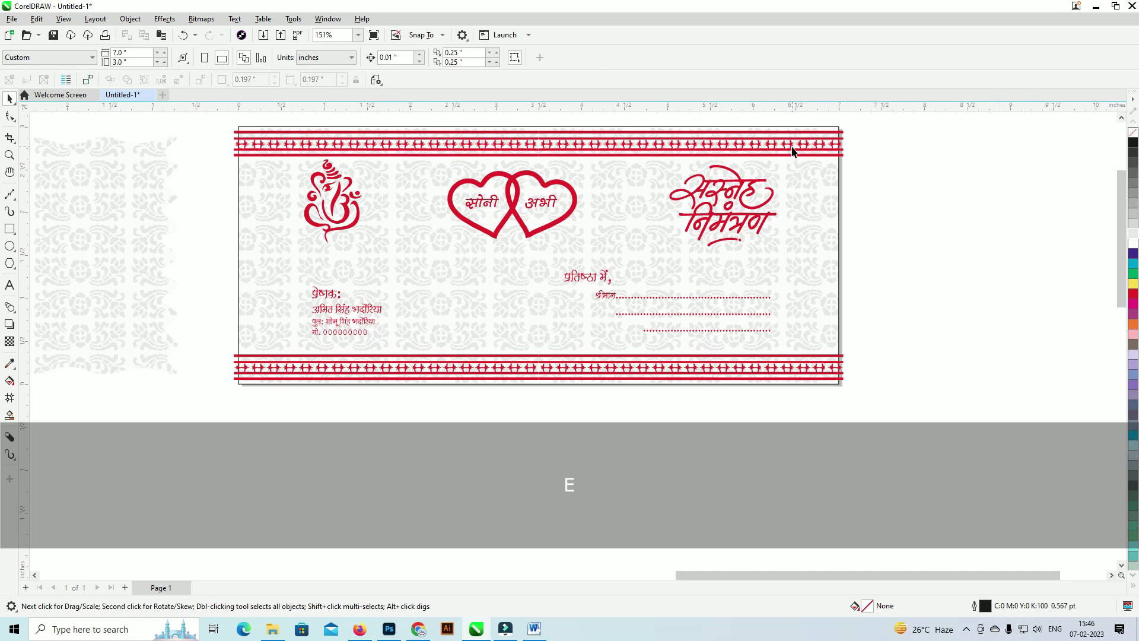
pyautogui.click(792, 147)
pyautogui.rightClick(795, 149)
pyautogui.click(845, 293)
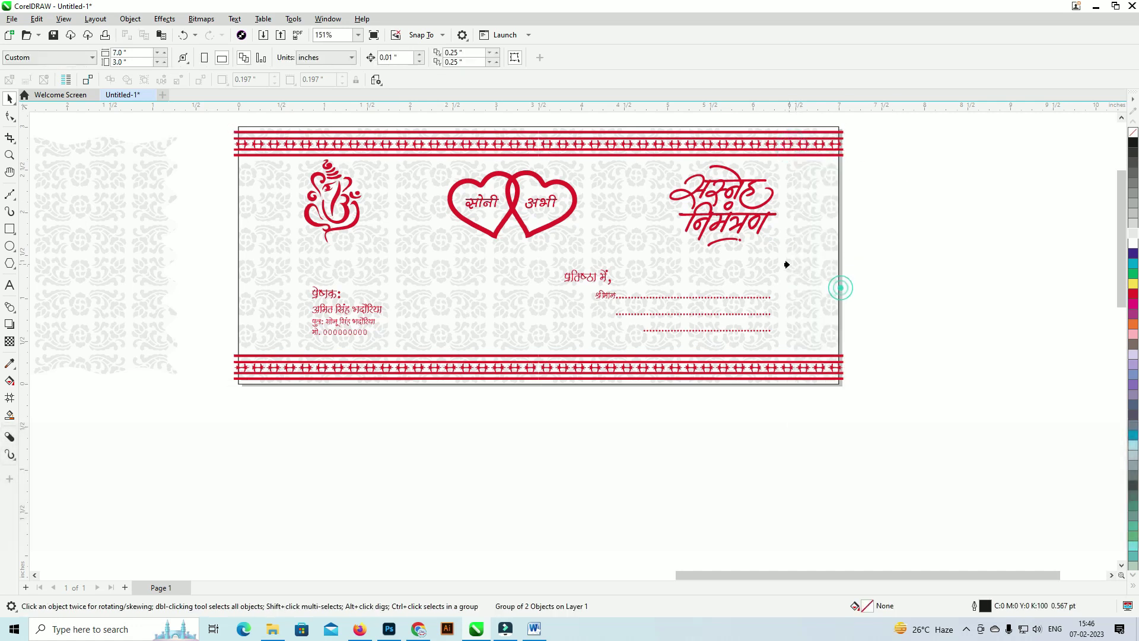
pyautogui.click(796, 260)
pyautogui.scroll(-1, 815, 247)
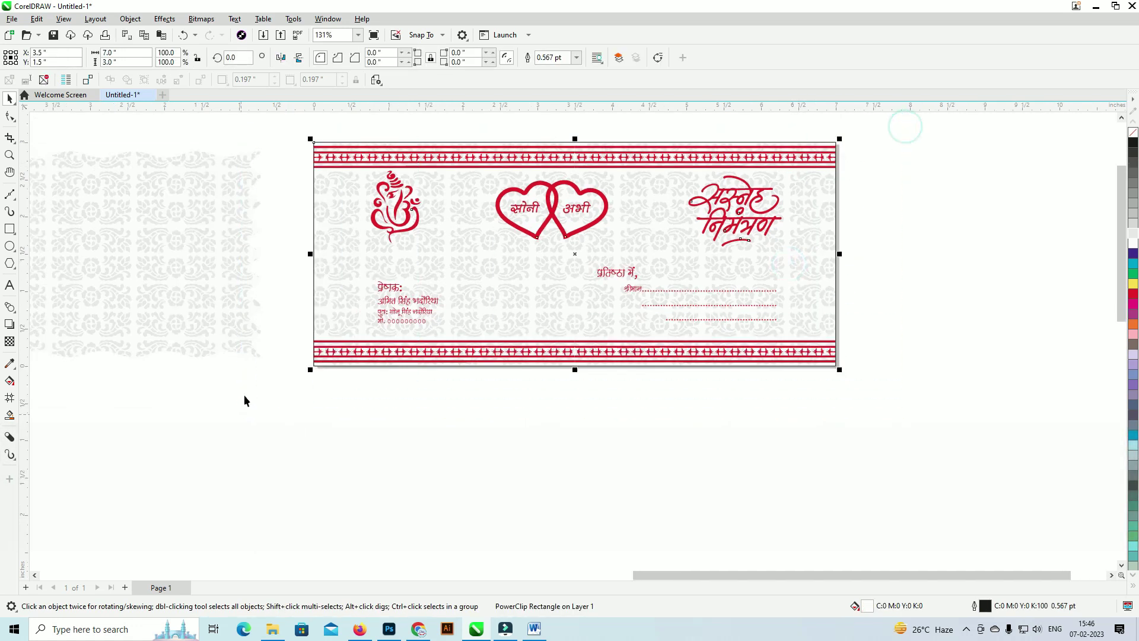
# Step: Try to remove the outlines from all of the card's objects at once
pyautogui.hotkey('shift', 'F2')
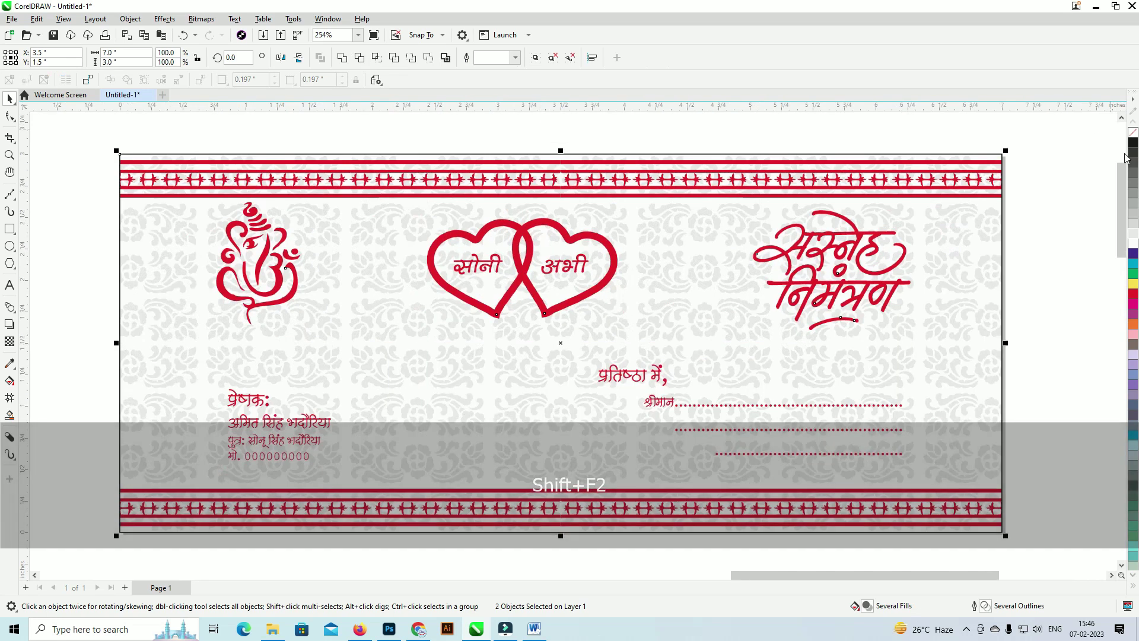
pyautogui.rightClick(1133, 133)
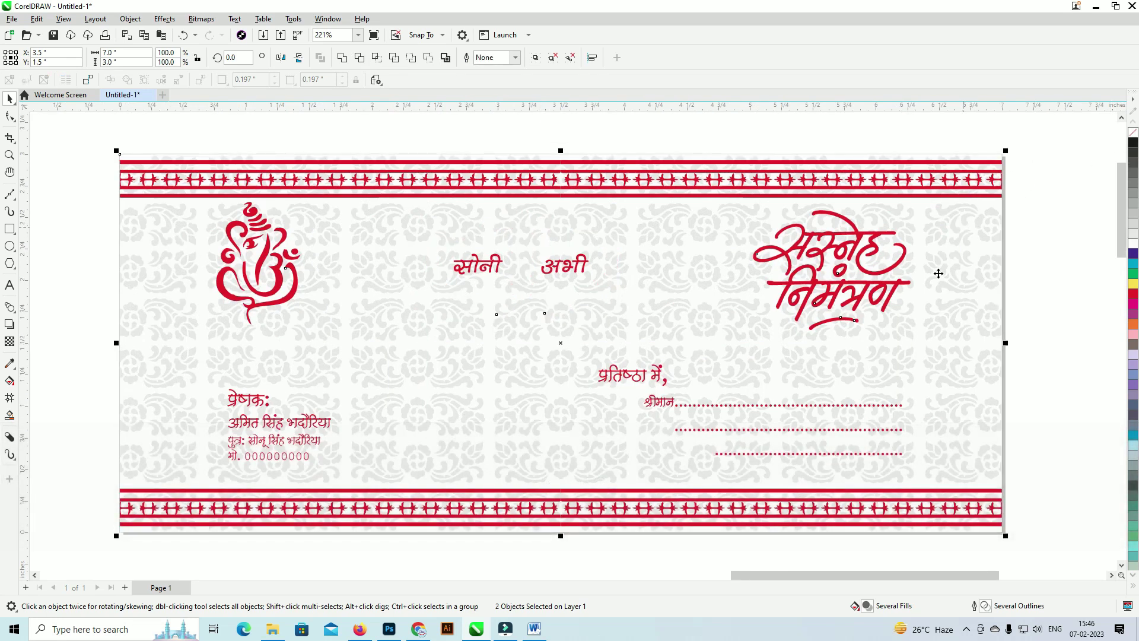
pyautogui.scroll(-1, 882, 305)
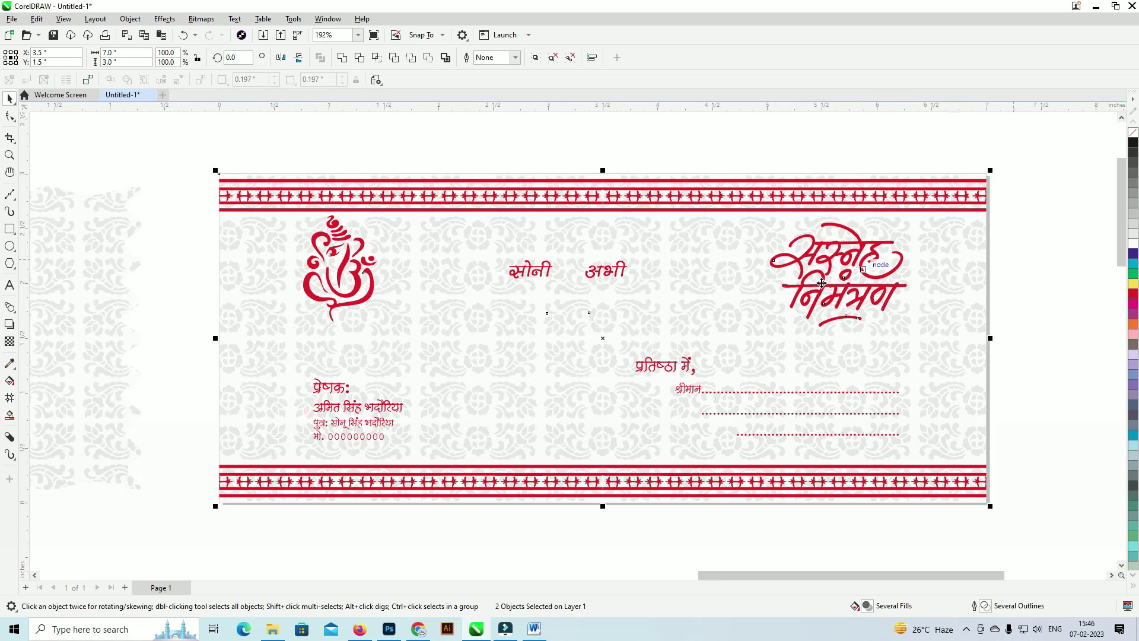
pyautogui.scroll(-4, 861, 333)
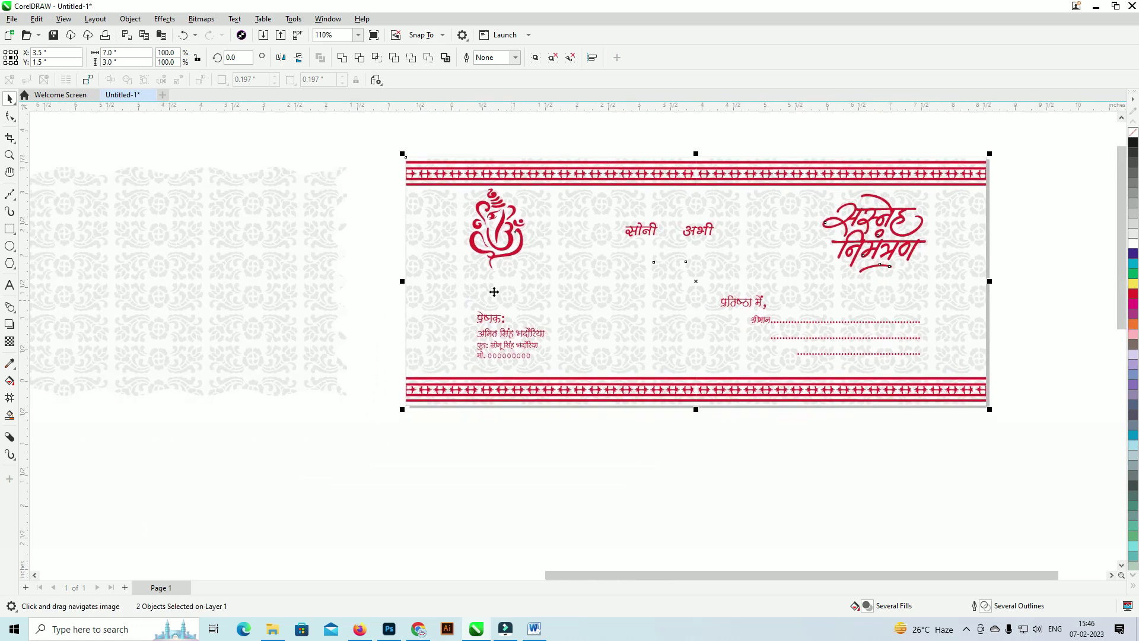
# Step: Move the spare wavy-edged floral panel to the empty area below the card
pyautogui.scroll(-2, 495, 292)
pyautogui.click(328, 266)
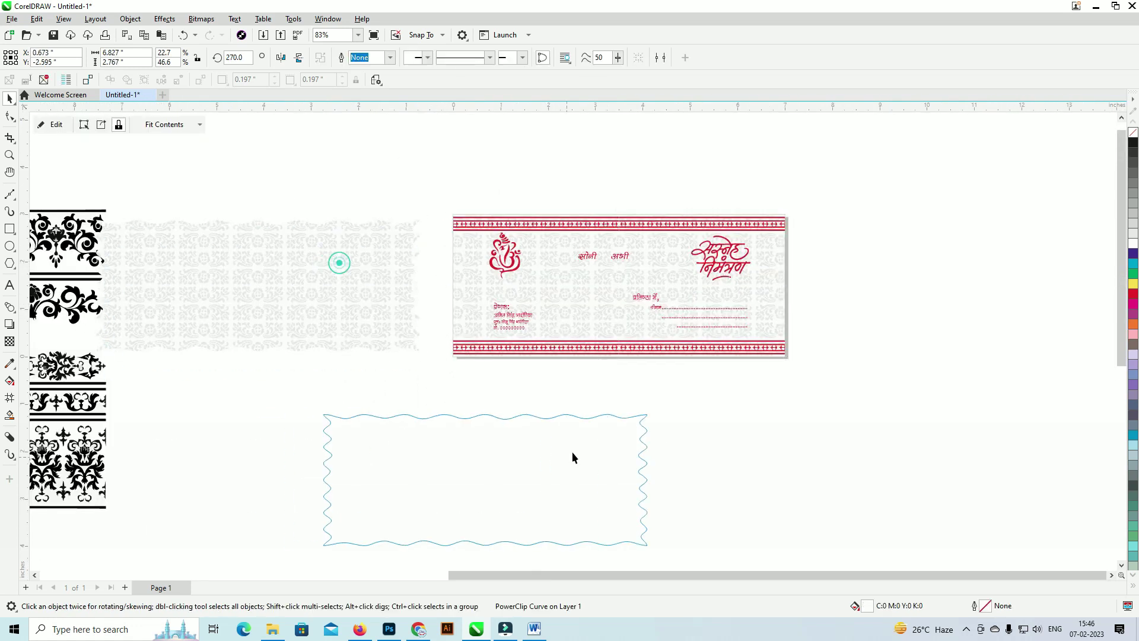
pyautogui.moveTo(573, 457); pyautogui.dragTo(657, 413)
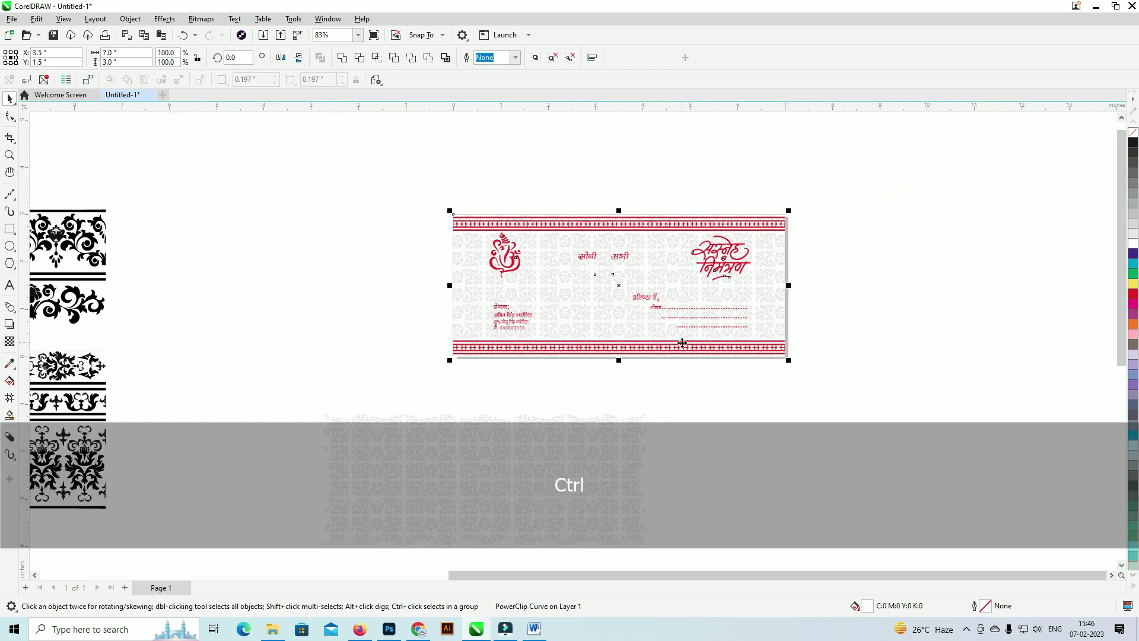
# Step: Undo the strip-border version of the card, going back to the design with the red wavy border
pyautogui.hotkey('ctrl', 'z')
pyautogui.hotkey('ctrl', 'z')
pyautogui.hotkey('ctrl', 'z')
pyautogui.hotkey('ctrl', 'z')
pyautogui.hotkey('ctrl', 'z')
pyautogui.hotkey('ctrl', 'z')
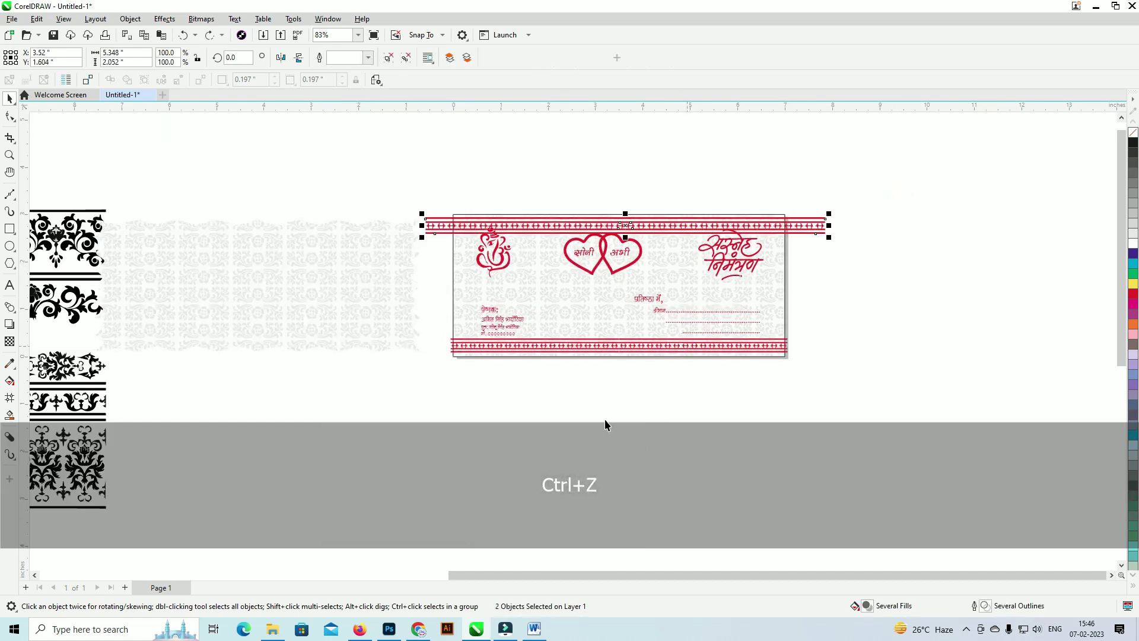
pyautogui.hotkey('ctrl', 'z')
pyautogui.hotkey('ctrl', 'z')
pyautogui.hotkey('ctrl', 'z')
pyautogui.hotkey('ctrl', 'z')
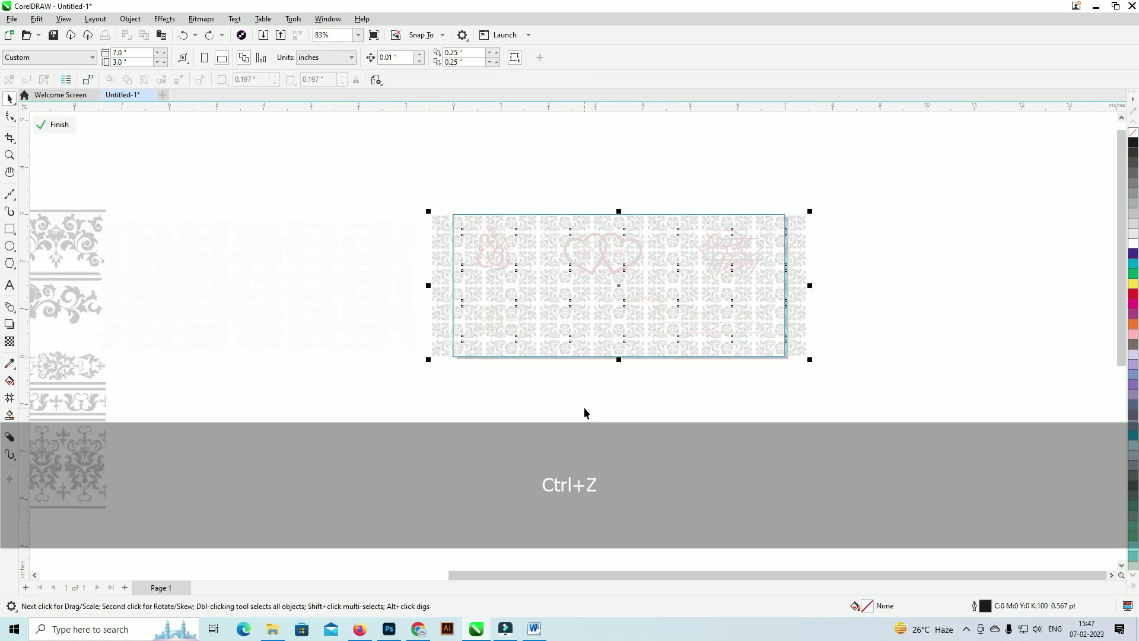
pyautogui.hotkey('ctrl', 'z')
pyautogui.hotkey('ctrl', 'z')
pyautogui.hotkey('ctrl', 'z')
pyautogui.hotkey('ctrl', 'z')
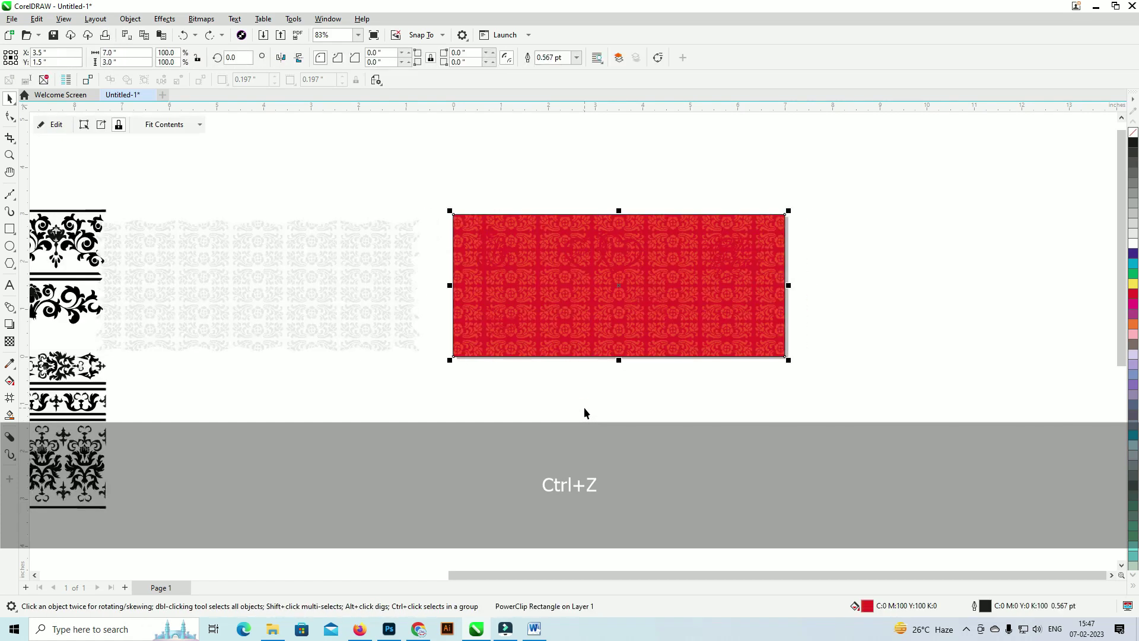
pyautogui.hotkey('ctrl', 'z')
pyautogui.hotkey('ctrl', 'z')
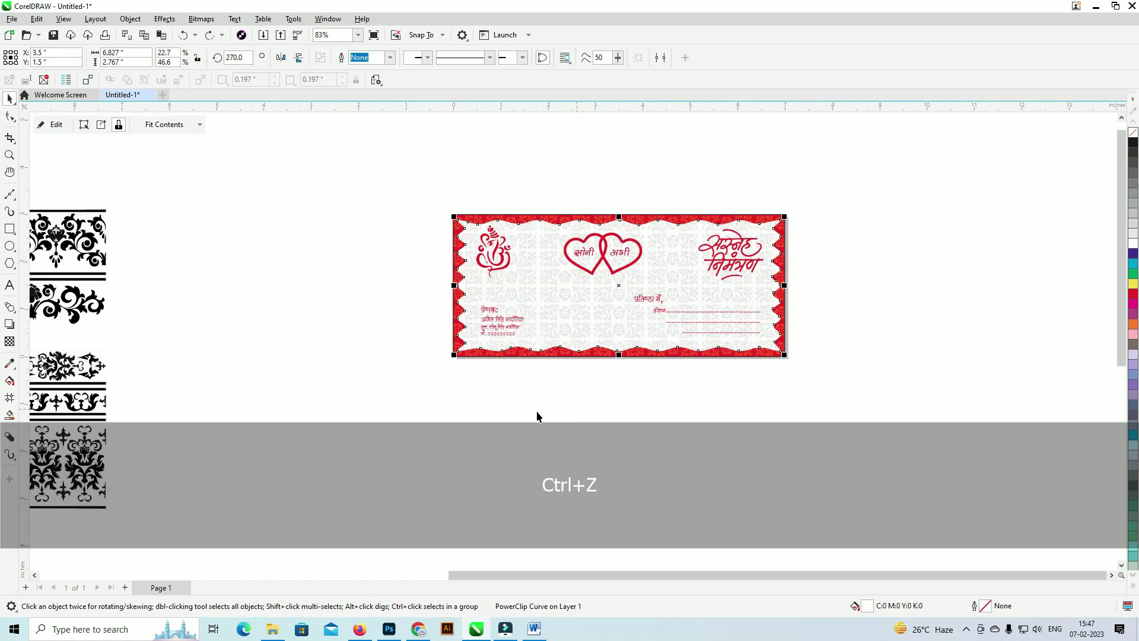
# Step: Try to remove the outlines from every object of the wavy-border card, and undo it
pyautogui.moveTo(872, 167); pyautogui.dragTo(950, 159)
pyautogui.scroll(-1, 795, 227)
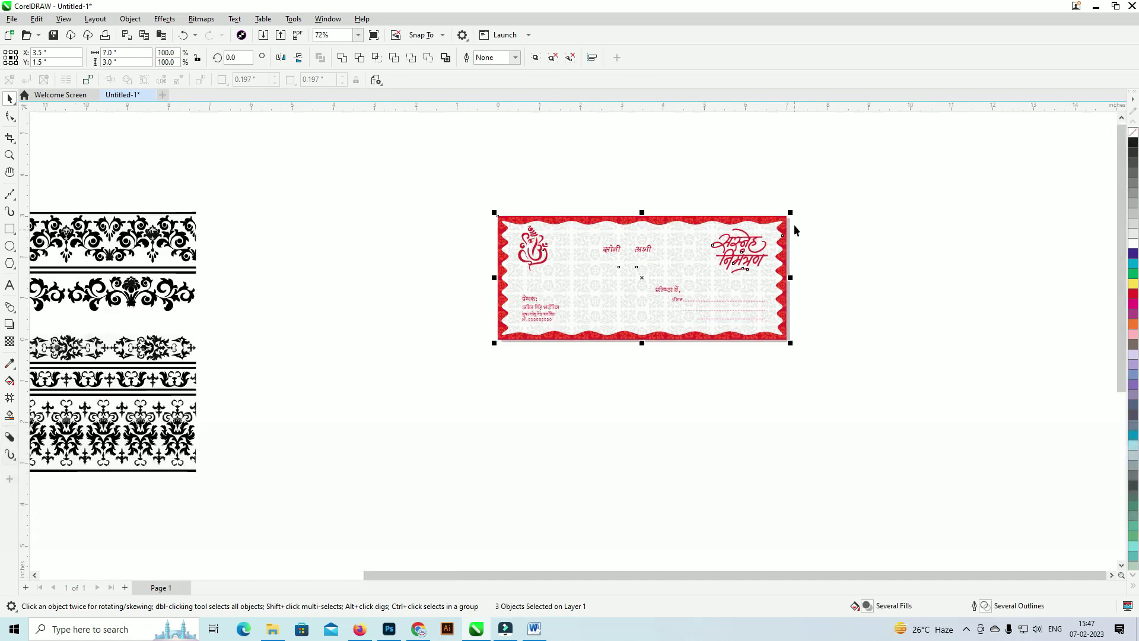
pyautogui.hotkey('ctrl', 'z')
# Step: Select only the card's outer red rectangle
pyautogui.click(830, 203)
pyautogui.click(783, 218)
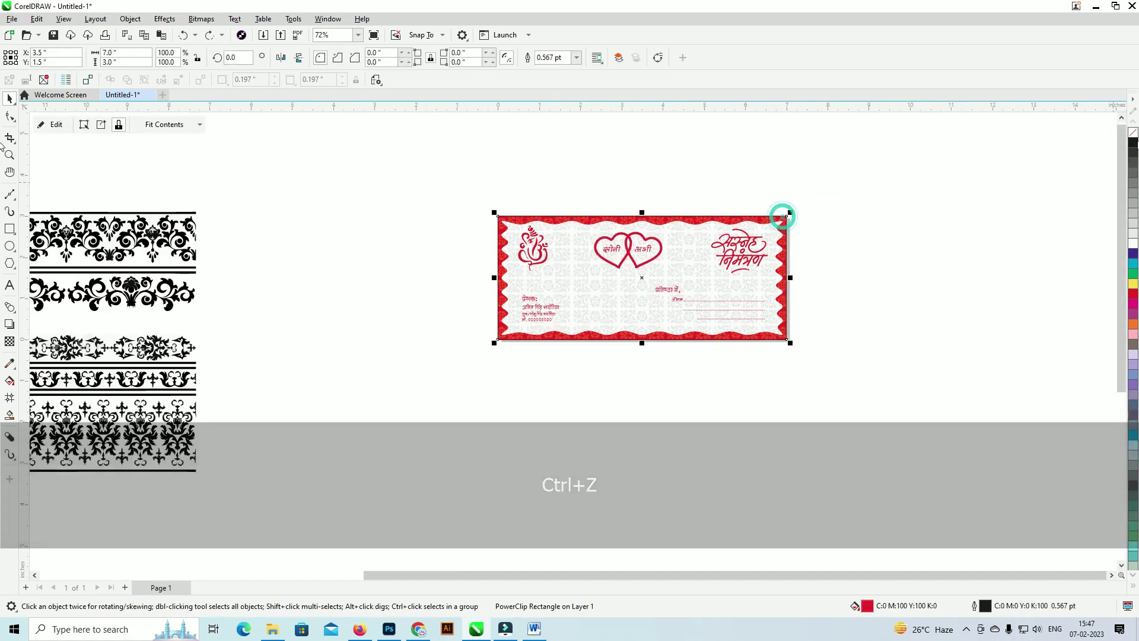